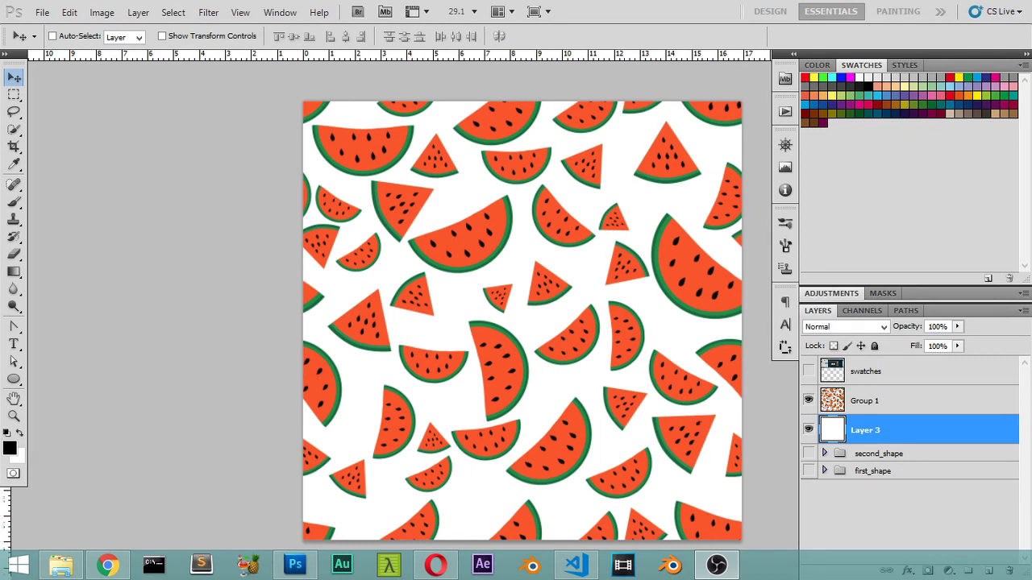
- Cycle the screen modes, pan the watermelon pattern and select the Group 1 layer
key(f)
key(f)
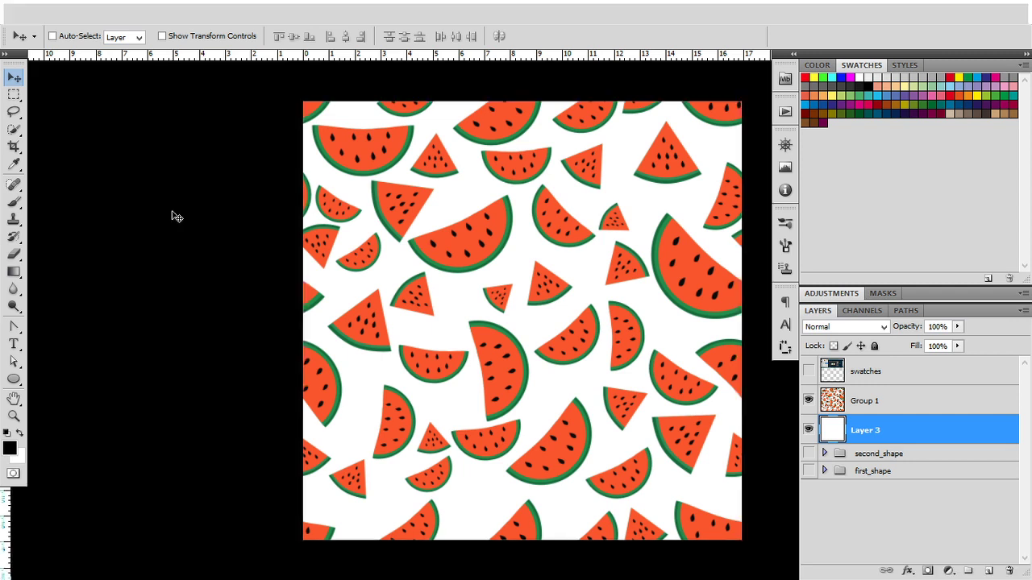
key(f)
key(f)
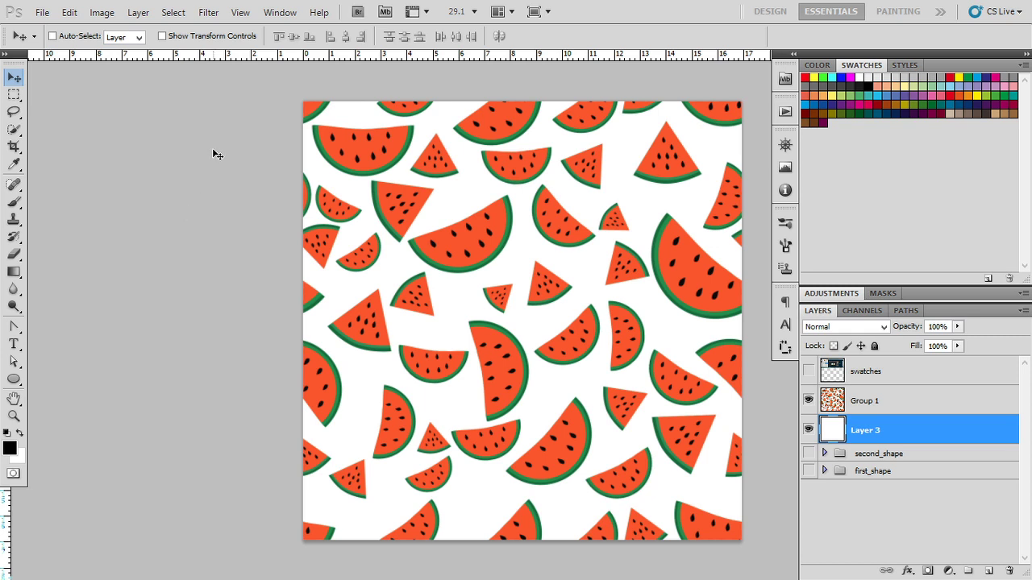
drag(486, 289, 435, 297)
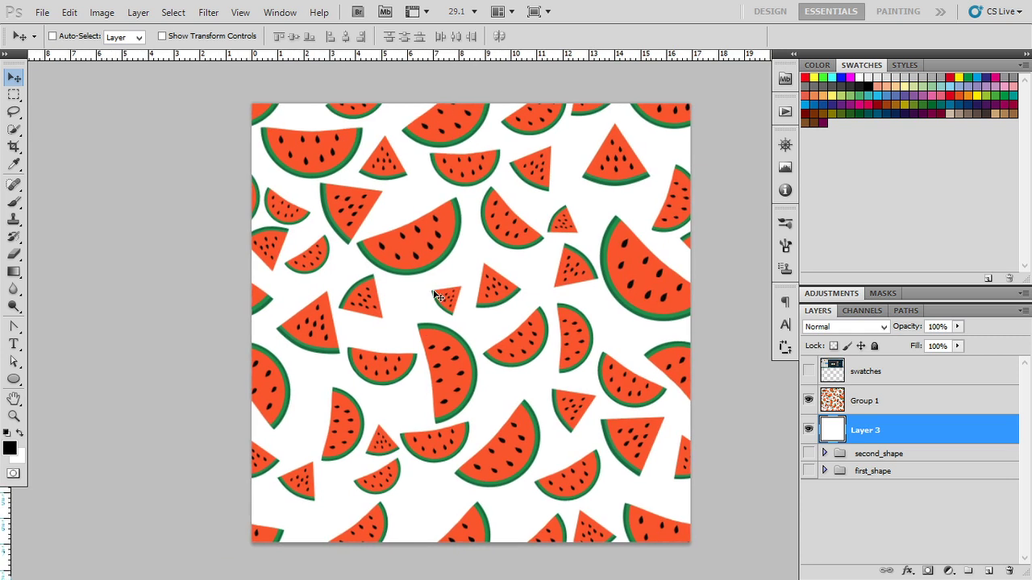
click(895, 402)
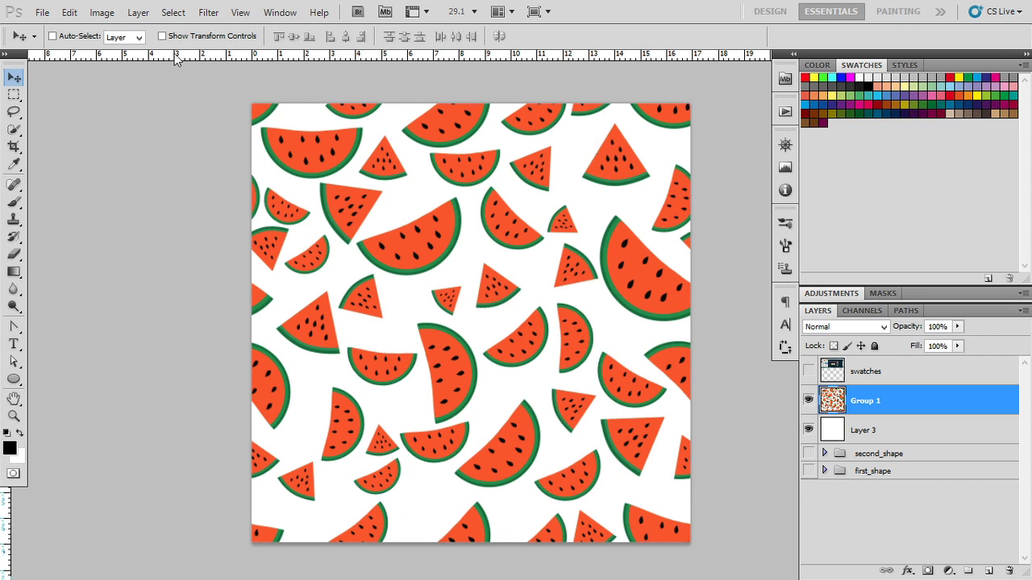
key(f)
key(f)
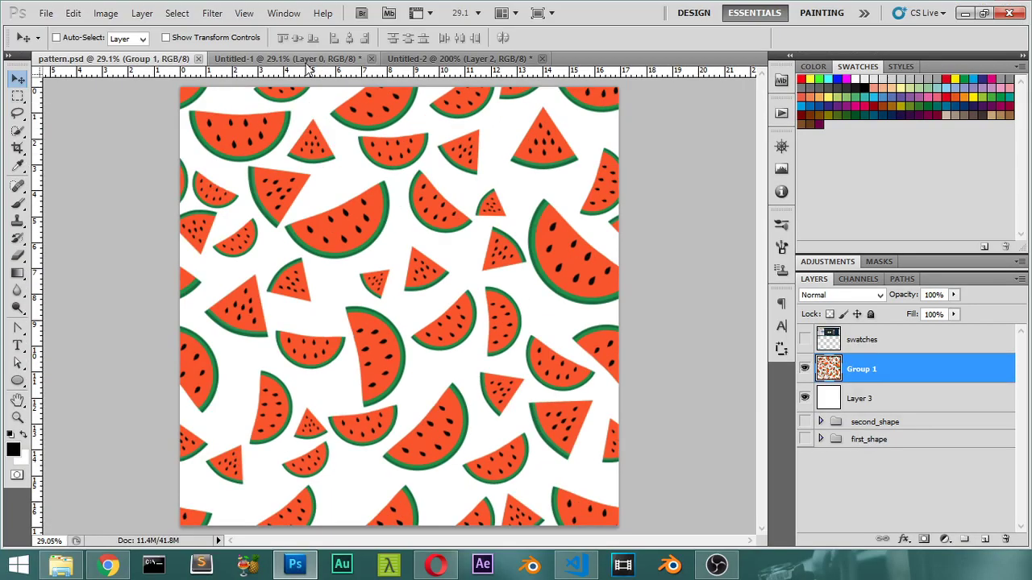
- Switch to Untitled-2, fit the pear screenshot in view and show rulers
click(410, 58)
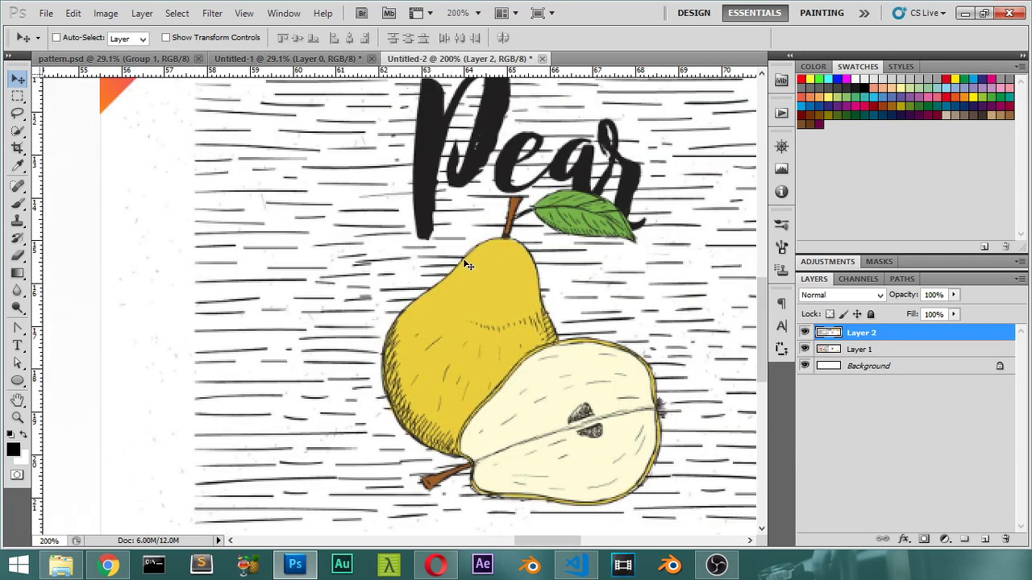
scroll(299, 262, right, 5)
key(ctrl+0)
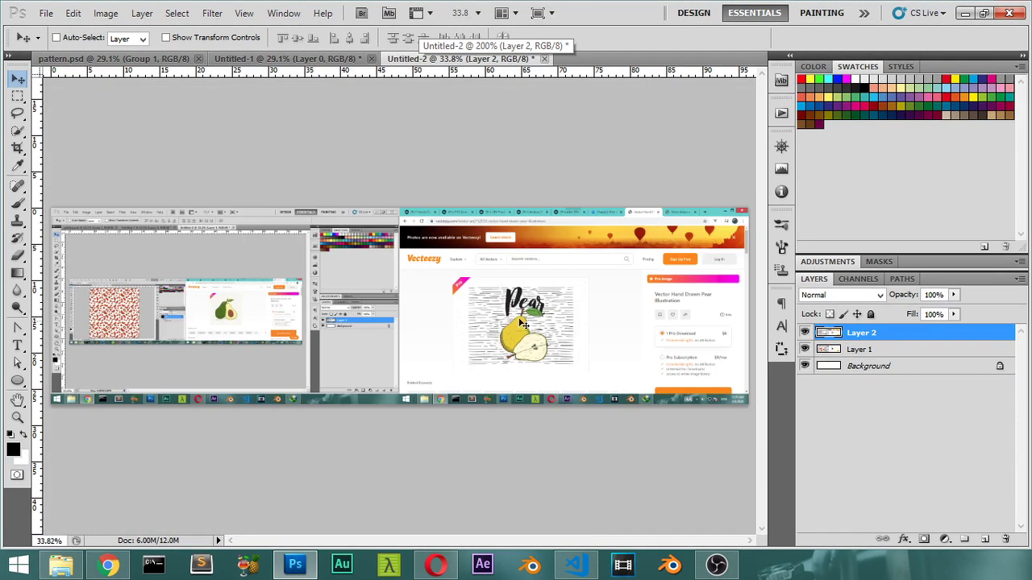
scroll(562, 335, up, 2)
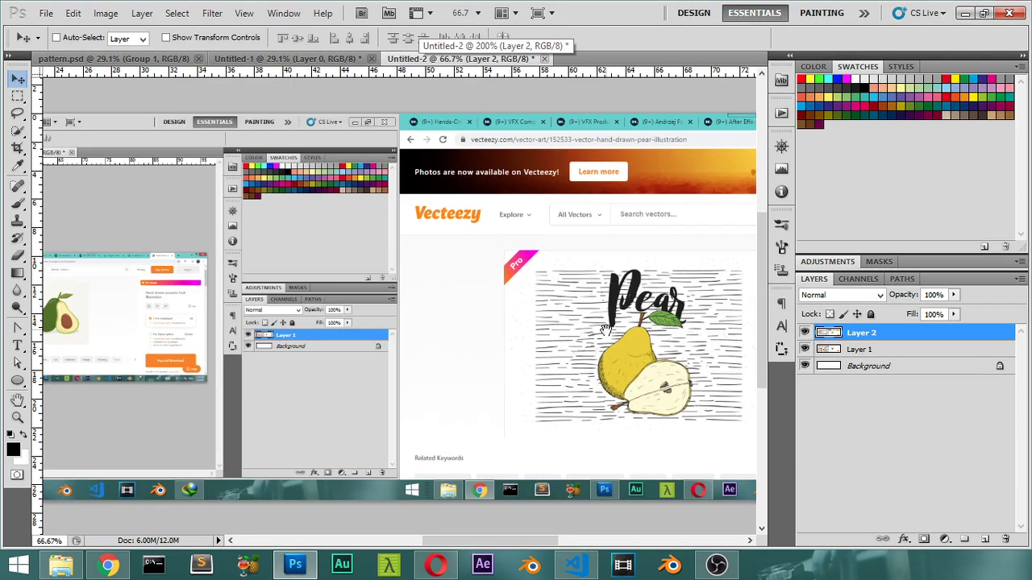
drag(565, 292, 508, 292)
key(ctrl+r)
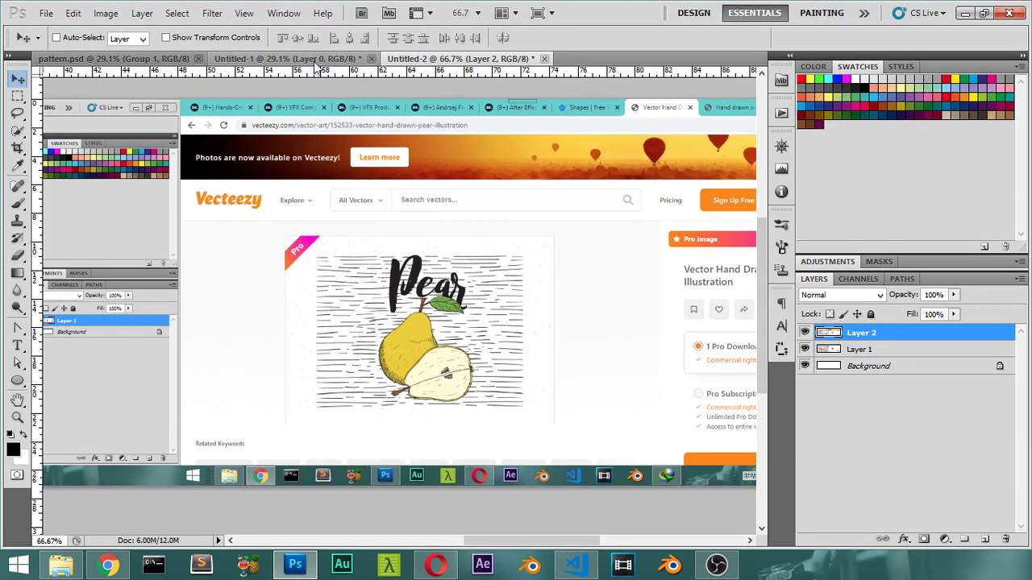
- Start a new document from File > New and move its dialog left
click(46, 13)
click(60, 42)
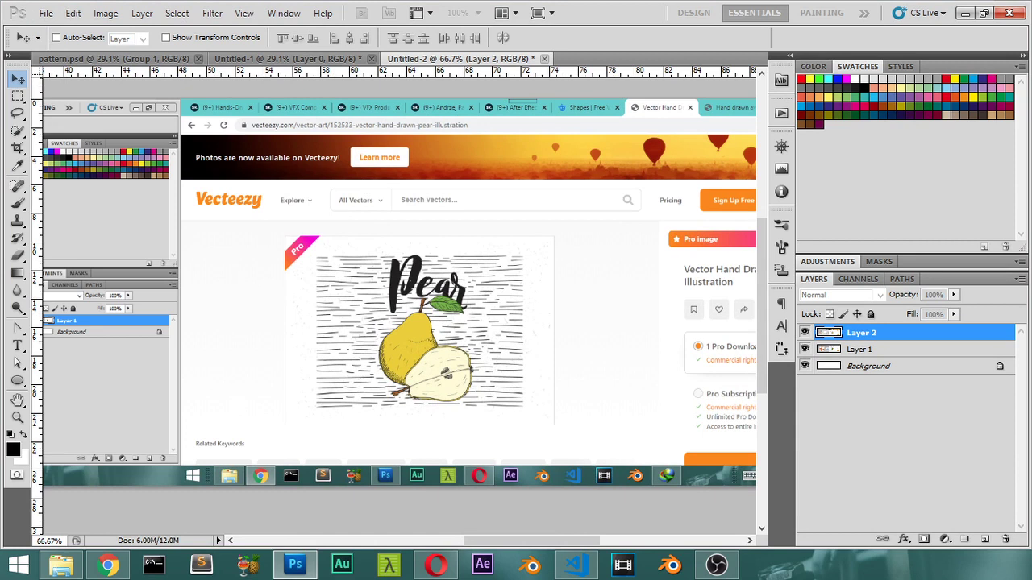
drag(577, 133, 532, 133)
- Set the new document to 2000 × 2000 px, CMYK Color, 300 pixels/inch, and create it
double_click(603, 214)
text(2000)
double_click(604, 235)
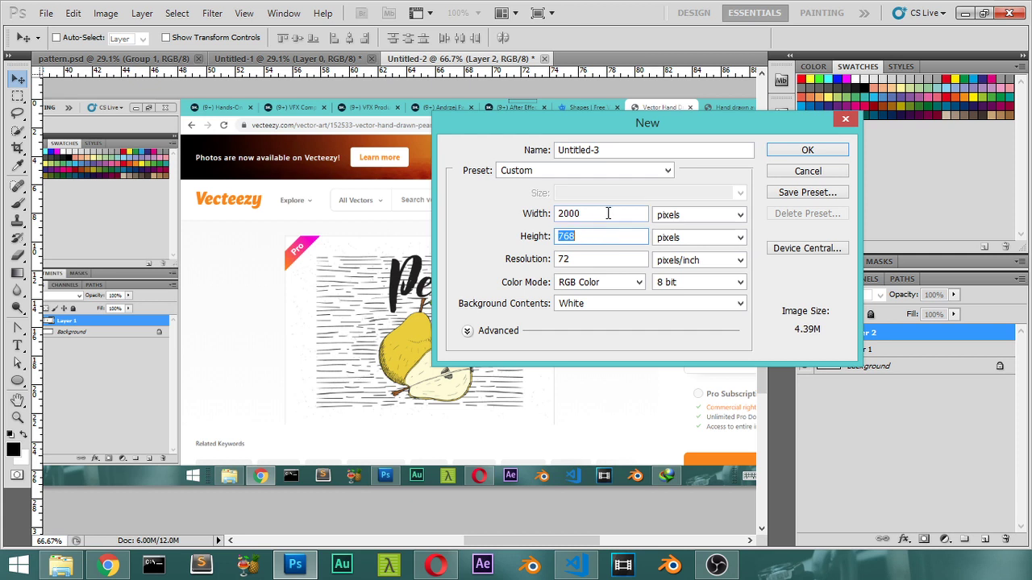
text(2000)
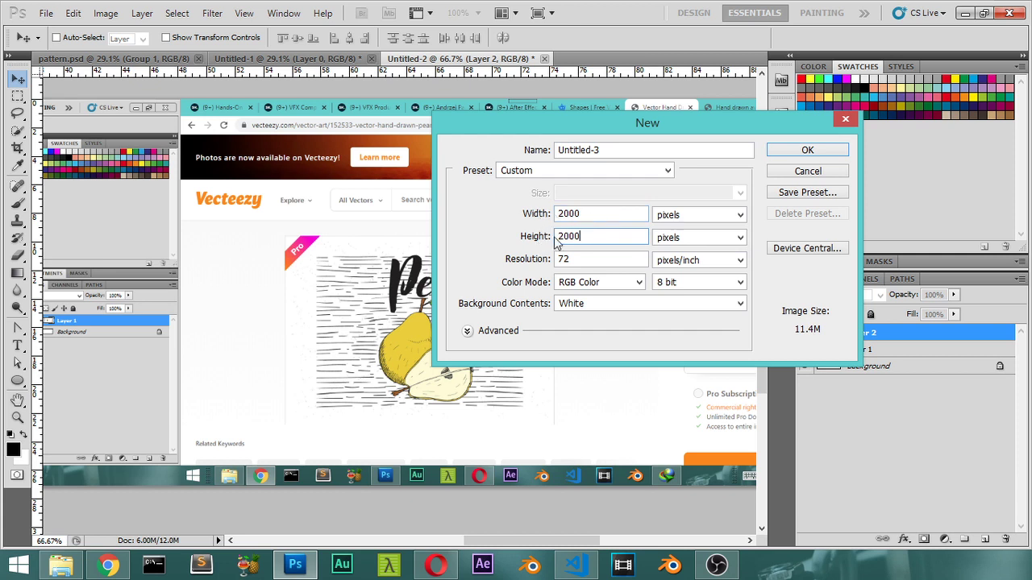
click(597, 282)
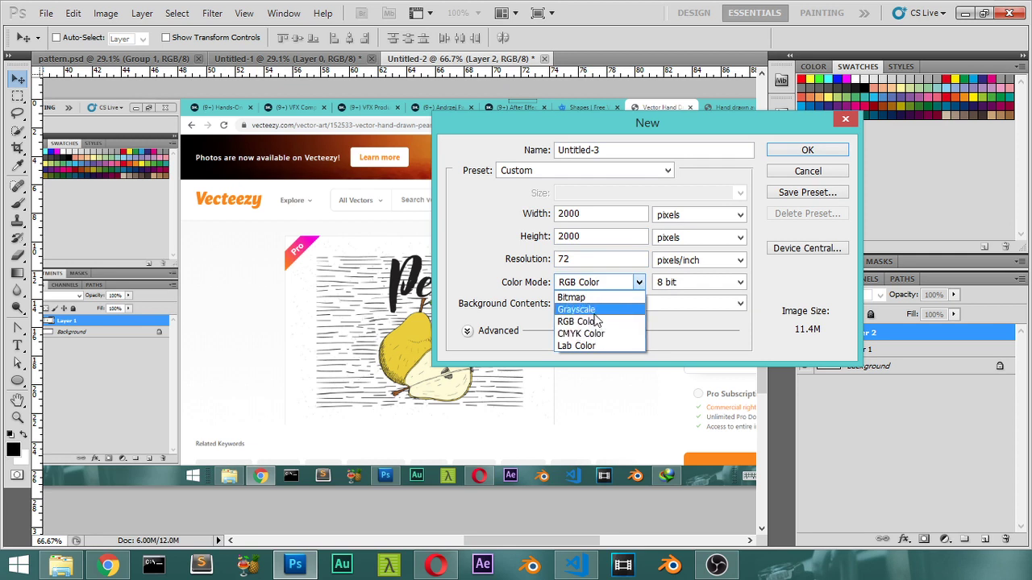
click(597, 321)
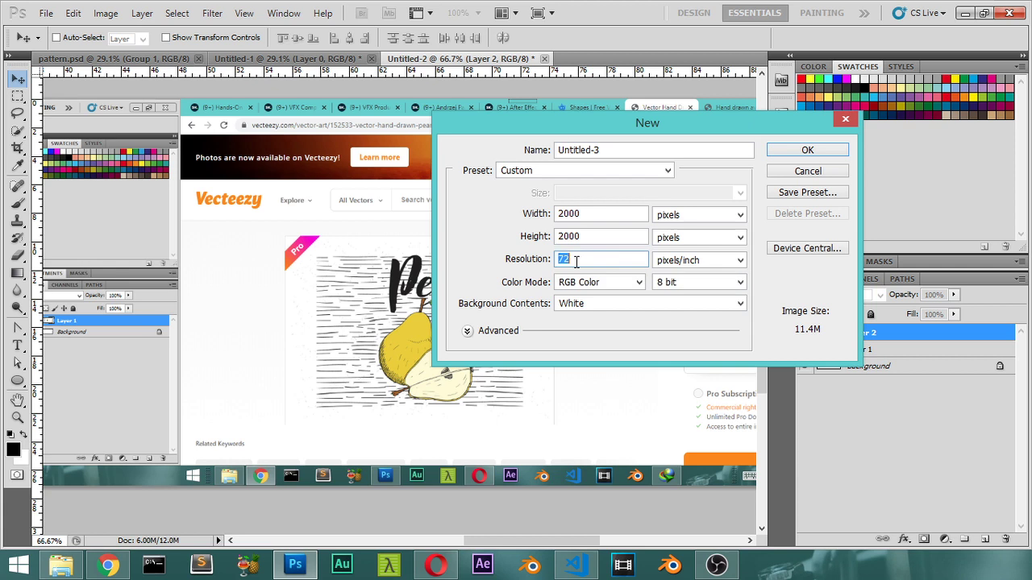
click(587, 284)
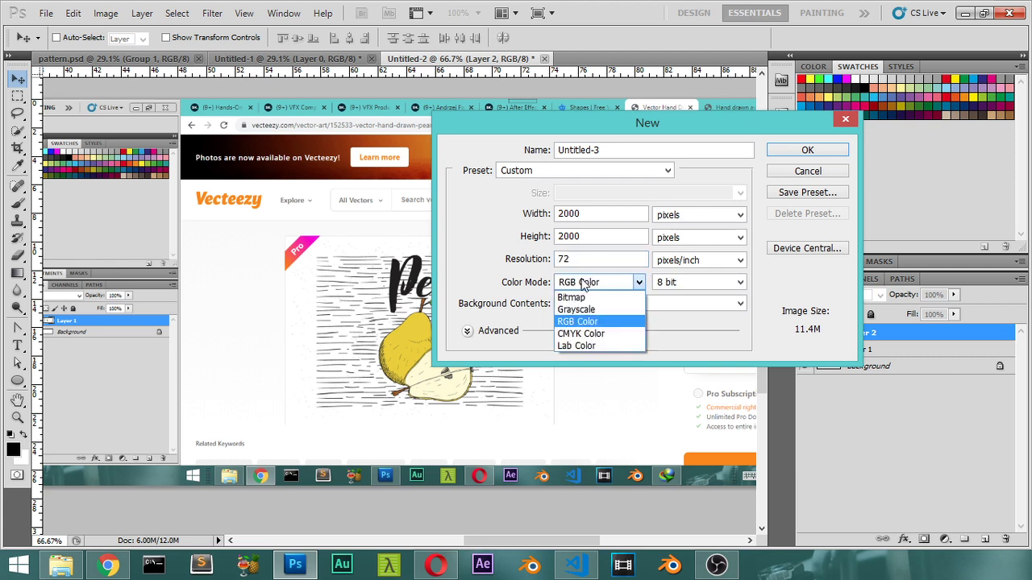
click(593, 335)
double_click(586, 258)
text(300)
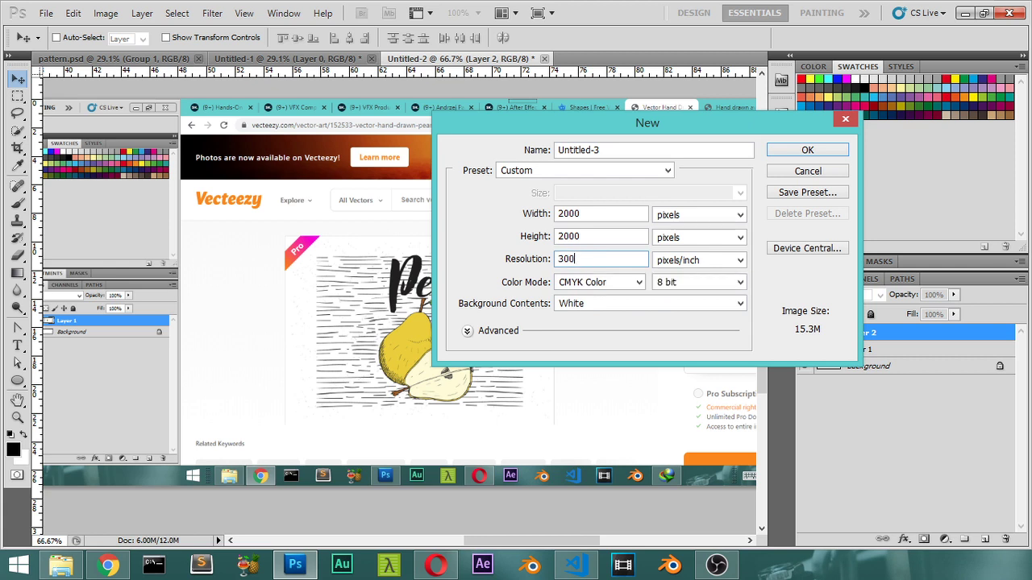
click(807, 150)
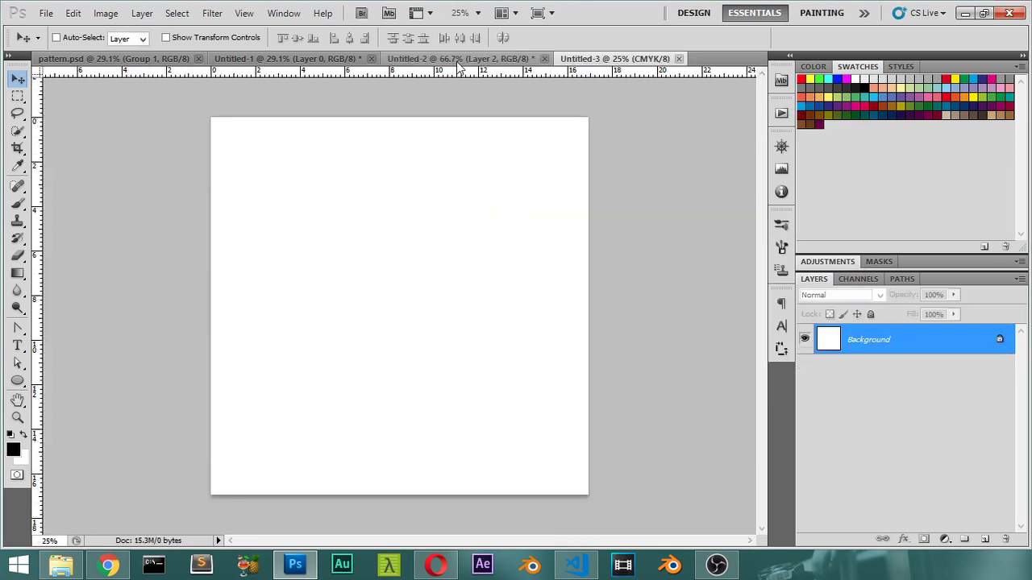
- Marquee-select the pear illustration in Untitled-2 and copy it
click(457, 59)
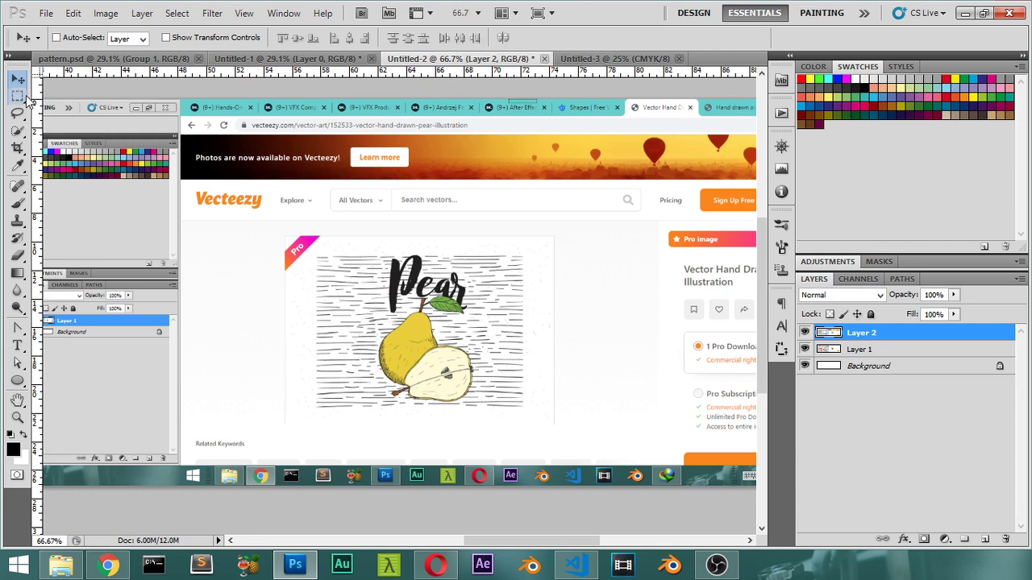
click(17, 95)
drag(508, 249, 349, 424)
click(72, 12)
click(113, 98)
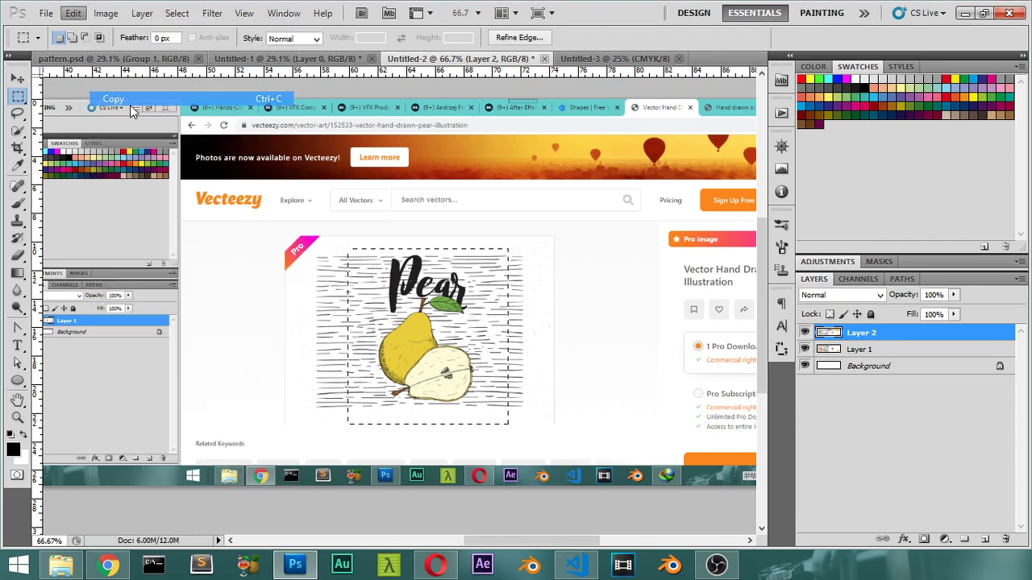
click(73, 13)
click(113, 113)
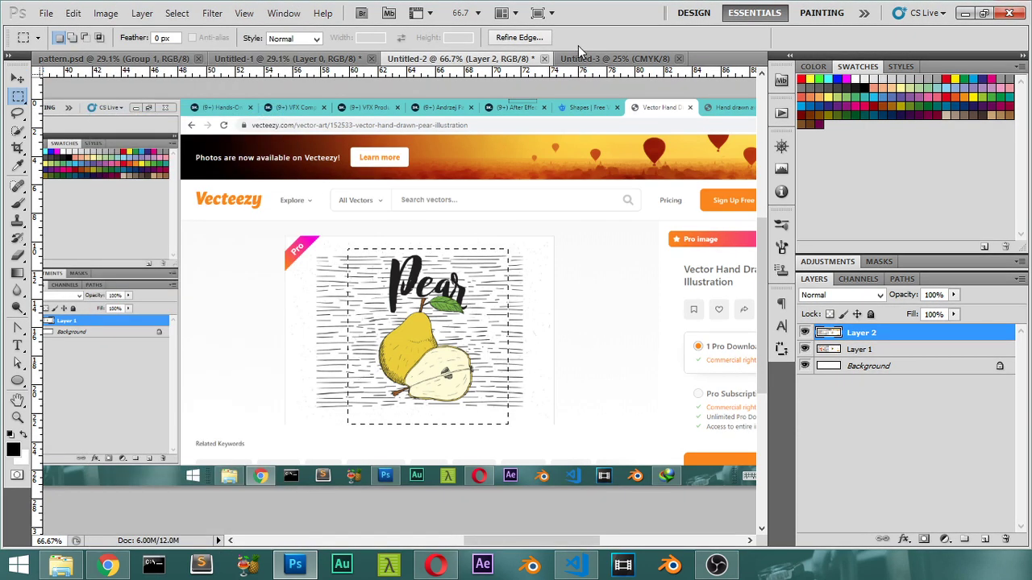
- Paste the pear into Untitled-3, scale it up across the canvas, and zoom in
click(613, 58)
key(ctrl+v)
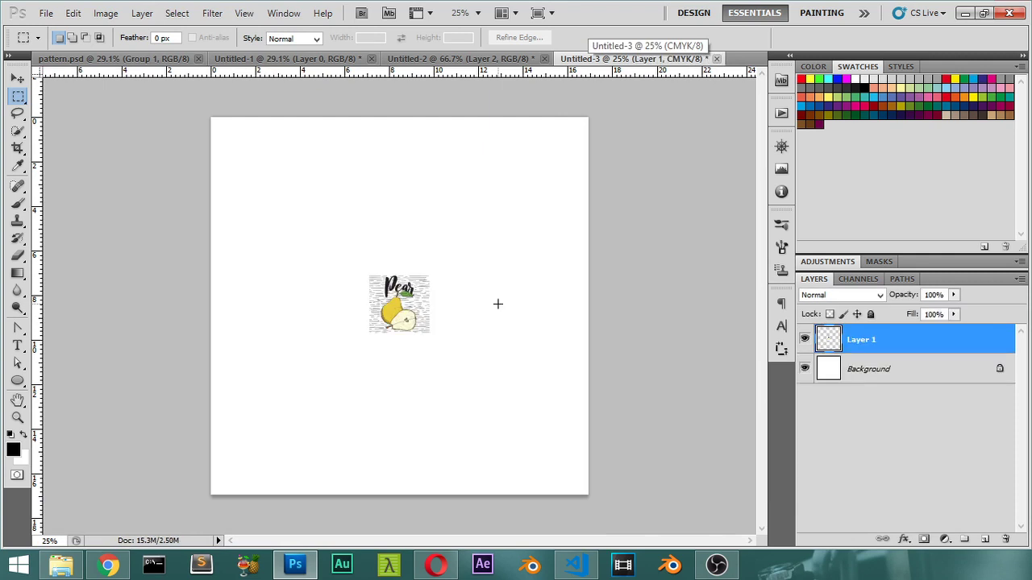
key(ctrl+t)
mouse_move(430, 333)
mouse_down()
mouse_move(530, 436)
mouse_move(582, 465)
mouse_move(484, 392)
mouse_up()
key(Return)
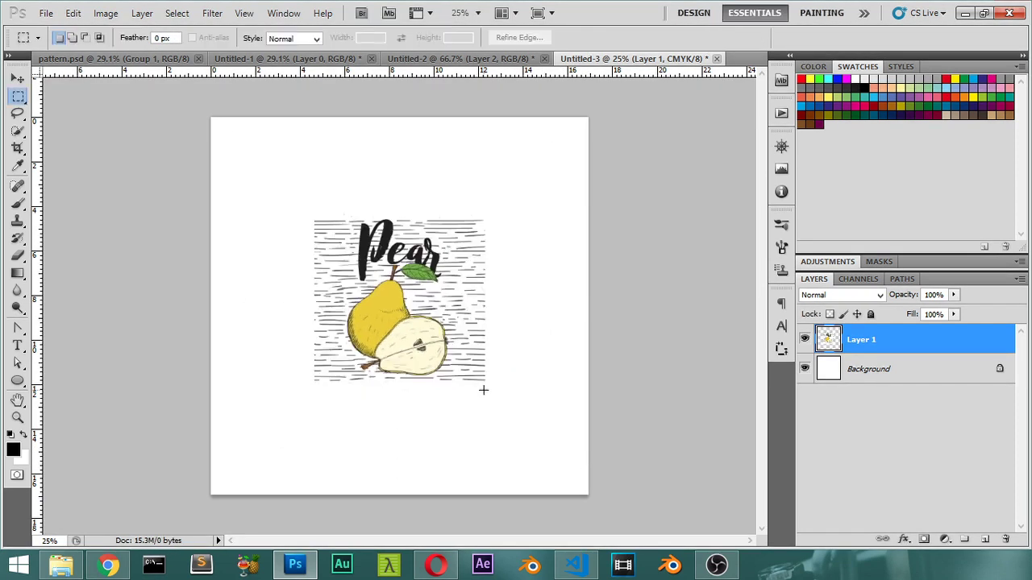
key(ctrl+plus)
key(ctrl+plus)
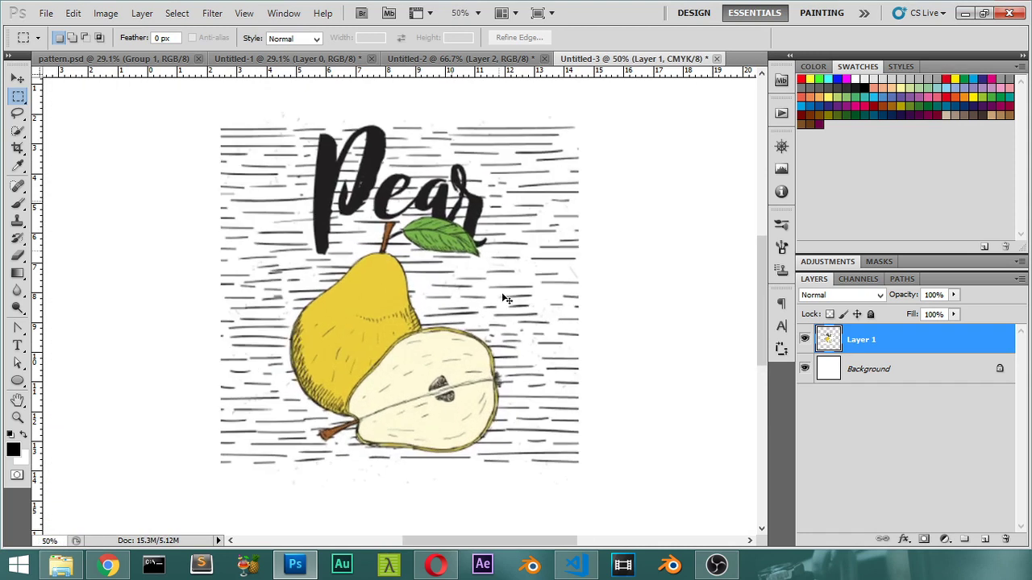
key(ctrl+plus)
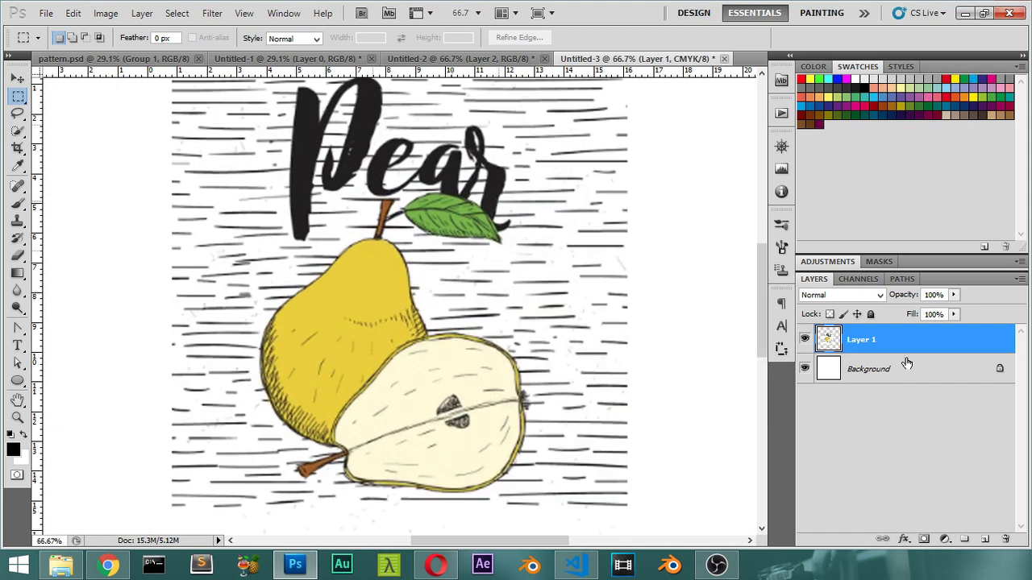
- Add a new Layer 2 above the pear and get the Pen tool ready at 200% zoom
click(985, 538)
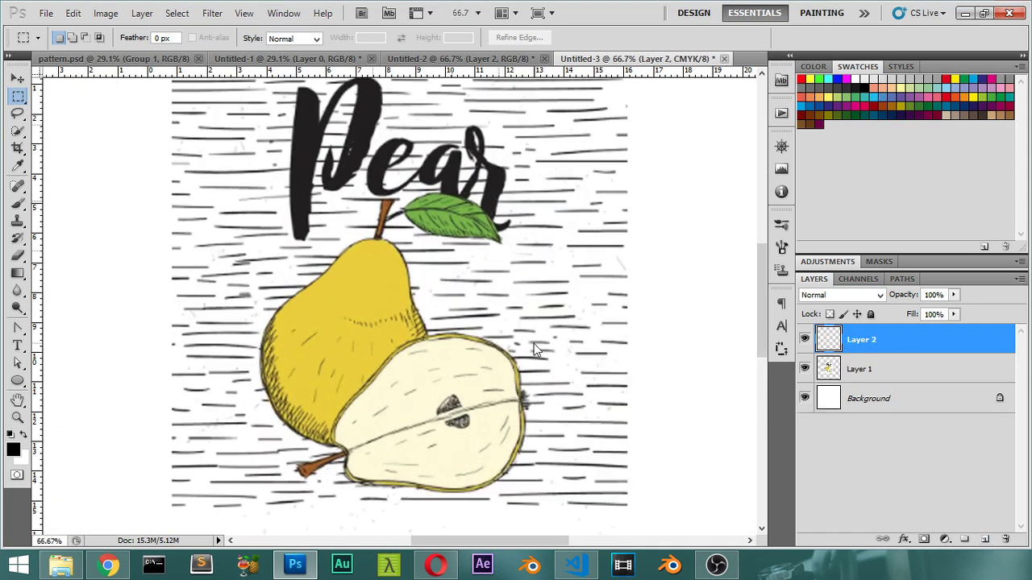
key(p)
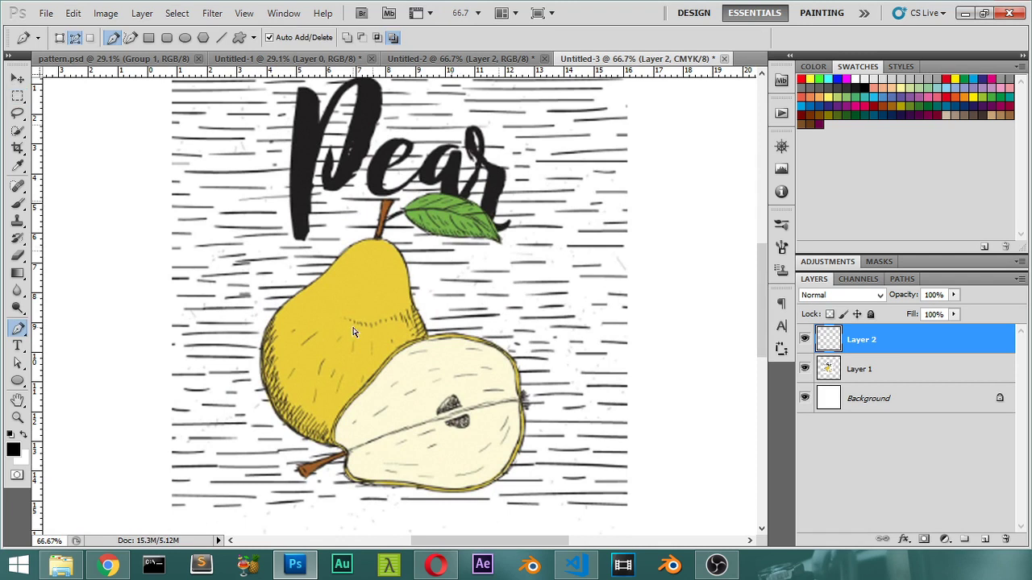
key(ctrl+plus)
key(ctrl+plus)
mouse_move(345, 356)
mouse_down()
mouse_move(433, 276)
mouse_move(401, 387)
mouse_move(479, 239)
mouse_move(366, 236)
mouse_move(427, 288)
mouse_move(392, 269)
mouse_move(426, 318)
mouse_move(367, 287)
mouse_up()
- Trace the pear's top and right edge with curved pen anchors
click(369, 265)
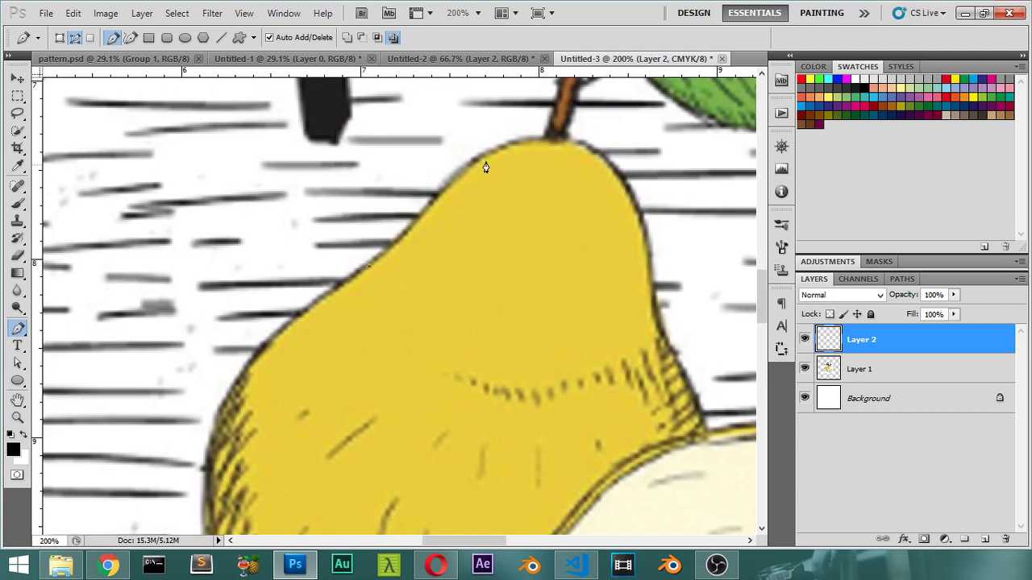
drag(525, 142, 593, 138)
drag(572, 219, 468, 214)
drag(545, 242, 550, 311)
drag(591, 394, 606, 413)
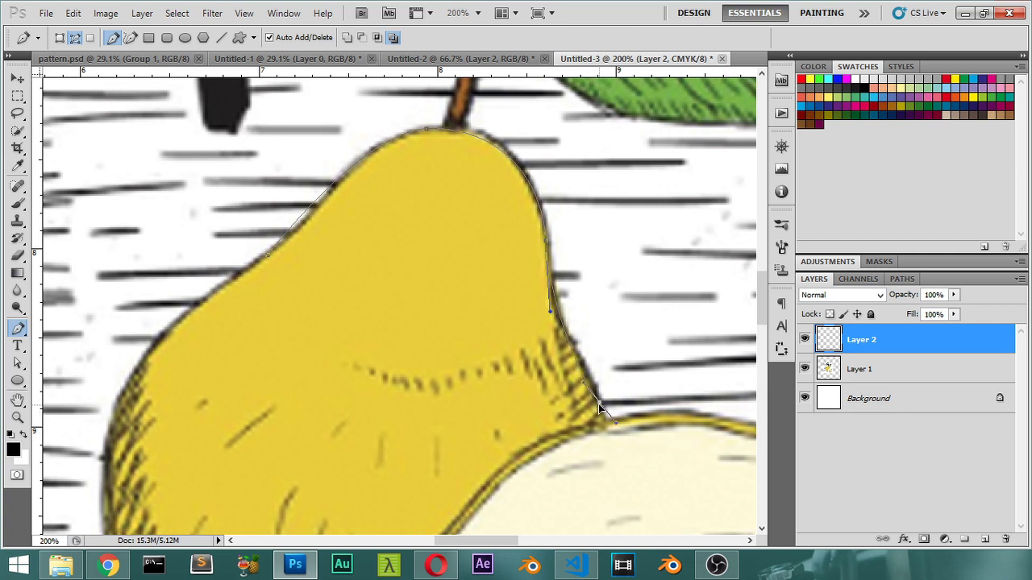
drag(598, 404, 529, 247)
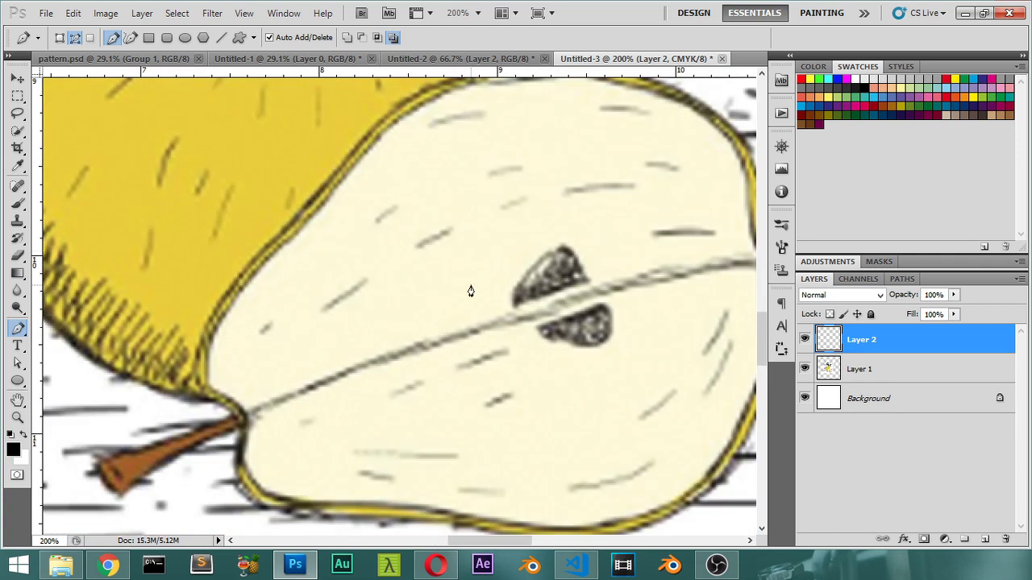
scroll(473, 312, up, 5)
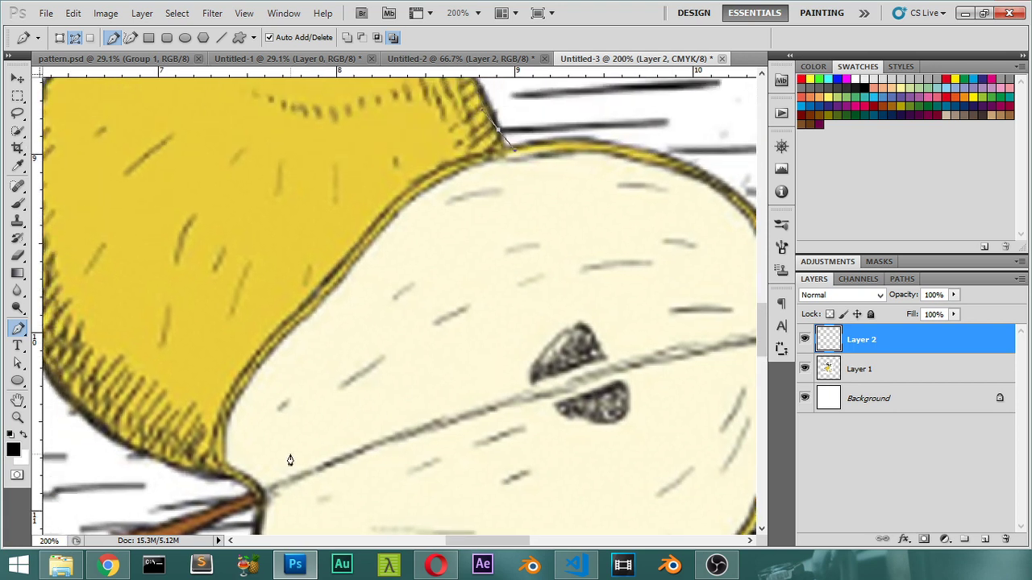
- Continue the pen path along the pear's lower and left edges
key(f)
drag(265, 442, 66, 521)
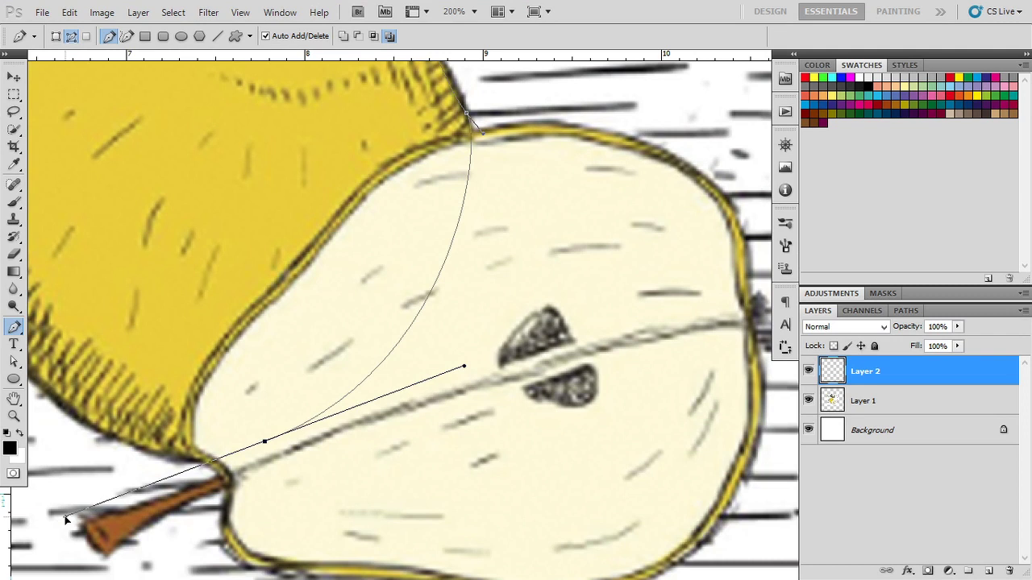
scroll(333, 431, left, 10)
scroll(334, 431, up, 5)
mouse_move(176, 306)
mouse_down()
mouse_move(185, 224)
mouse_move(203, 188)
mouse_move(179, 196)
mouse_move(178, 217)
mouse_up()
alt+click(177, 308)
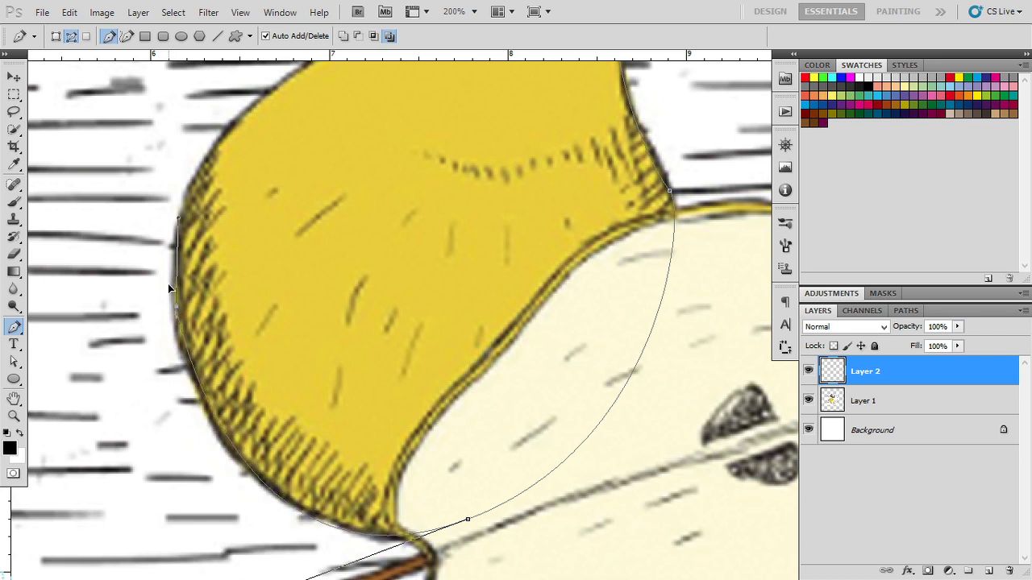
- Finish the path around the pear's upper-left edge and top near the stem
drag(242, 253, 265, 403)
drag(307, 216, 312, 306)
mouse_move(364, 276)
mouse_down()
mouse_move(456, 222)
mouse_move(509, 207)
mouse_move(470, 212)
mouse_move(502, 185)
mouse_move(501, 203)
mouse_move(520, 196)
mouse_move(511, 191)
mouse_up()
ctrl+click(511, 190)
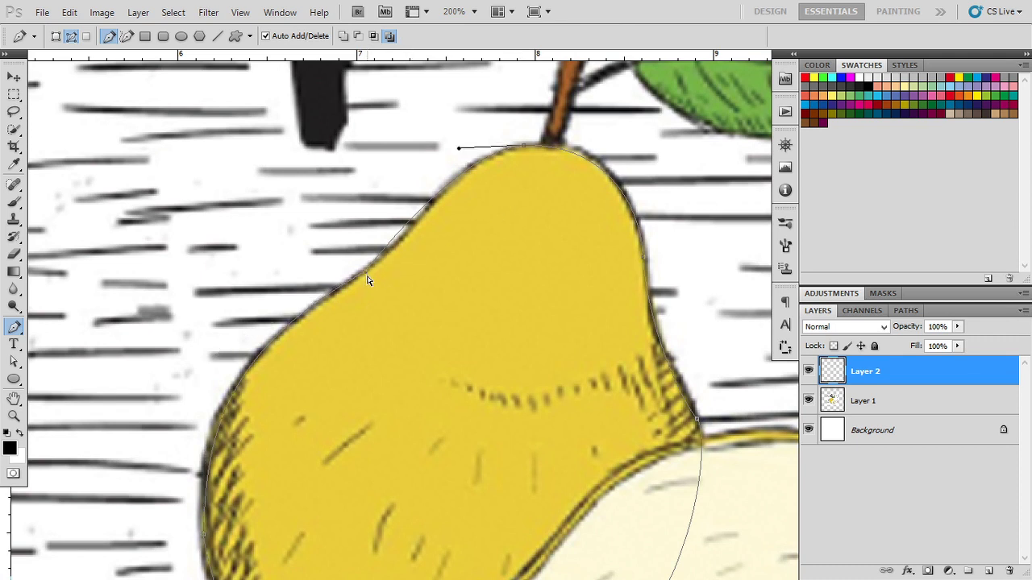
drag(320, 290, 394, 250)
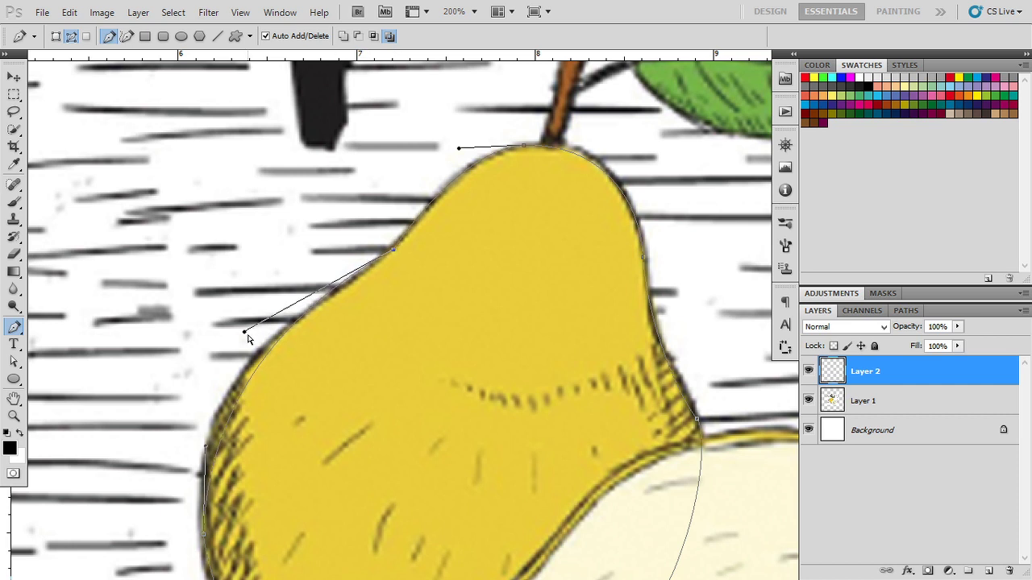
drag(244, 332, 198, 373)
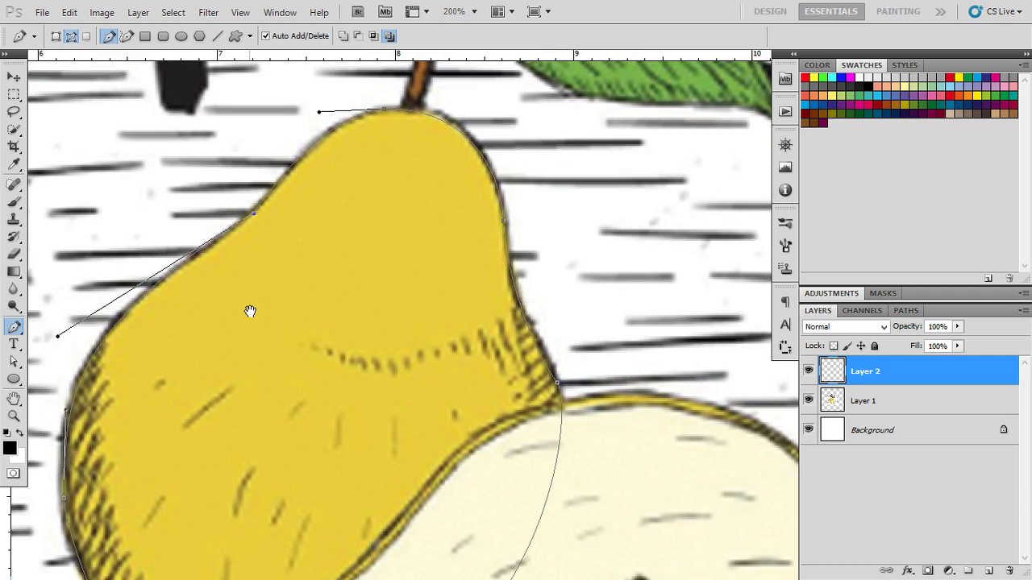
mouse_move(315, 370)
mouse_down()
mouse_move(353, 189)
mouse_move(380, 289)
mouse_move(375, 320)
mouse_up()
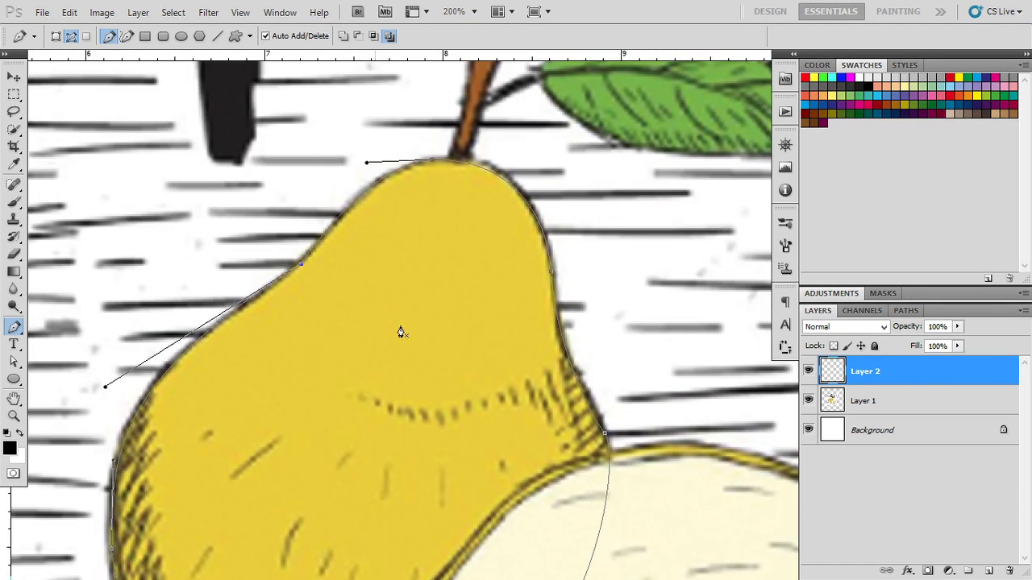
- Convert the pear path to a selection and sample the pear yellow as foreground colour
right_click(535, 348)
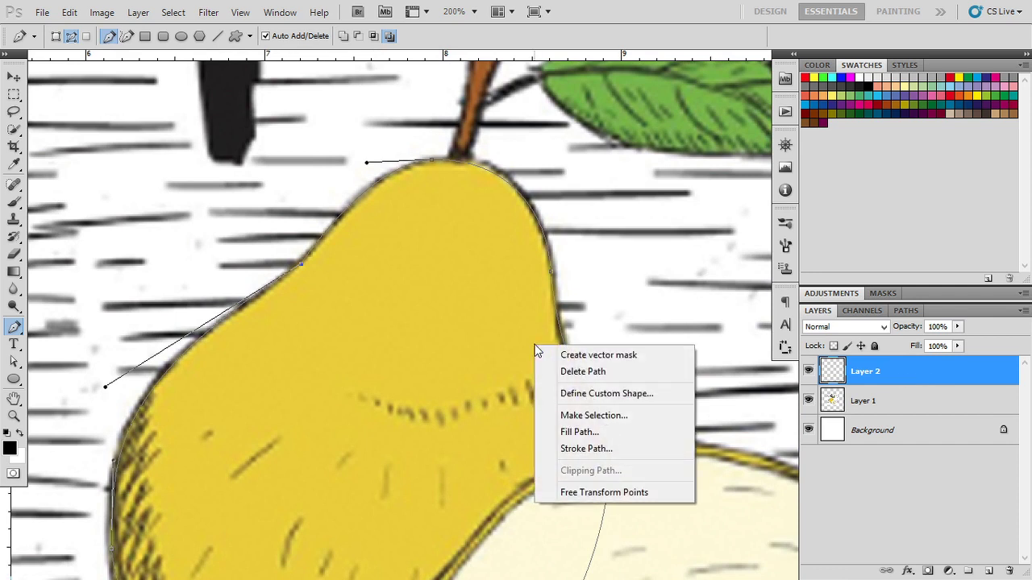
click(600, 414)
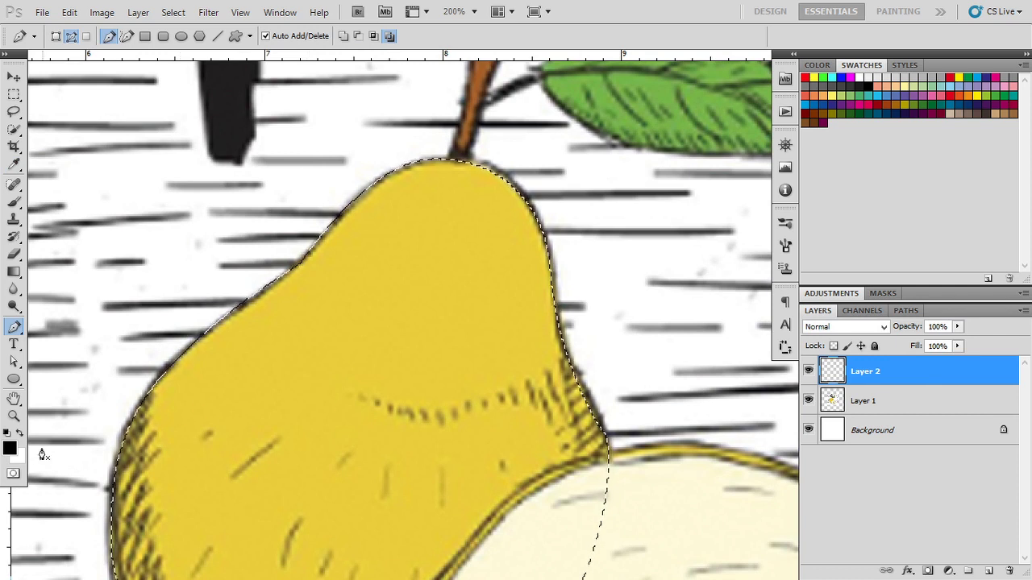
key(i)
click(10, 448)
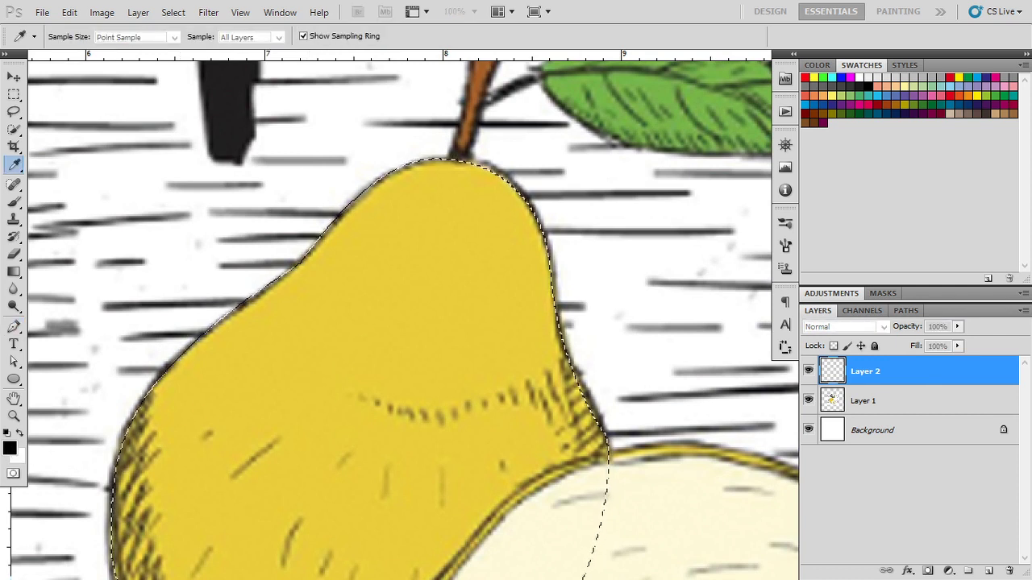
key(Return)
- Fill the pear selection with yellow, deselect, and look over the pear's stem and leaf
key(p)
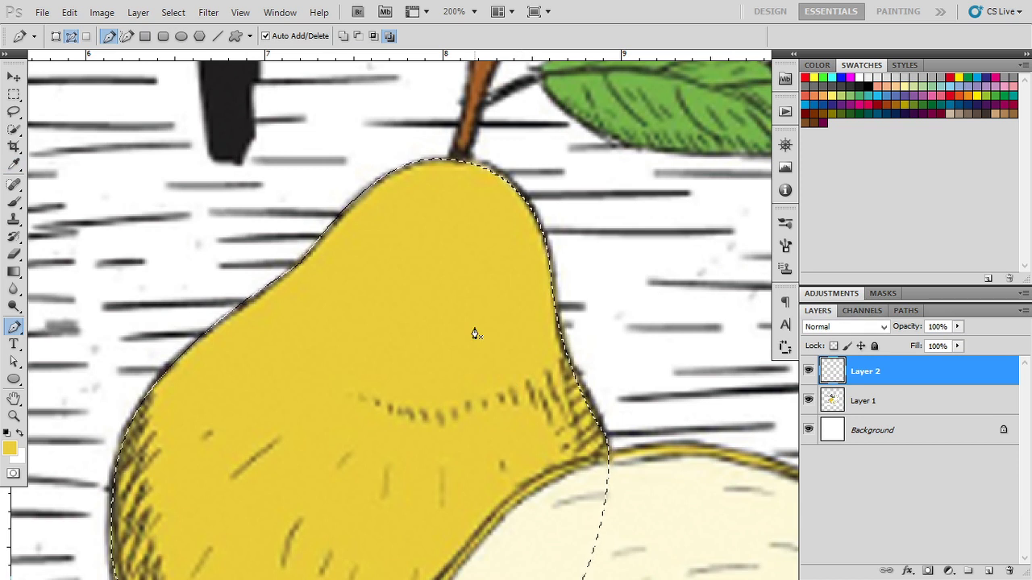
key(alt+BackSpace)
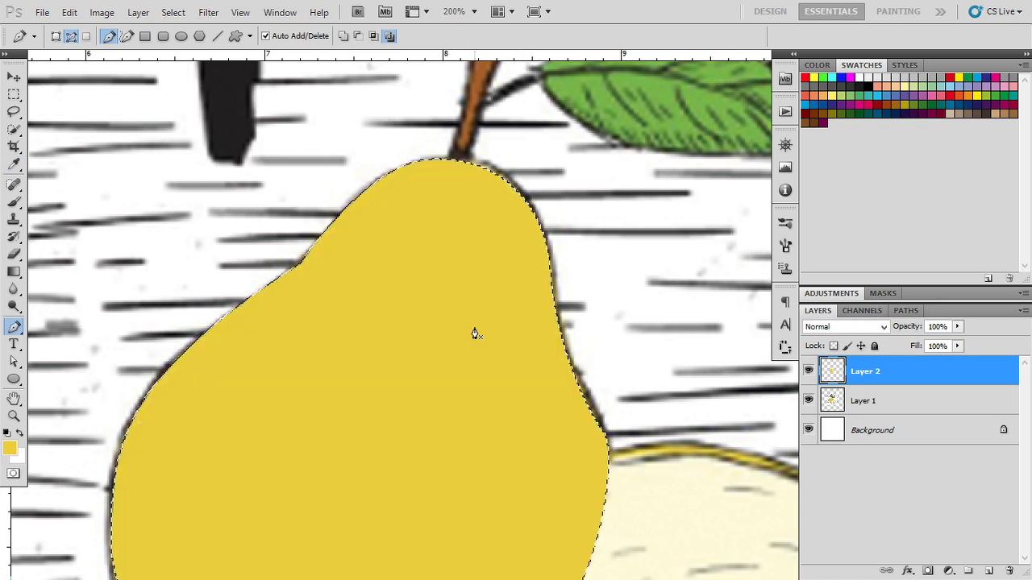
key(ctrl+d)
mouse_move(509, 258)
mouse_down()
mouse_move(522, 381)
mouse_move(508, 275)
mouse_up()
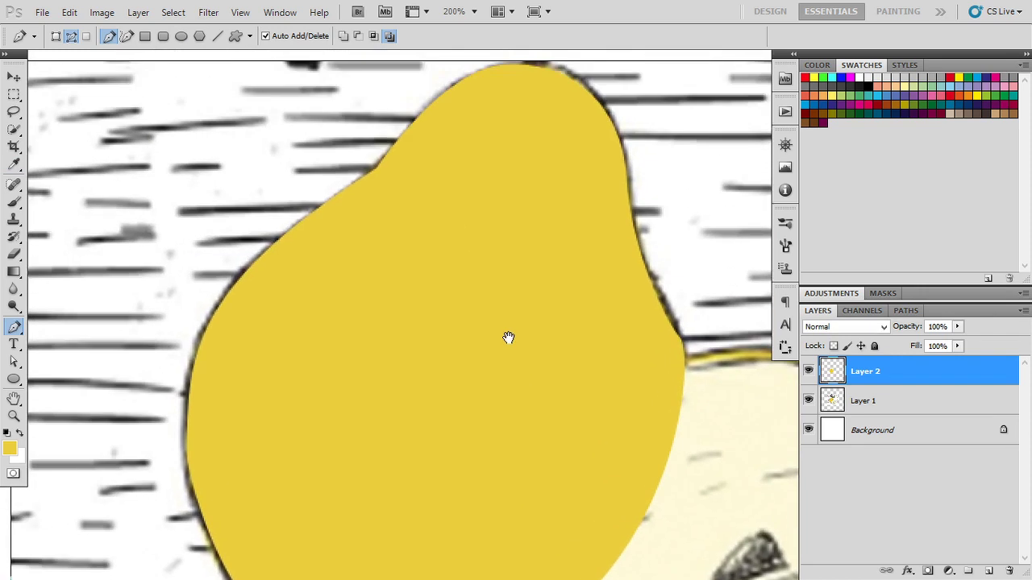
drag(507, 338, 509, 382)
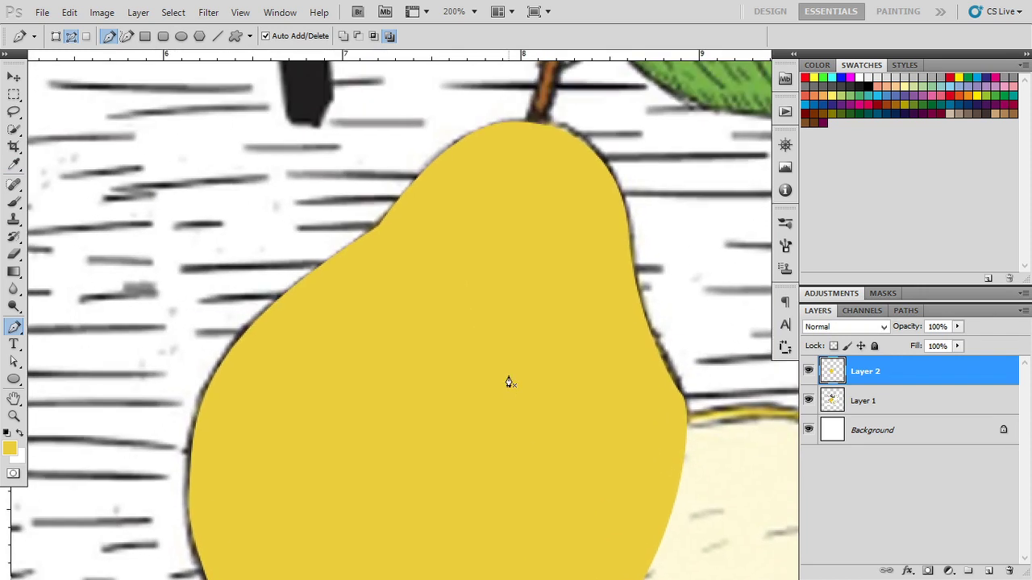
drag(527, 330, 441, 390)
drag(441, 315, 454, 416)
mouse_move(407, 275)
mouse_down()
mouse_move(474, 431)
mouse_move(461, 347)
mouse_up()
scroll(474, 436, up, 1)
- Trace the stem outline as a closed pen path
scroll(474, 435, up, 1)
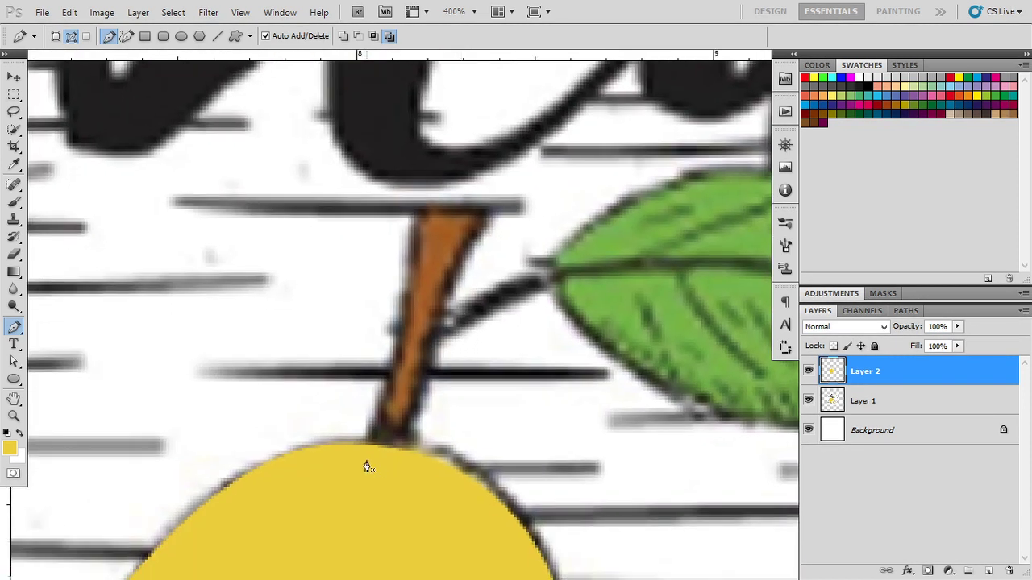
click(416, 216)
click(491, 209)
drag(401, 458, 403, 538)
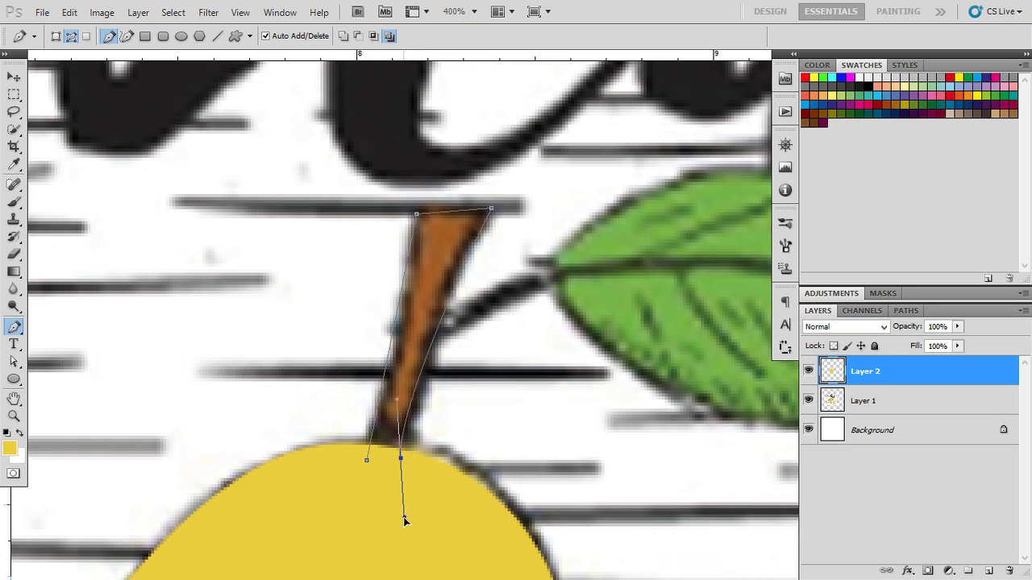
click(367, 463)
- Make a selection from the stem path and fill it with the sampled brown
right_click(396, 415)
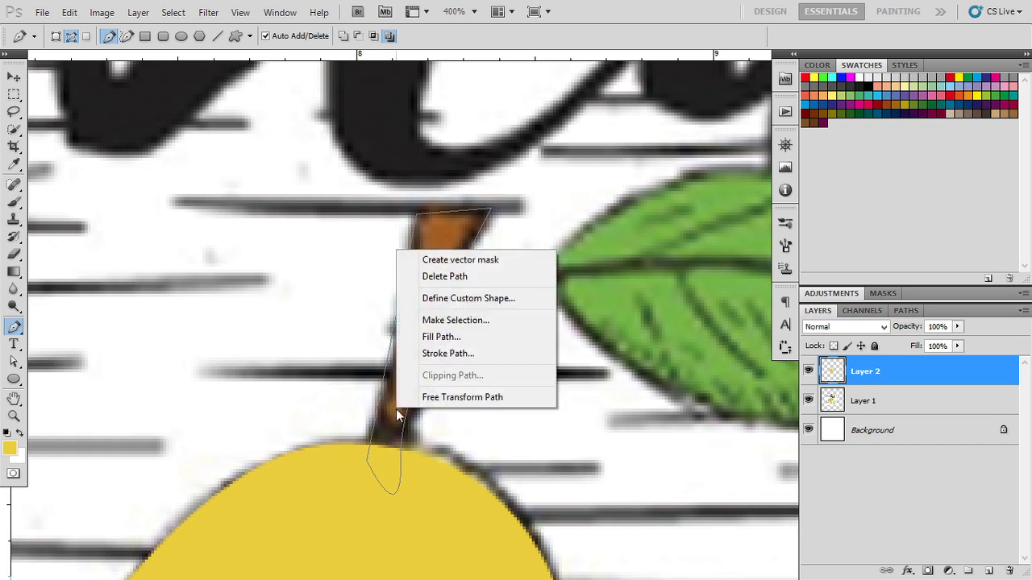
click(448, 320)
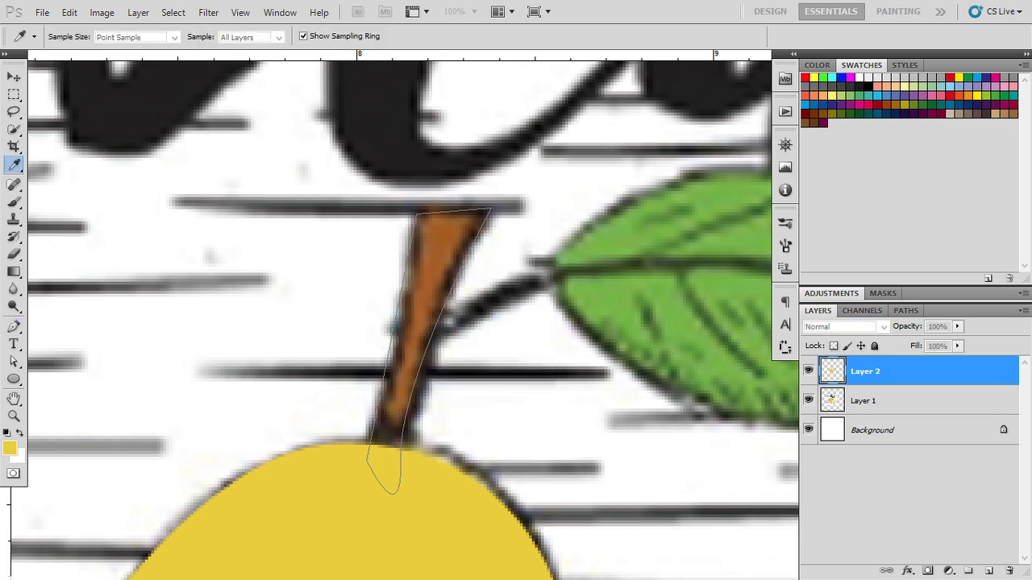
click(951, 172)
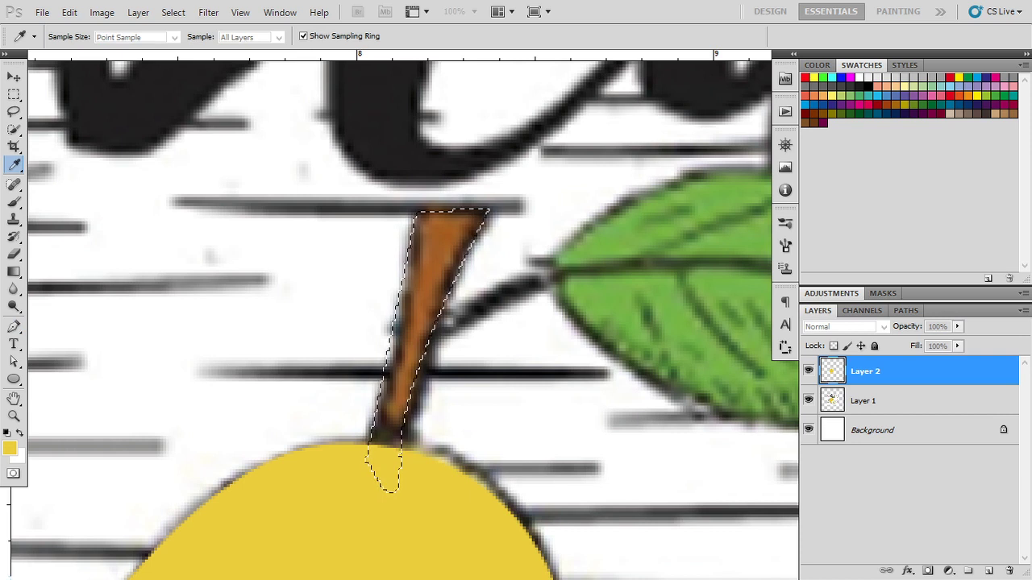
click(402, 347)
key(p)
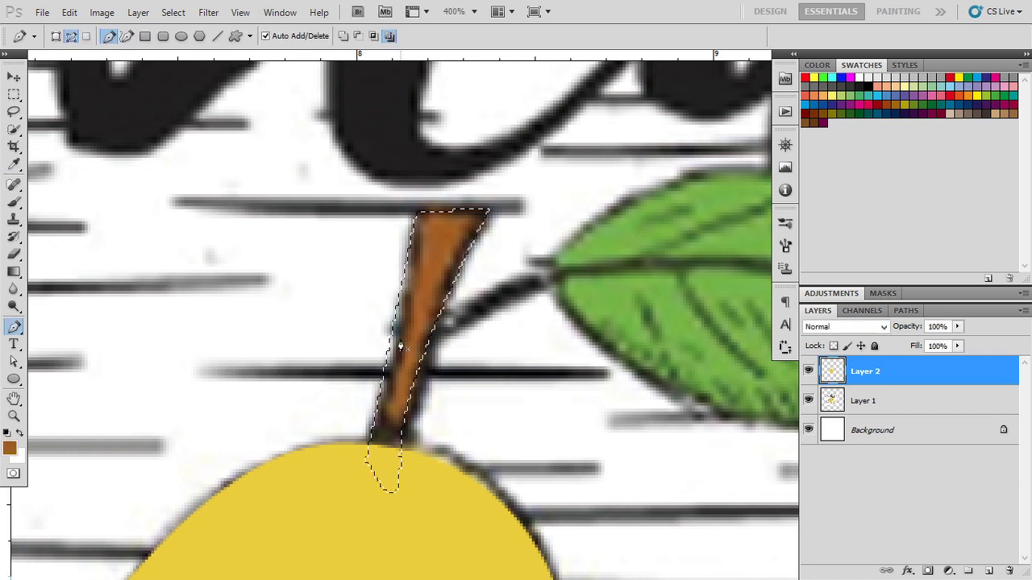
key(alt+BackSpace)
key(ctrl+d)
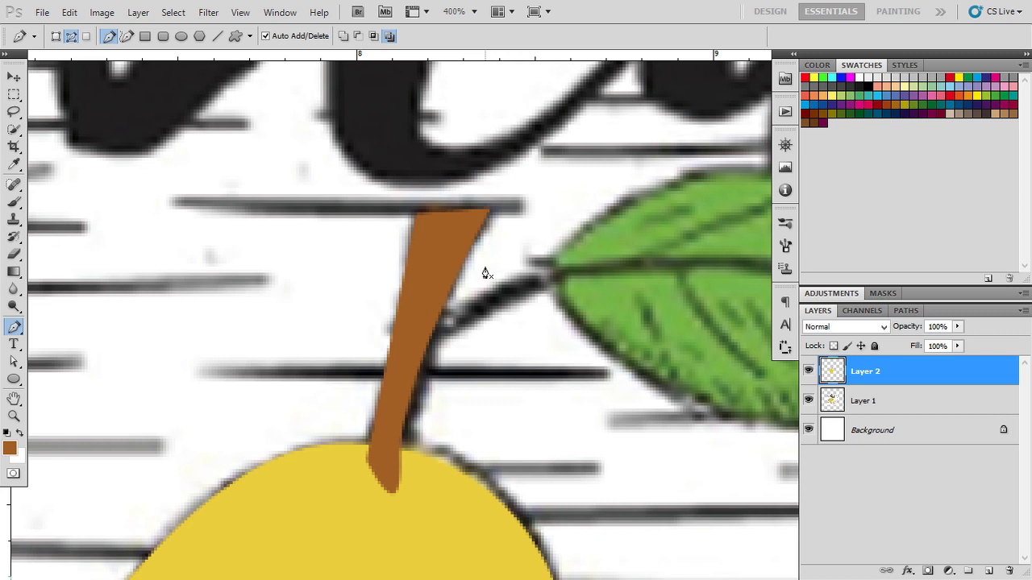
- Move the brown stem fill off Layer 2 onto a new Layer 3 beneath it
key(ctrl+bracketleft)
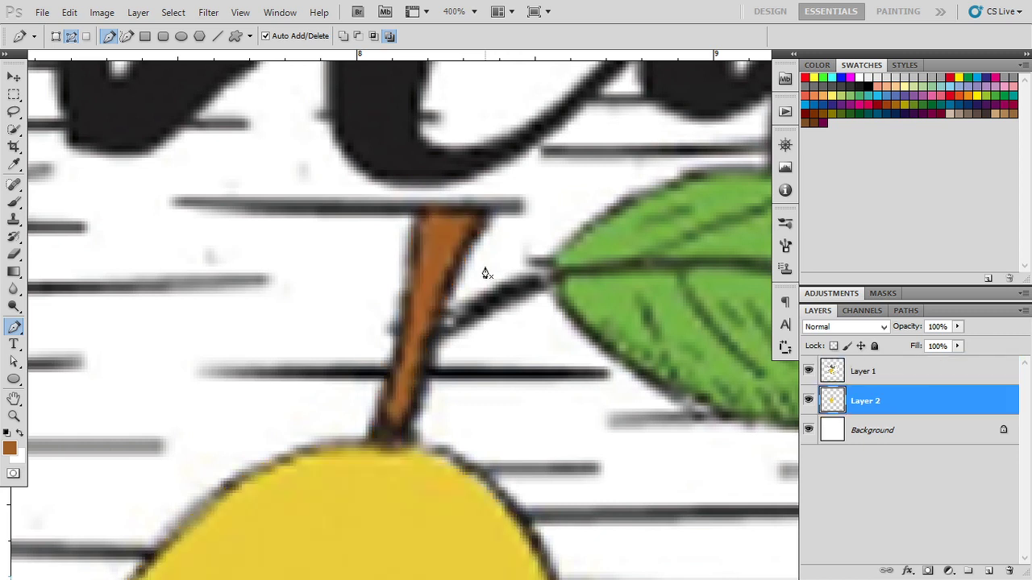
key(ctrl+bracketright)
drag(530, 362, 513, 255)
key(ctrl+bracketleft)
key(ctrl+bracketright)
key(ctrl+Return)
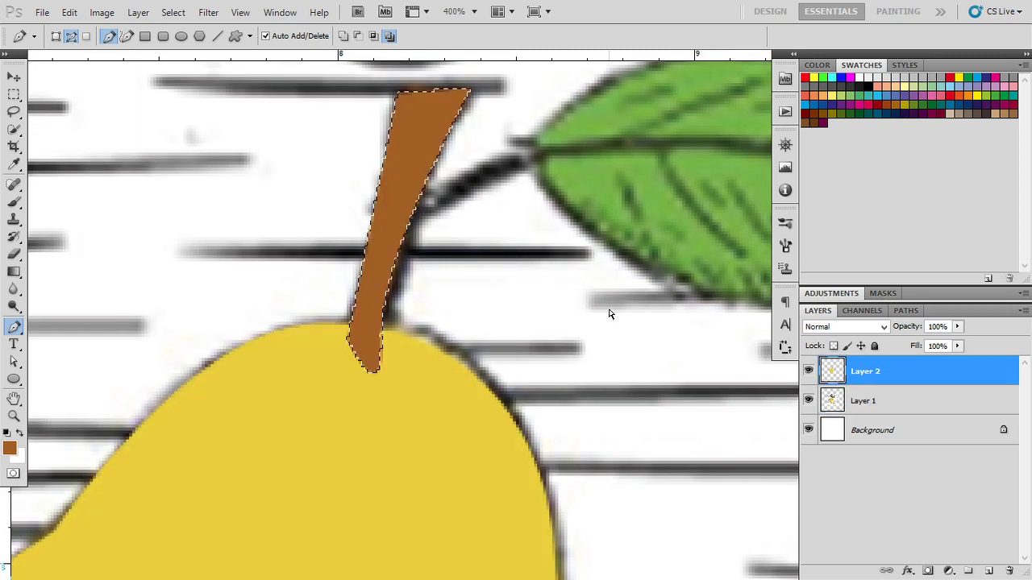
key(Delete)
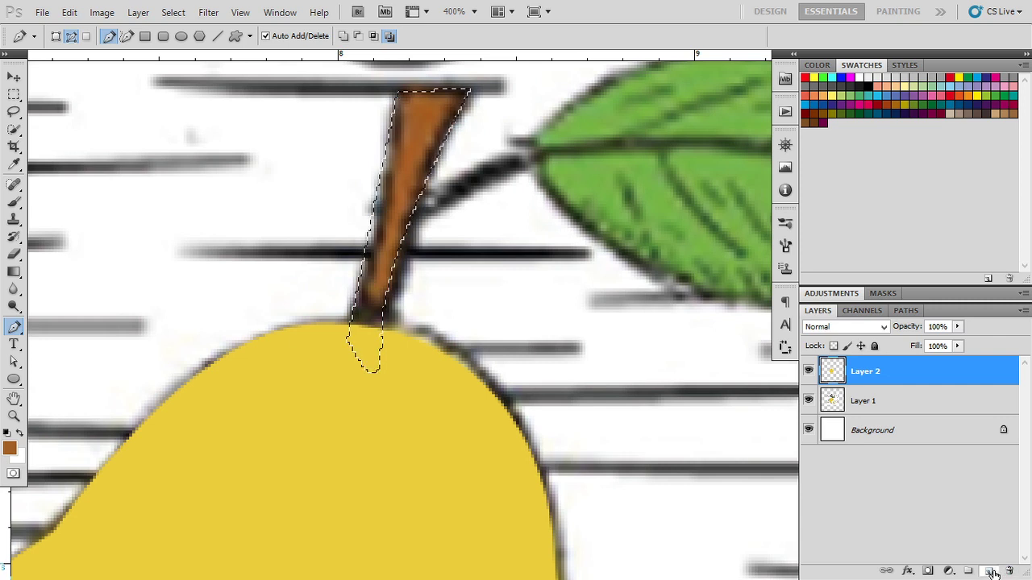
ctrl+click(991, 570)
key(alt+BackSpace)
key(ctrl+d)
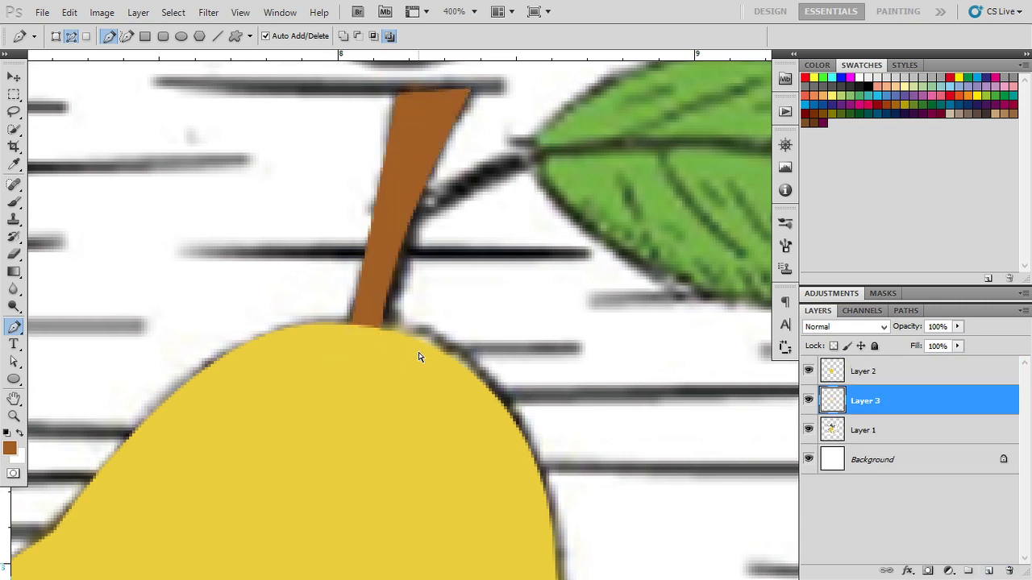
key(ctrl+minus)
key(ctrl+minus)
key(ctrl+minus)
key(ctrl+minus)
key(ctrl+minus)
key(ctrl+minus)
- Give Layer 3 a 2 px stroke layer style
key(ctrl+plus)
key(ctrl+plus)
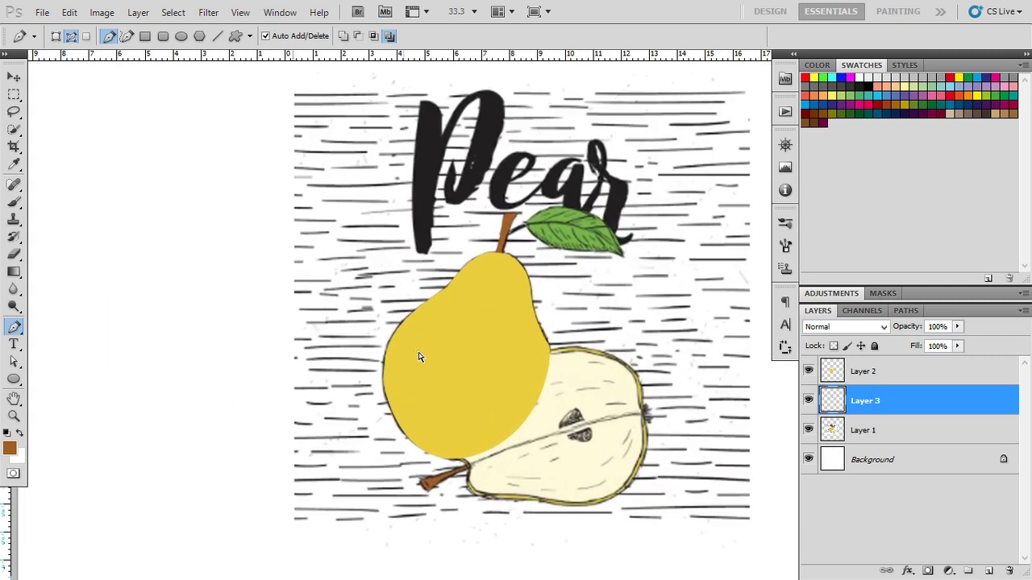
key(ctrl+plus)
key(ctrl+plus)
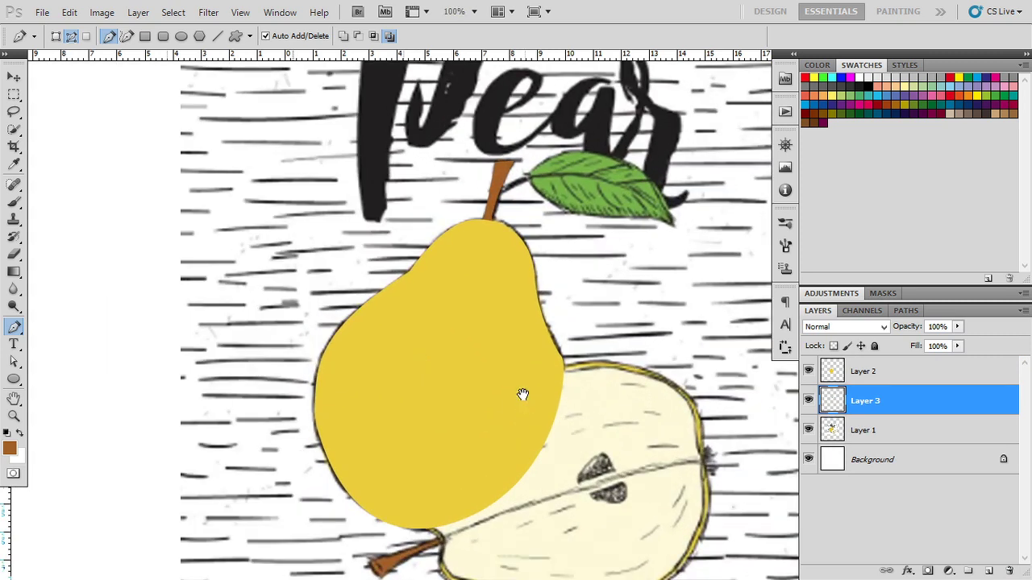
drag(525, 406, 438, 308)
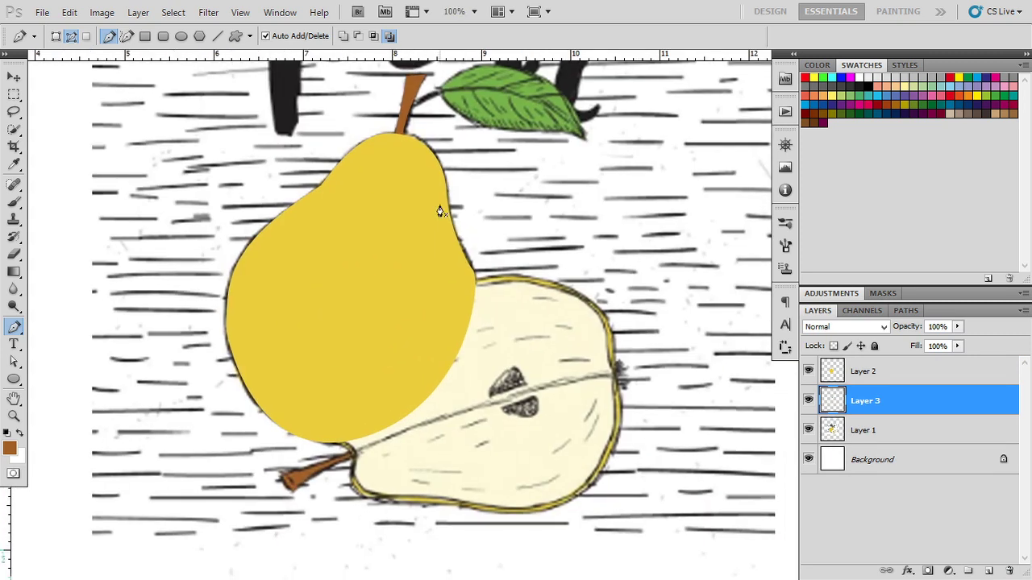
drag(437, 245, 494, 418)
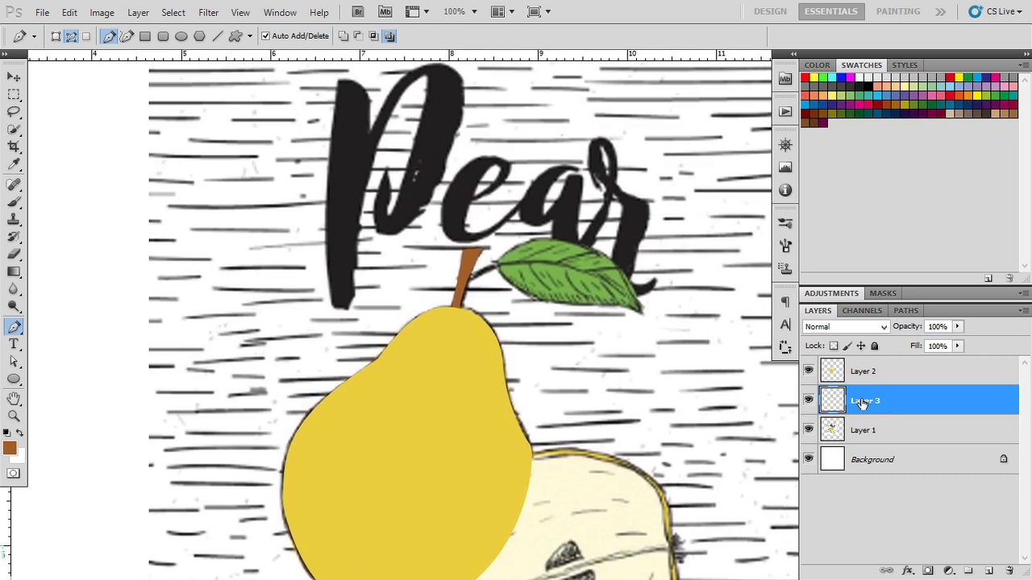
double_click(962, 403)
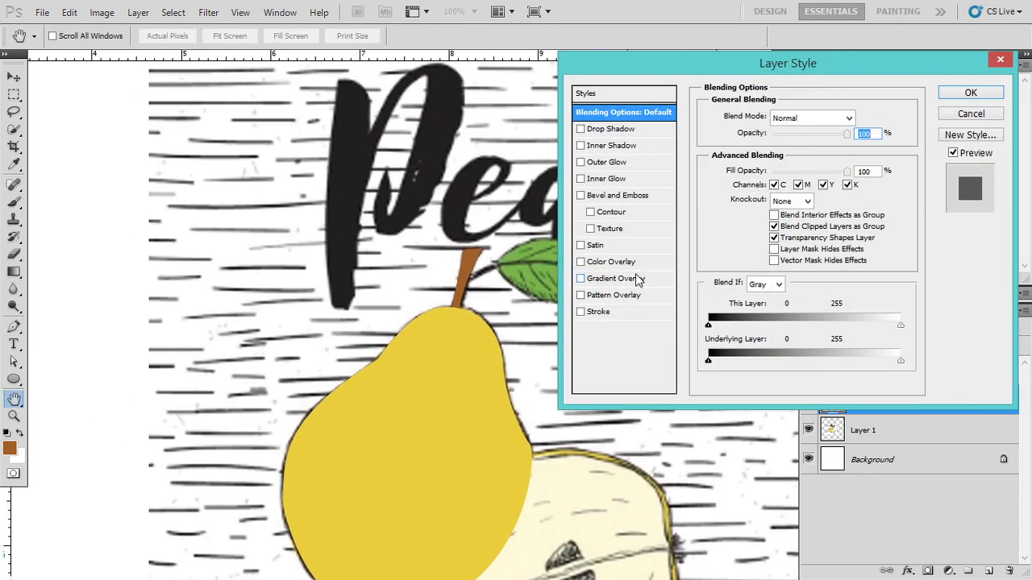
click(612, 312)
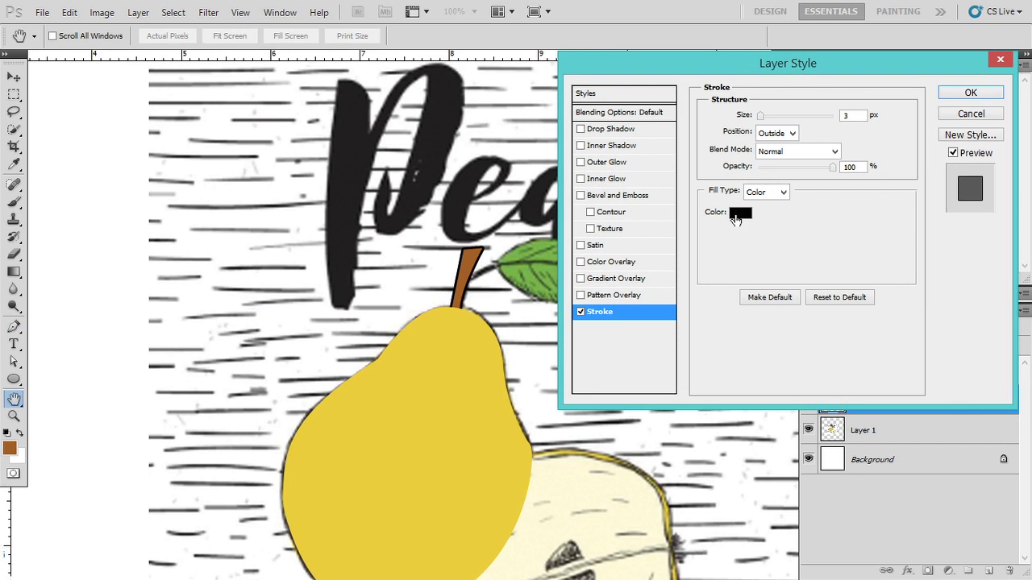
double_click(848, 115)
text(2)
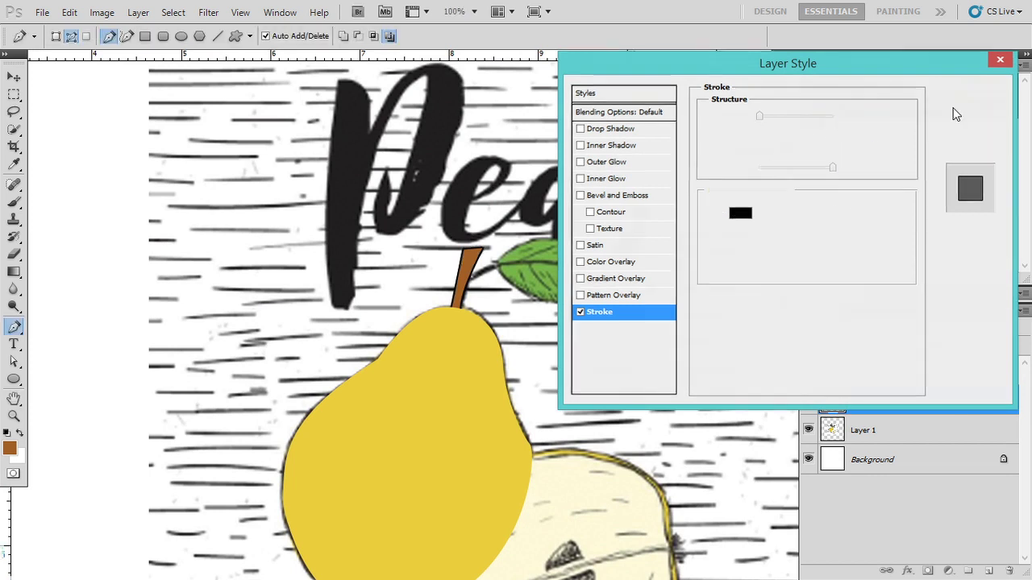
click(970, 93)
- Copy Layer 3's stroke style and paste it onto the Layer 2 pear body
drag(576, 374, 562, 267)
click(853, 371)
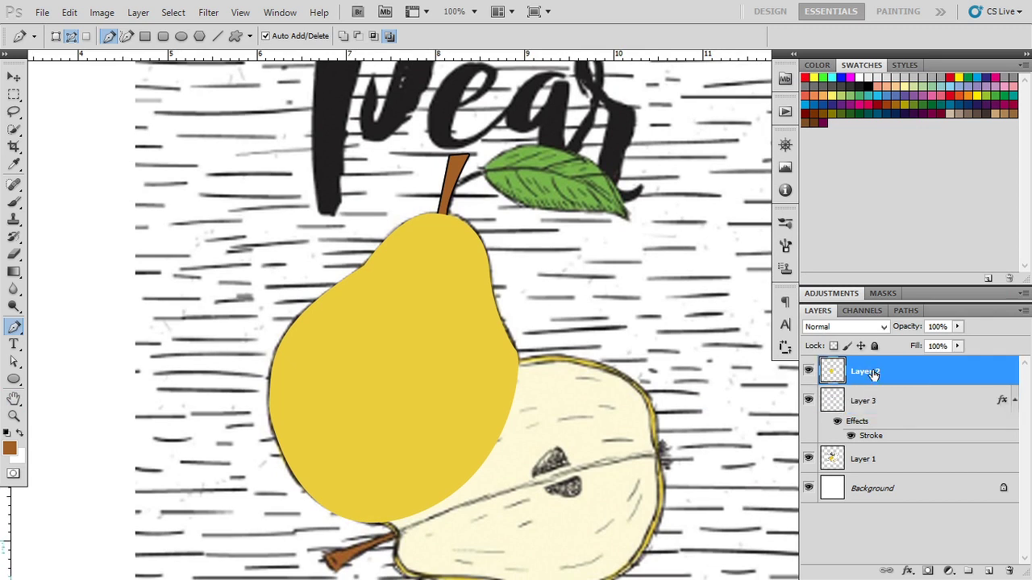
click(903, 403)
right_click(903, 401)
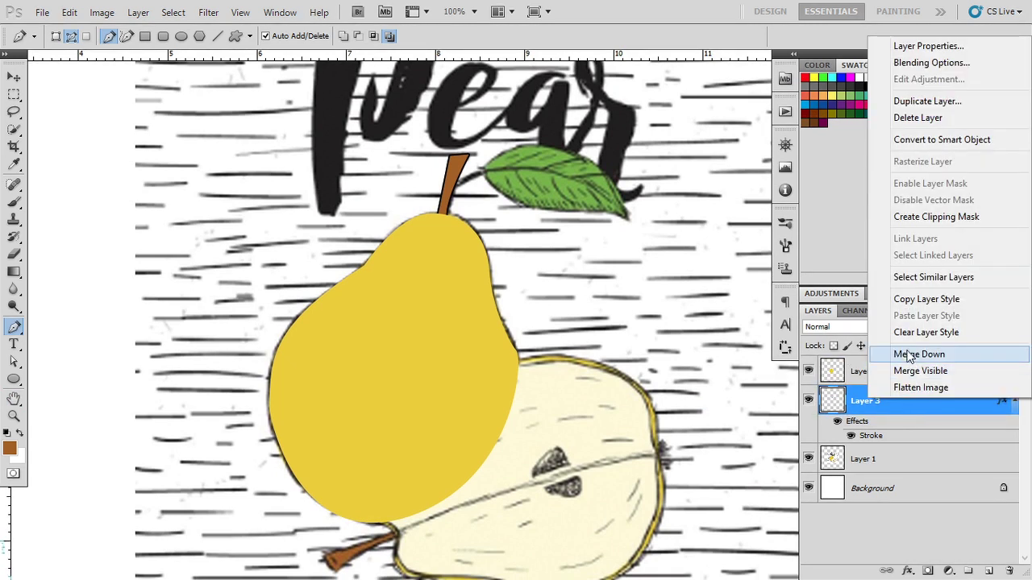
click(927, 299)
click(818, 377)
click(808, 371)
click(809, 371)
right_click(930, 371)
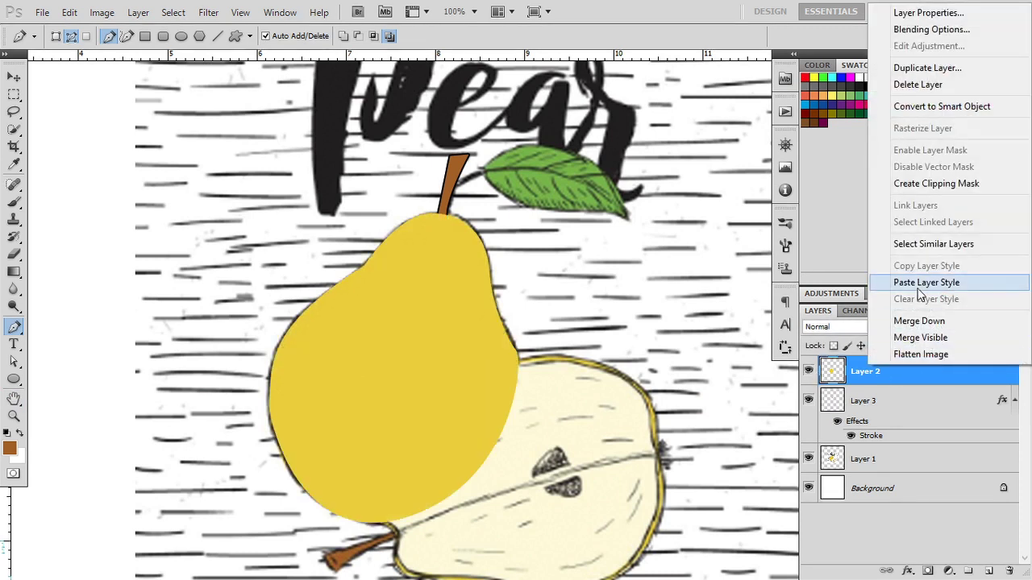
click(920, 283)
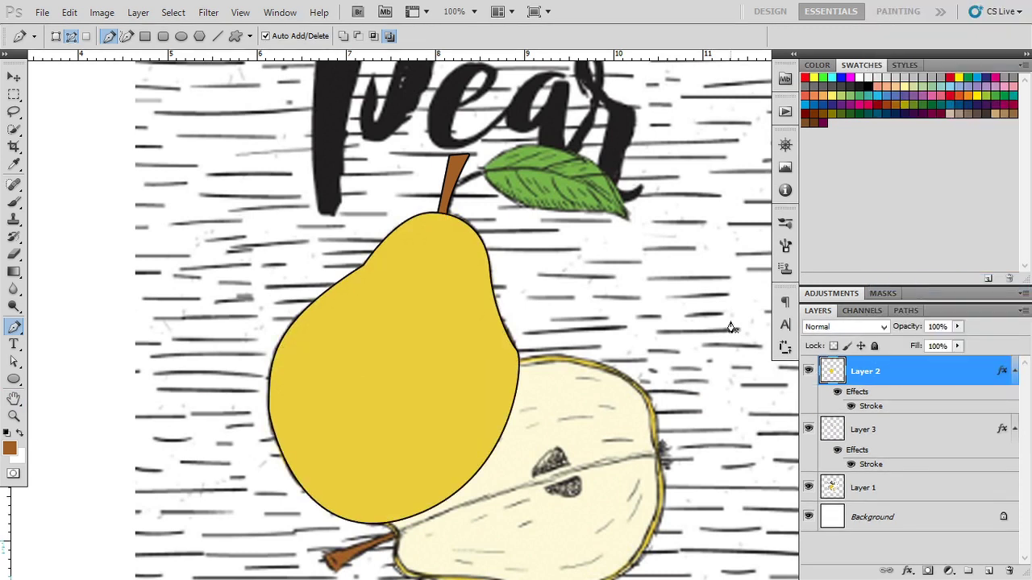
scroll(492, 329, up, 1)
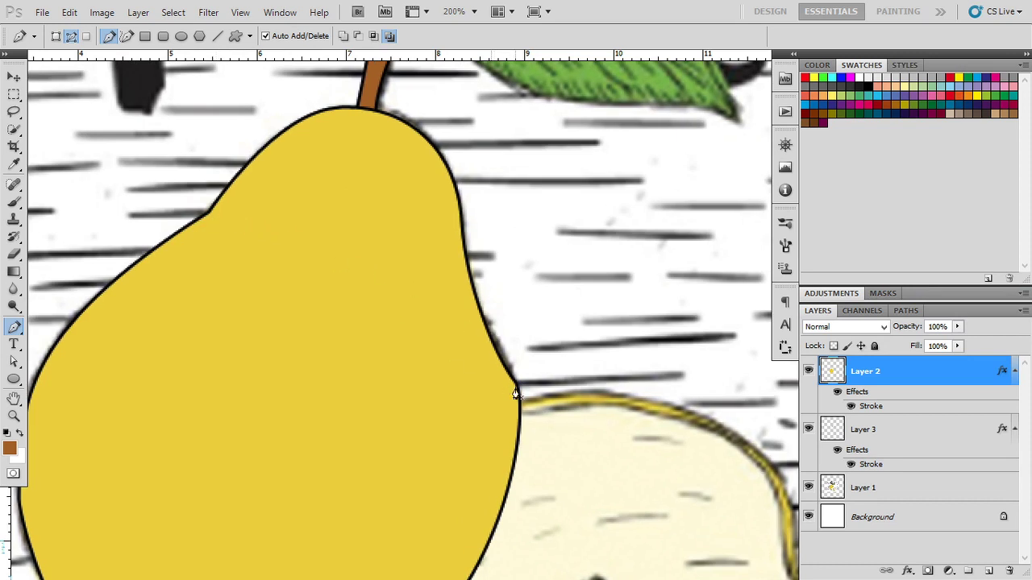
click(908, 311)
click(817, 337)
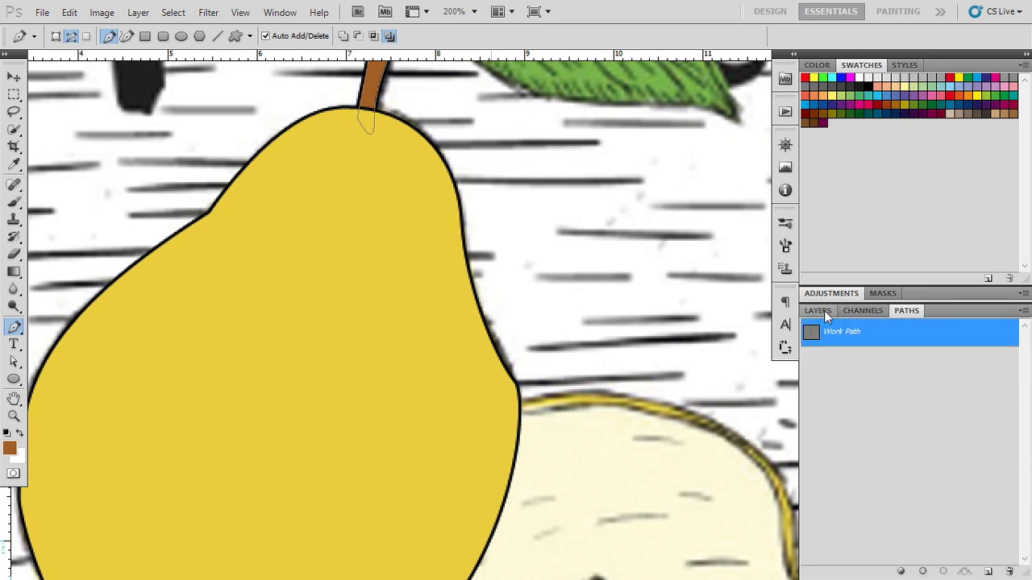
click(819, 312)
click(1014, 370)
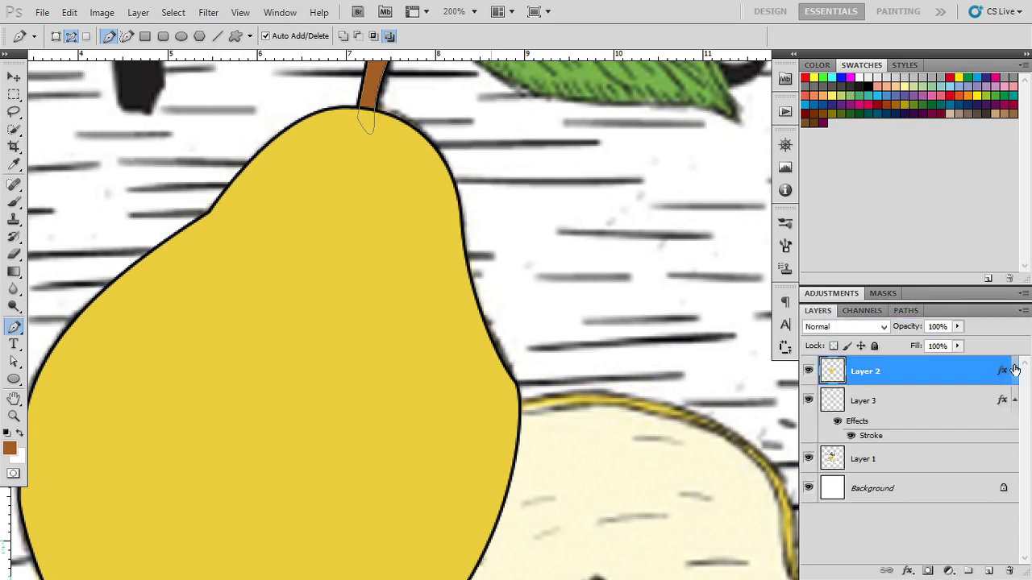
click(1014, 400)
mouse_move(591, 288)
mouse_down()
mouse_move(652, 368)
mouse_move(596, 302)
mouse_move(505, 108)
mouse_move(521, 136)
mouse_up()
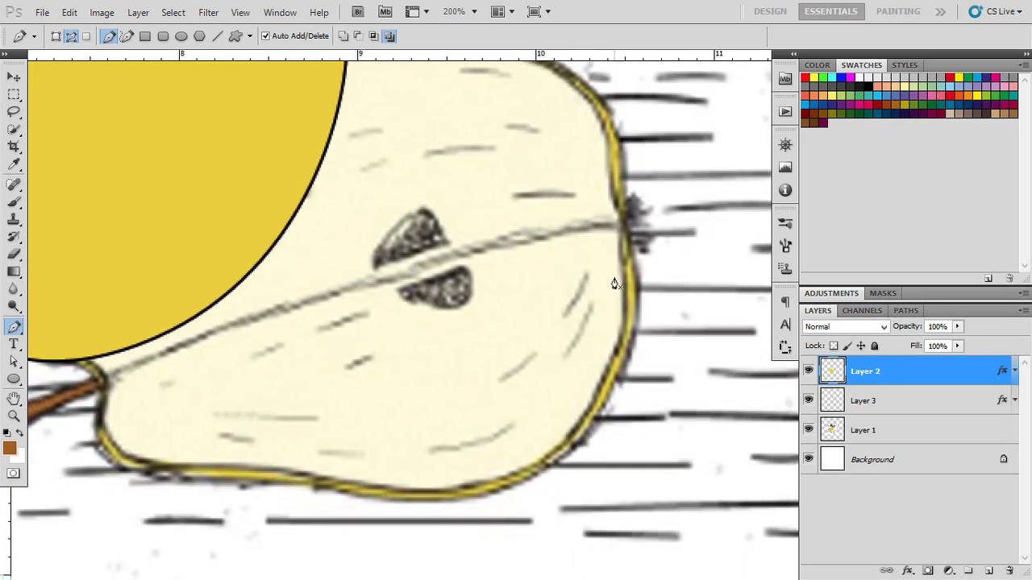
drag(615, 294, 629, 319)
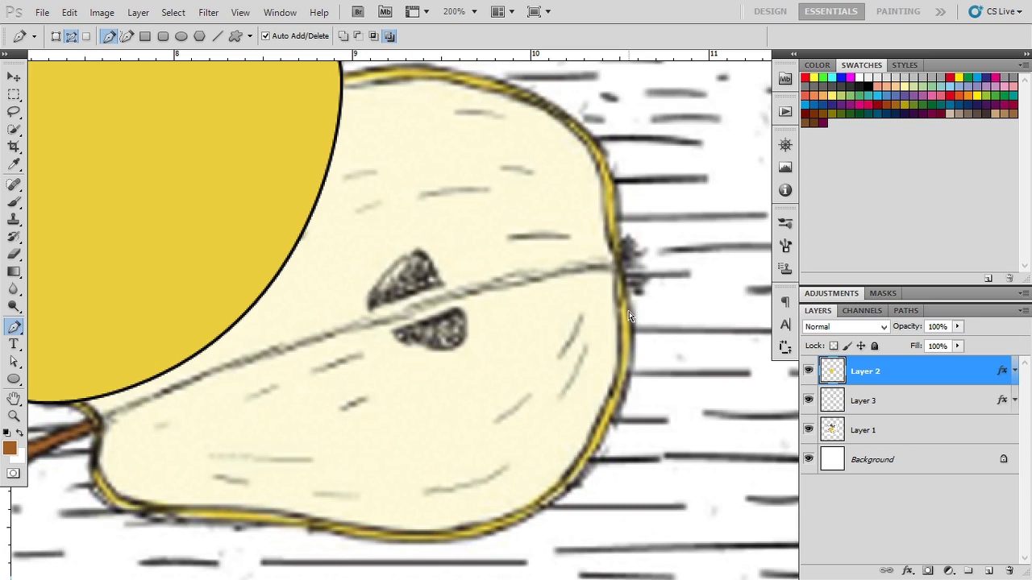
key(ctrl+minus)
key(ctrl+minus)
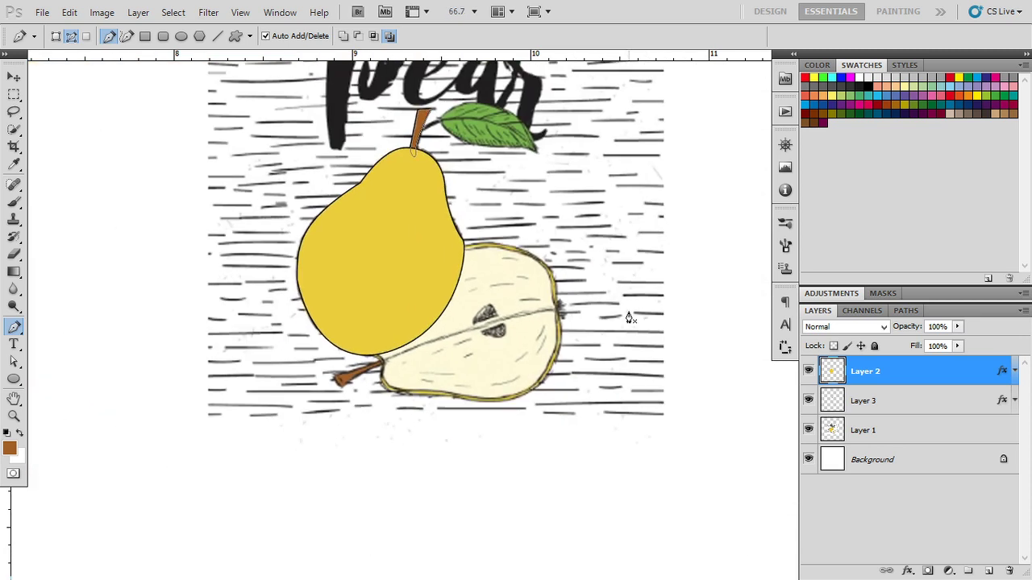
key(ctrl+plus)
key(ctrl+plus)
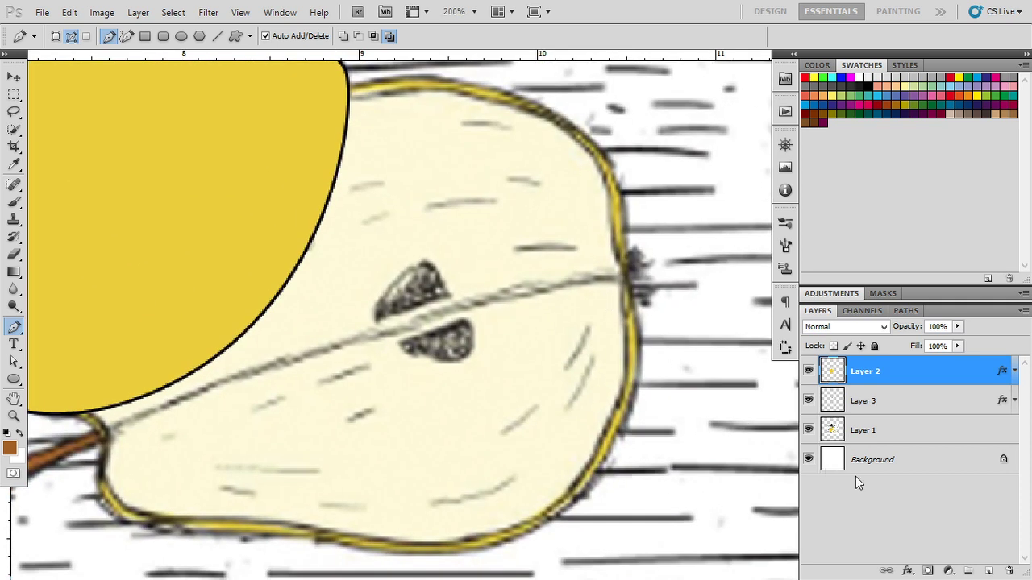
- Add Layer 4 and trace the slice's right, bottom and left outline with curved pen points
click(989, 571)
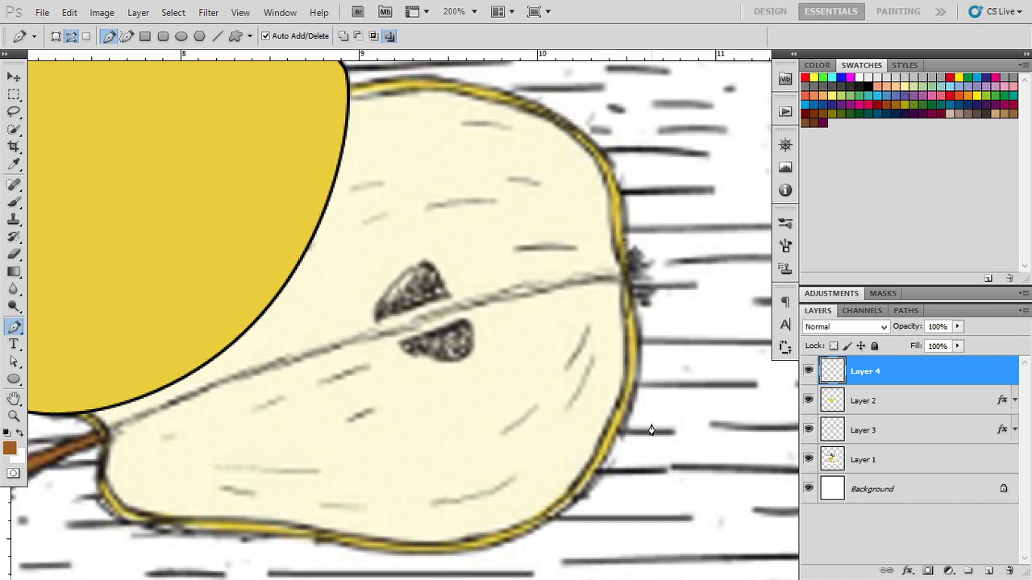
drag(631, 394, 625, 408)
drag(534, 534, 481, 552)
drag(307, 531, 217, 524)
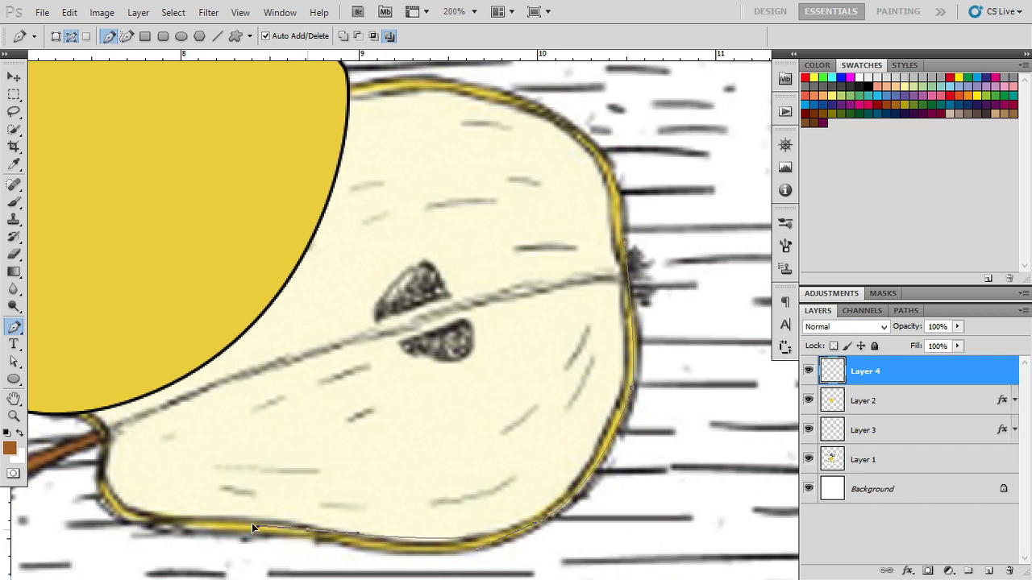
drag(118, 511, 103, 479)
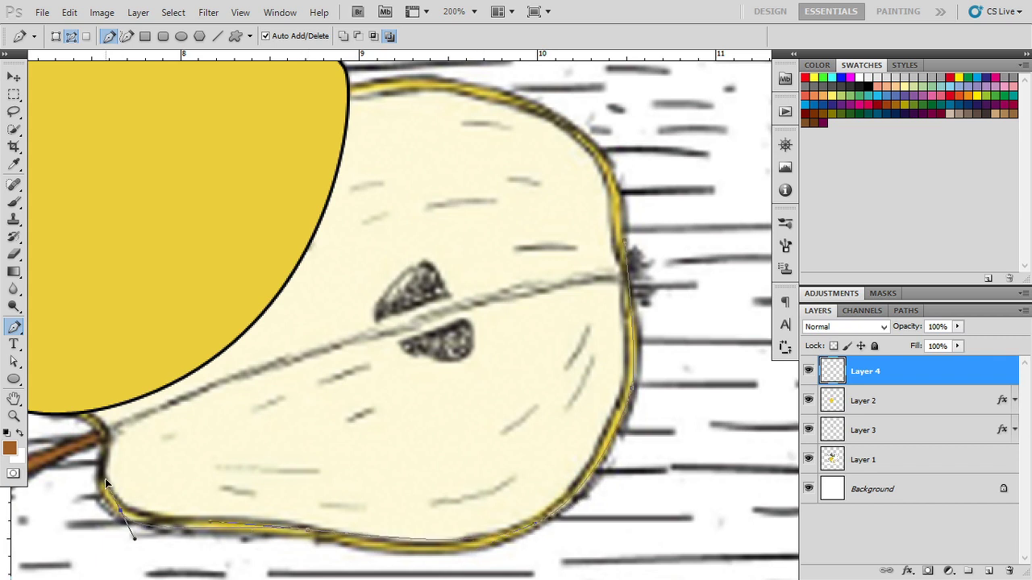
drag(105, 432, 117, 385)
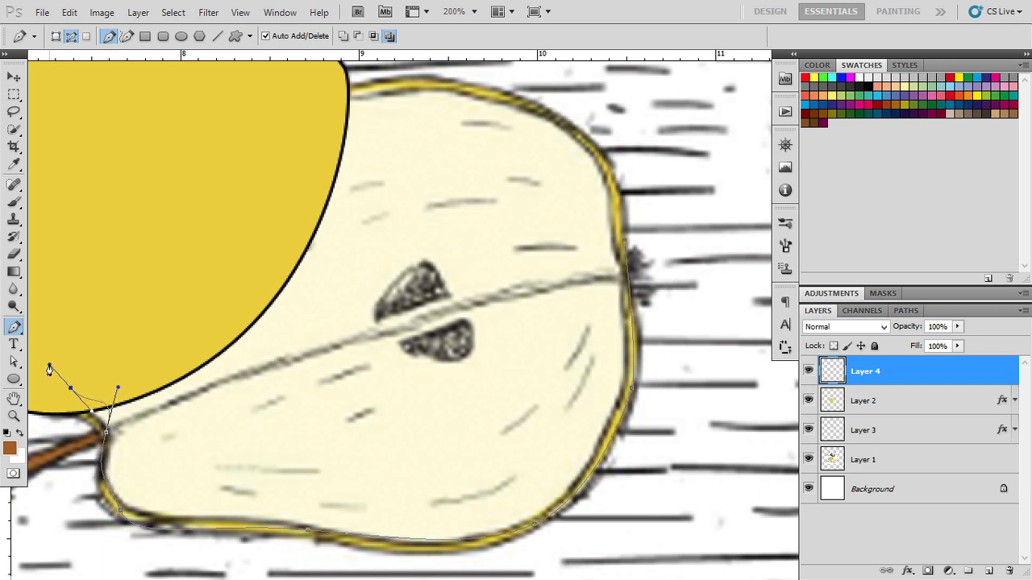
drag(210, 432, 274, 432)
key(ctrl+z)
- Smooth the left anchor's handles and continue the path up through the pear toward the slice's top
scroll(350, 419, left, 5)
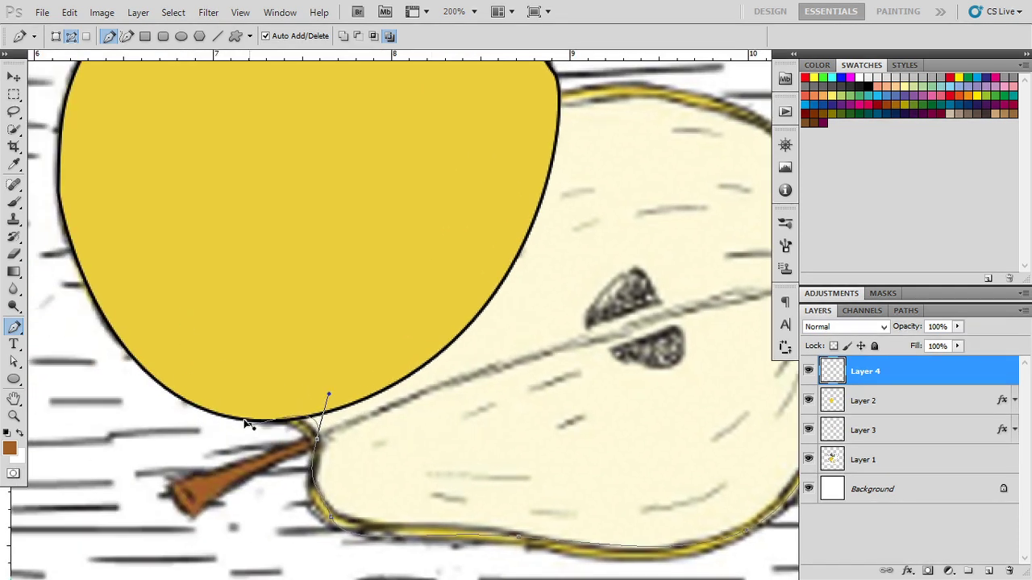
key(ctrl)
drag(235, 416, 183, 413)
scroll(355, 334, up, 5)
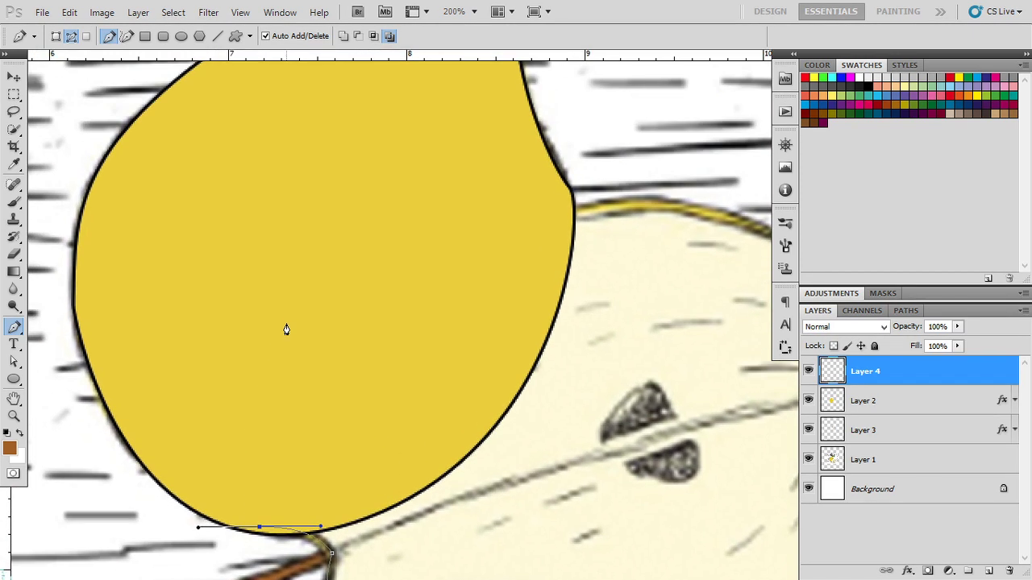
click(286, 328)
click(348, 291)
click(411, 270)
click(482, 251)
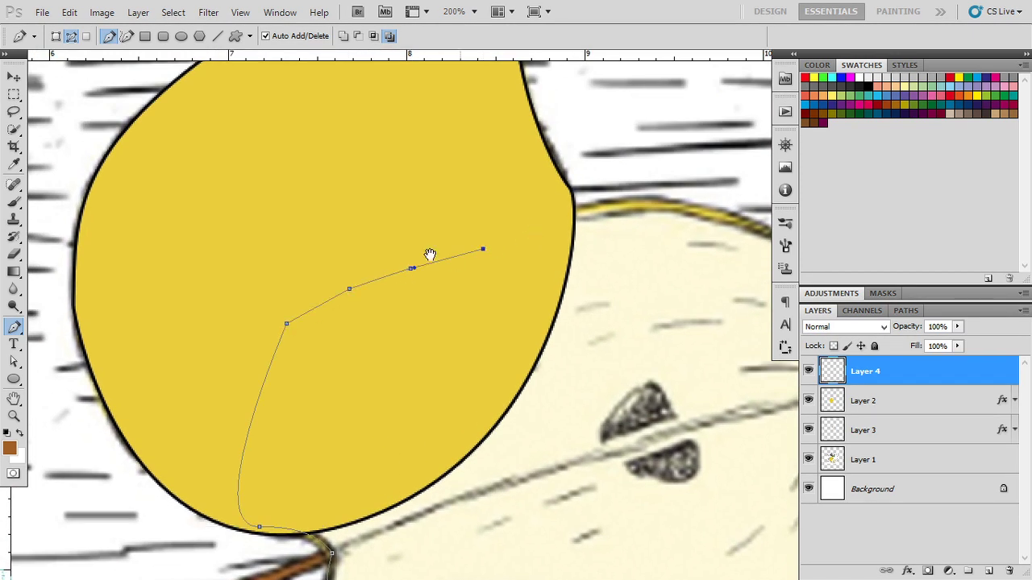
- Close the slice outline along its top-right edge and sample its pale cream as foreground
drag(532, 231, 337, 319)
drag(540, 312, 667, 355)
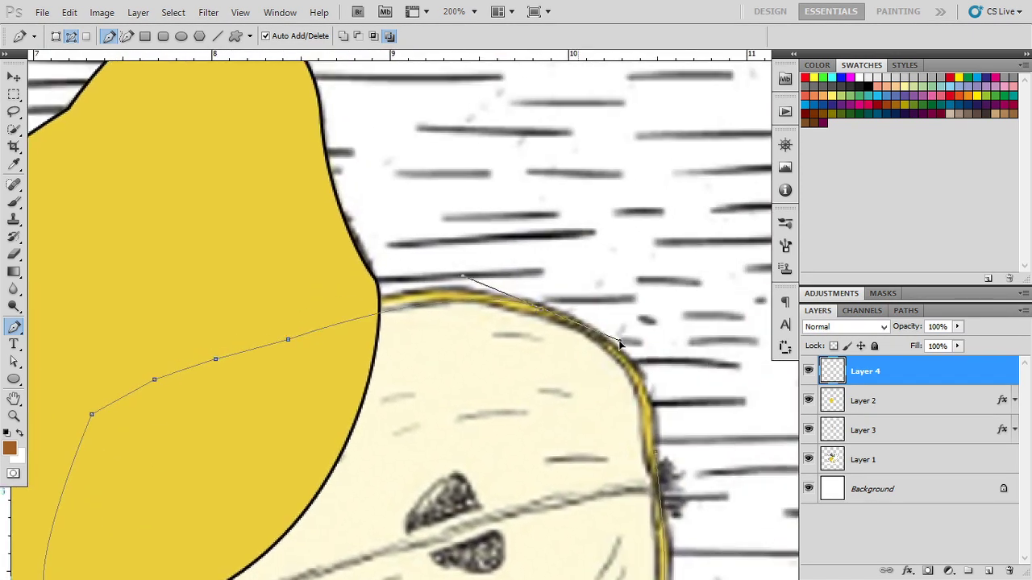
drag(666, 432, 545, 331)
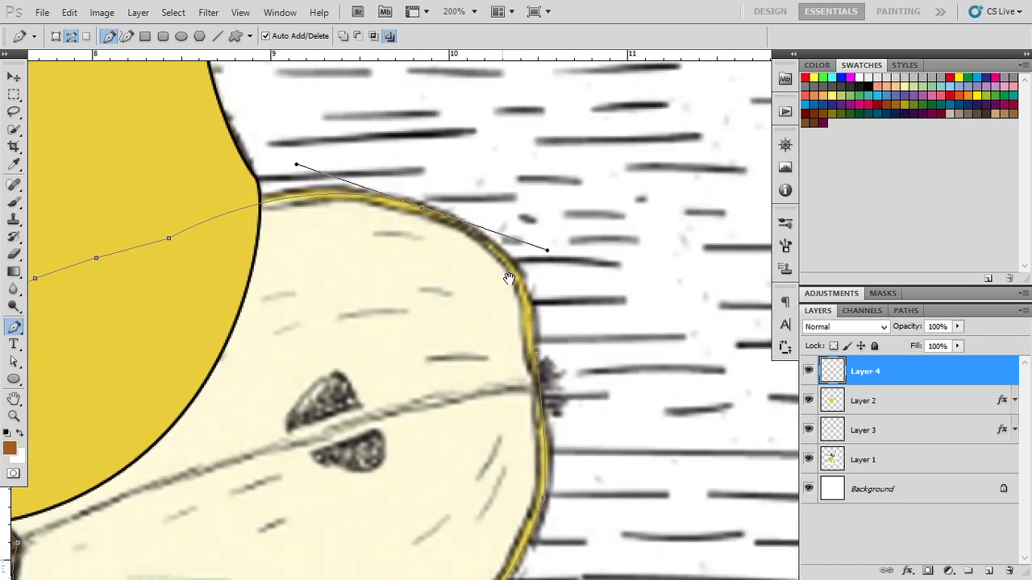
click(521, 290)
key(ctrl+z)
ctrl+click(543, 390)
drag(545, 387, 554, 338)
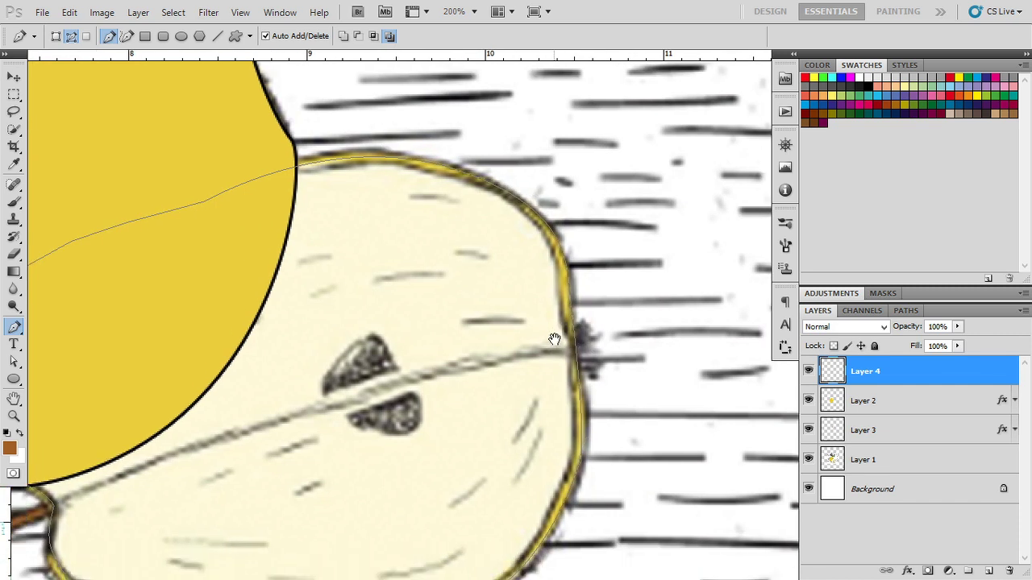
drag(491, 384, 567, 299)
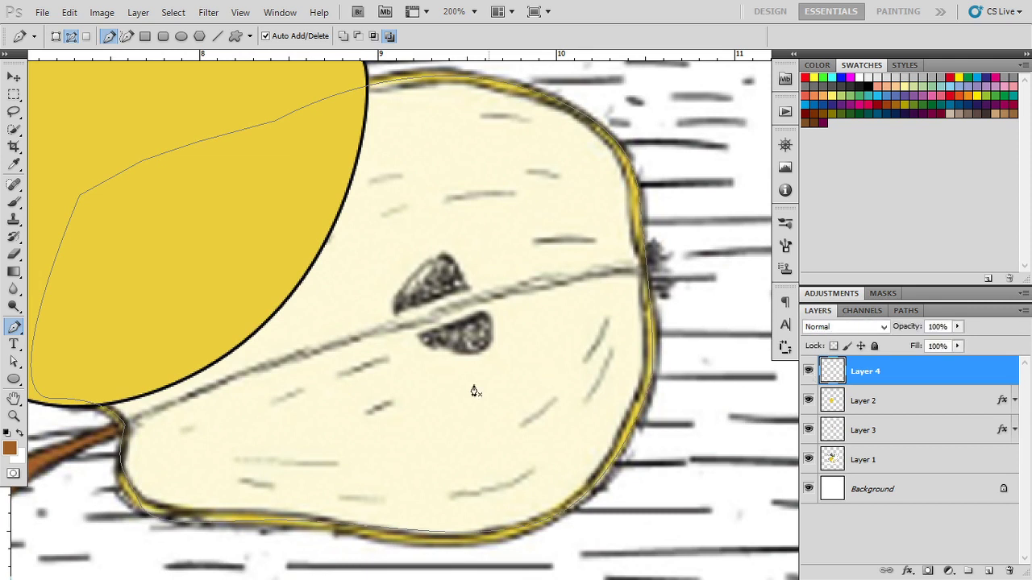
key(i)
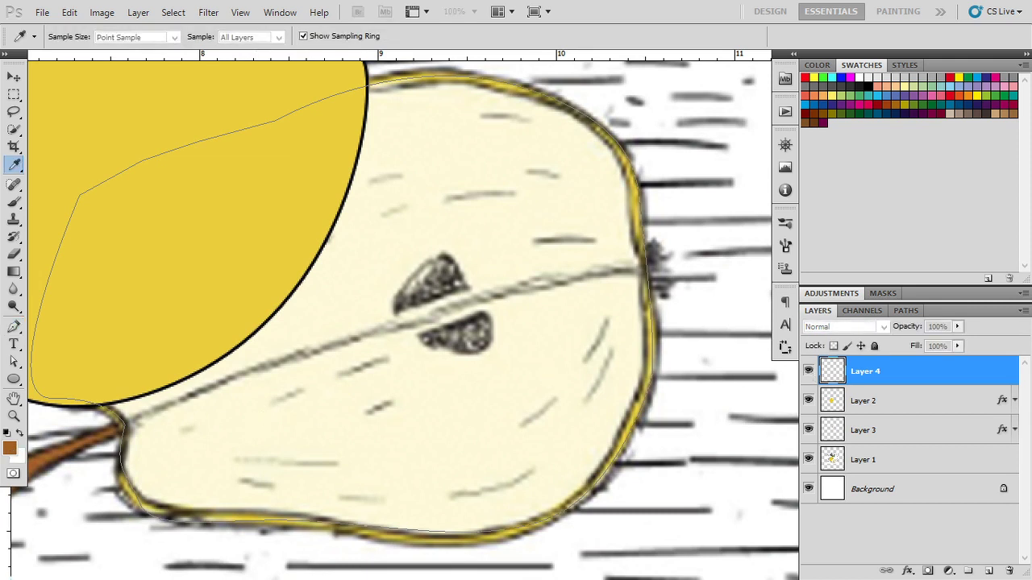
click(716, 269)
key(p)
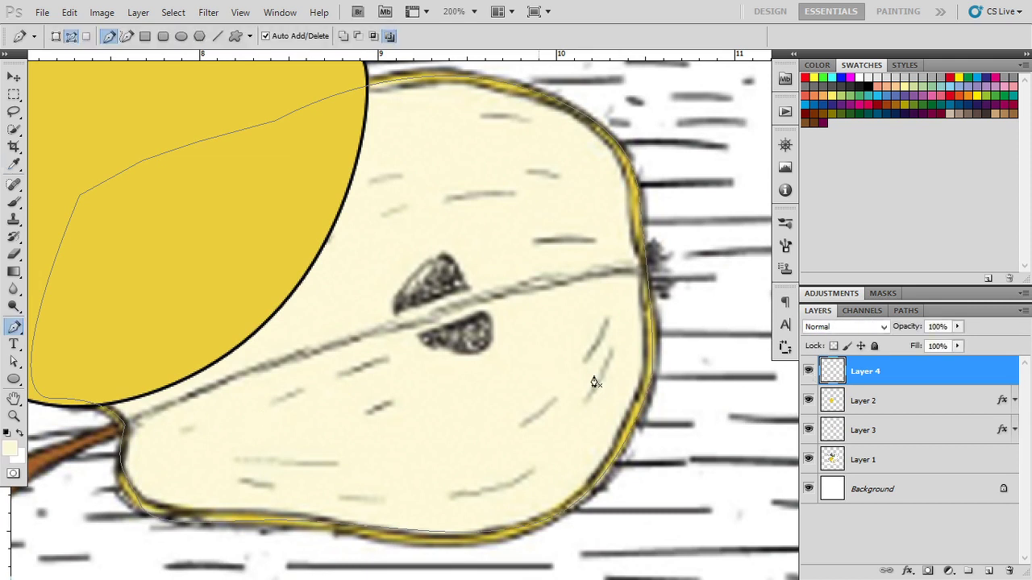
- Turn the traced path into a selection and fill it with cream on Layer 4
key(alt+BackSpace)
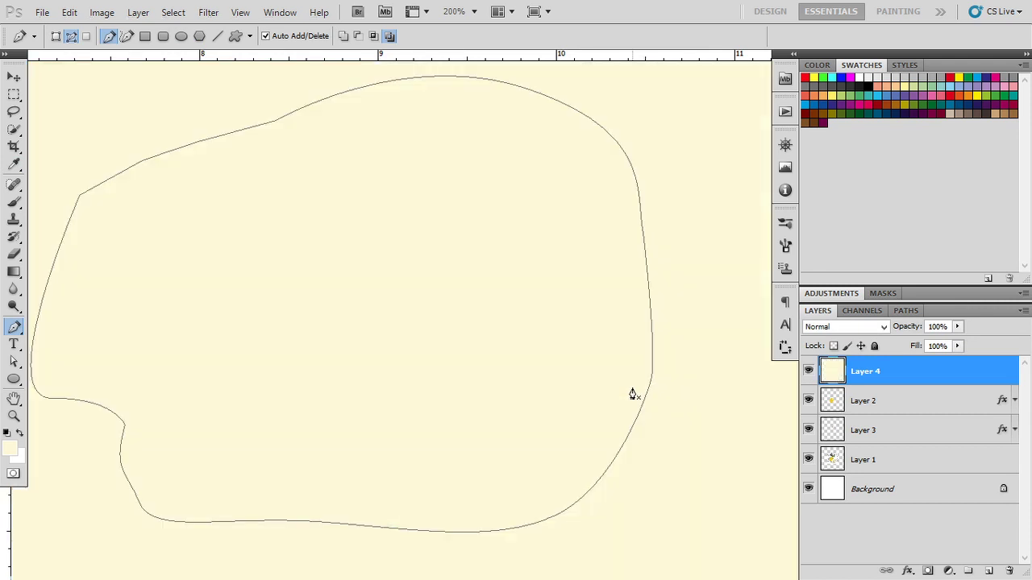
key(ctrl+z)
right_click(557, 341)
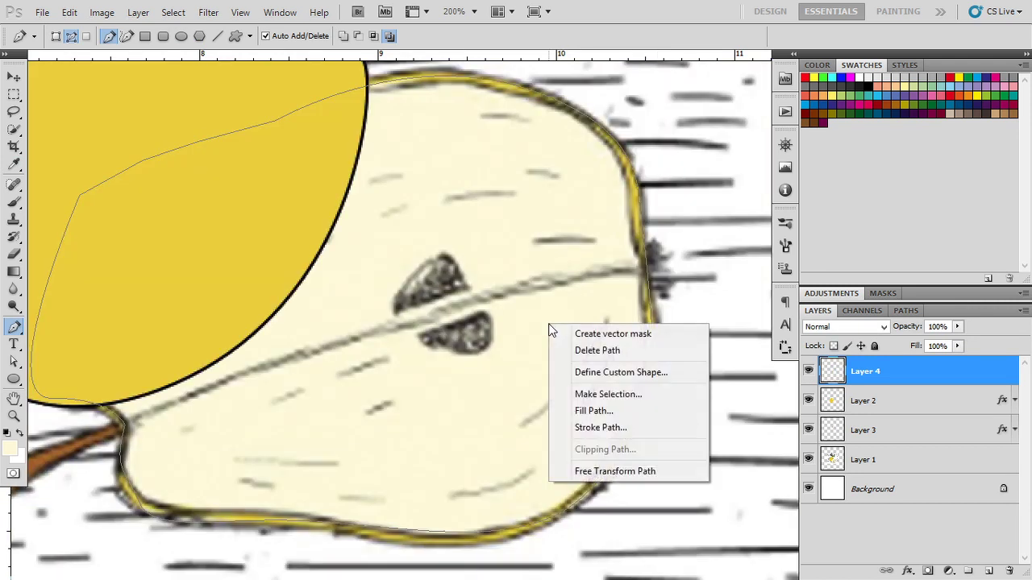
key(Escape)
key(i)
key(p)
key(ctrl+Return)
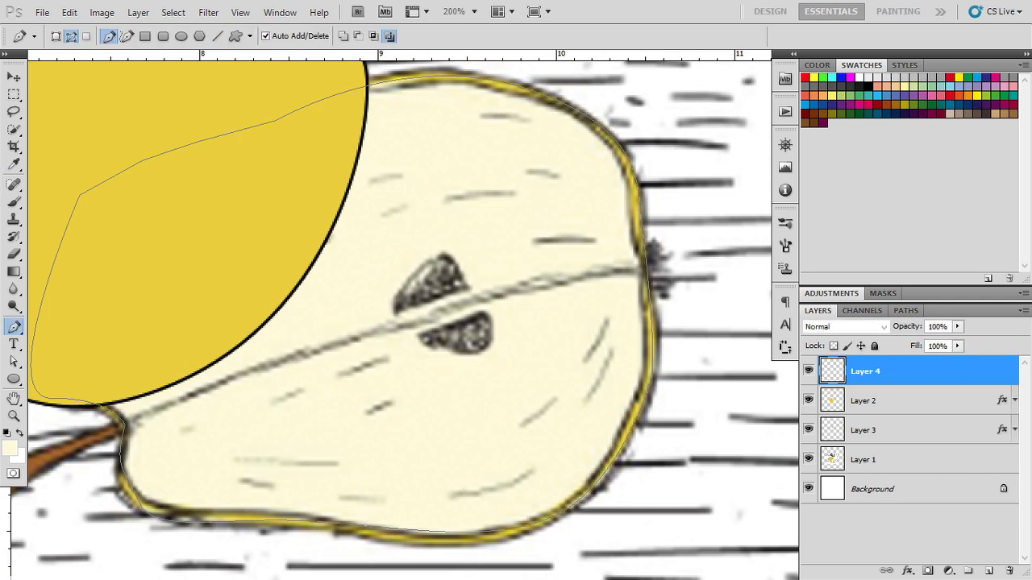
key(alt+BackSpace)
key(ctrl+d)
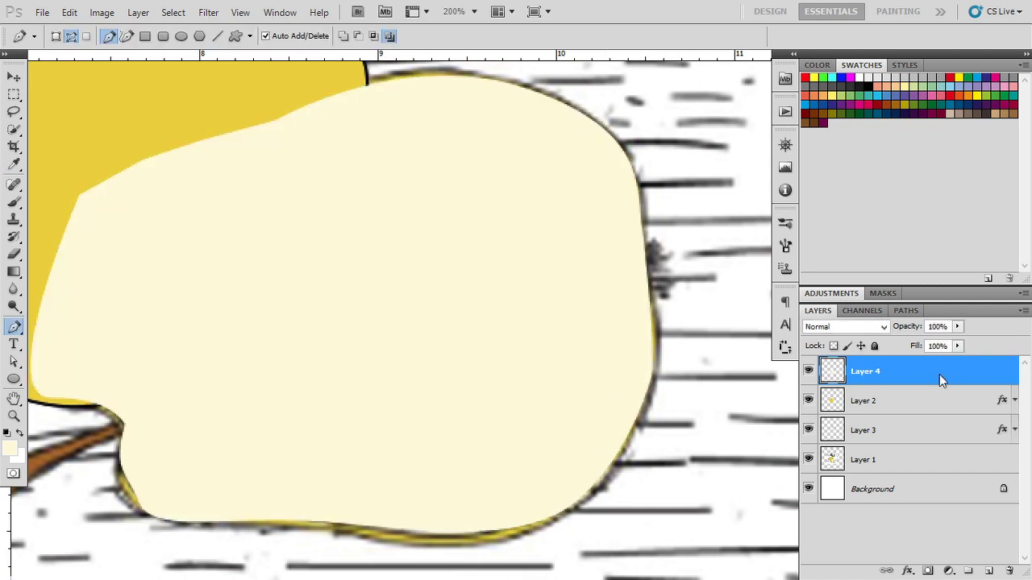
- Paste the black stroke style onto Layer 4 and move it beneath the yellow pear
right_click(938, 379)
click(926, 291)
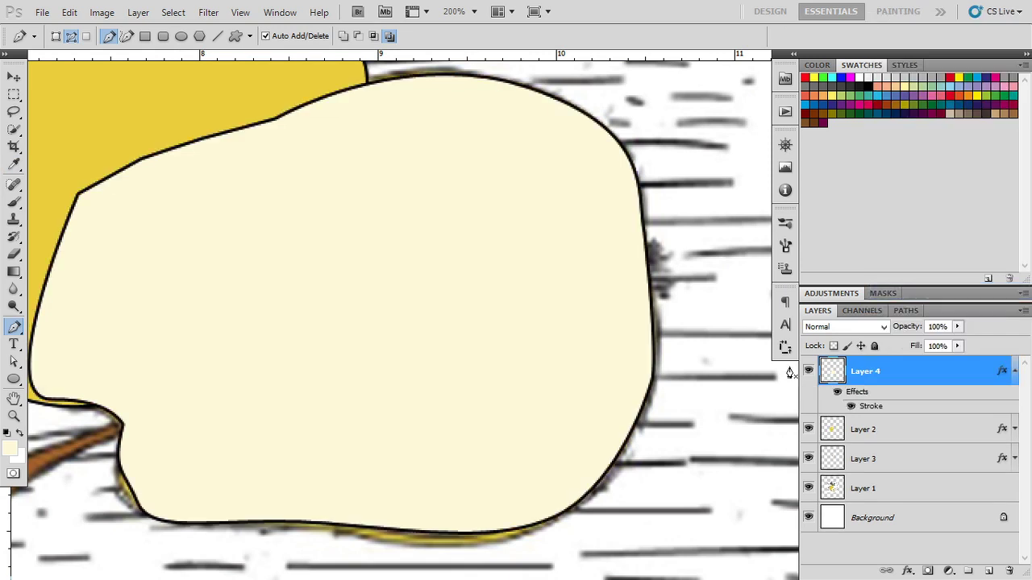
key(ctrl+bracketleft)
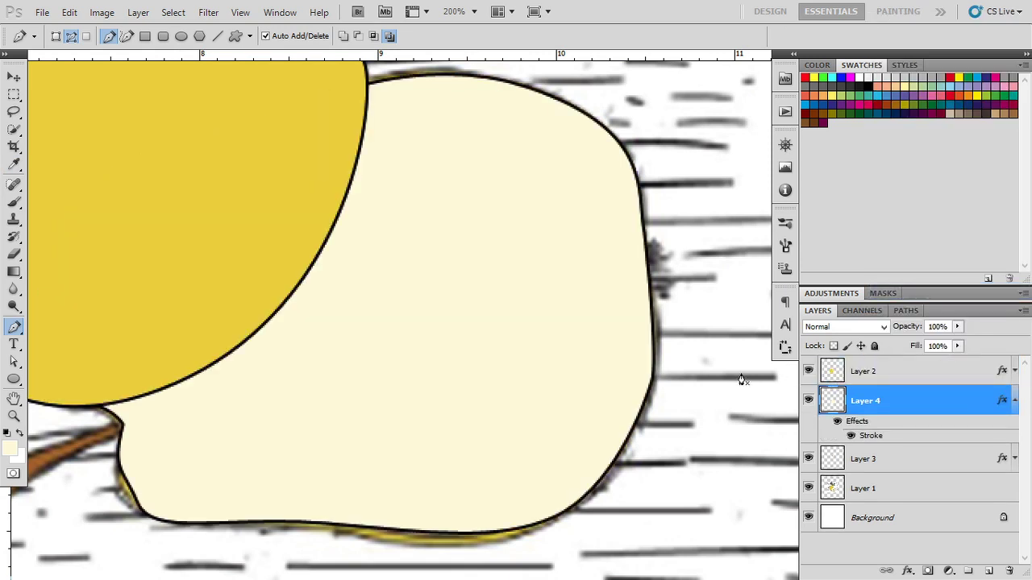
click(809, 401)
click(809, 401)
click(809, 400)
click(808, 400)
- Give Layer 4 a 4 px stroke in the pear's sampled yellow
double_click(948, 405)
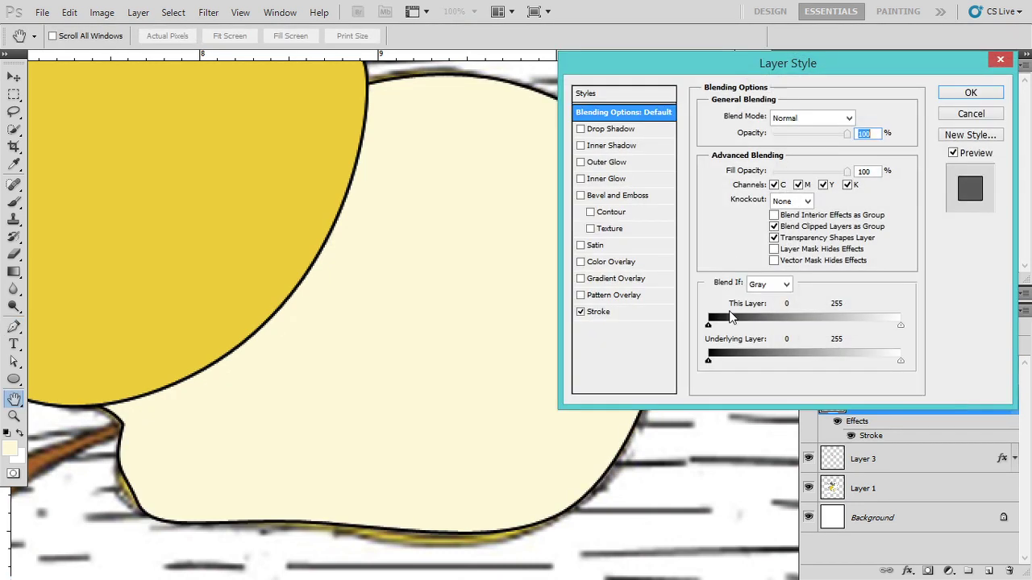
click(600, 312)
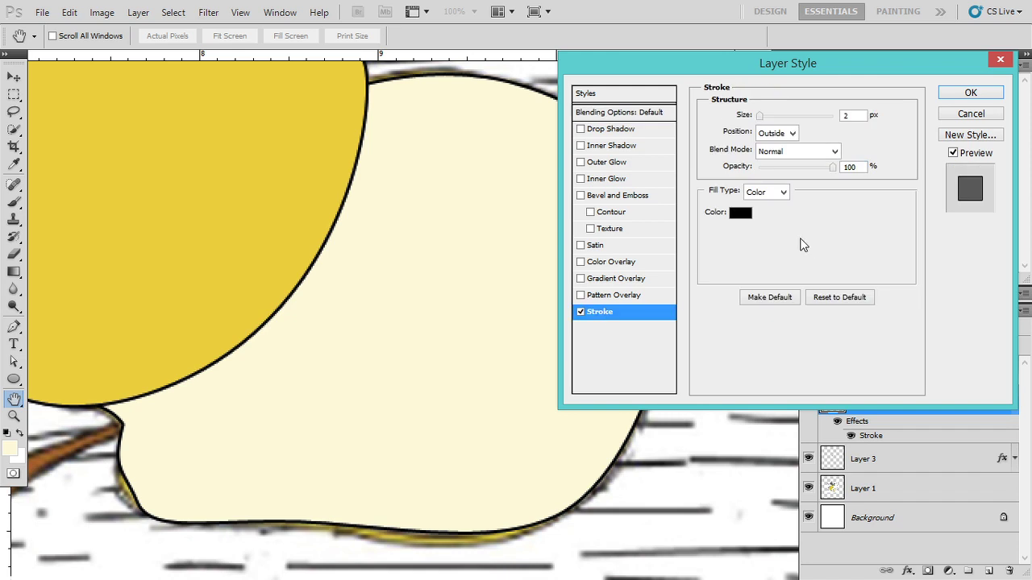
click(263, 232)
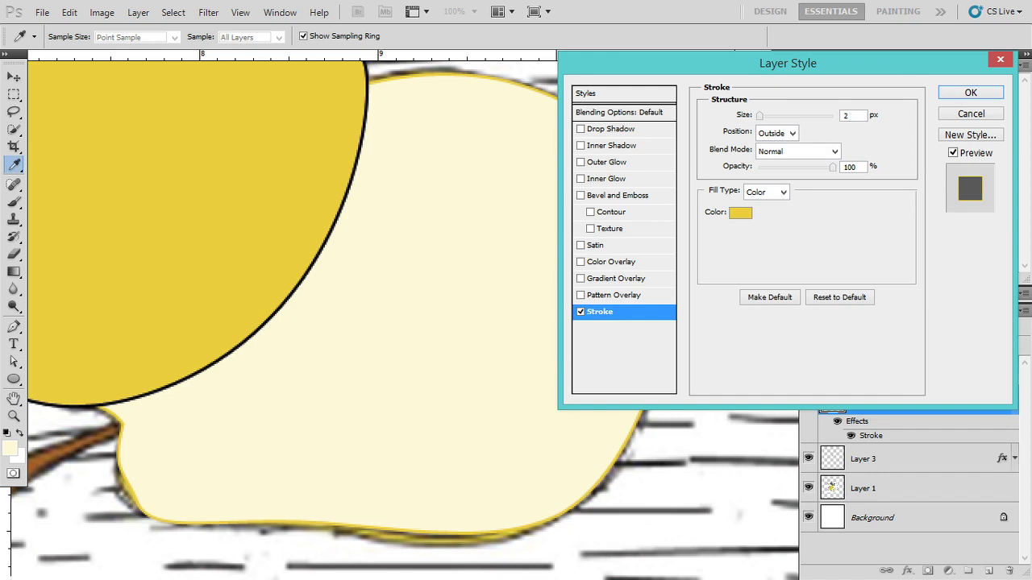
text(4)
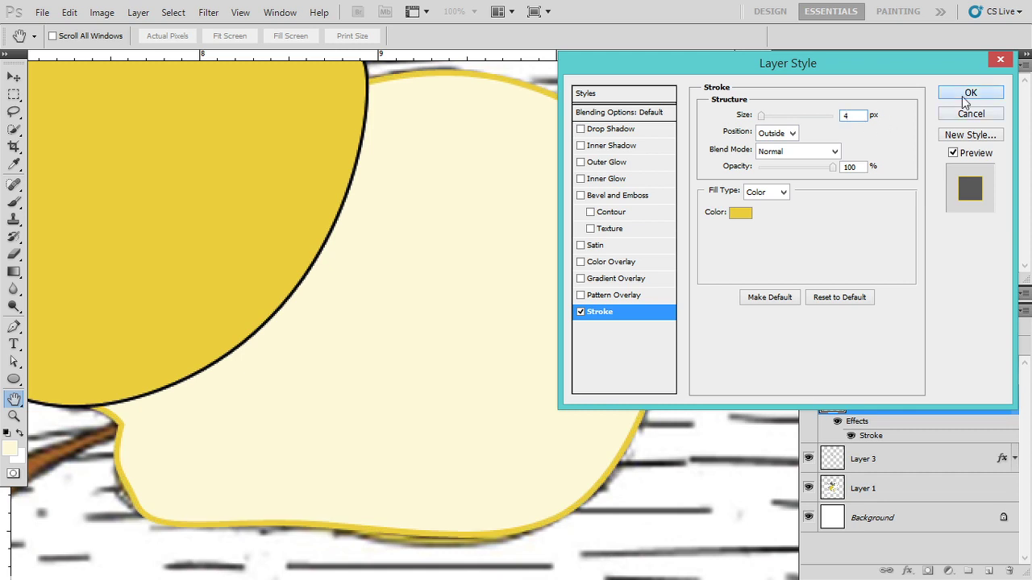
click(965, 103)
- Convert Layer 4 to a smart object and add a 1 px black outer stroke
right_click(914, 394)
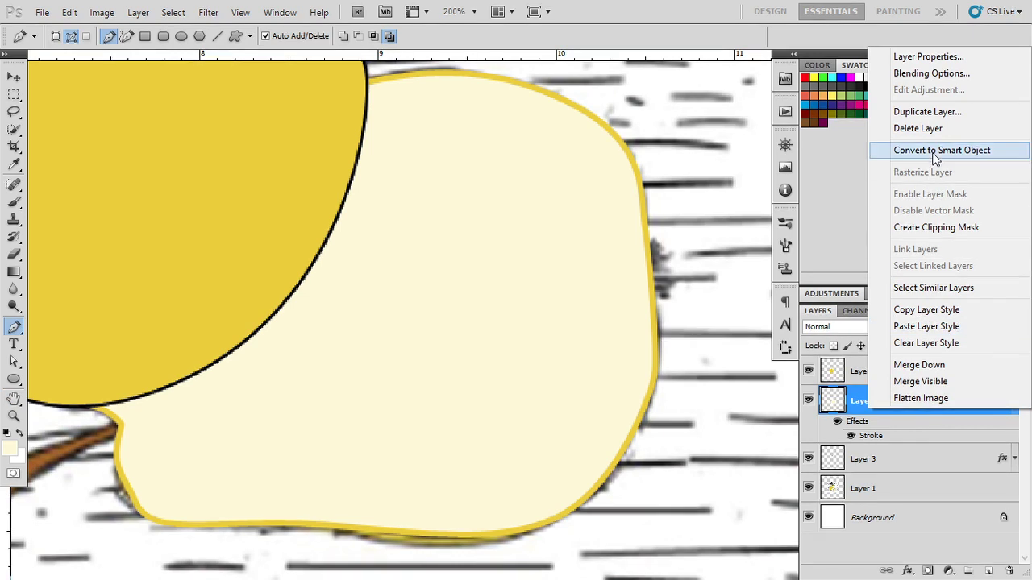
click(960, 151)
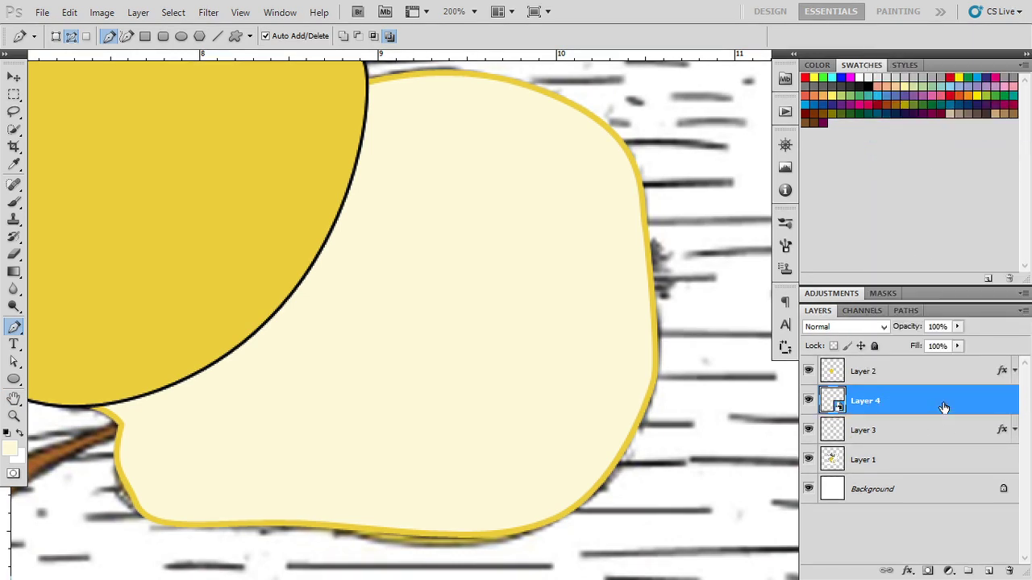
double_click(945, 408)
click(614, 312)
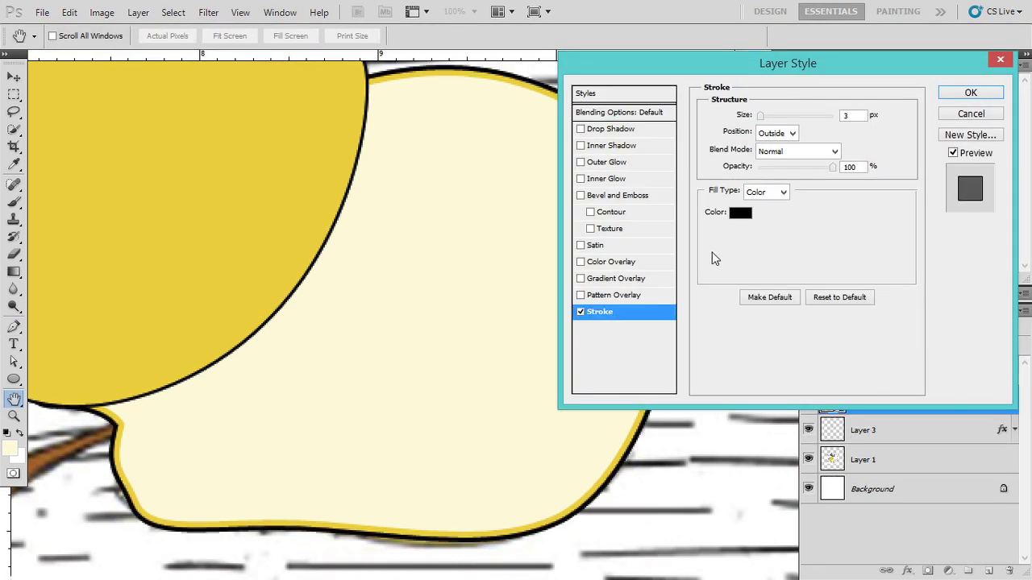
double_click(850, 115)
text(1)
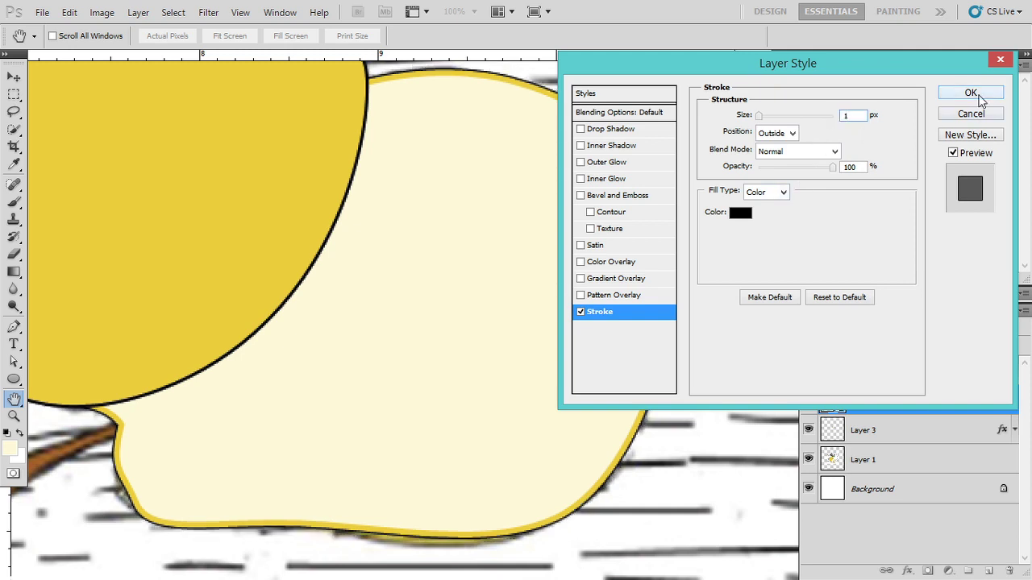
click(979, 95)
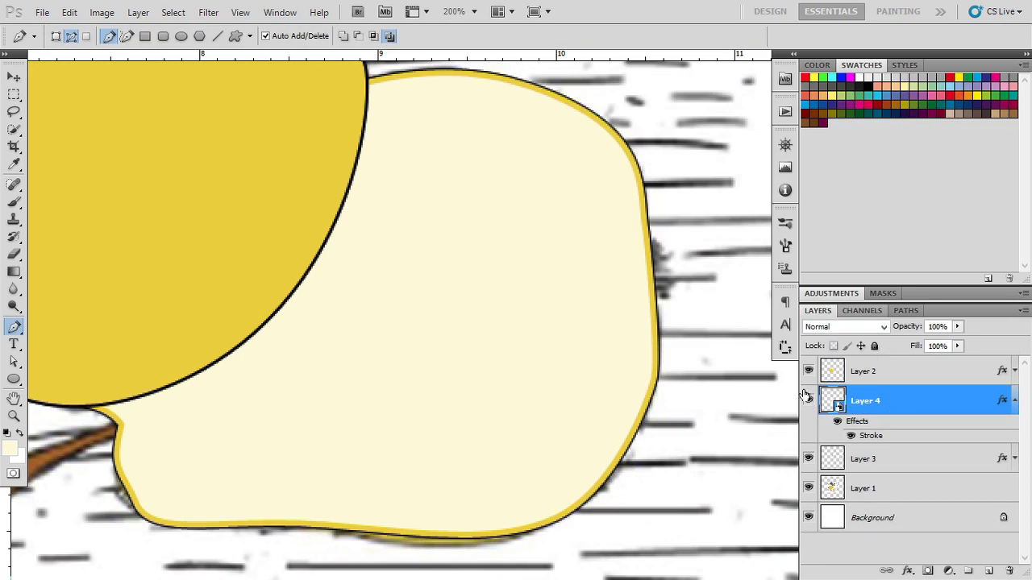
- Zoom in on the pear and hide the flat yellow pear layer (Layer 2)
key(ctrl+0)
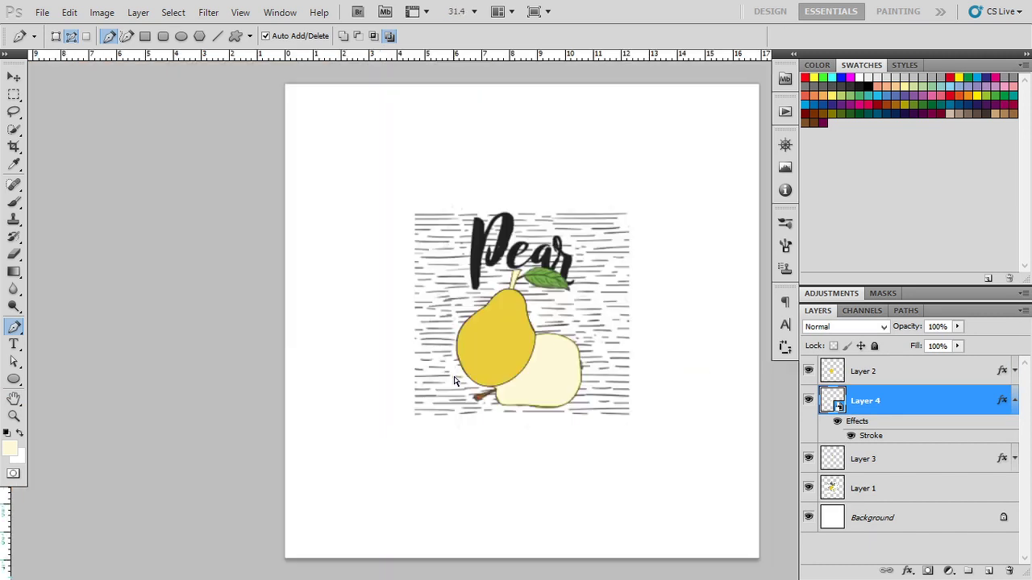
scroll(454, 382, up, 1)
scroll(454, 381, up, 2)
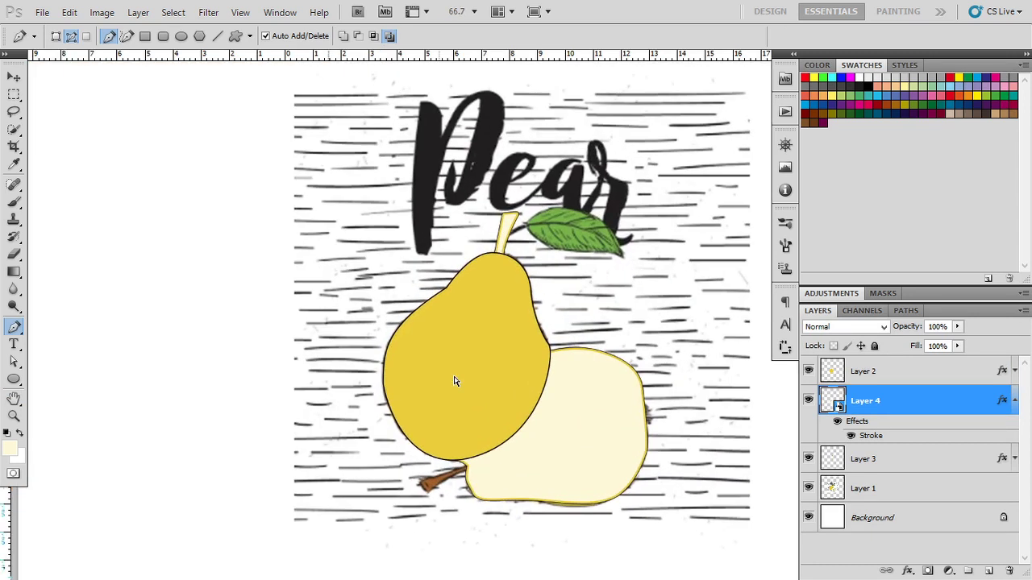
scroll(454, 382, up, 1)
drag(526, 431, 427, 304)
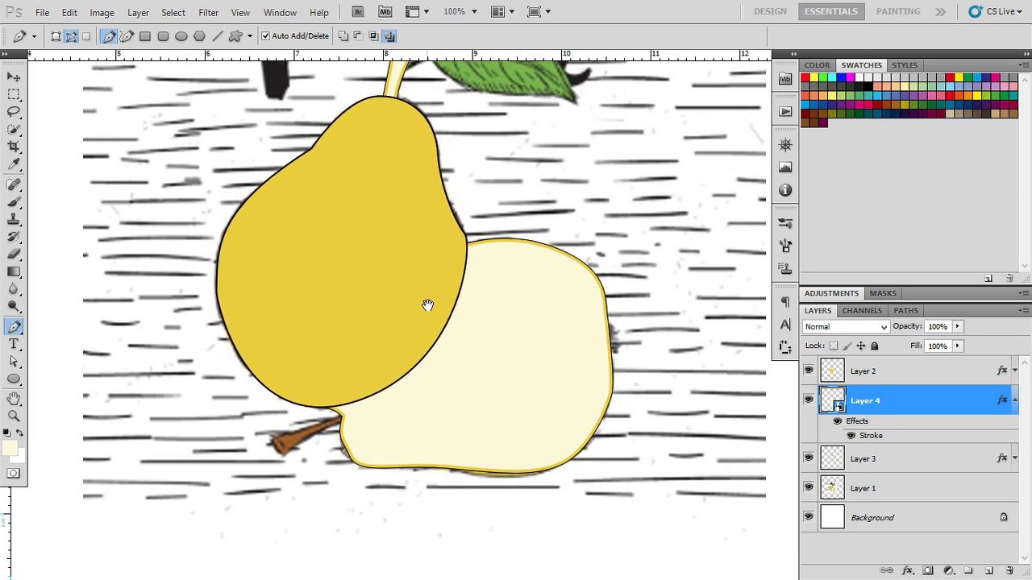
drag(454, 360, 431, 325)
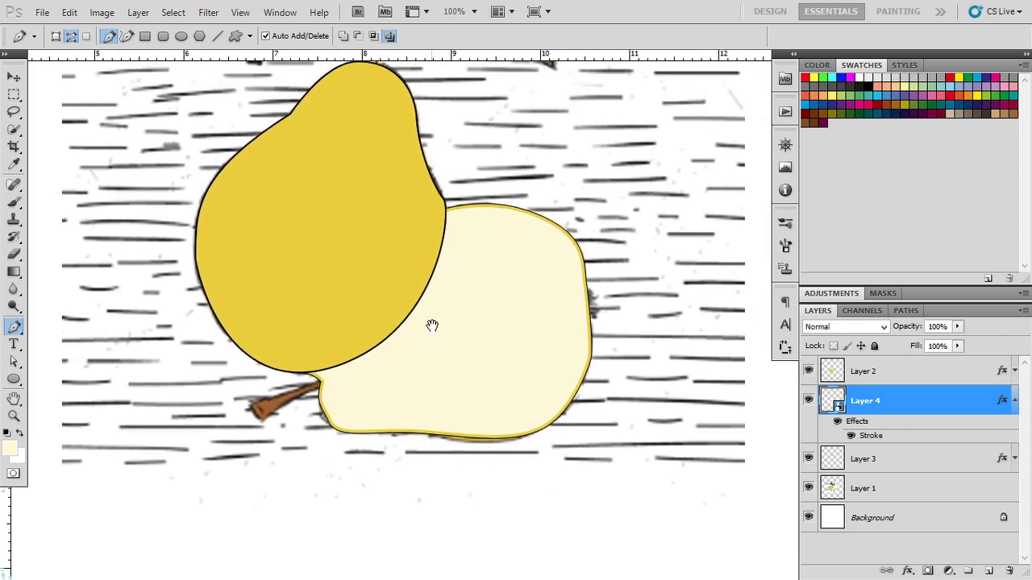
click(808, 373)
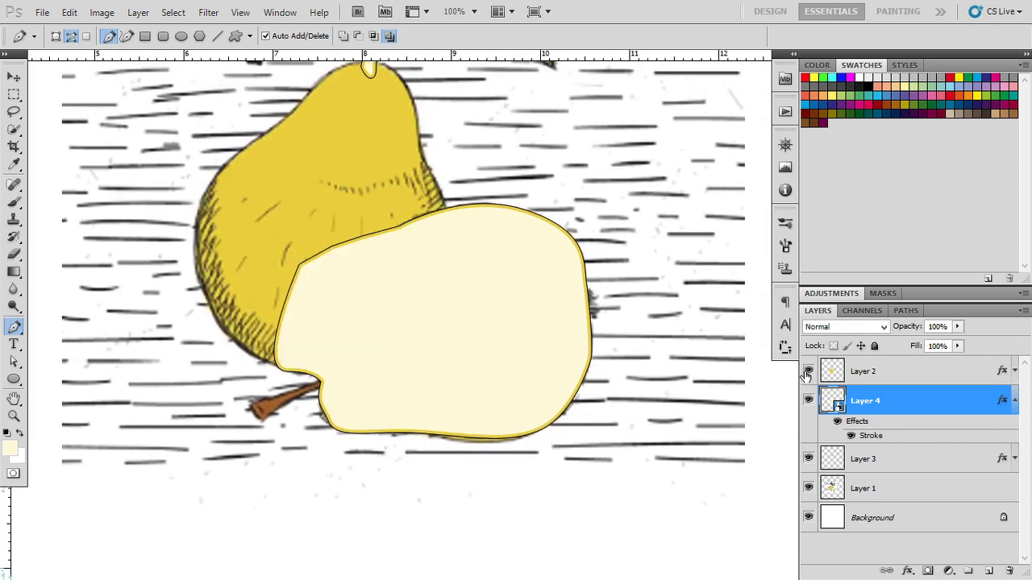
click(808, 372)
click(808, 373)
- Set Layer 4's opacity to 10% so the sketched slice shows through
key(1)
key(0)
key(1)
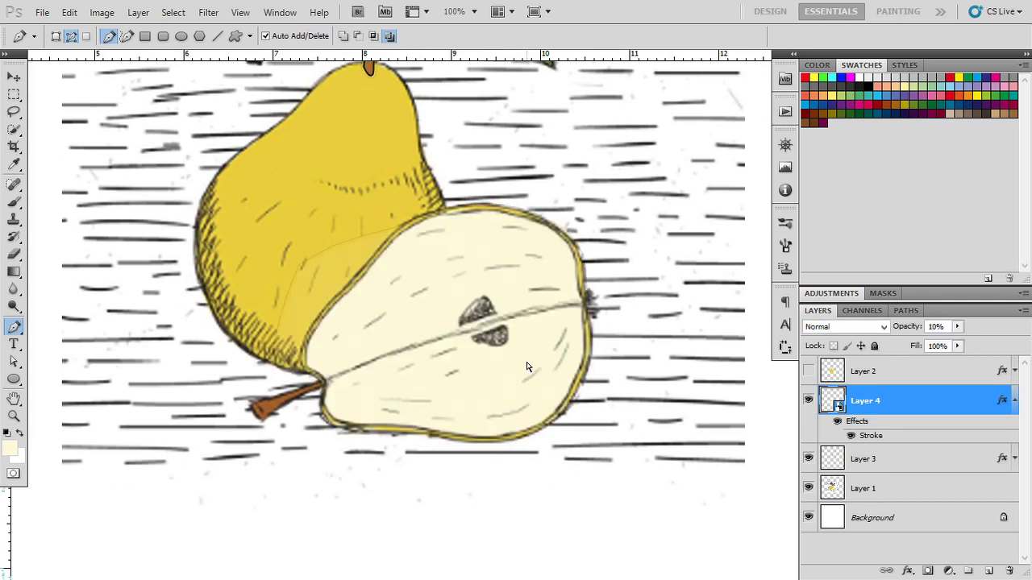
scroll(527, 368, up, 1)
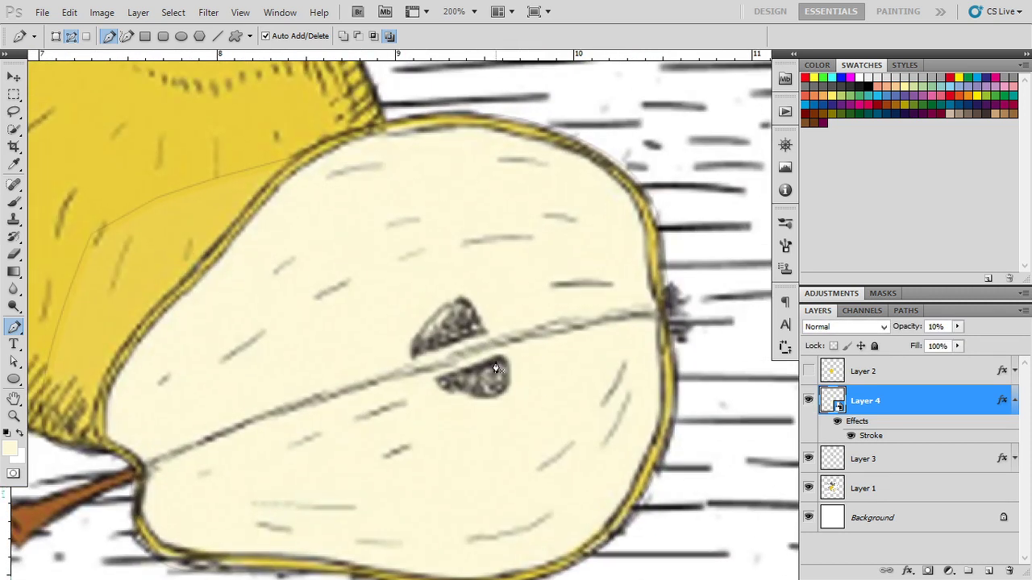
scroll(496, 369, up, 1)
mouse_move(495, 363)
mouse_down()
mouse_move(542, 321)
mouse_move(537, 329)
mouse_up()
scroll(537, 327, down, 1)
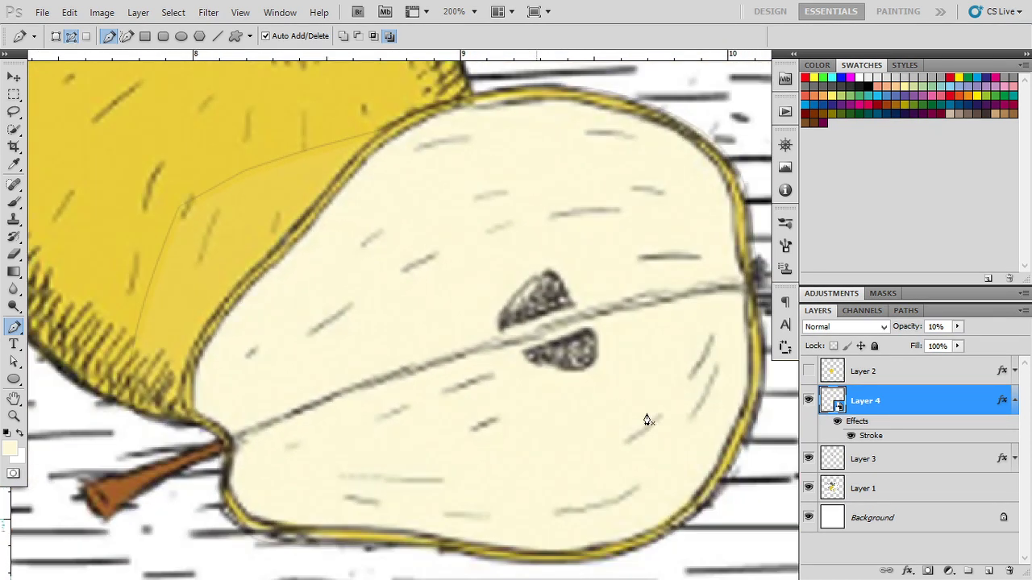
- Add Layer 5 and set up a smaller brush with a dark colour sampled from the sketch
click(988, 570)
key(b)
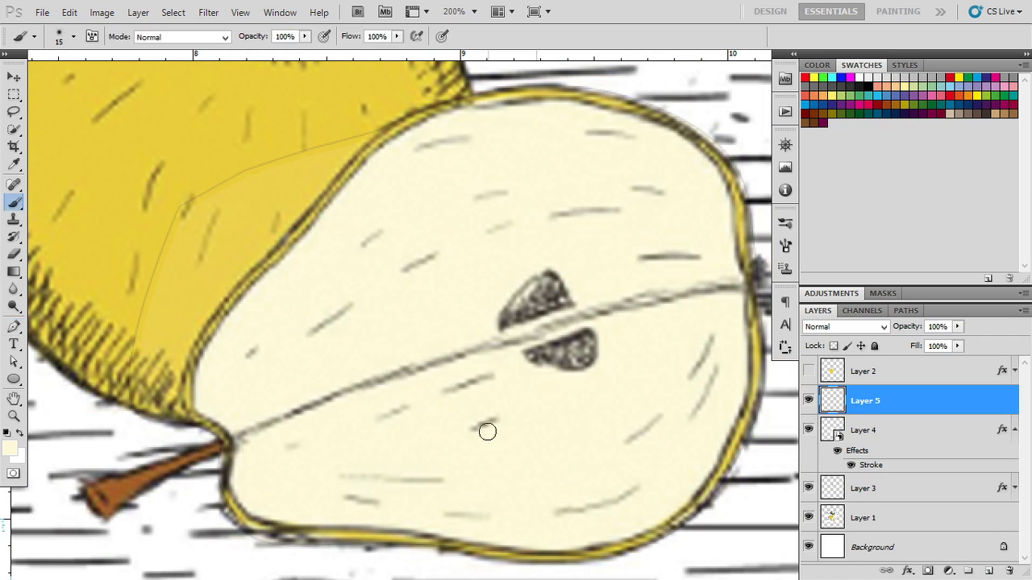
key(bracketleft)
key(bracketleft)
key(i)
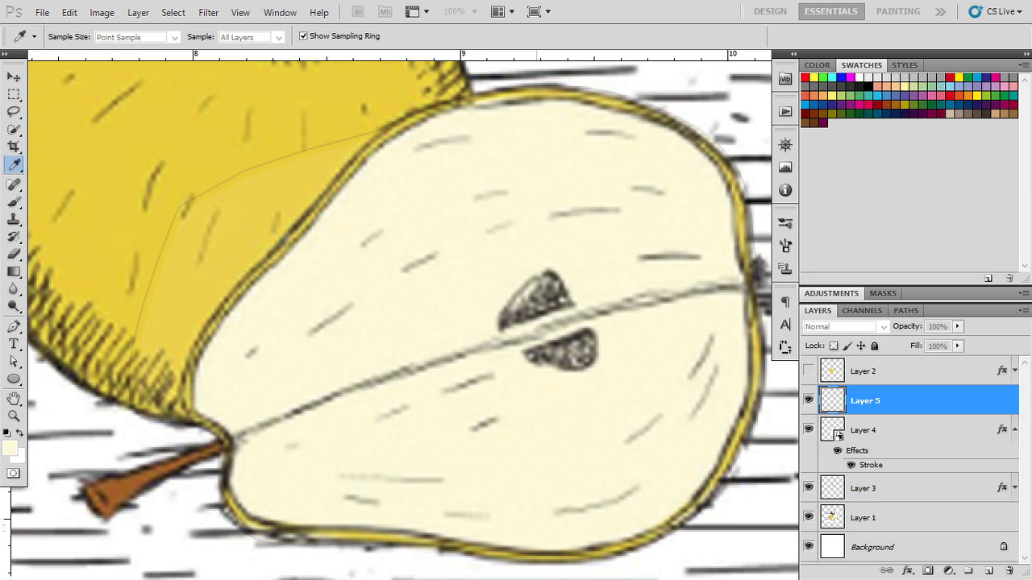
key(b)
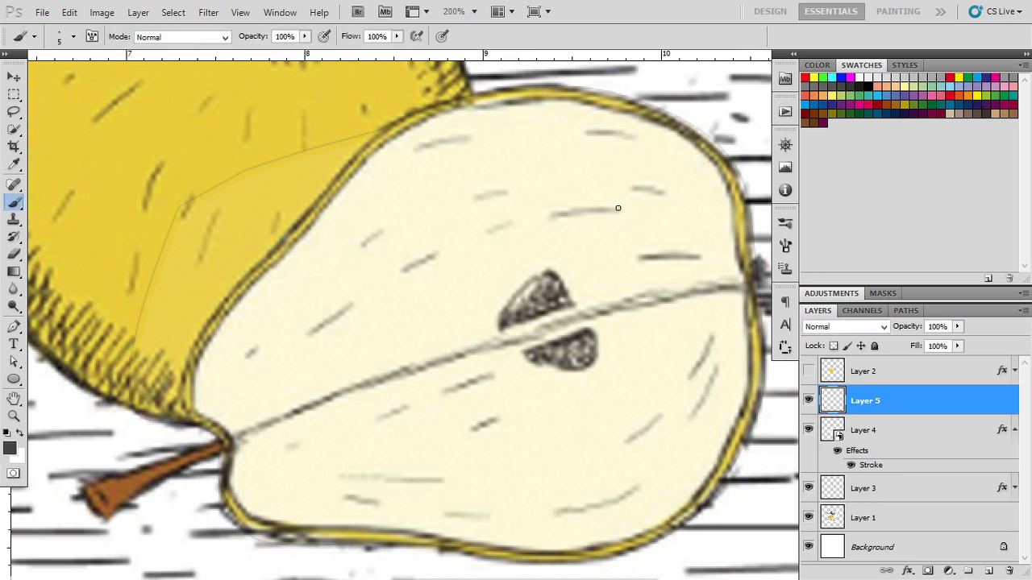
drag(618, 208, 547, 215)
key(ctrl+z)
drag(618, 210, 555, 213)
key(ctrl+z)
- Paint dark dashes over the lower-right and middle sketch markings
drag(604, 381, 543, 332)
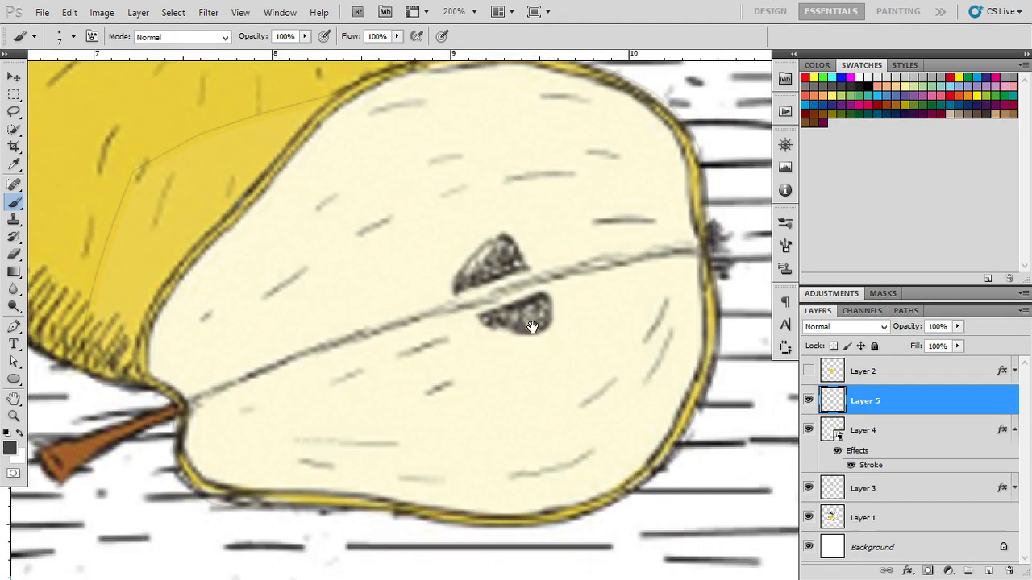
drag(601, 368, 572, 403)
key(ctrl+z)
key(ctrl+z)
drag(584, 439, 554, 457)
drag(437, 374, 408, 386)
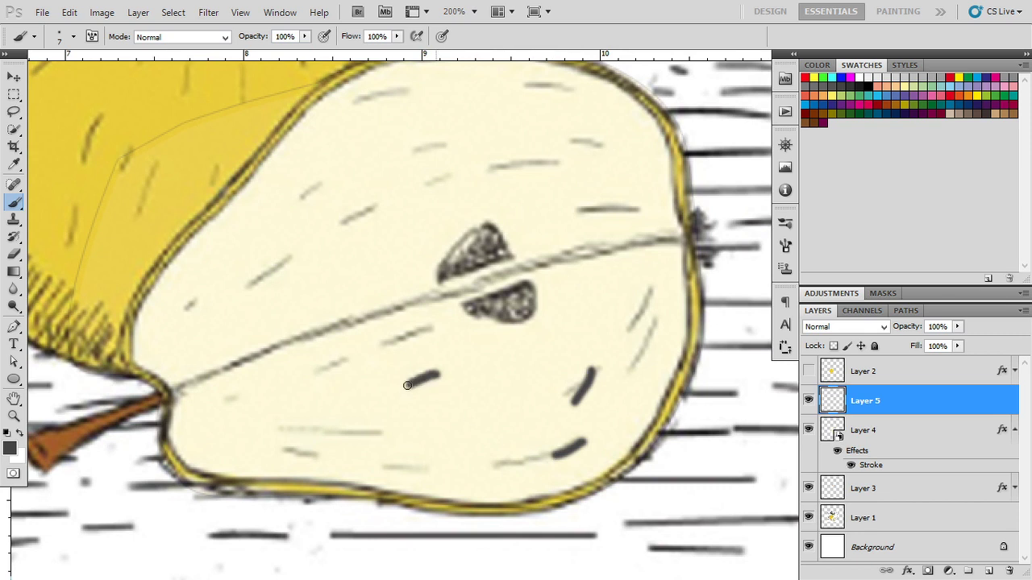
drag(428, 331, 357, 340)
key(ctrl+z)
mouse_move(432, 329)
mouse_down()
mouse_move(382, 342)
mouse_move(308, 383)
mouse_up()
key(ctrl+z)
- Trace the remaining sketched dashes across the left, top and bottom of the pear half
drag(292, 261, 256, 283)
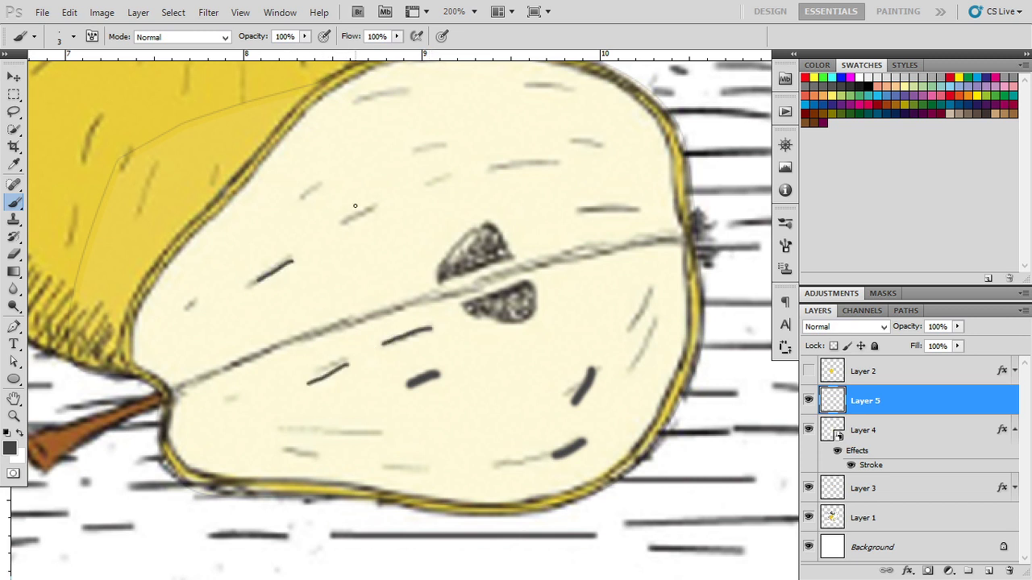
drag(443, 172, 418, 185)
drag(422, 147, 411, 150)
drag(548, 161, 501, 168)
drag(608, 141, 578, 139)
drag(575, 88, 527, 84)
drag(402, 94, 372, 103)
drag(195, 301, 187, 319)
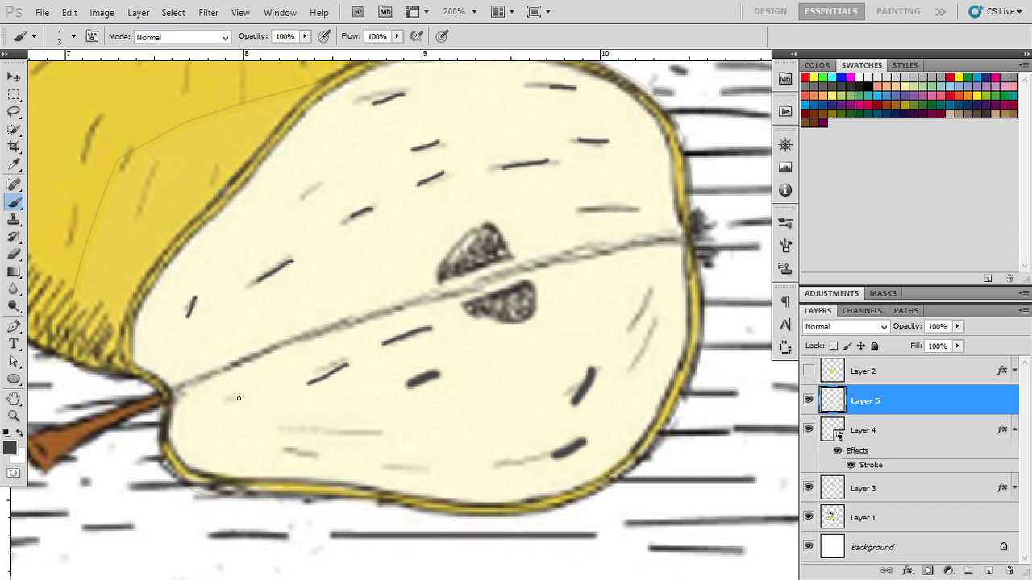
drag(365, 435, 301, 431)
drag(420, 469, 396, 466)
drag(531, 456, 489, 465)
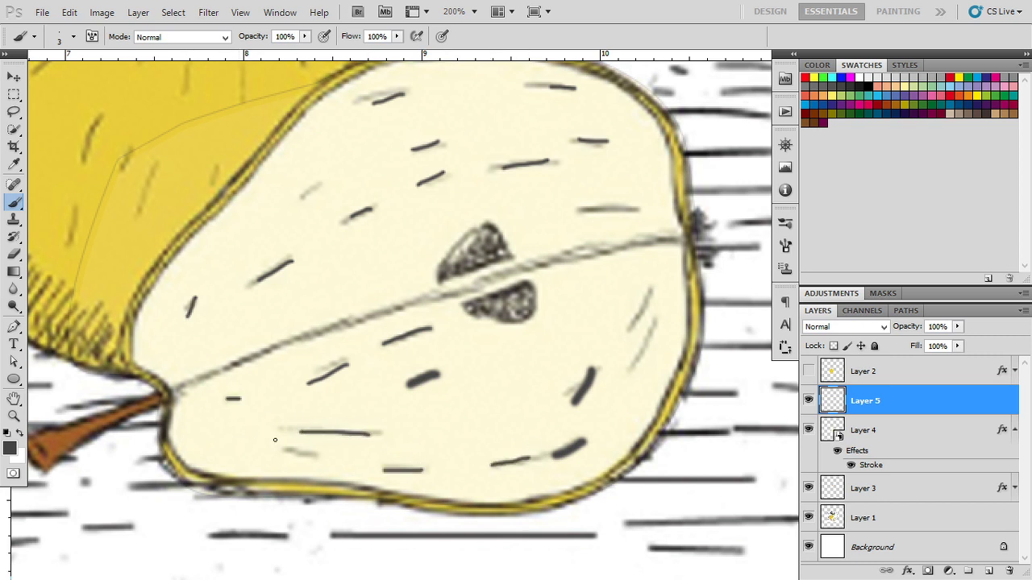
drag(295, 452, 330, 455)
- Brush the long centre line from the right edge down toward the stem
drag(638, 243, 494, 281)
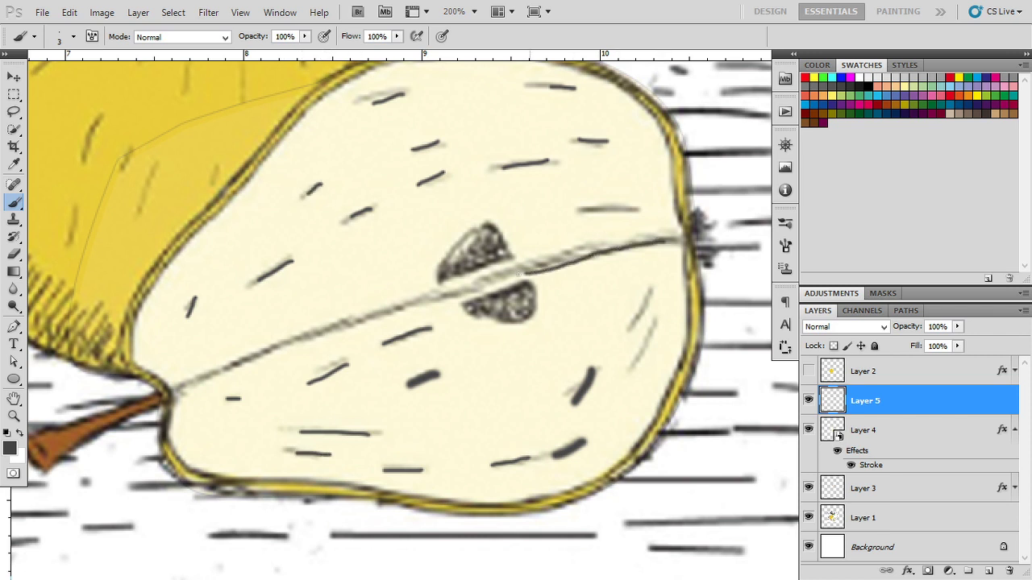
key(ctrl+z)
drag(650, 242, 520, 278)
key(ctrl+z)
scroll(565, 265, up, 1)
drag(403, 266, 576, 277)
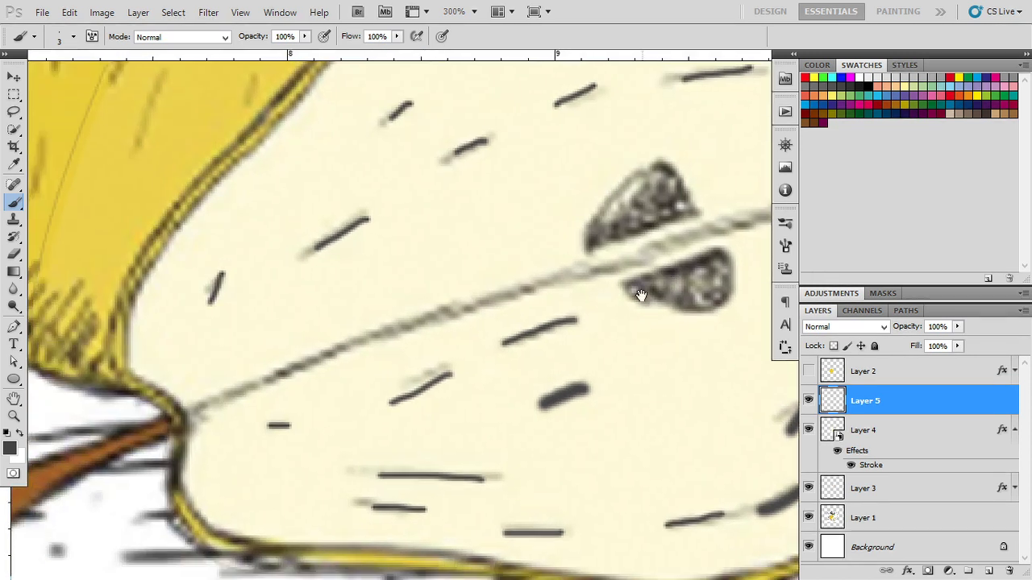
drag(507, 334, 323, 367)
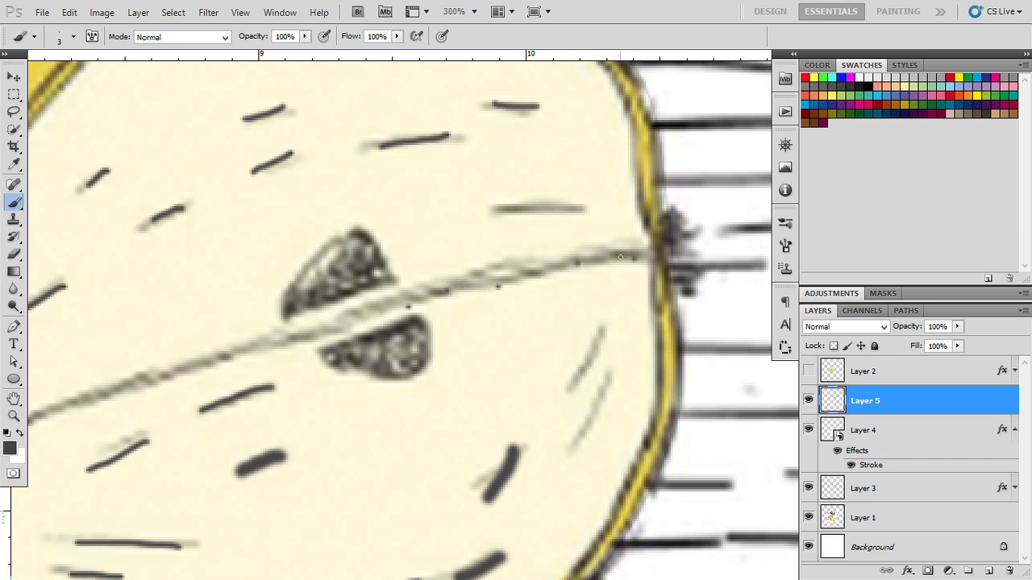
drag(639, 257, 126, 393)
mouse_move(202, 369)
mouse_down()
mouse_move(398, 320)
mouse_move(284, 345)
mouse_move(108, 420)
mouse_move(281, 342)
mouse_move(569, 258)
mouse_move(159, 395)
mouse_up()
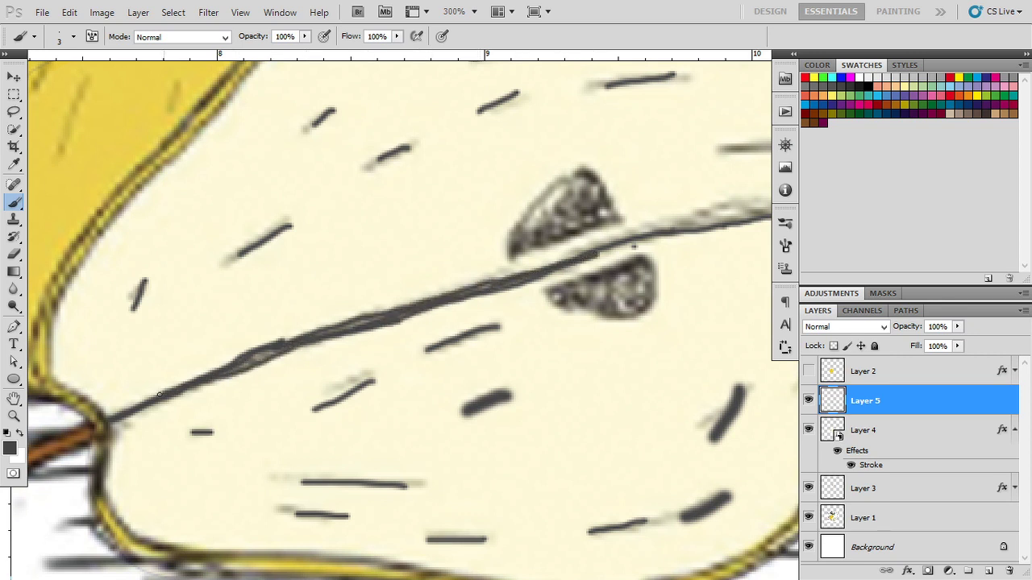
key(ctrl+0)
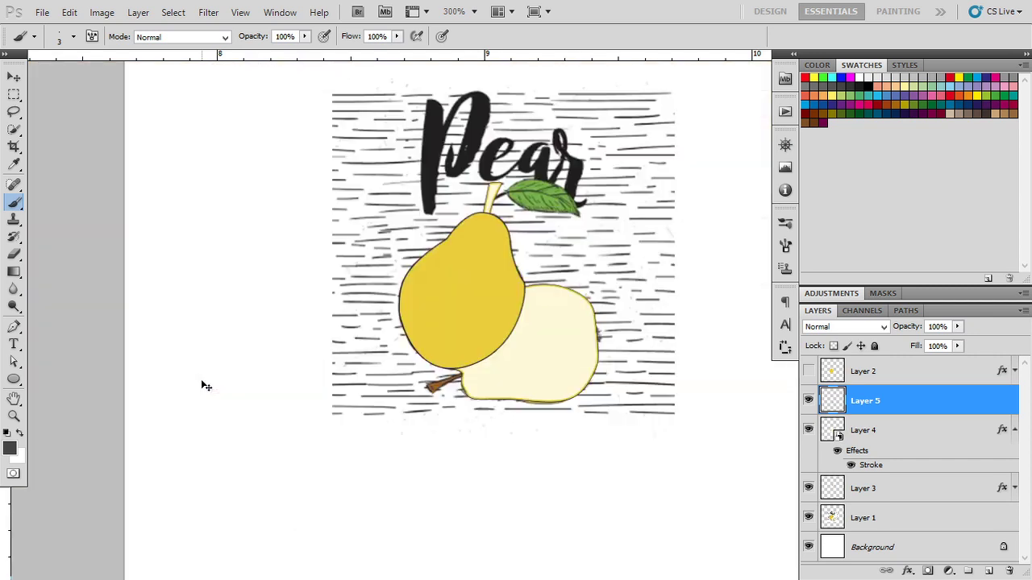
- Zoom in and toggle Layers 2 and 5 on and off to compare against the sketch
click(809, 373)
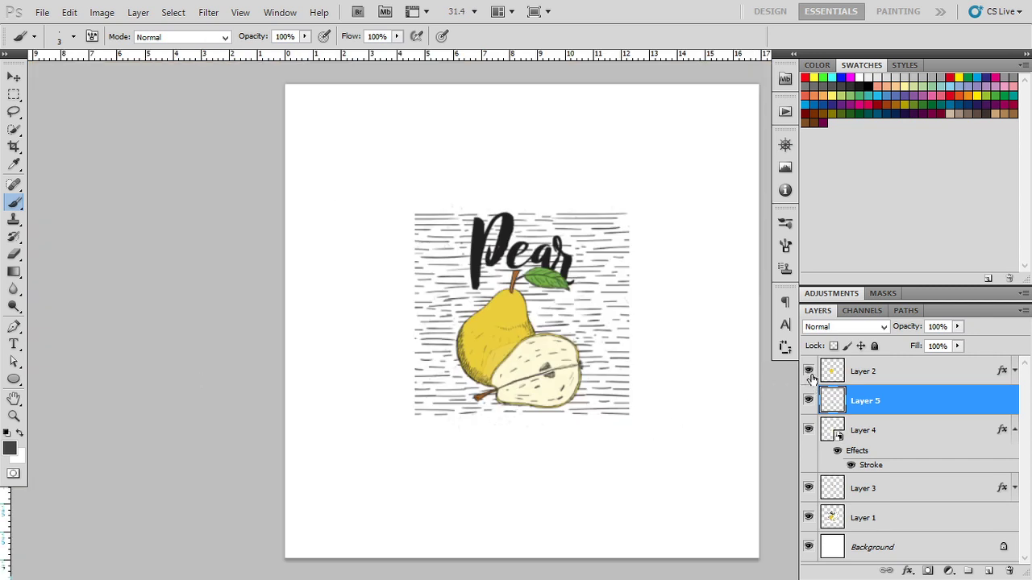
scroll(816, 395, up, 2)
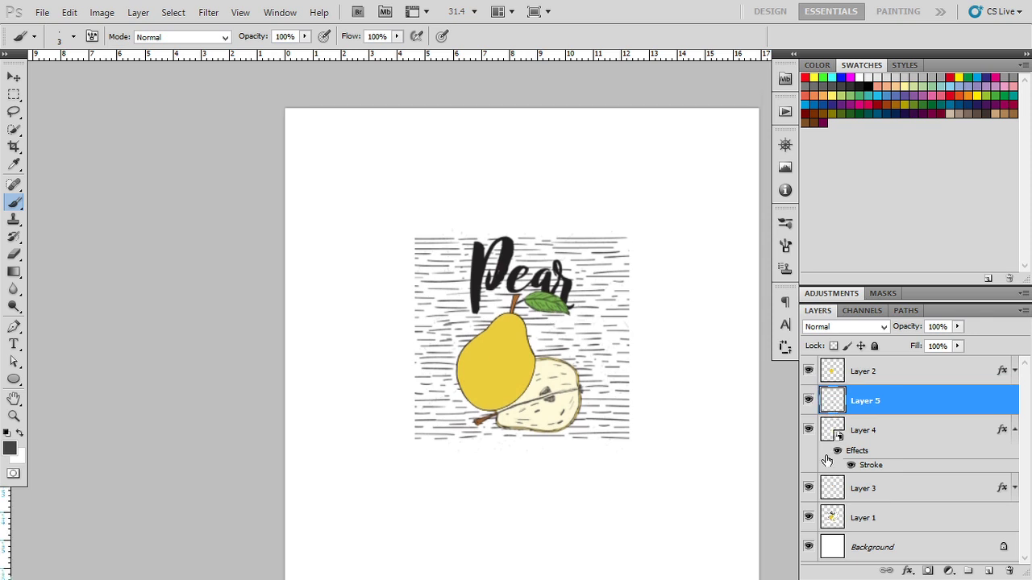
key(ctrl+plus)
key(ctrl+plus)
key(ctrl+plus)
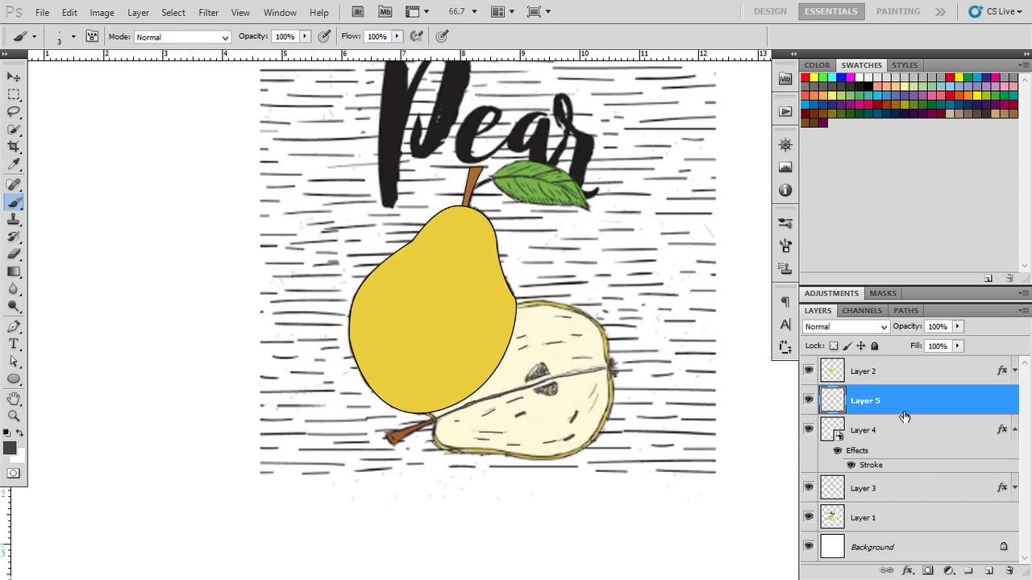
click(917, 489)
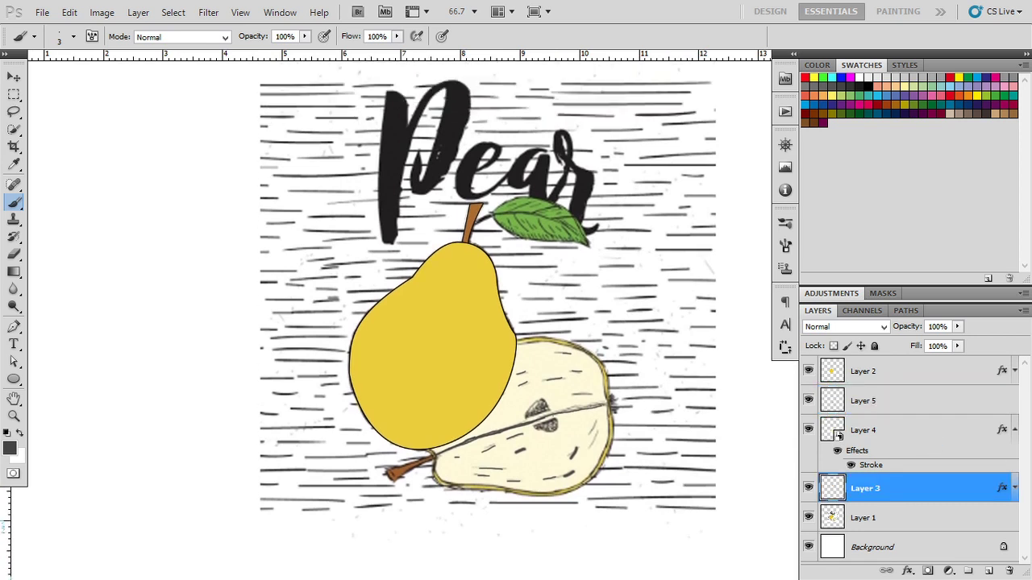
click(808, 371)
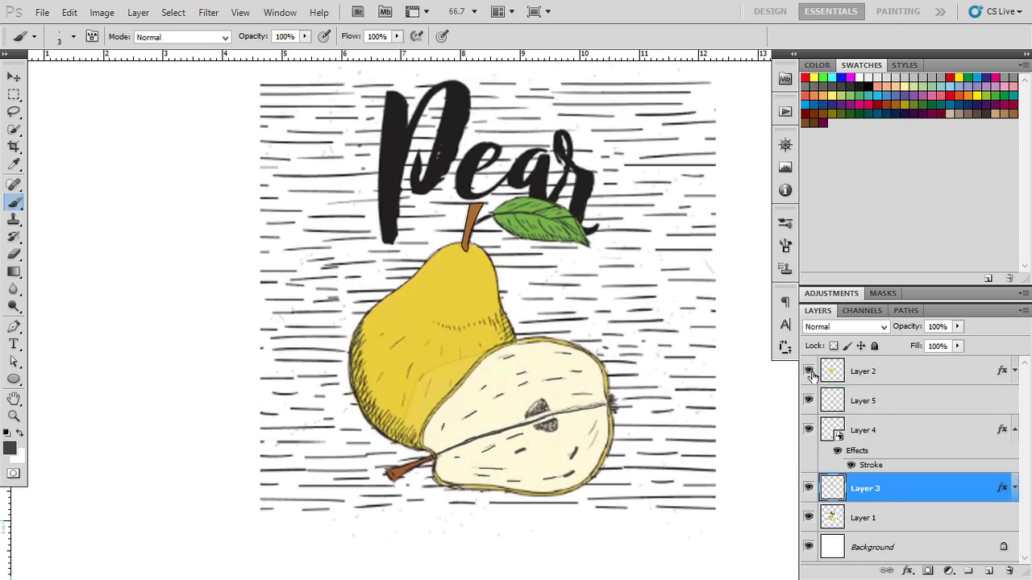
click(809, 371)
click(809, 401)
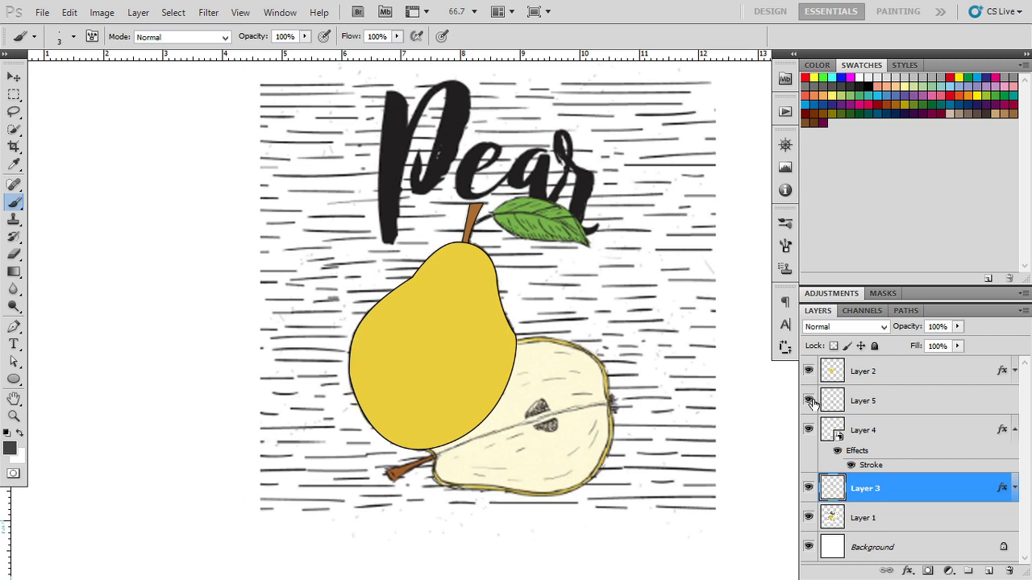
click(809, 401)
click(808, 401)
- Select Layer 4, raise its opacity to 100%, then make Layer 2 active
click(809, 430)
click(809, 432)
click(810, 431)
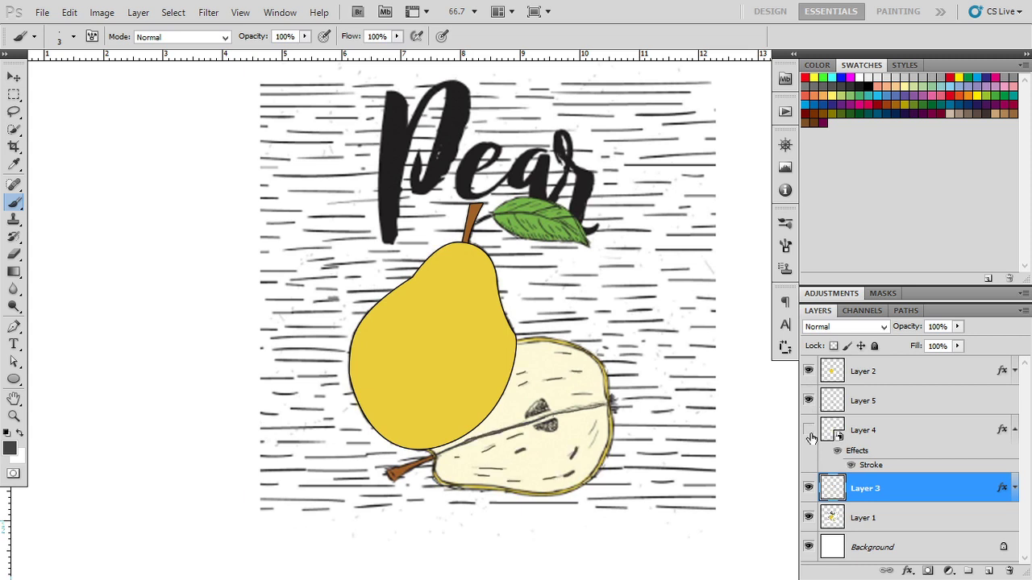
click(809, 431)
click(831, 432)
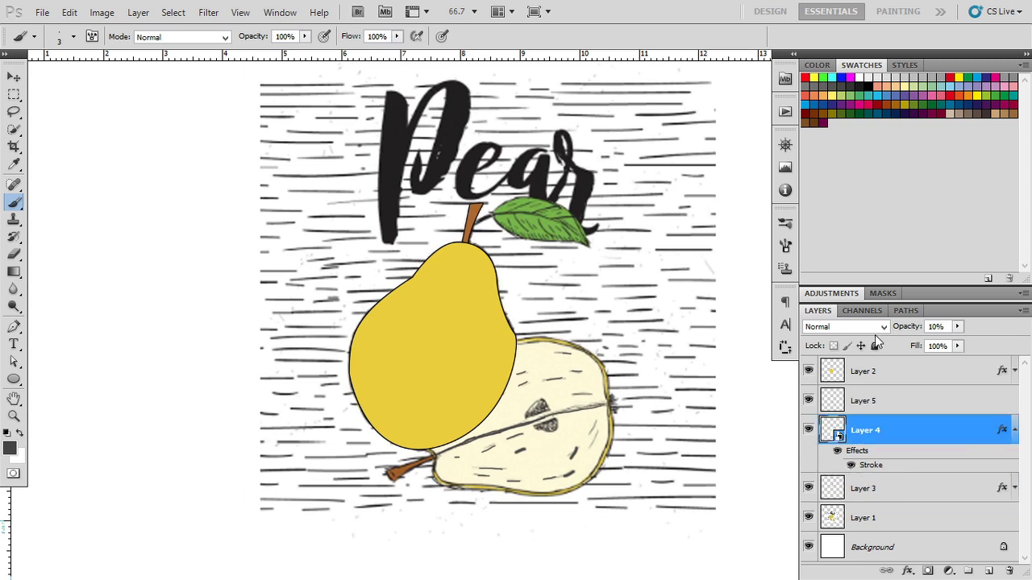
drag(899, 332, 990, 328)
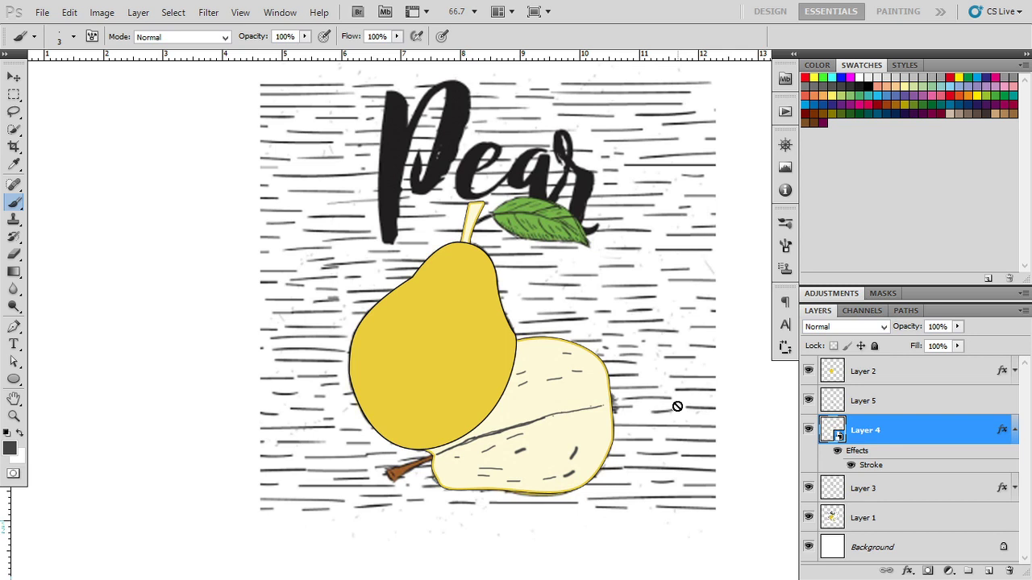
click(808, 372)
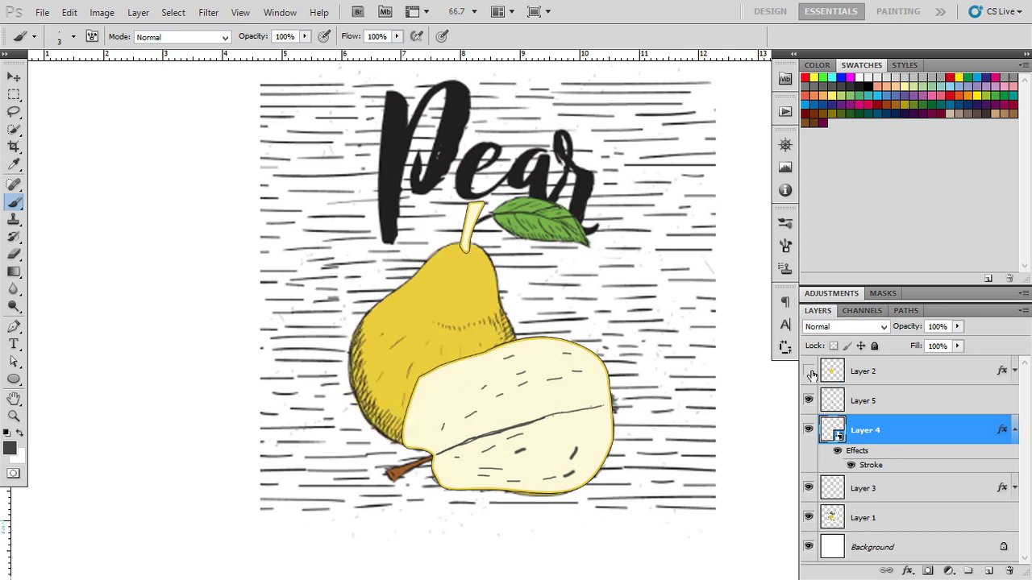
click(808, 372)
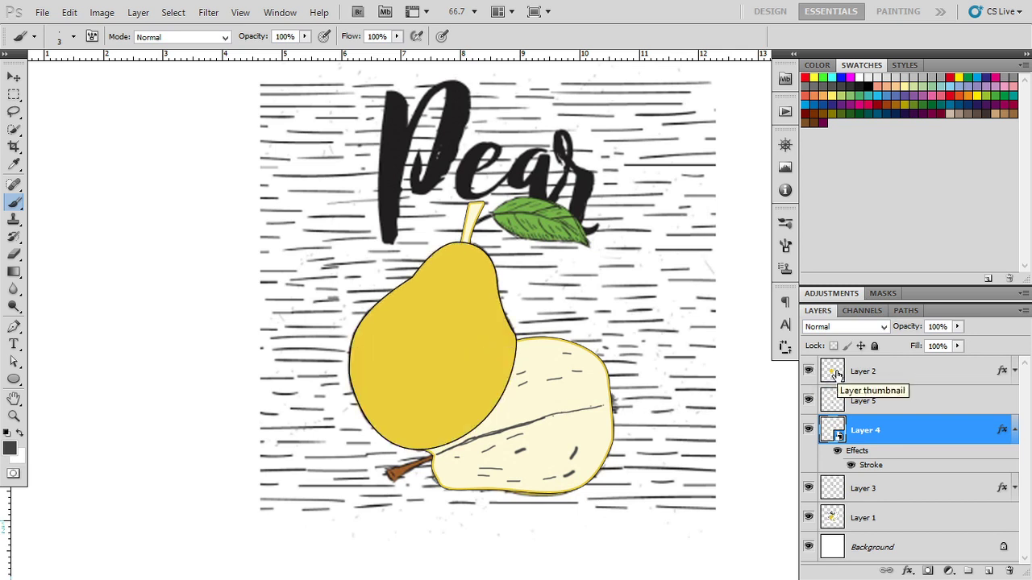
click(832, 371)
scroll(693, 386, up, 2)
- With a thin Brush on Layer 2, paint short dark strokes along the pear's bottom edge
scroll(315, 408, up, 1)
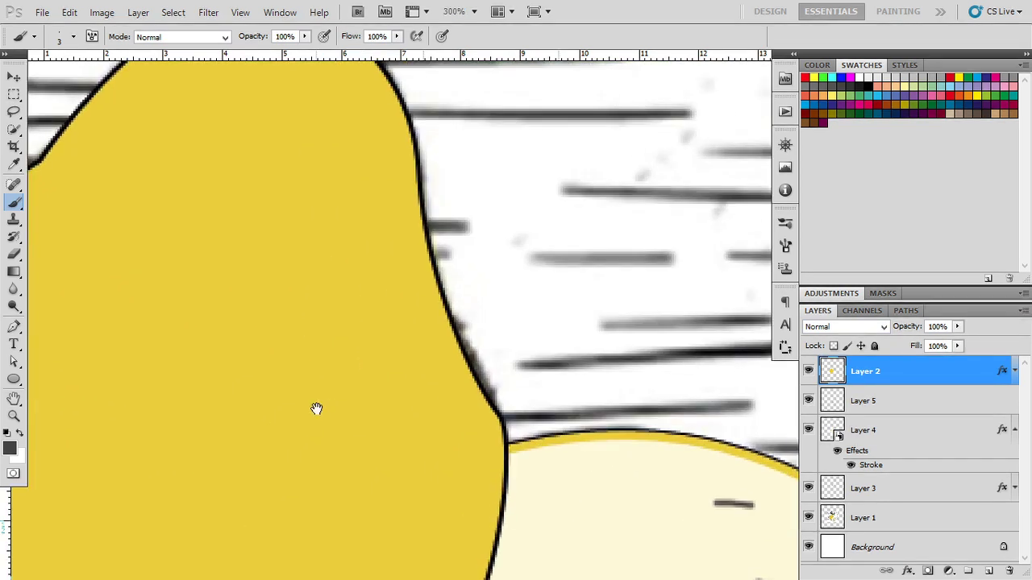
key(p)
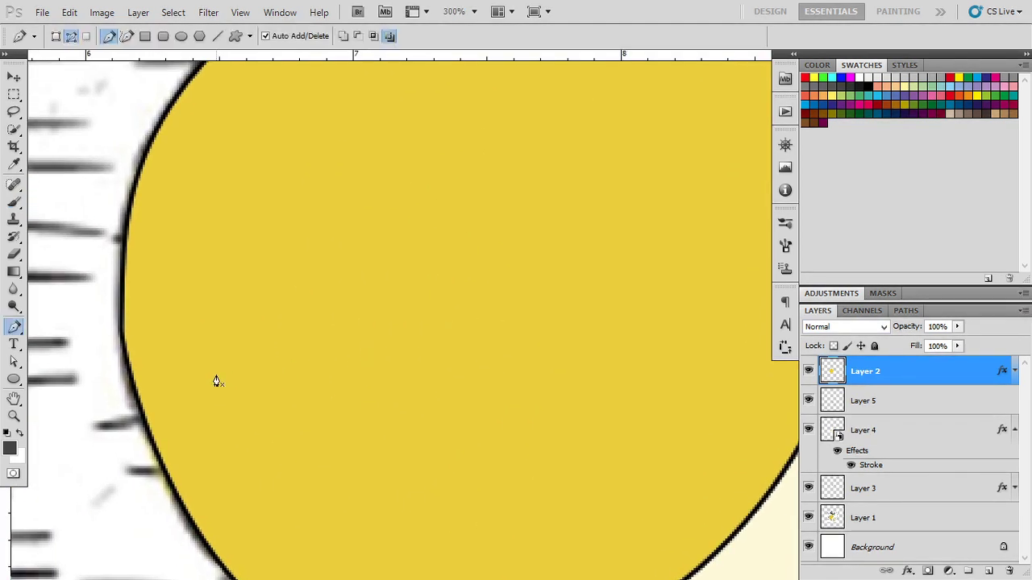
key(b)
drag(203, 316, 167, 357)
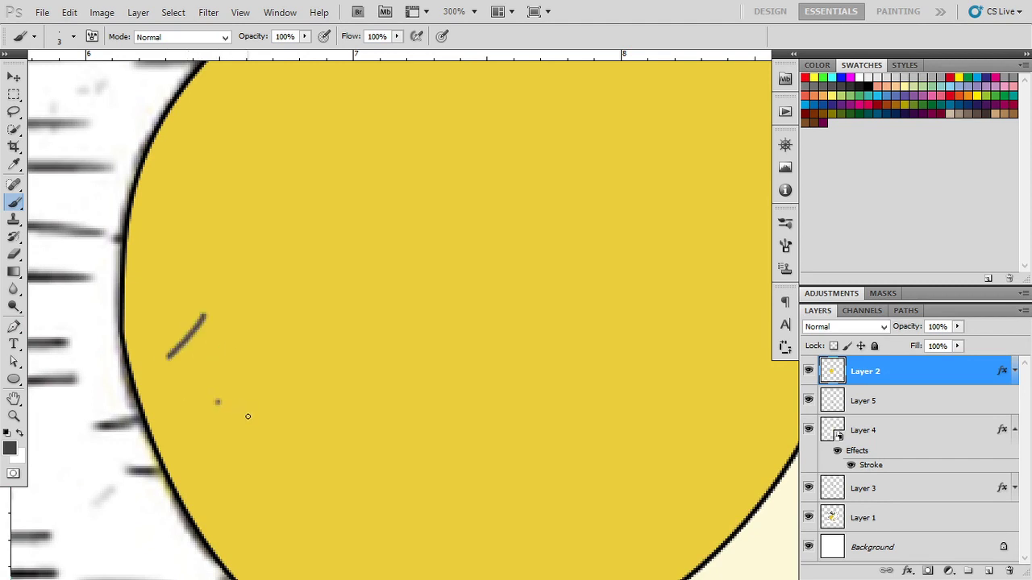
drag(190, 469, 248, 400)
mouse_move(253, 491)
mouse_down()
mouse_move(201, 352)
mouse_move(215, 419)
mouse_up()
drag(335, 492, 339, 413)
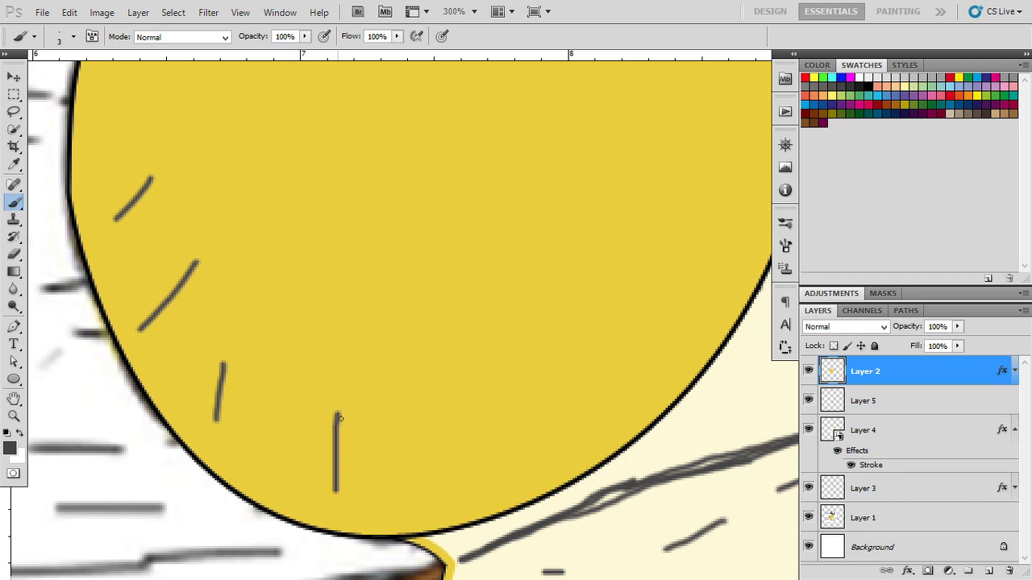
drag(466, 438, 483, 481)
drag(582, 450, 571, 406)
- Add more thin vertical and diagonal hatch strokes along the pear's lower curve
mouse_move(651, 326)
mouse_down()
mouse_move(678, 361)
mouse_move(559, 401)
mouse_move(465, 326)
mouse_move(520, 355)
mouse_up()
drag(476, 425, 388, 394)
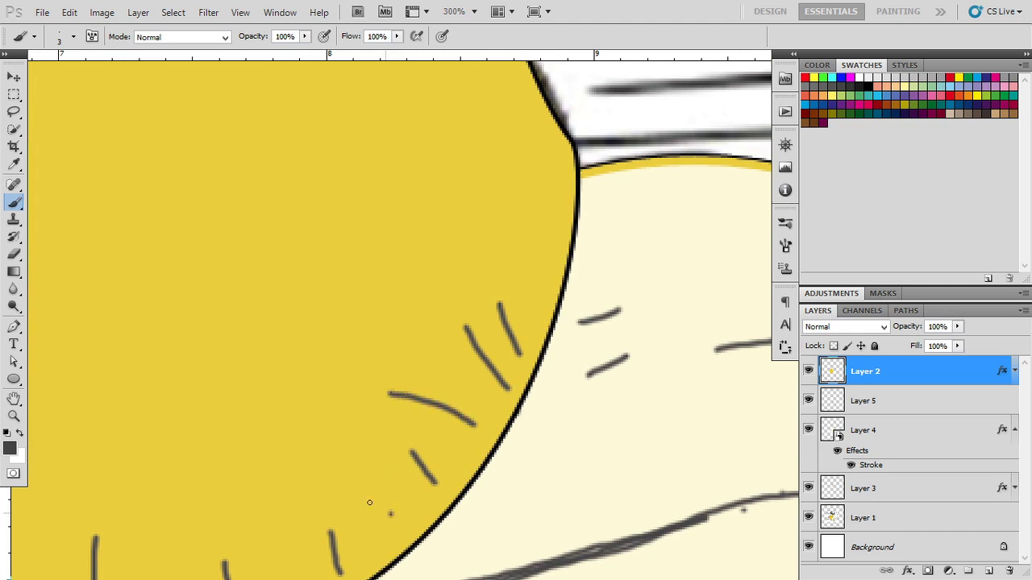
mouse_move(306, 557)
mouse_down()
mouse_move(307, 517)
mouse_move(374, 395)
mouse_up()
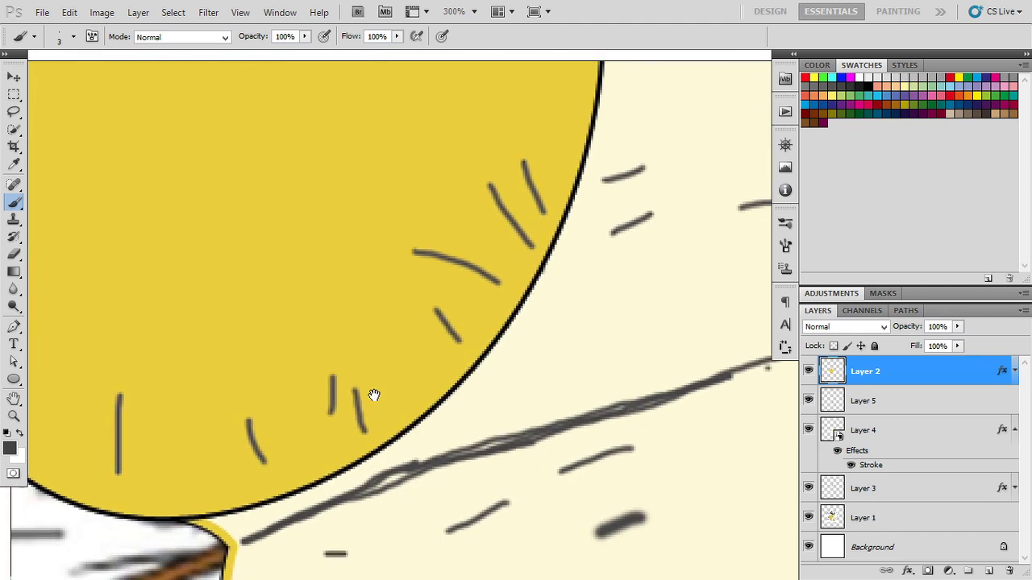
drag(400, 355, 384, 292)
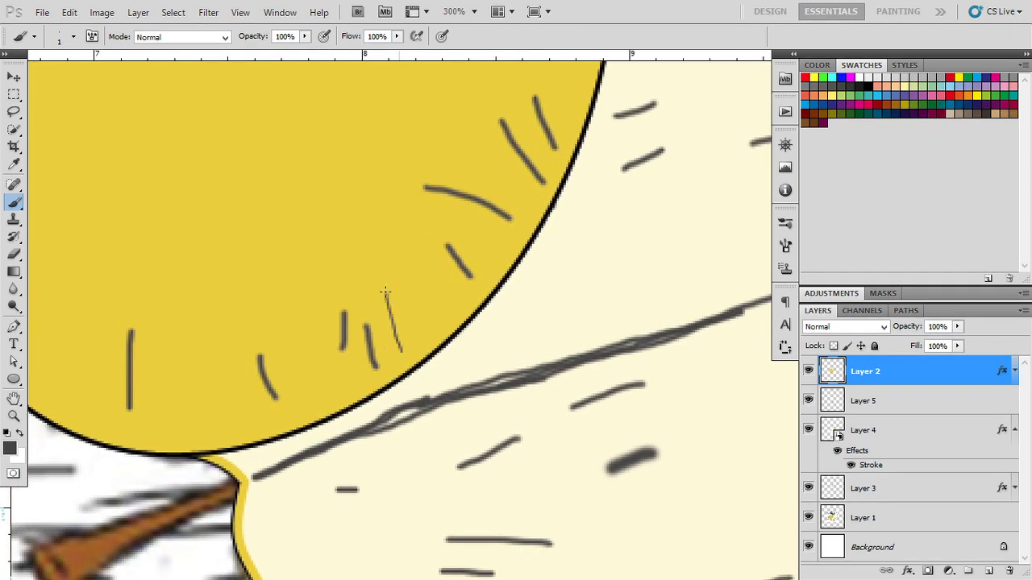
drag(332, 332, 329, 384)
drag(242, 410, 213, 316)
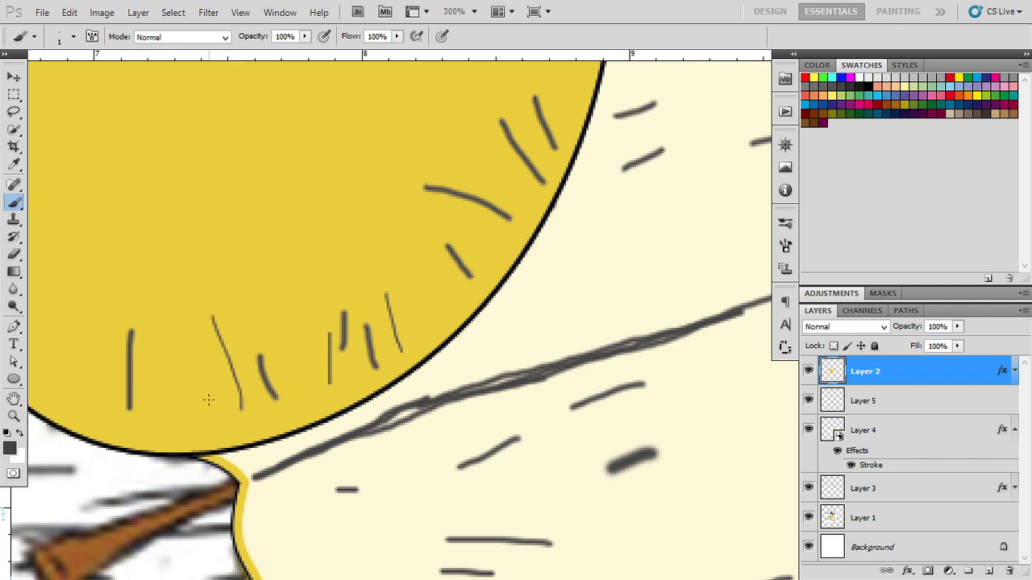
drag(210, 396, 214, 421)
mouse_move(201, 378)
mouse_down()
mouse_move(208, 424)
mouse_move(186, 418)
mouse_move(166, 341)
mouse_move(147, 424)
mouse_up()
drag(161, 381, 422, 428)
mouse_move(286, 267)
mouse_down()
mouse_move(226, 337)
mouse_move(277, 409)
mouse_up()
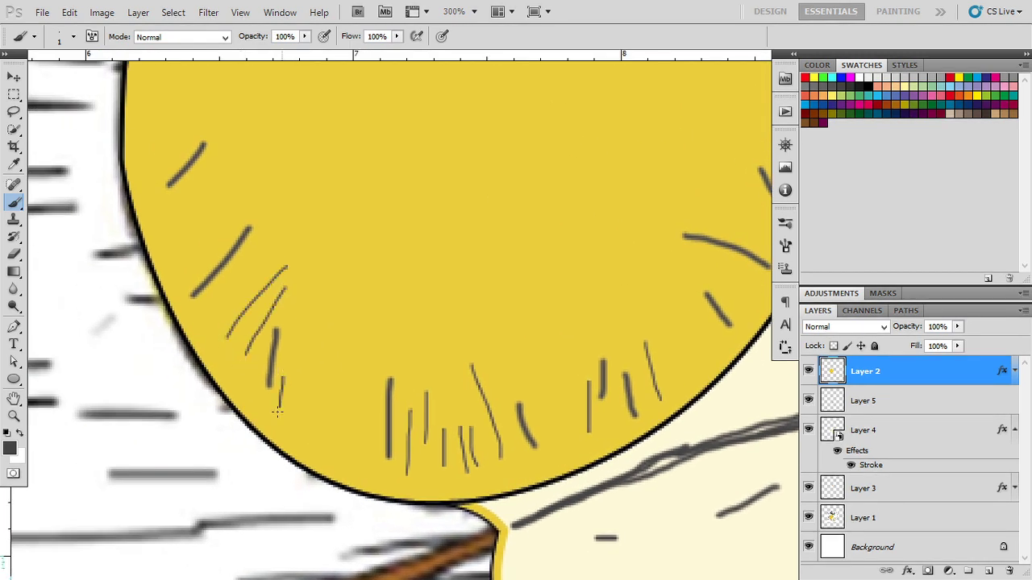
drag(305, 377, 293, 419)
drag(327, 345, 310, 419)
drag(321, 380, 319, 415)
drag(364, 379, 341, 416)
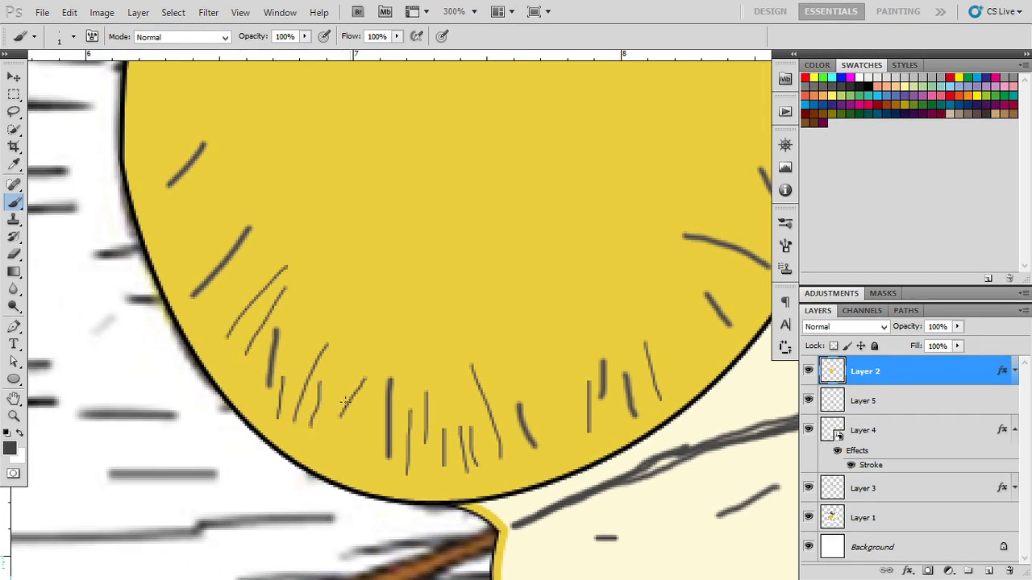
- Hatch the pear's left edge with thin strokes, redoing one misplaced stroke, then fit the view
drag(213, 232, 172, 275)
key(ctrl+z)
drag(172, 228, 206, 195)
drag(171, 252, 212, 223)
drag(194, 264, 246, 218)
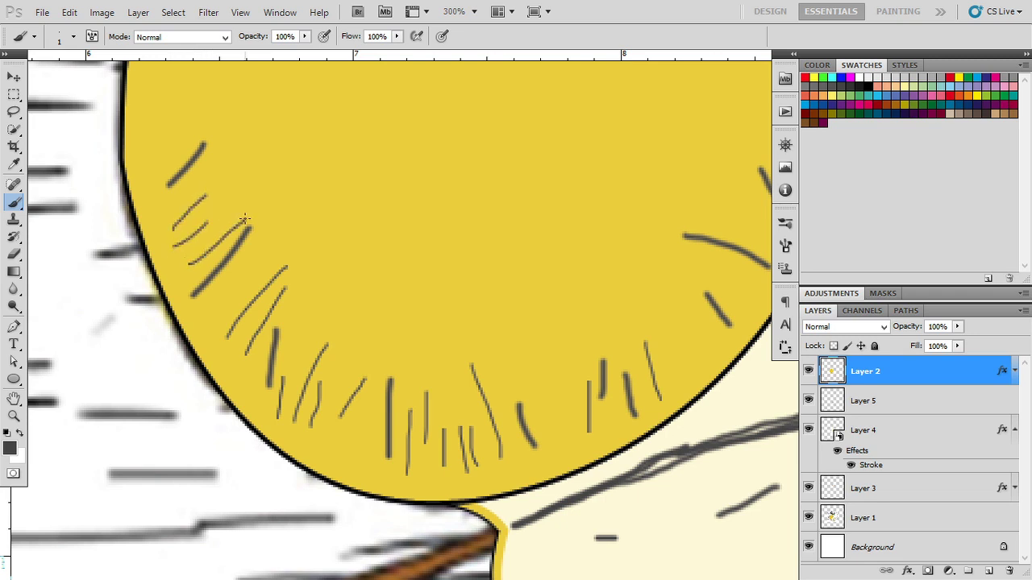
mouse_move(380, 260)
mouse_down()
mouse_move(370, 282)
mouse_move(434, 317)
mouse_up()
drag(193, 352, 305, 319)
drag(252, 307, 159, 329)
drag(200, 288, 167, 297)
drag(199, 277, 266, 251)
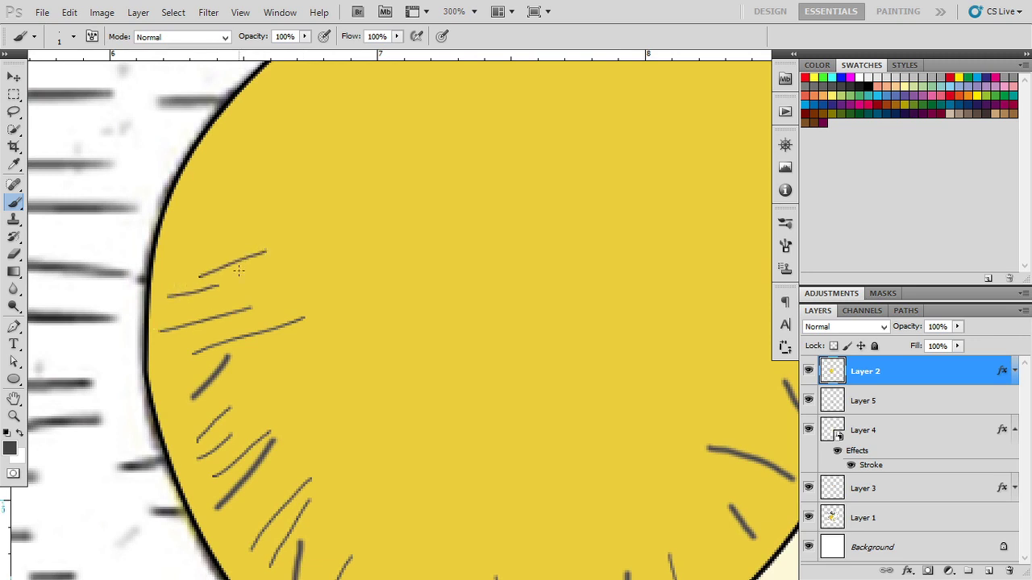
mouse_move(269, 348)
mouse_down()
mouse_move(223, 371)
mouse_move(314, 365)
mouse_up()
drag(288, 399, 265, 418)
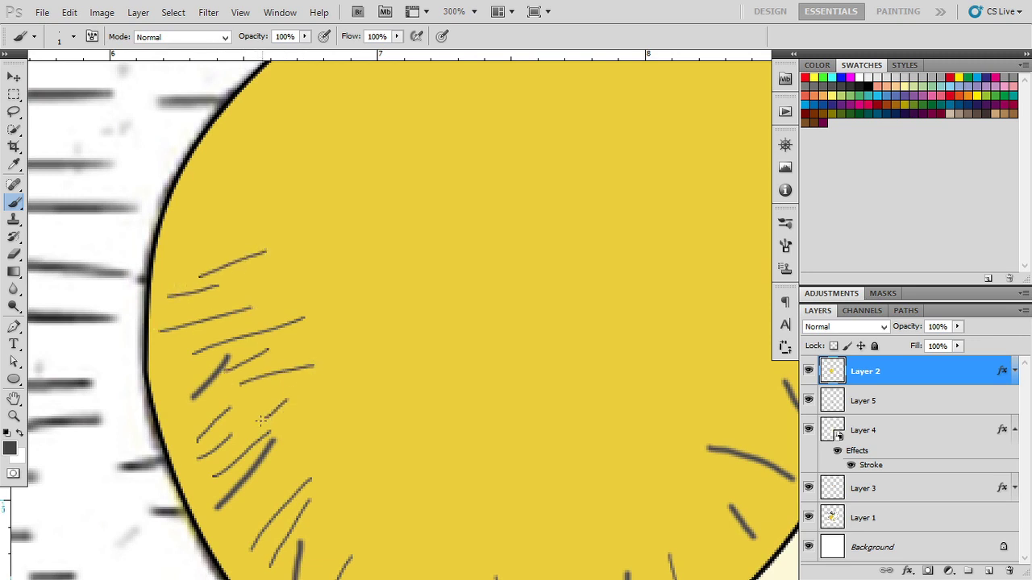
key(ctrl+0)
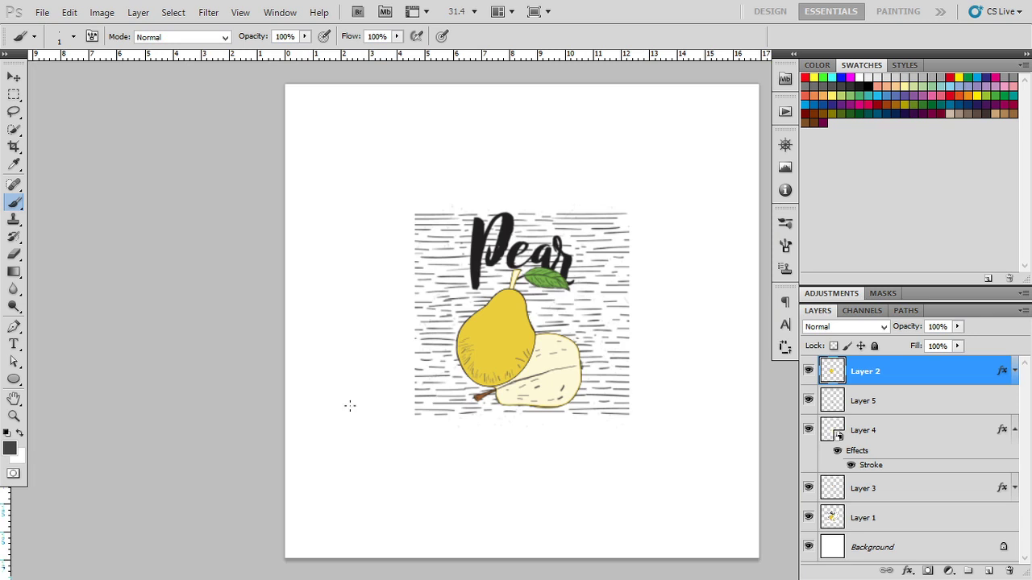
- Zoom to 200% on the pear and add the new empty Layer 6
key(ctrl+plus)
key(ctrl+plus)
key(ctrl+plus)
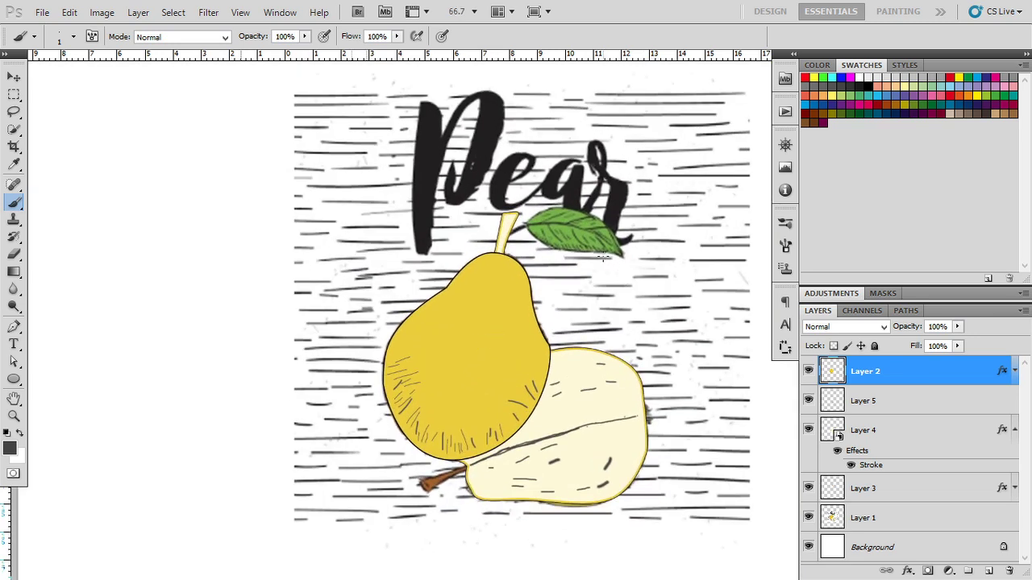
key(ctrl+plus)
key(ctrl+plus)
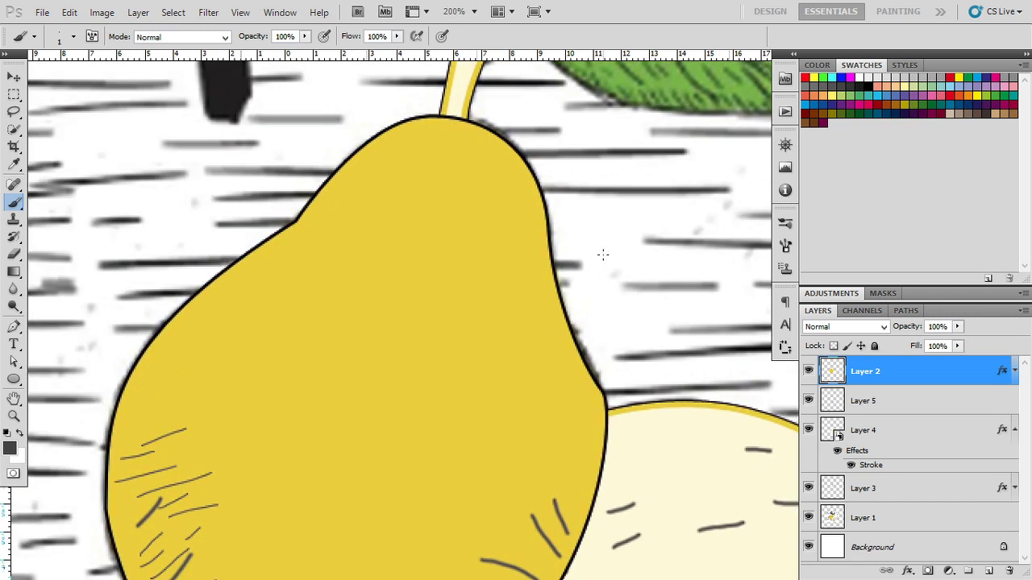
scroll(603, 255, up, 5)
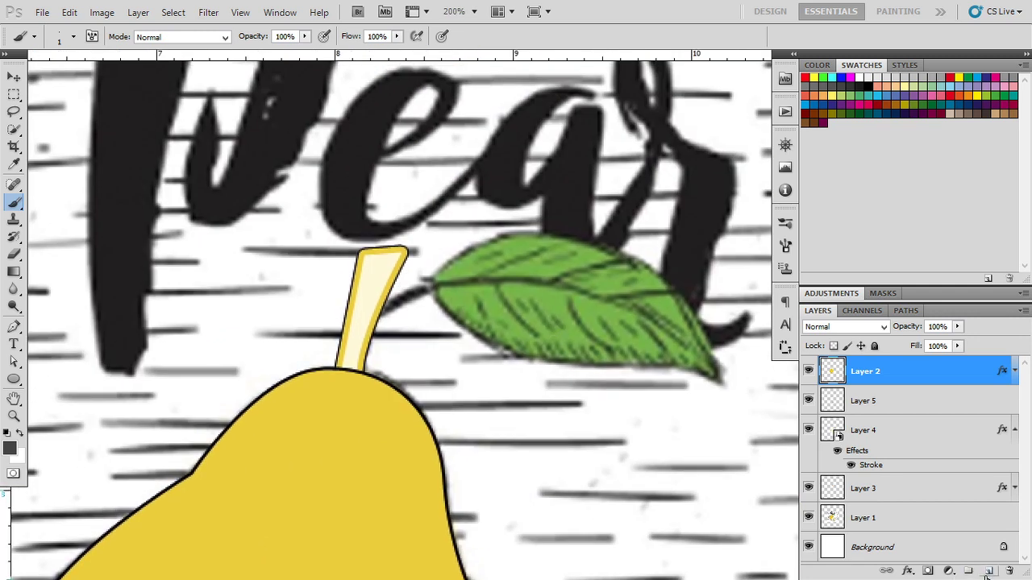
click(987, 571)
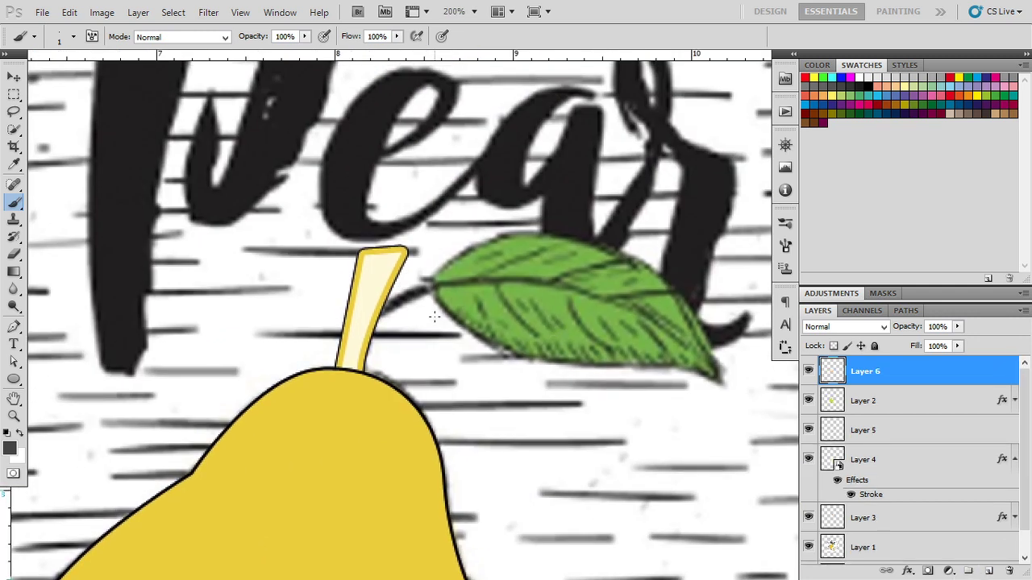
- Trace a closed Pen path around the green leaf from its base to its tip
key(p)
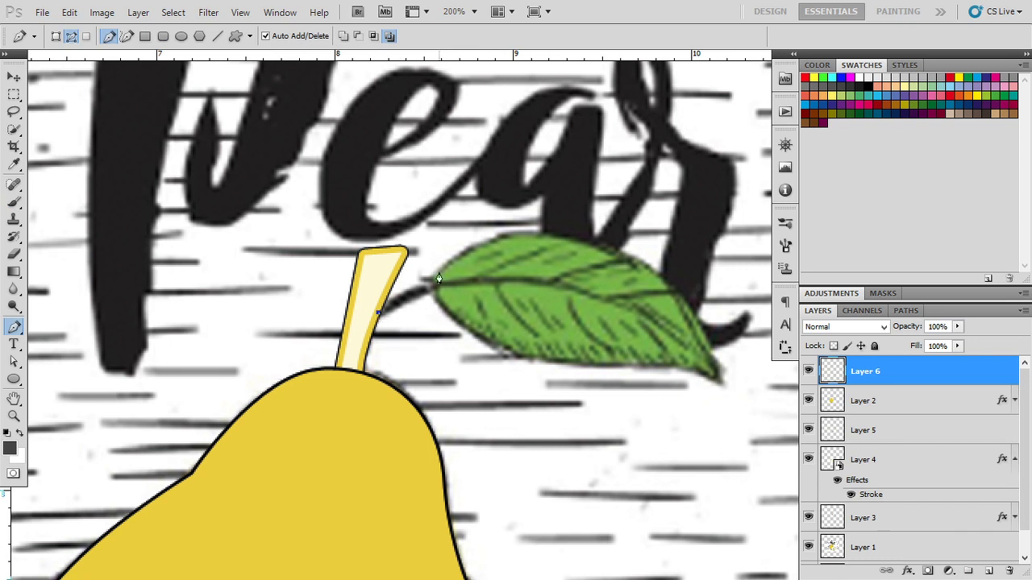
click(430, 288)
drag(647, 264, 755, 317)
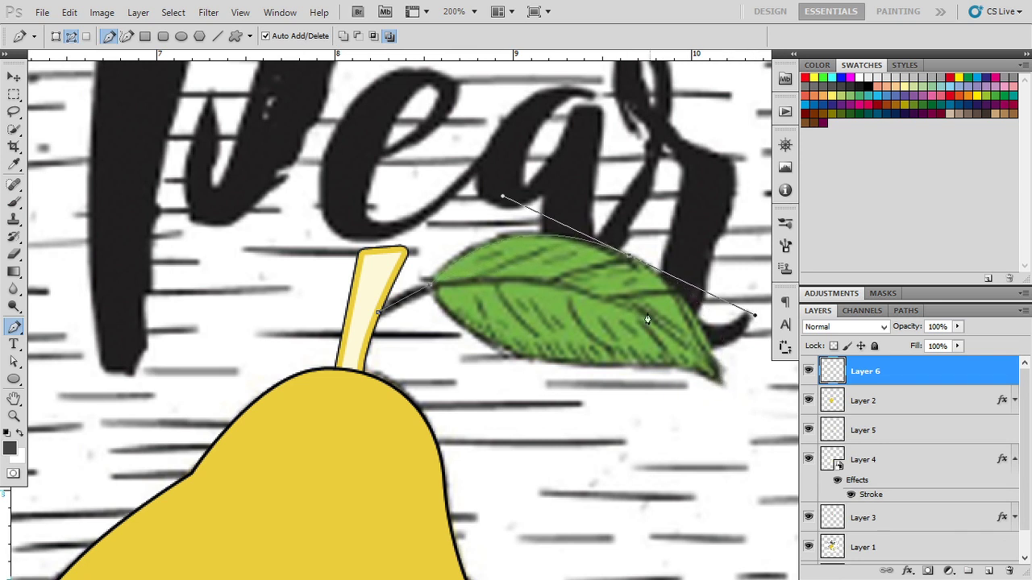
alt+click(629, 260)
drag(717, 379, 730, 468)
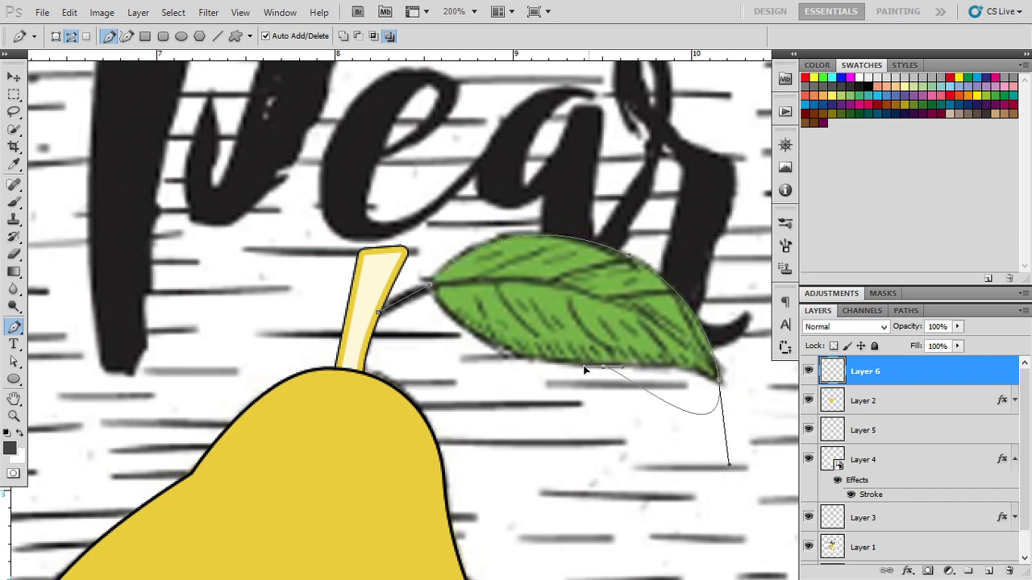
drag(718, 385, 578, 374)
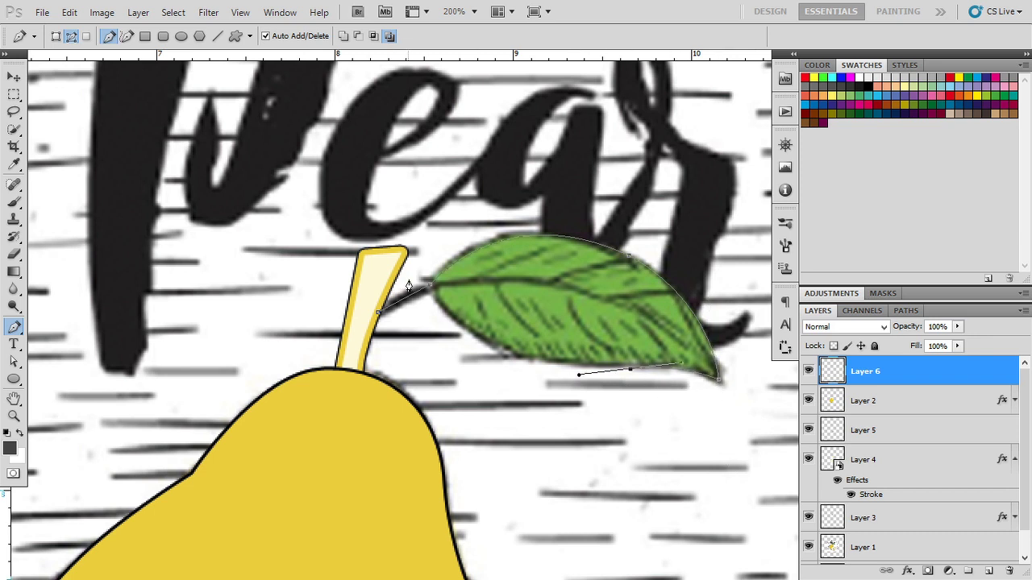
drag(430, 289, 421, 271)
drag(435, 304, 408, 247)
alt+click(432, 305)
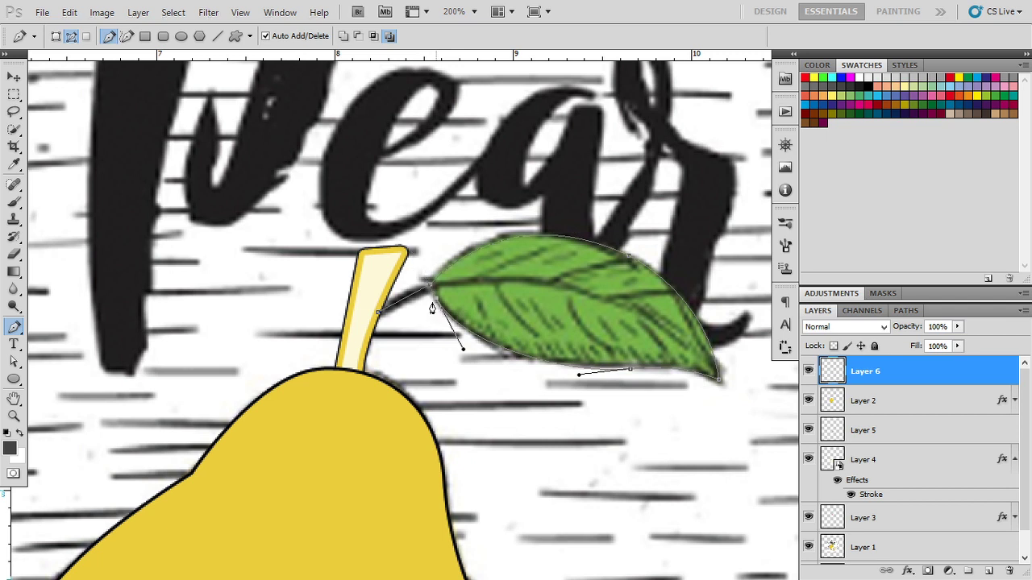
click(380, 314)
- Turn the leaf path into a selection and fill it with the green sampled from the leaf
right_click(520, 294)
click(572, 366)
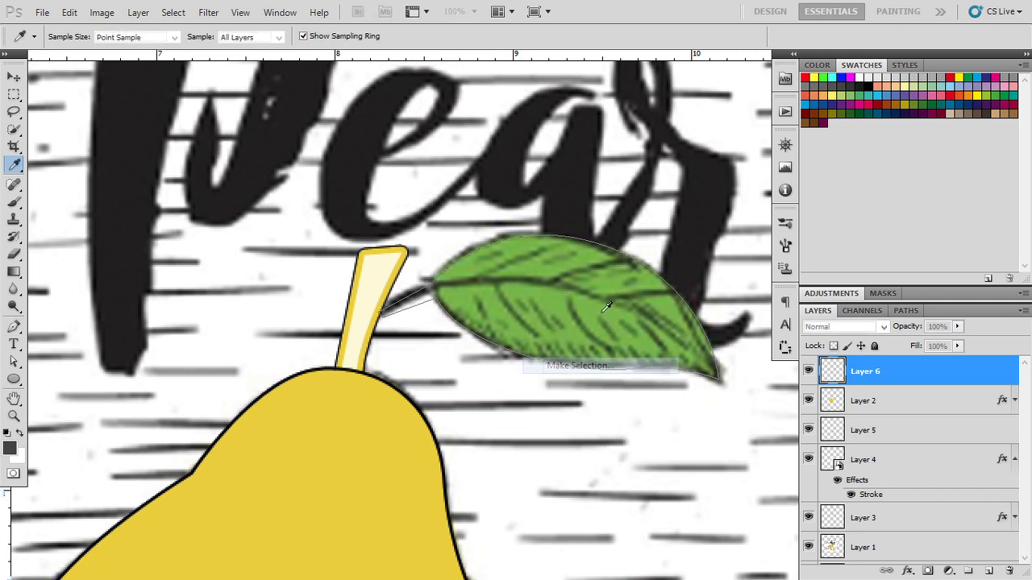
key(Return)
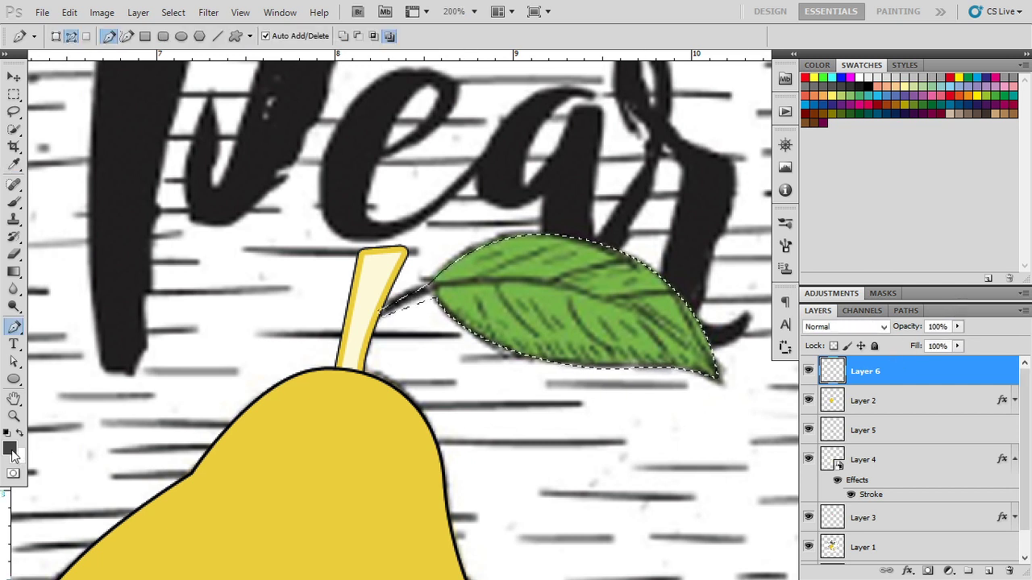
key(i)
click(459, 286)
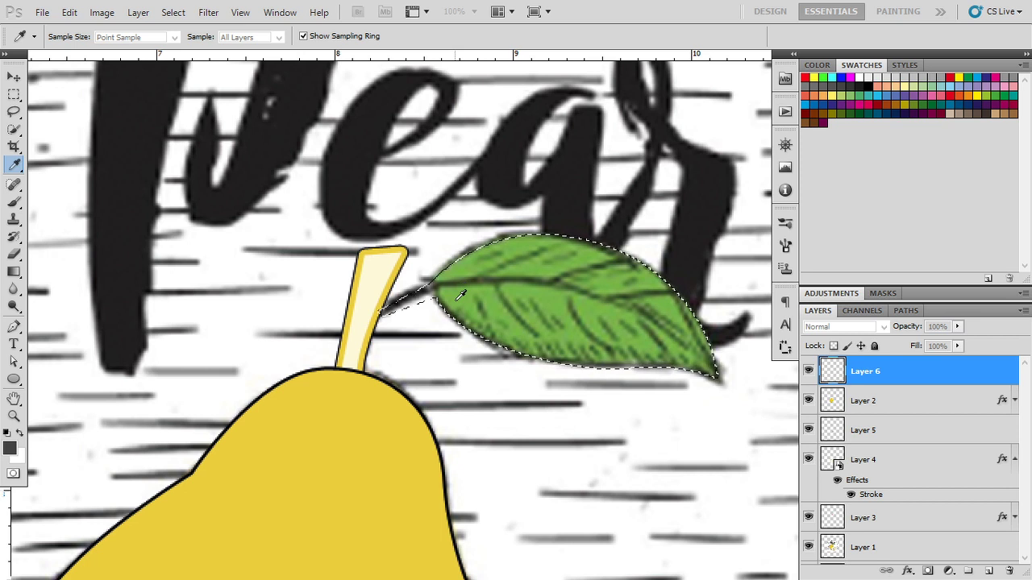
key(p)
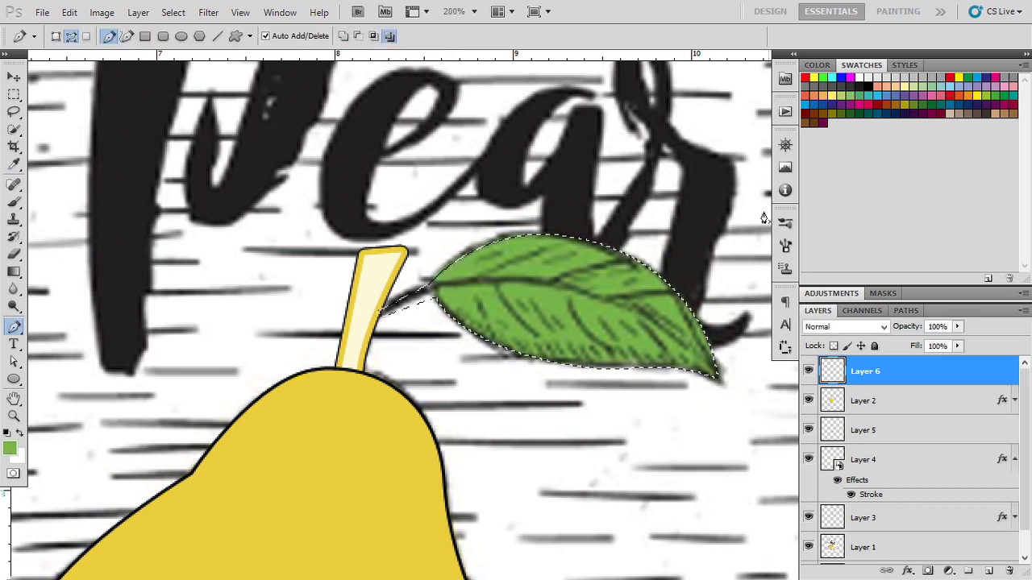
key(alt+BackSpace)
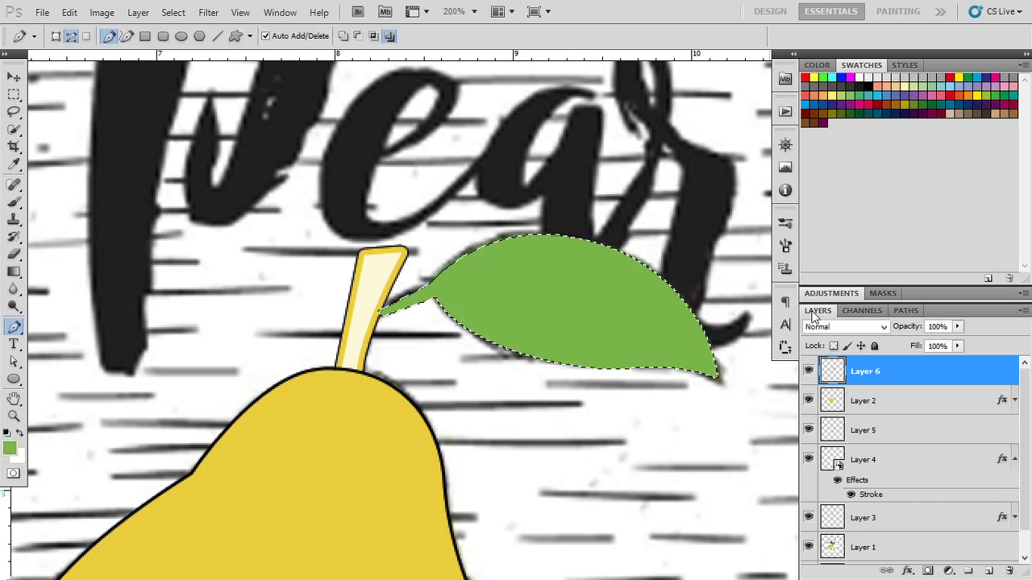
- Deselect and paste the black outline layer style onto Layer 6
key(ctrl+d)
right_click(915, 377)
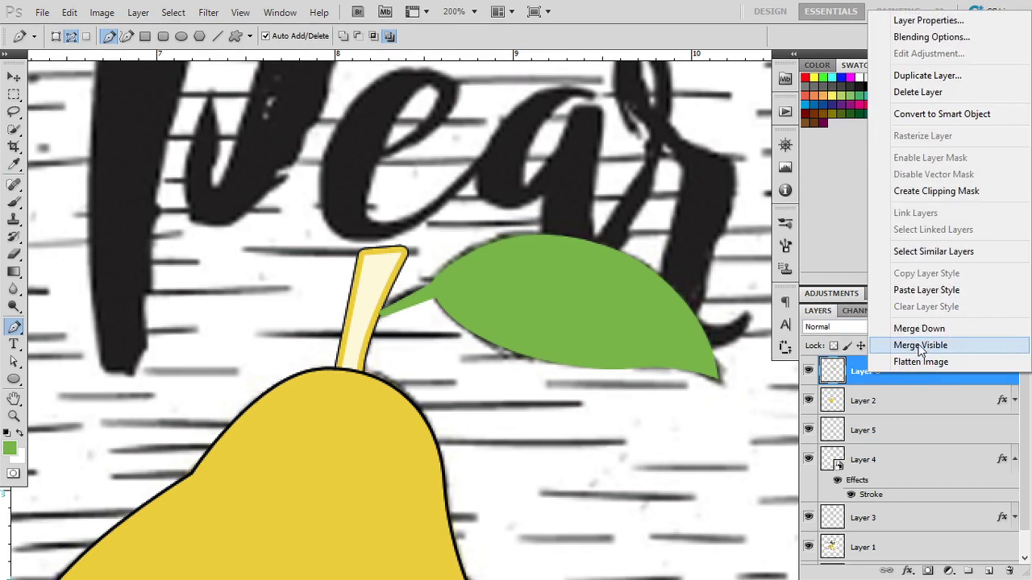
click(923, 290)
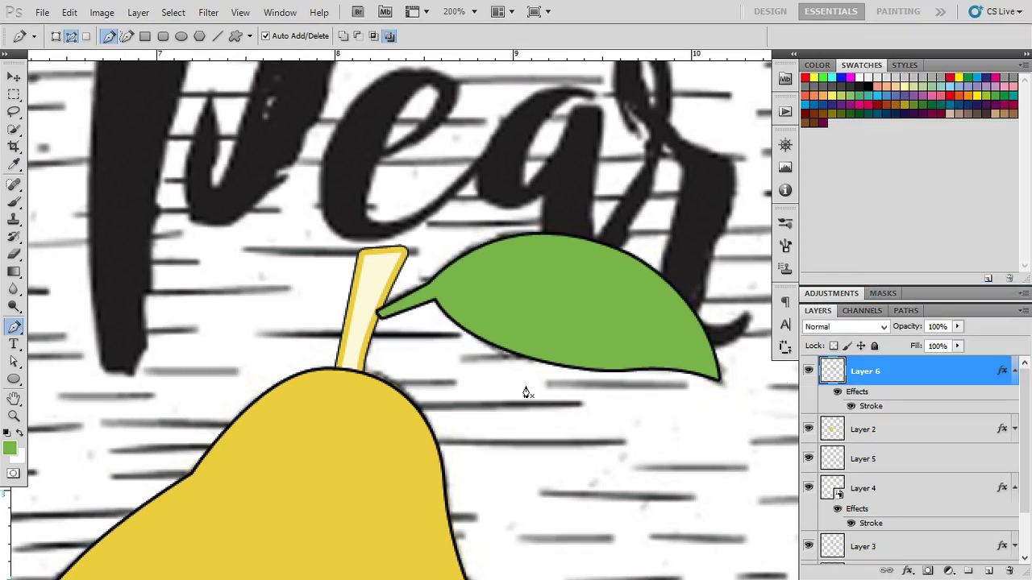
- Move the leaf layer below Layer 3 and nudge it into place
key(ctrl+bracketleft)
key(ctrl+bracketleft)
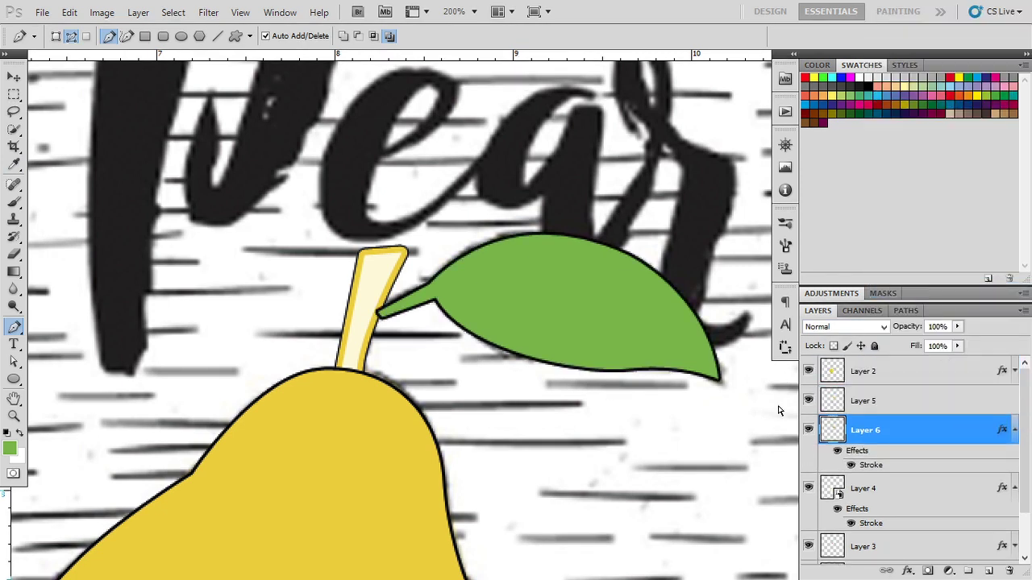
key(ctrl+bracketleft)
key(ctrl+bracketleft)
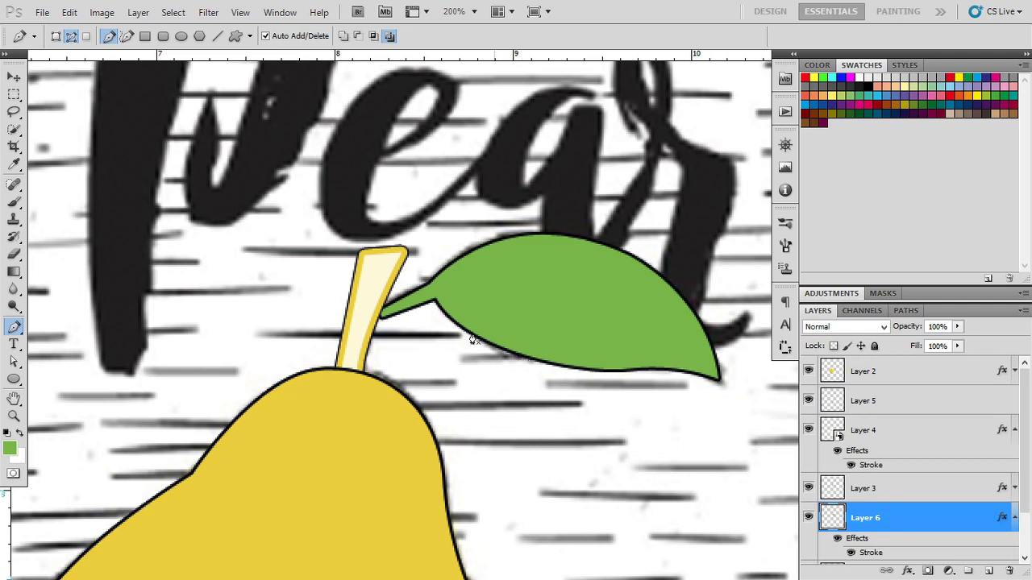
key(v)
key(shift+Left)
key(Right)
key(Right)
key(Right)
key(Right)
key(Up)
key(Up)
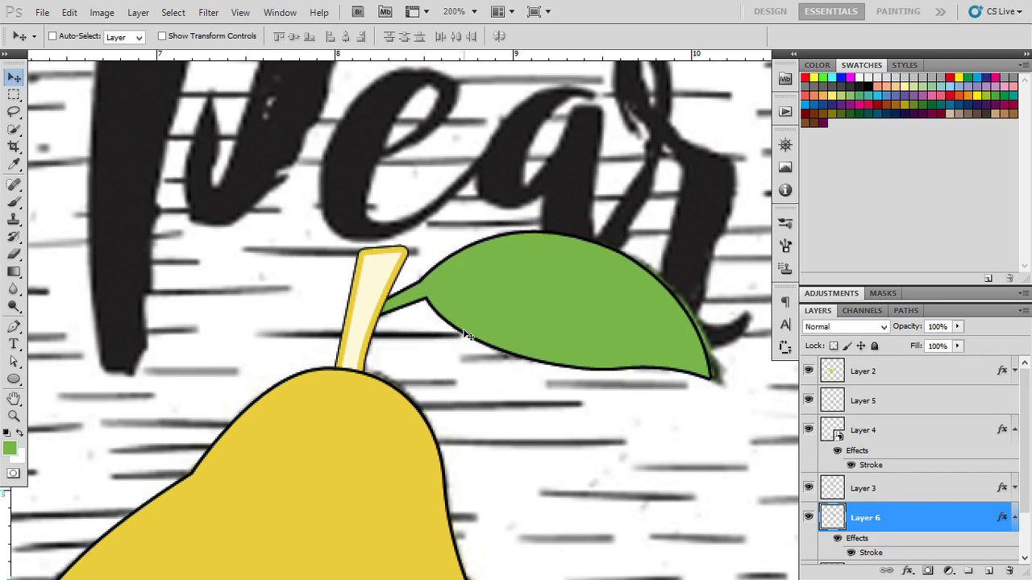
- Hide the Pear reference sketch and select Layers 2 through 6
key(ctrl+0)
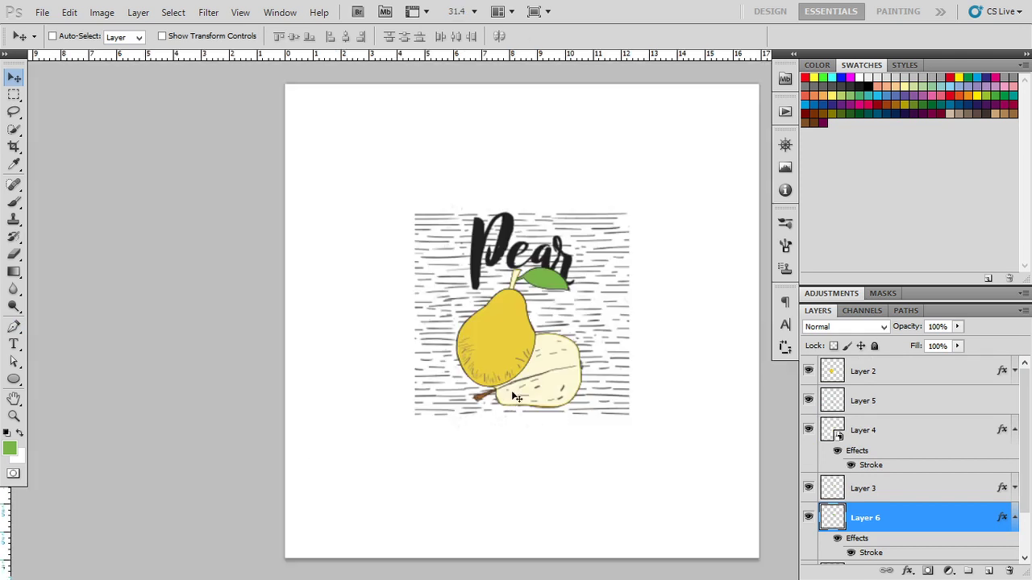
scroll(869, 466, down, 2)
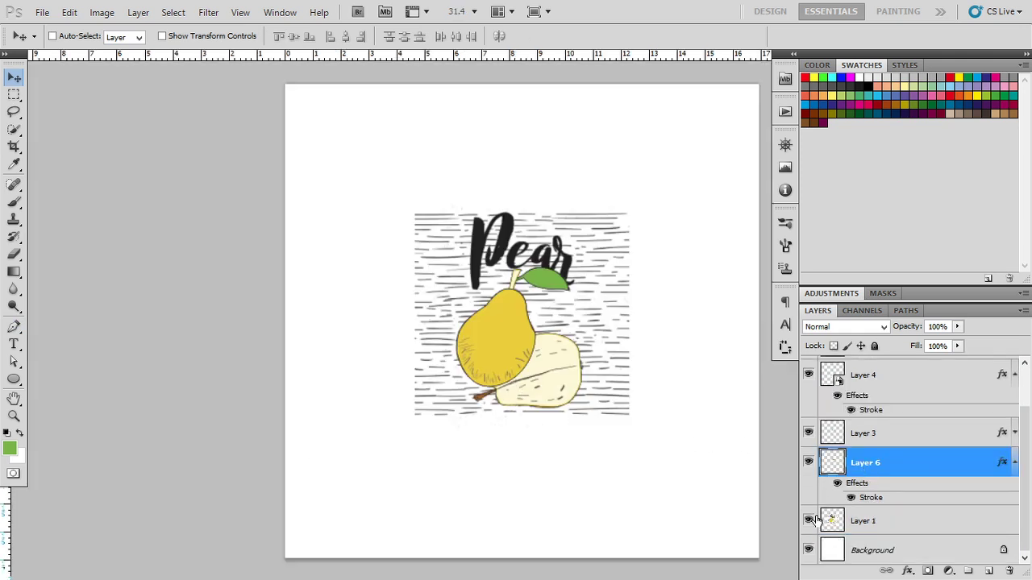
click(809, 521)
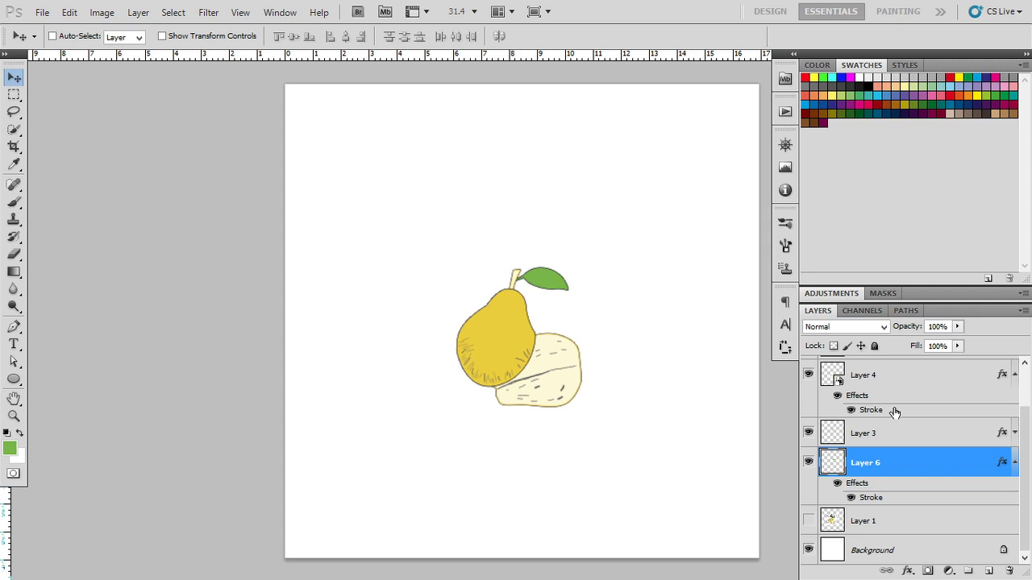
click(869, 378)
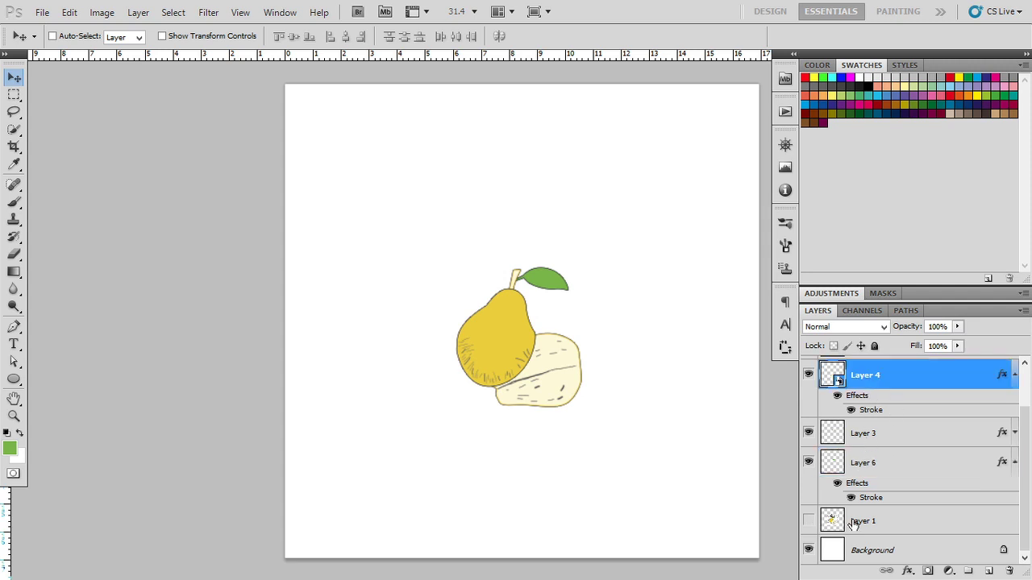
shift+click(853, 525)
click(807, 521)
click(808, 521)
click(867, 468)
scroll(867, 467, up, 2)
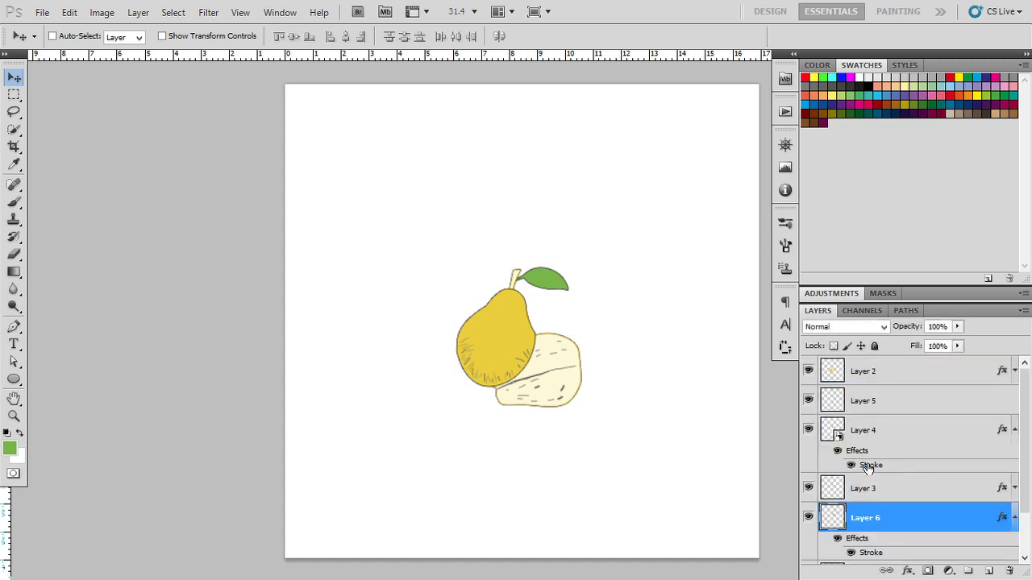
shift+click(862, 379)
- Group the selected shape layers and name the group shape1
key(ctrl+g)
double_click(871, 366)
text(shape1)
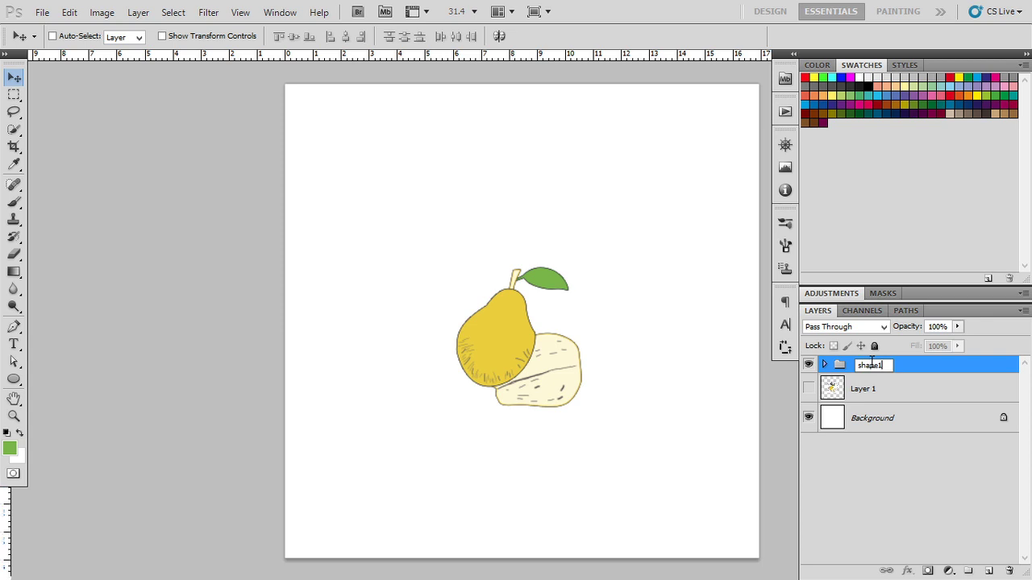
key(Return)
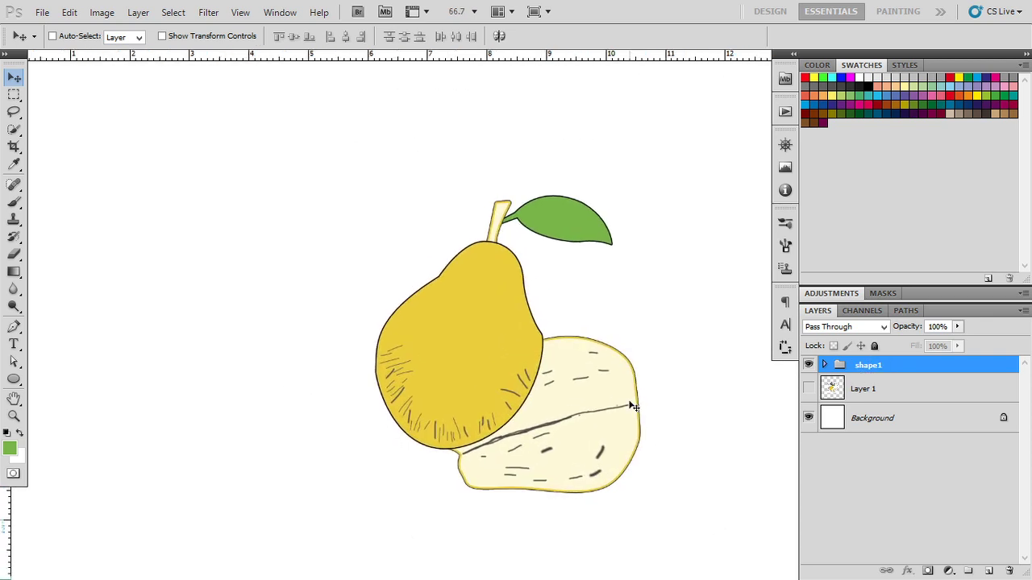
key(ctrl+0)
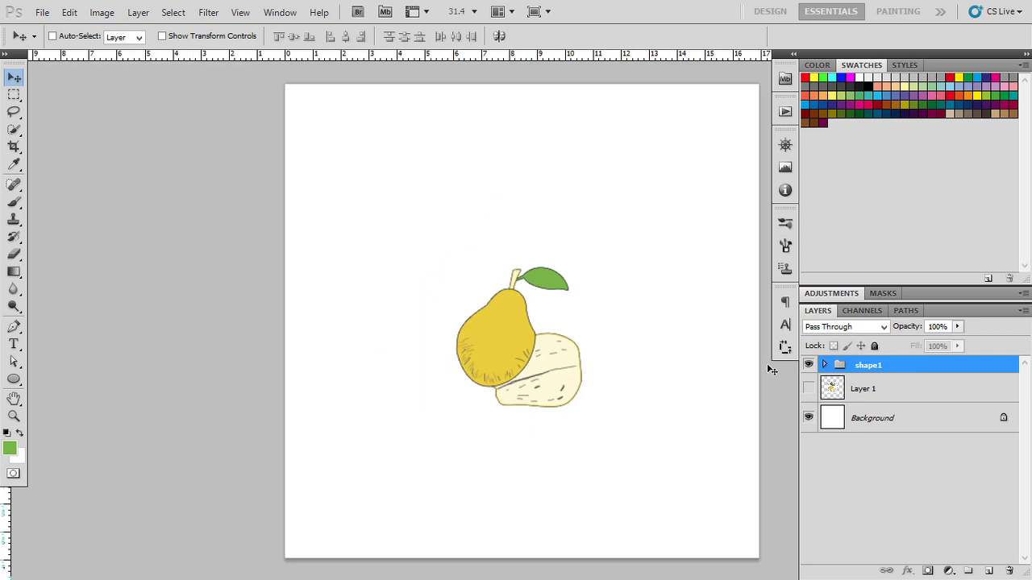
right_click(885, 368)
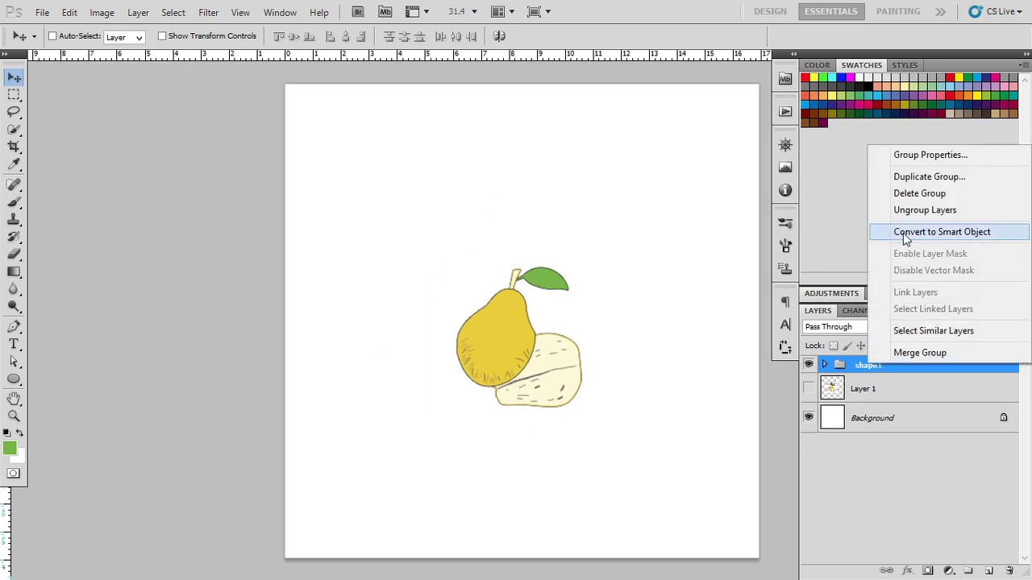
- Duplicate the shape1 group, hide the original, and merge the copy into one layer
click(924, 184)
key(Return)
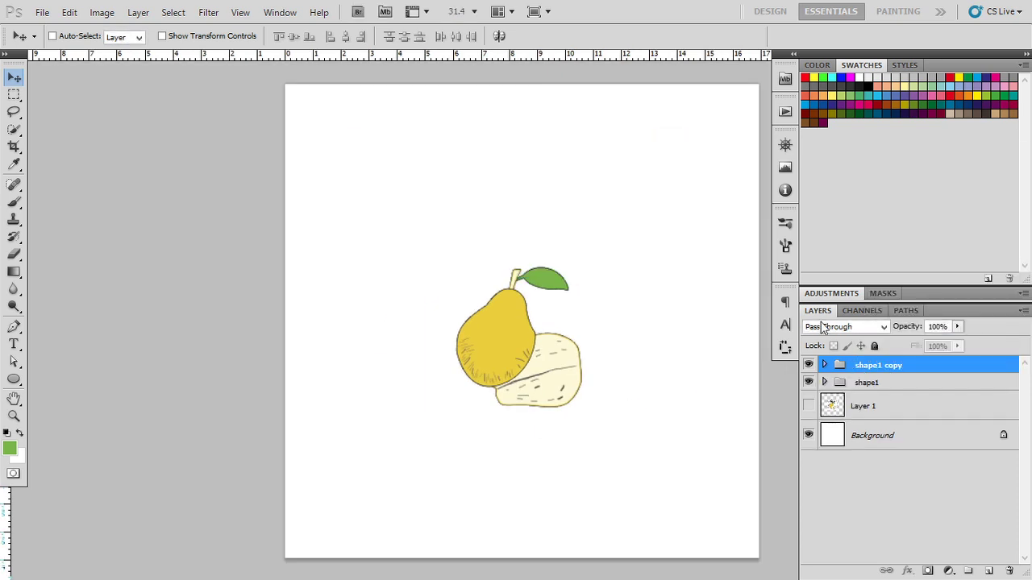
click(809, 382)
right_click(861, 365)
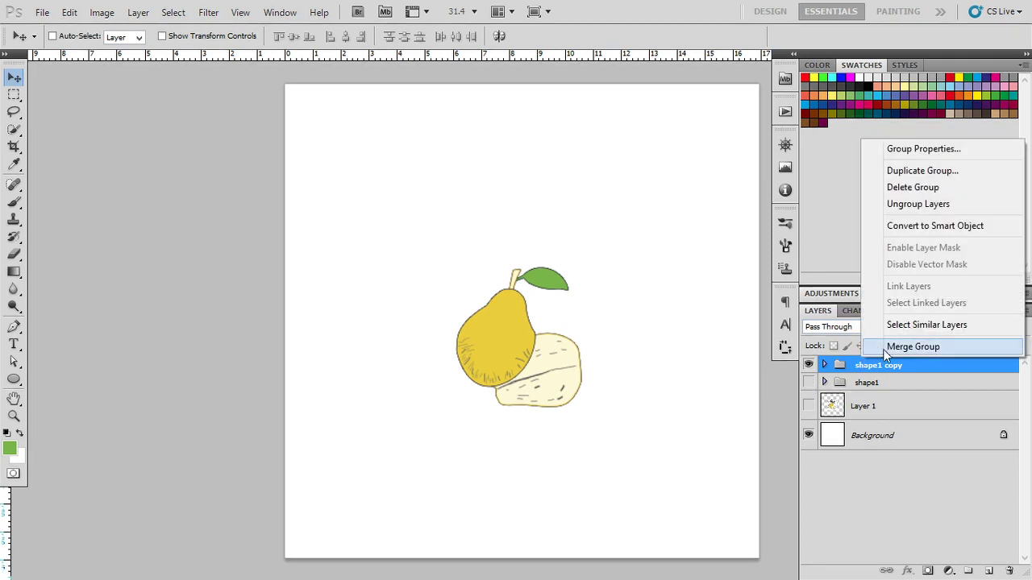
click(890, 347)
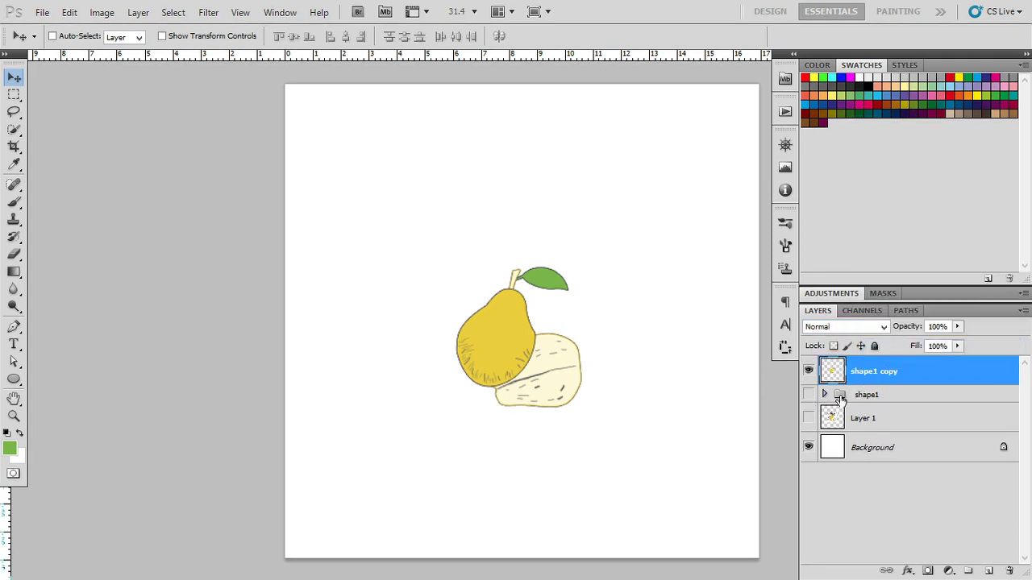
- Move the merged shape1 copy pear to the canvas's top-right corner
click(864, 395)
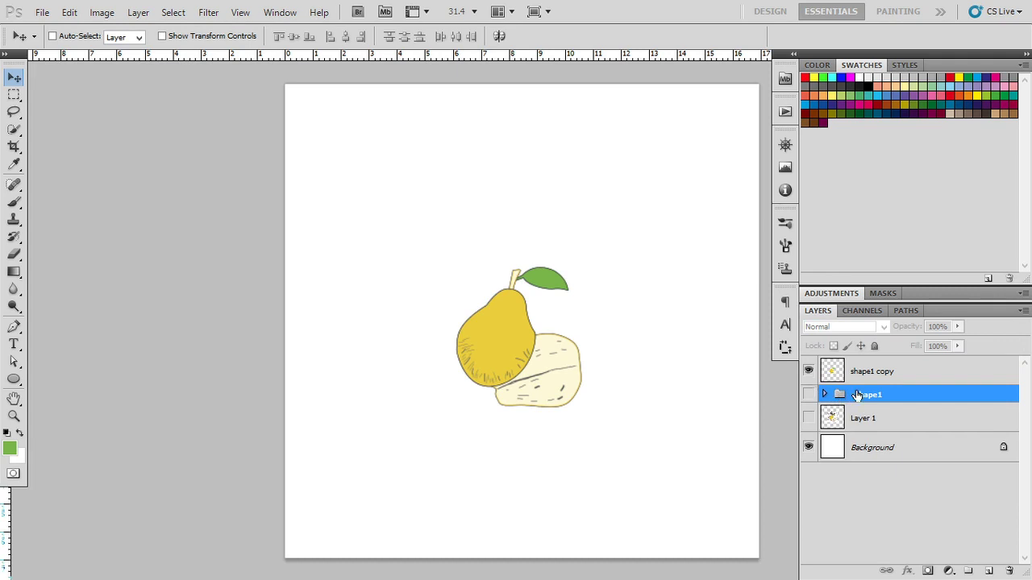
click(873, 376)
right_click(857, 376)
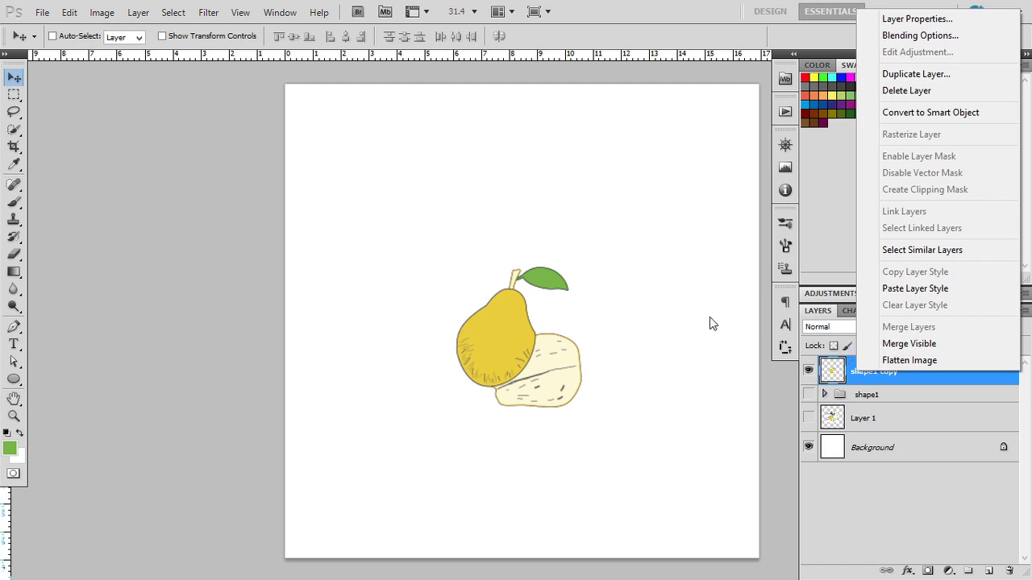
click(901, 404)
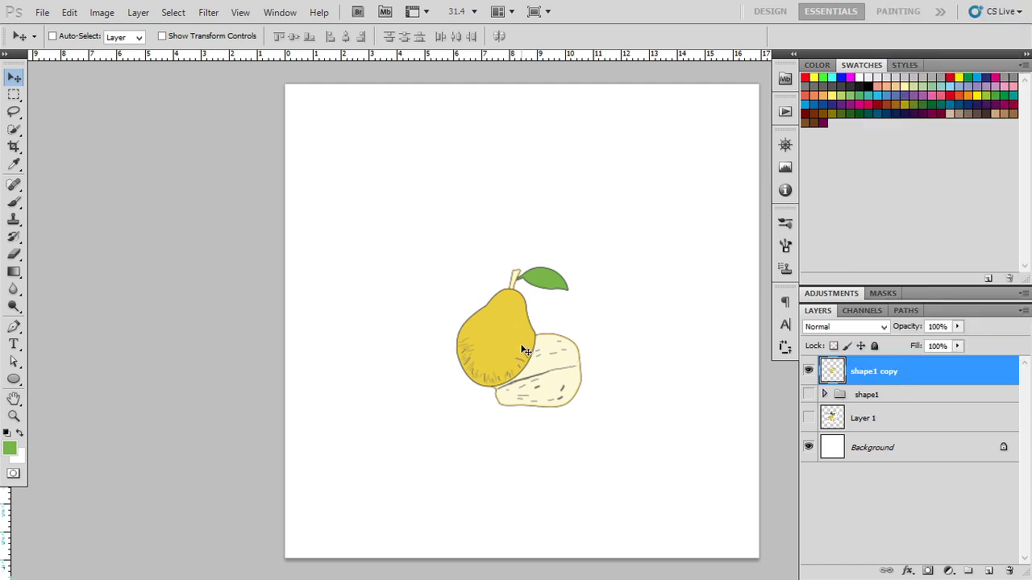
mouse_move(520, 370)
mouse_down()
mouse_move(679, 179)
mouse_move(689, 182)
mouse_up()
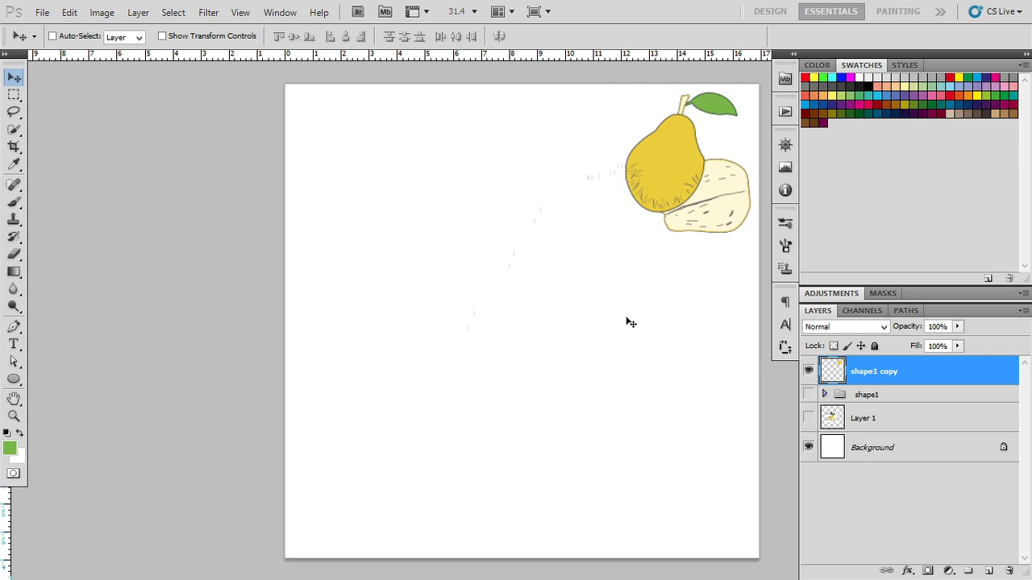
click(809, 418)
- In Untitled-2, select the avocado picture and copy it merged from all layers
click(808, 418)
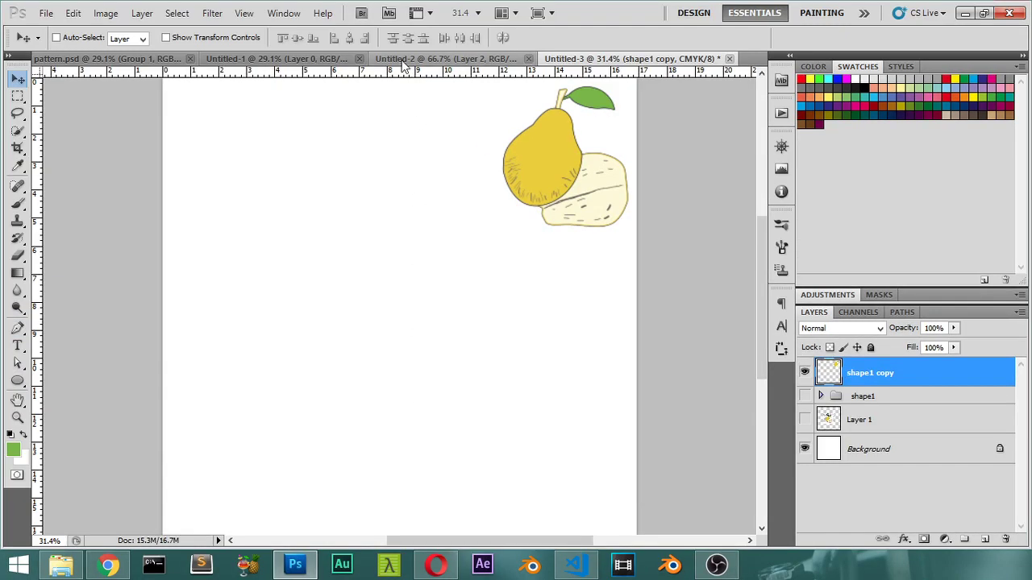
click(403, 60)
key(ctrl+d)
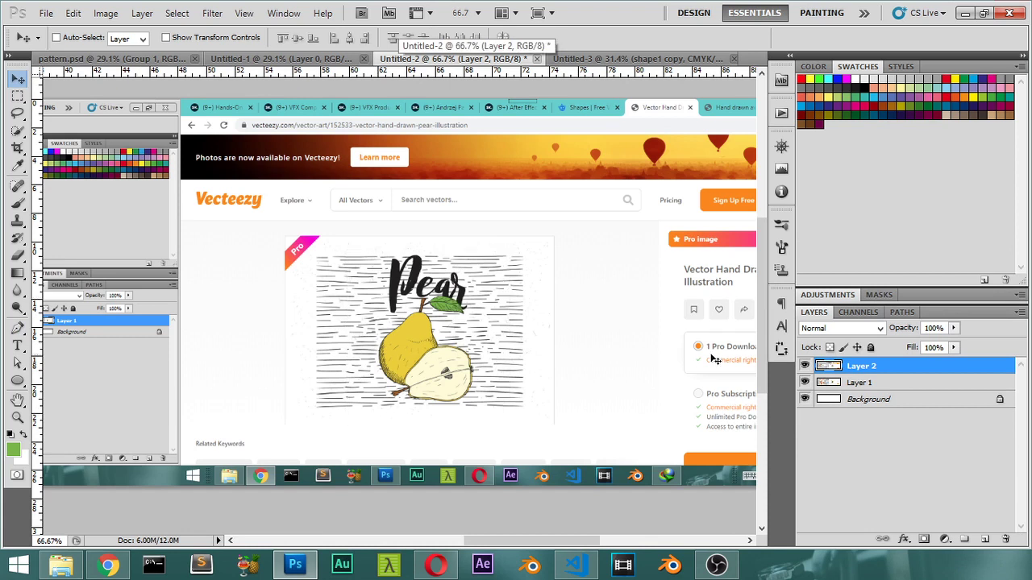
click(805, 366)
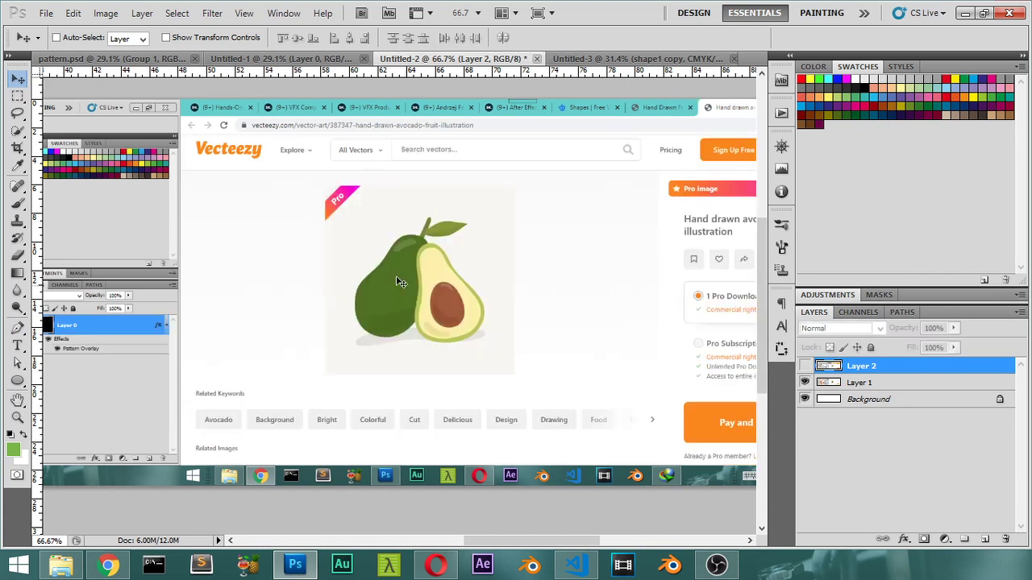
click(11, 98)
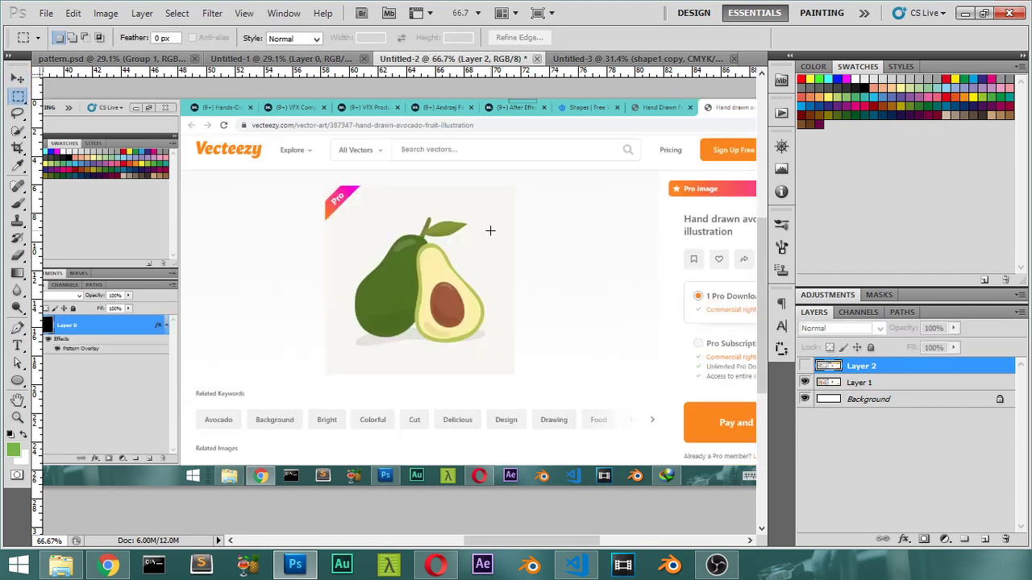
drag(476, 240, 347, 354)
click(72, 13)
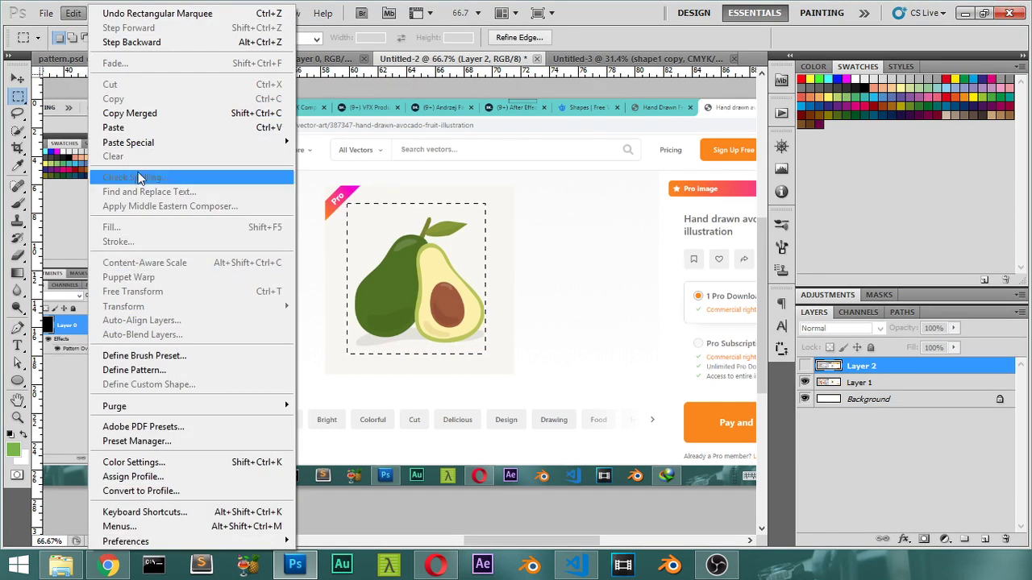
click(147, 116)
- Paste the avocado into Untitled-3, scale it to about 275%, and hide shape1 copy
click(600, 61)
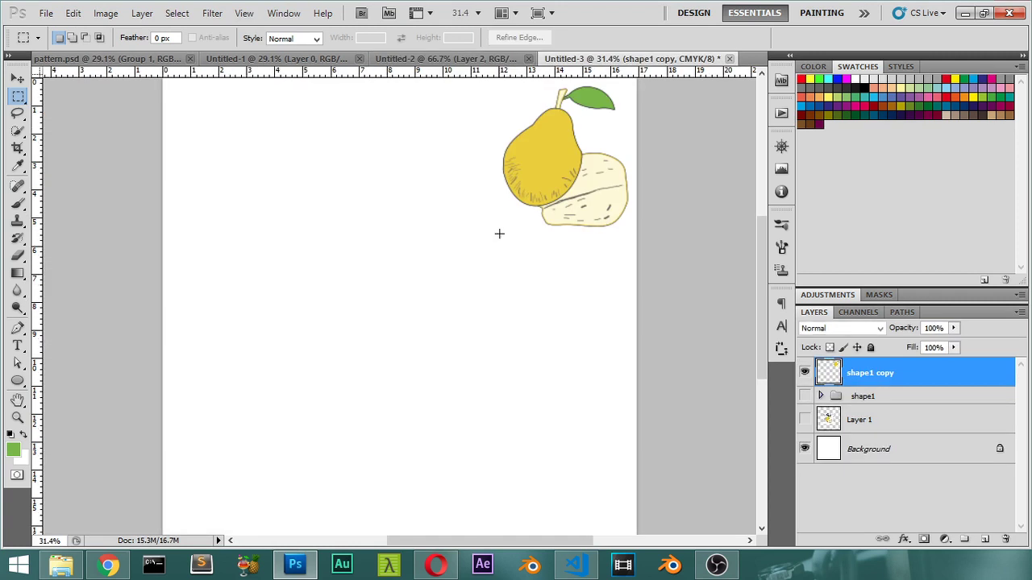
key(f)
key(ctrl+v)
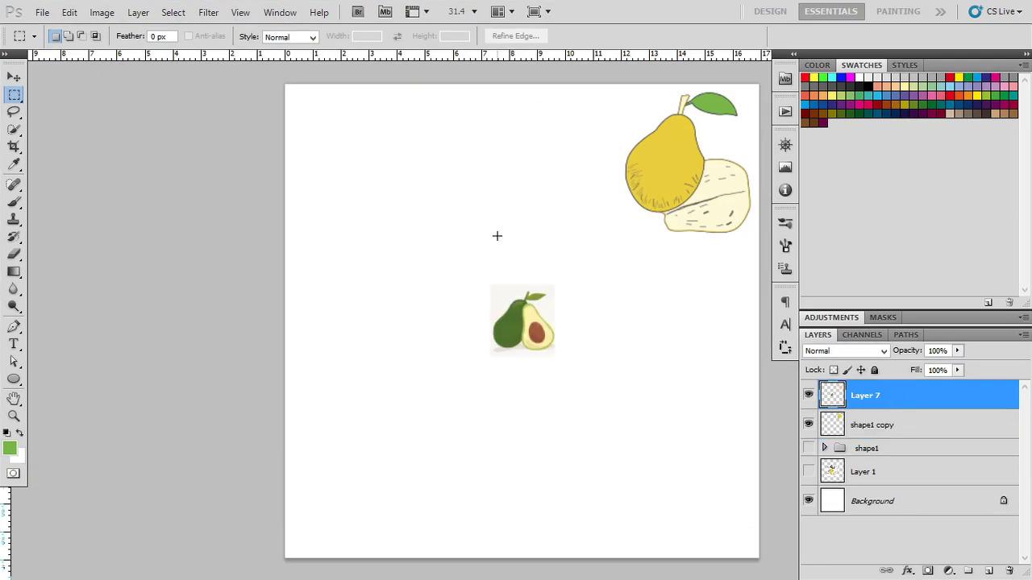
key(ctrl+t)
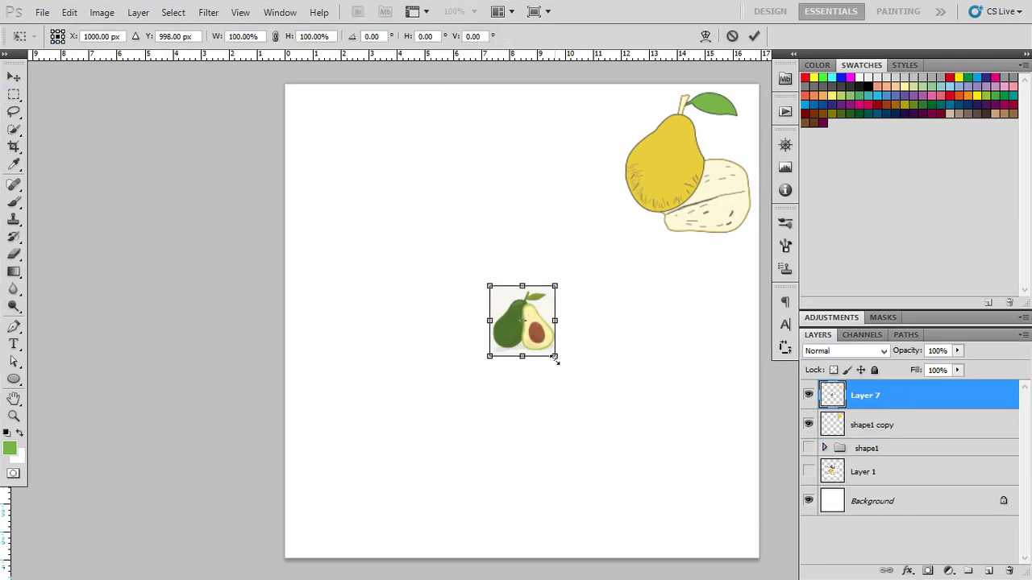
drag(560, 363, 611, 424)
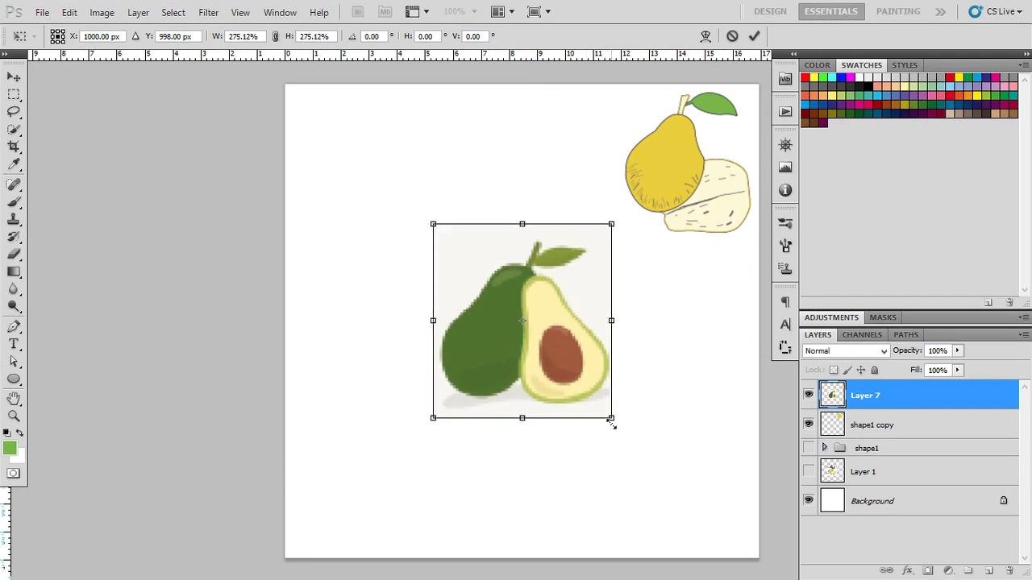
key(Return)
key(ctrl+plus)
key(ctrl+plus)
key(ctrl+plus)
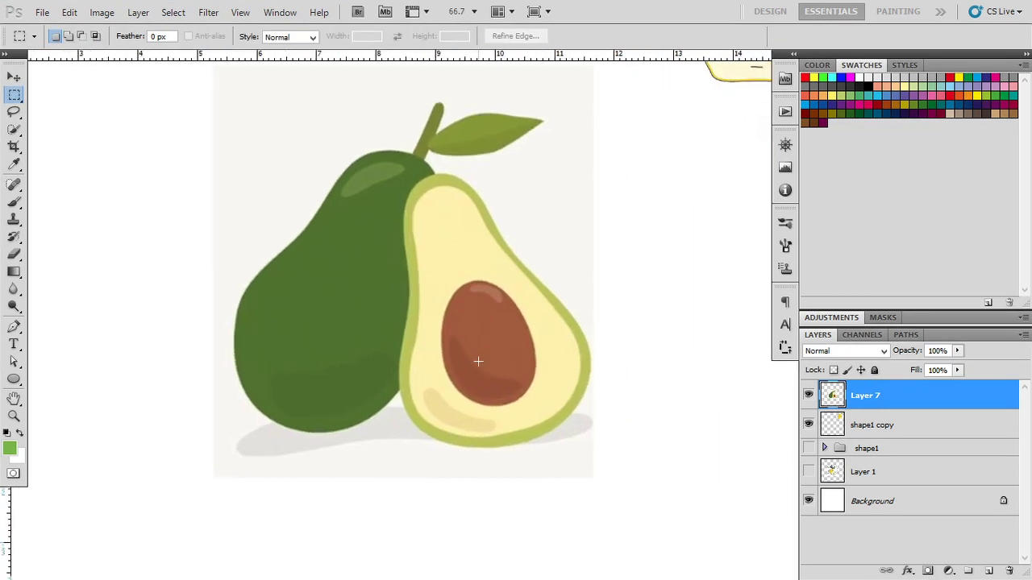
click(809, 425)
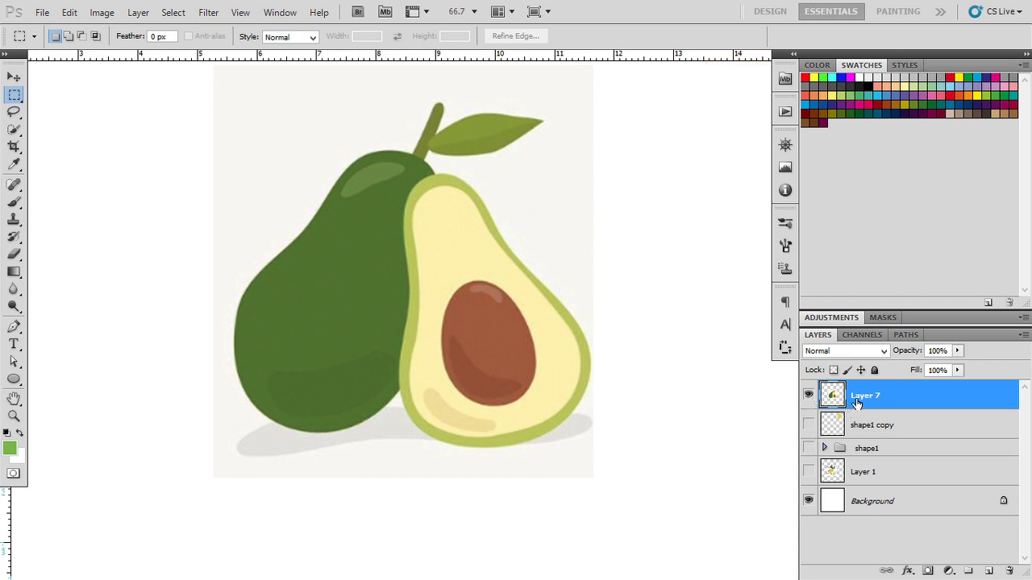
scroll(520, 314, up, 1)
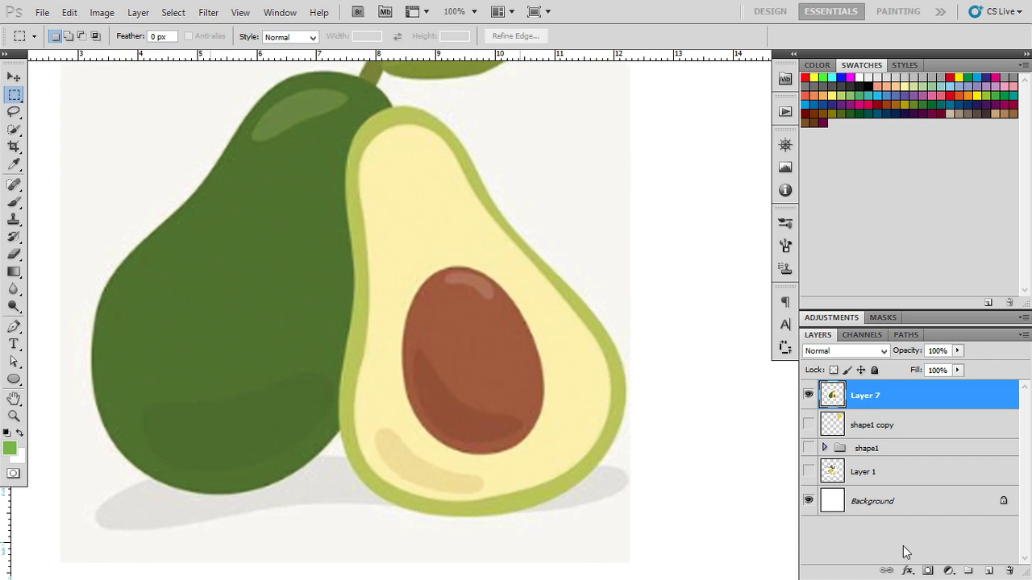
- Add new Layer 8 and start a Pen path at the avocado half's top
click(988, 571)
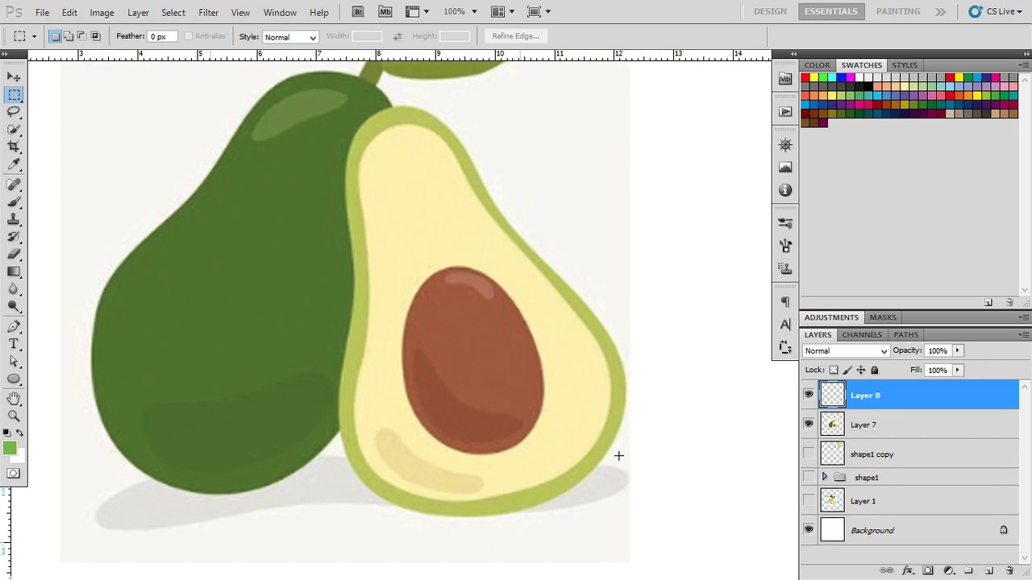
key(p)
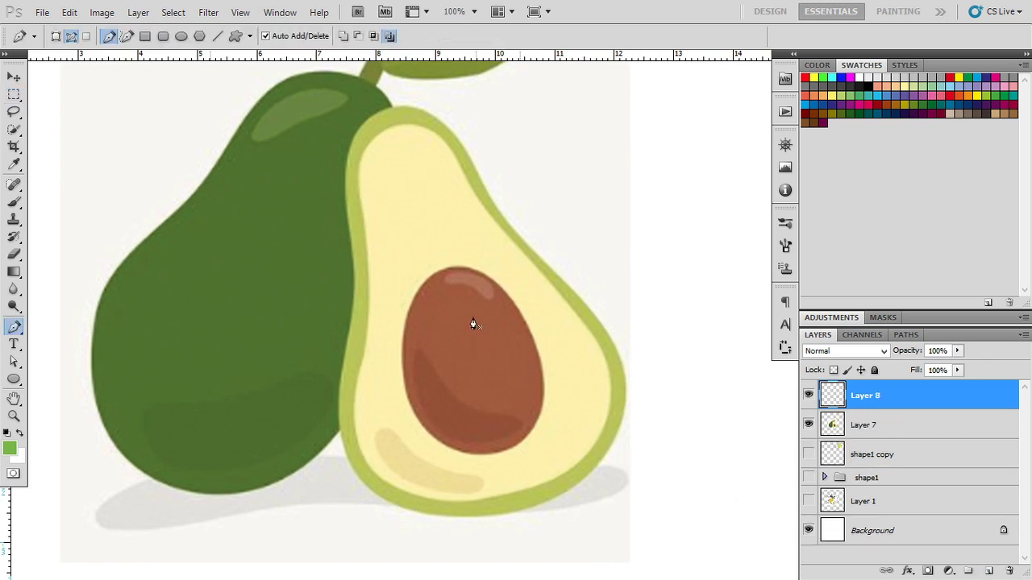
mouse_move(390, 235)
mouse_down()
mouse_move(526, 277)
mouse_move(472, 250)
mouse_up()
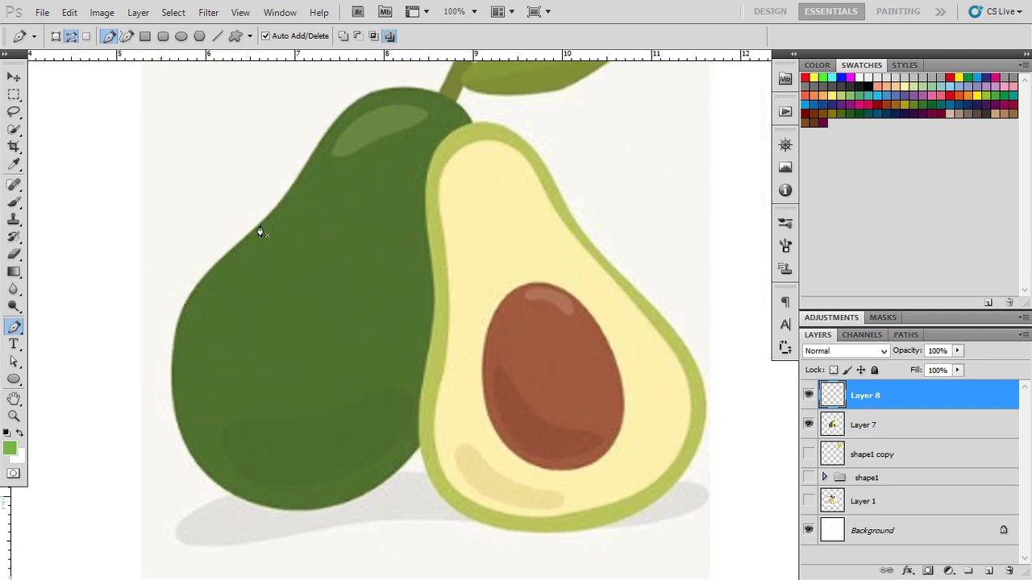
drag(322, 176, 410, 236)
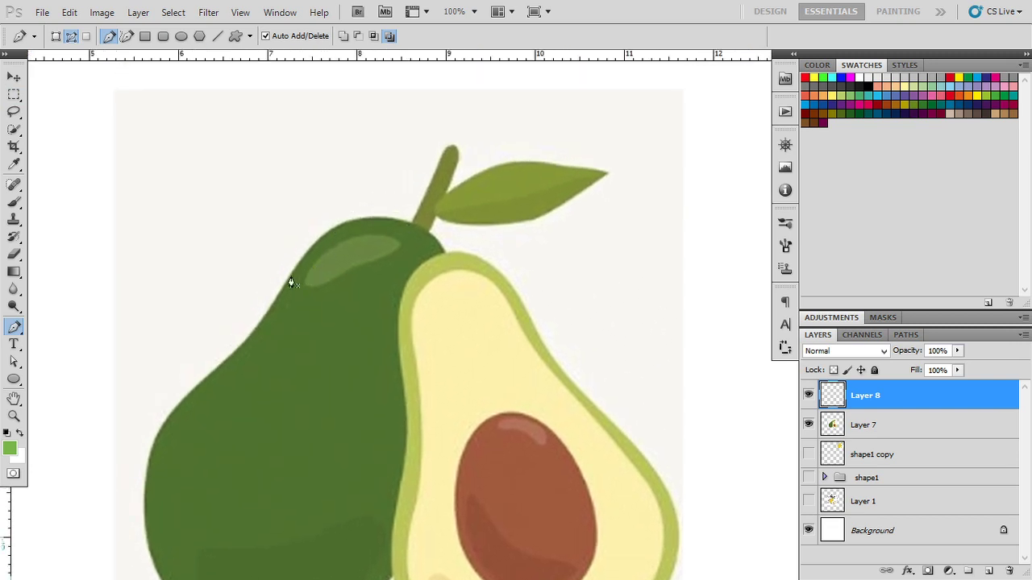
drag(439, 246, 492, 265)
drag(460, 312, 450, 226)
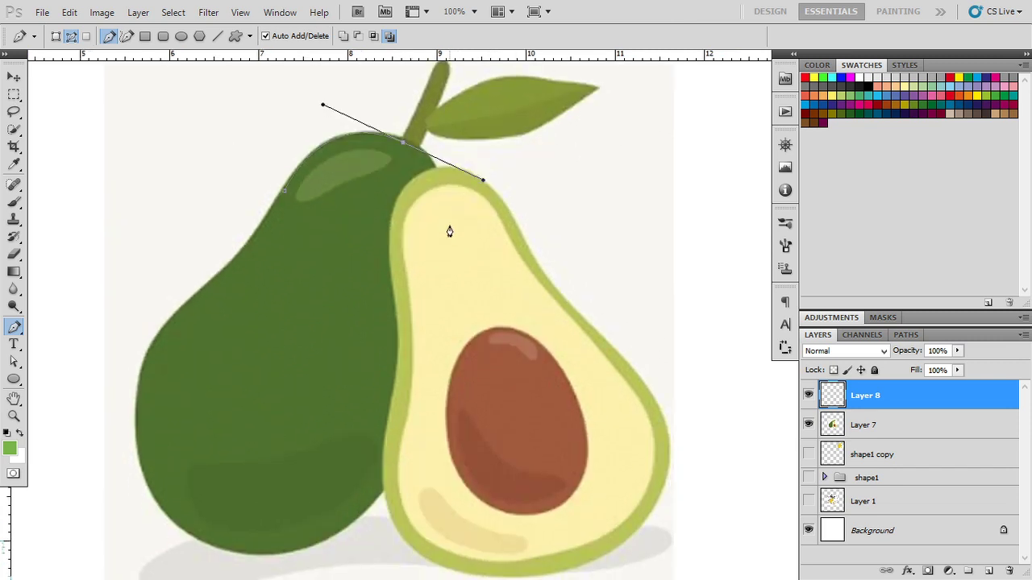
ctrl+click(450, 229)
drag(426, 169, 473, 144)
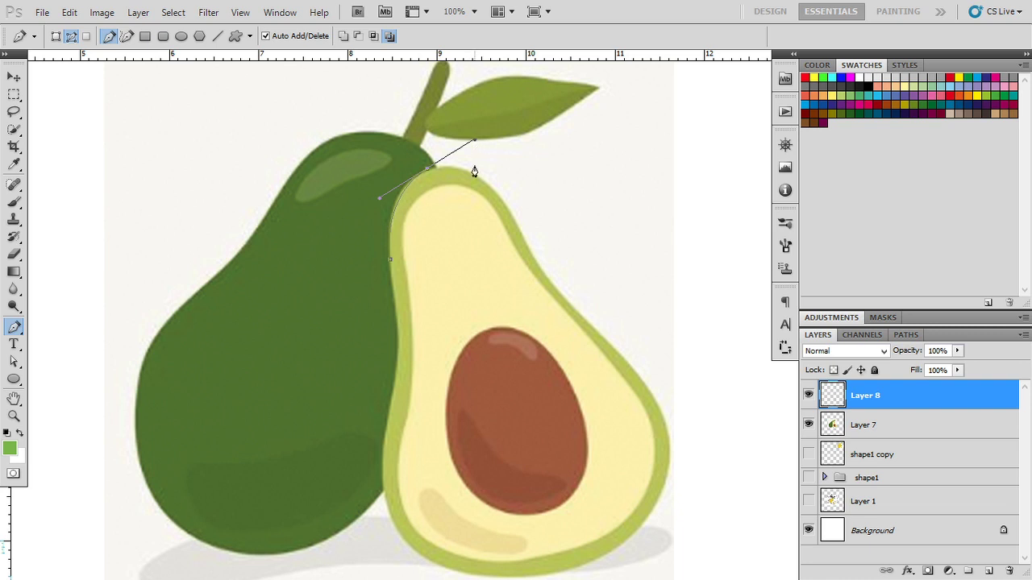
- Trace anchors down the avocado half's right edge, redoing misplaced ones
drag(520, 231, 529, 240)
key(ctrl+z)
drag(473, 144, 474, 151)
drag(524, 245, 534, 269)
drag(575, 299, 485, 261)
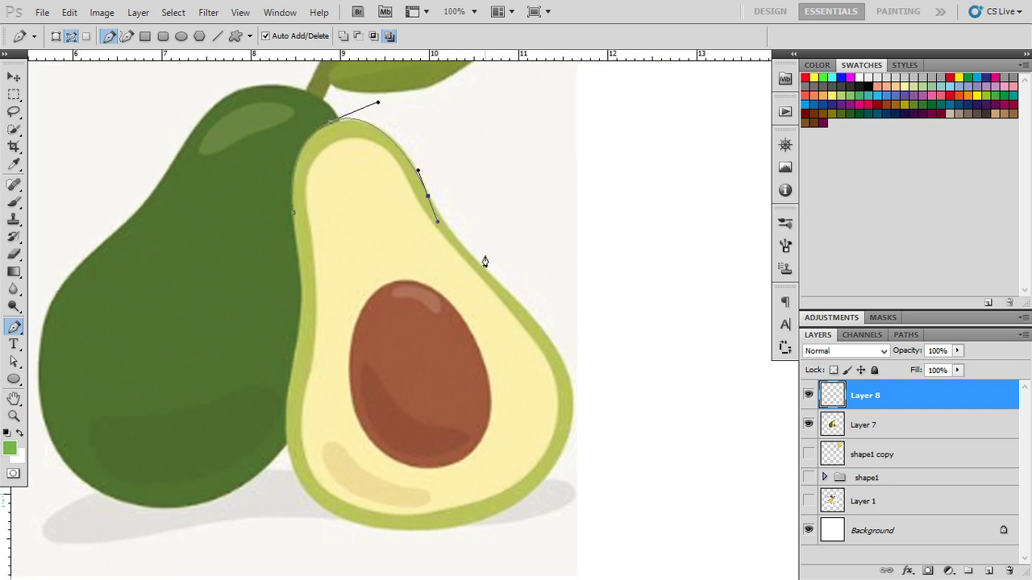
drag(555, 351, 582, 376)
key(ctrl+alt+z)
key(ctrl+alt+z)
drag(547, 339, 562, 350)
mouse_move(548, 479)
mouse_down()
mouse_move(500, 533)
mouse_move(675, 380)
mouse_move(656, 356)
mouse_up()
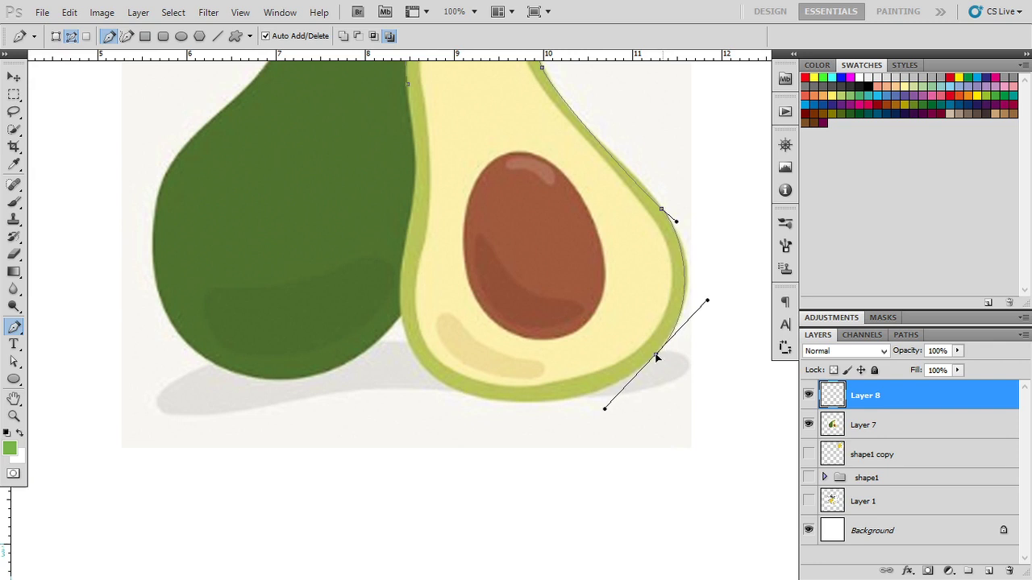
- Continue the path along the bottom and left edge, closing it at the top
drag(477, 397, 446, 387)
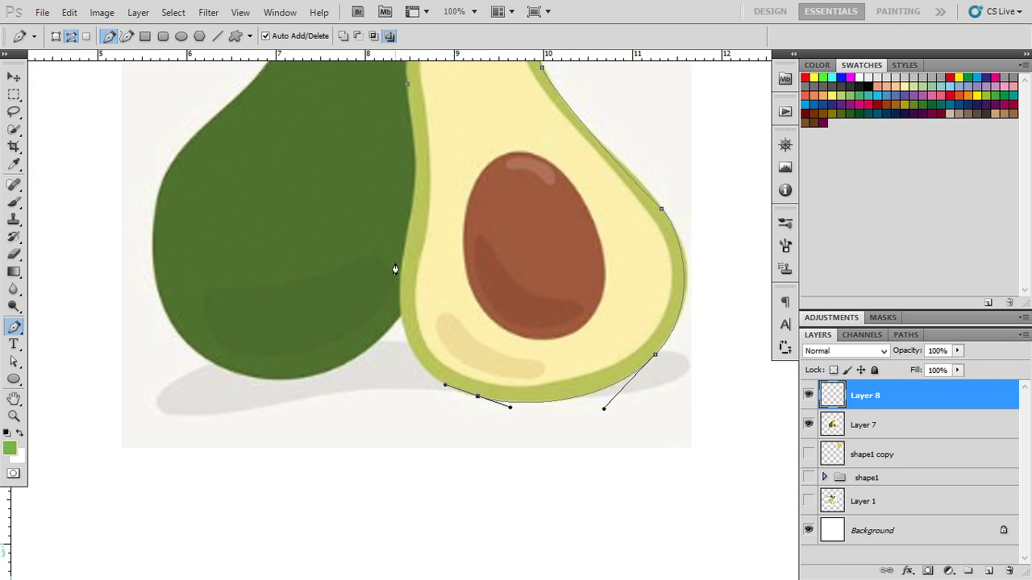
drag(403, 258, 415, 142)
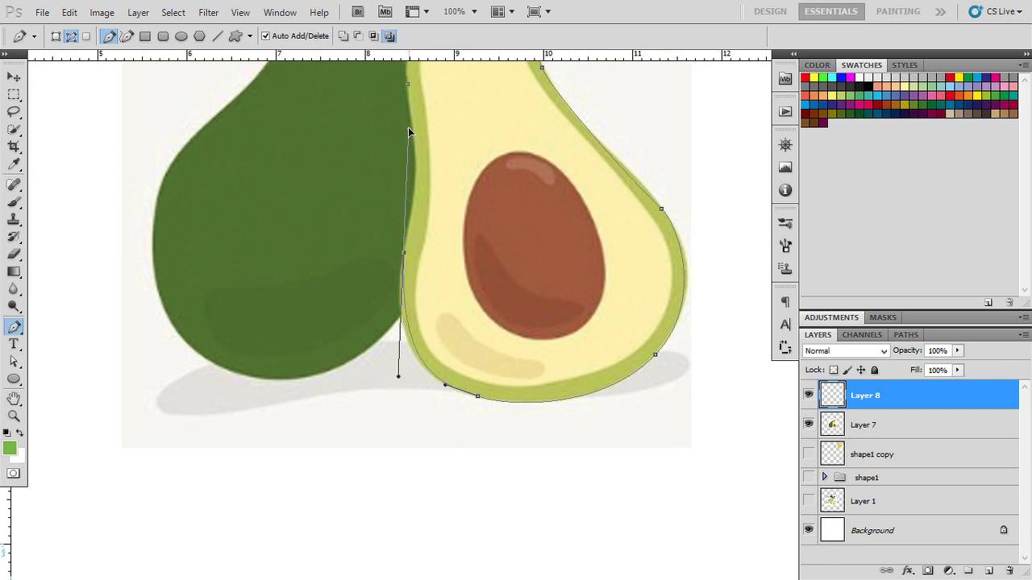
scroll(492, 241, up, 2)
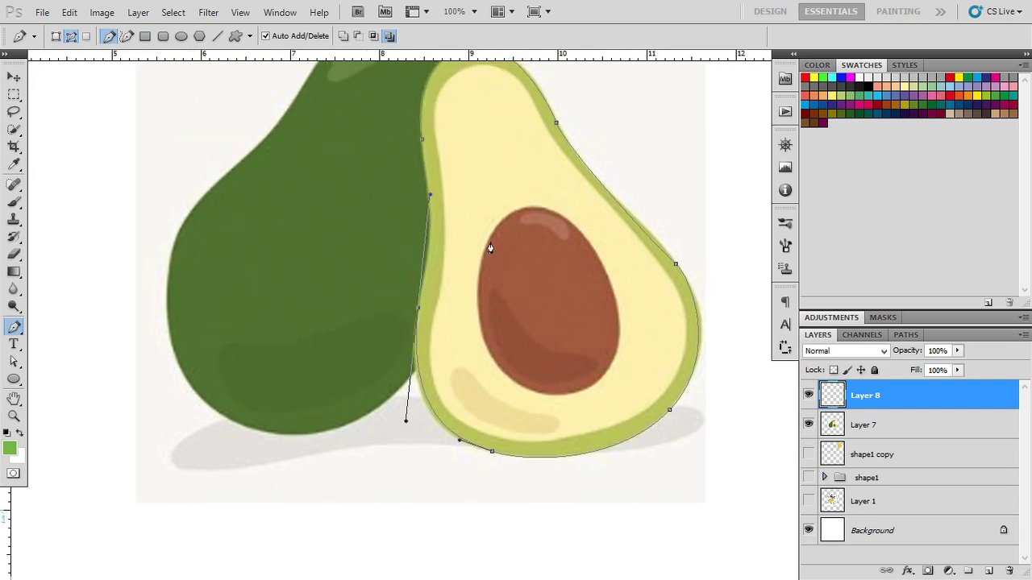
drag(423, 143, 388, 96)
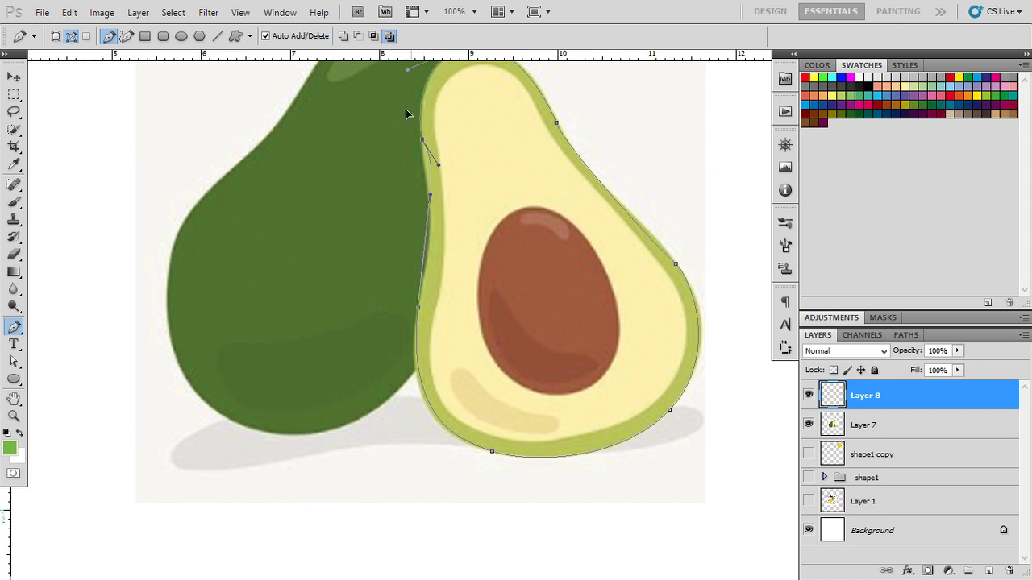
scroll(388, 97, up, 1)
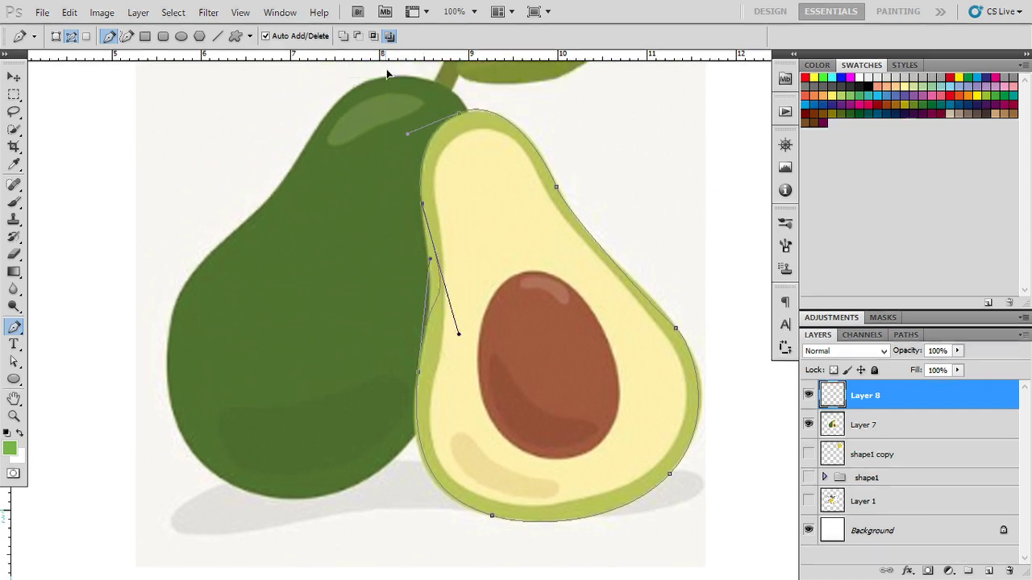
scroll(387, 96, up, 5)
mouse_move(388, 96)
mouse_down()
mouse_move(382, 181)
mouse_move(409, 206)
mouse_up()
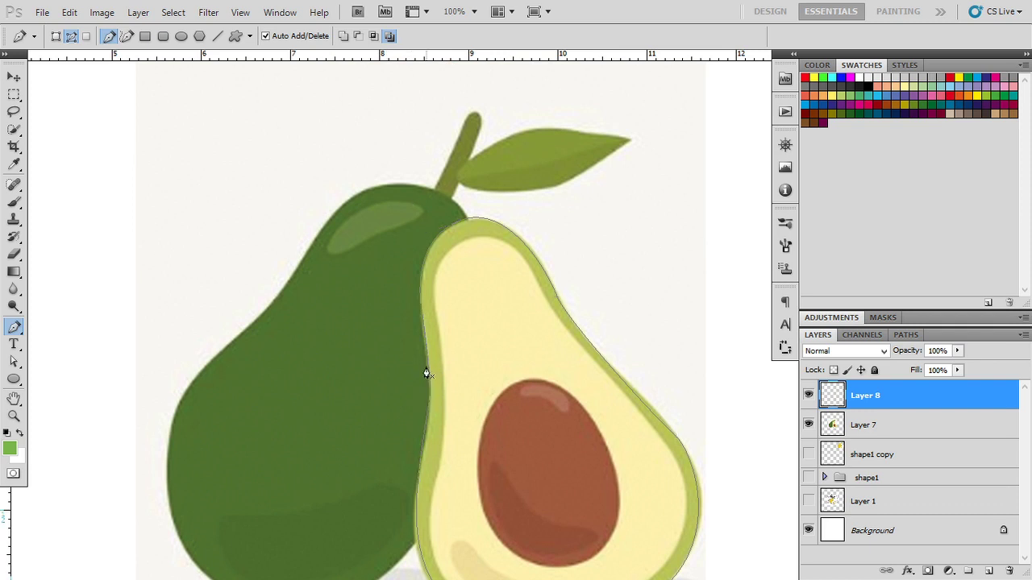
right_click(472, 311)
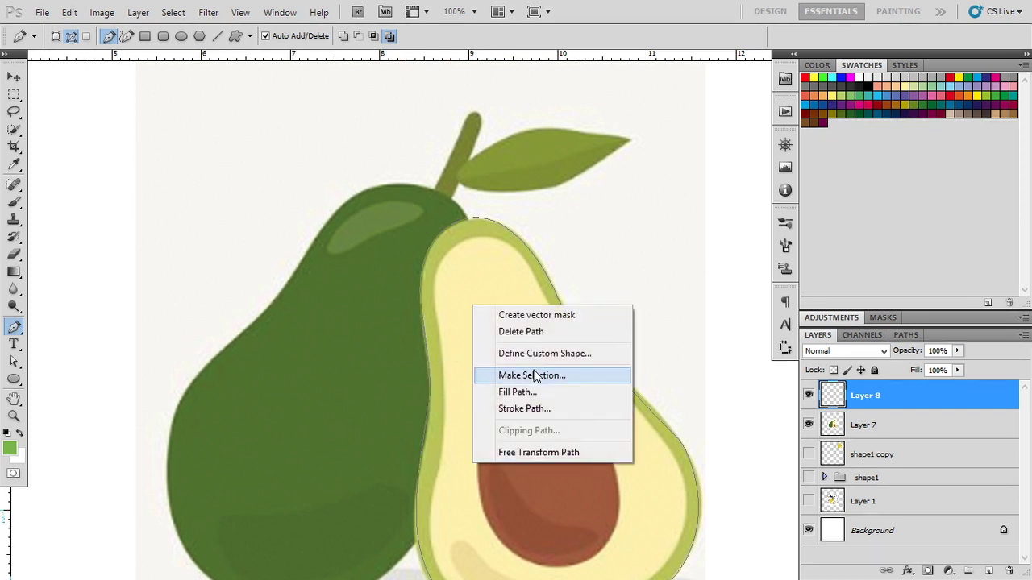
- Fill the traced avocado-half path with flat light green sampled from the reference, then deselect
click(525, 373)
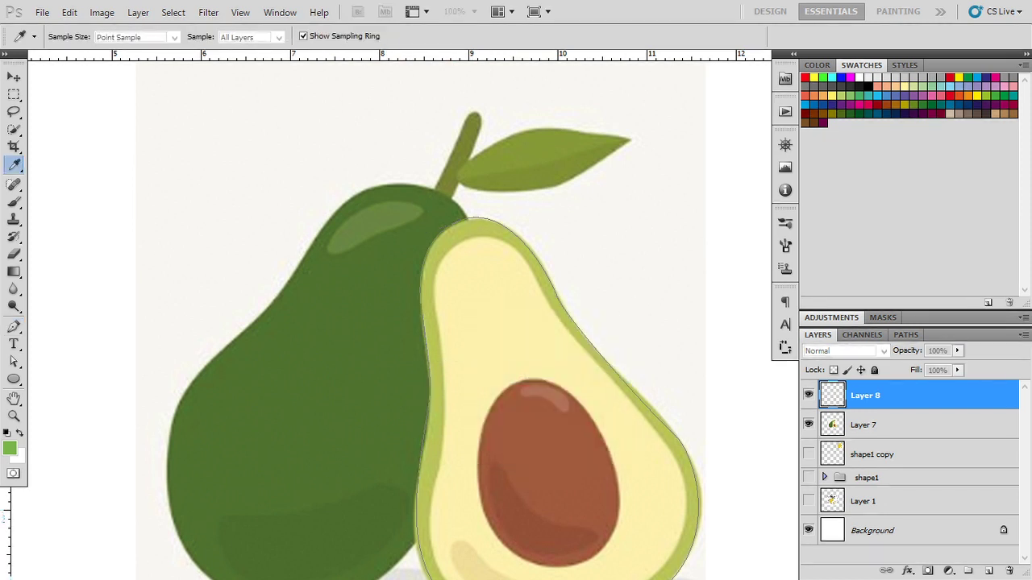
scroll(705, 334, down, 3)
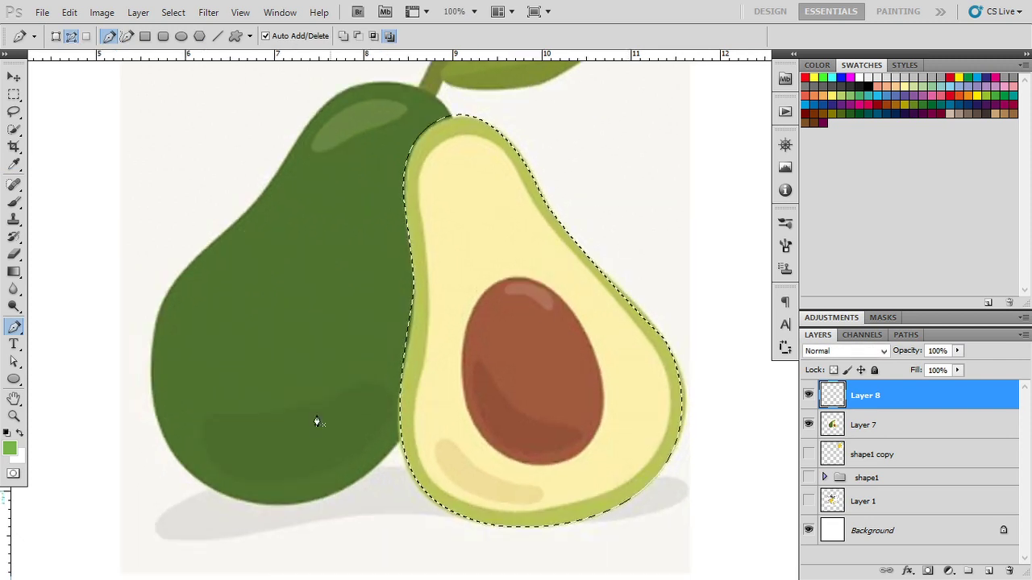
key(i)
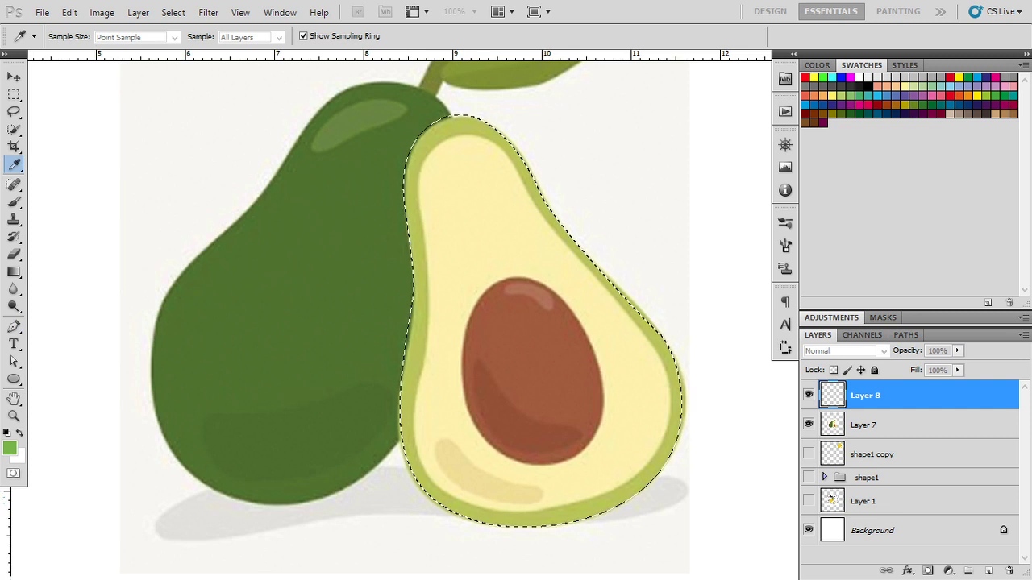
key(p)
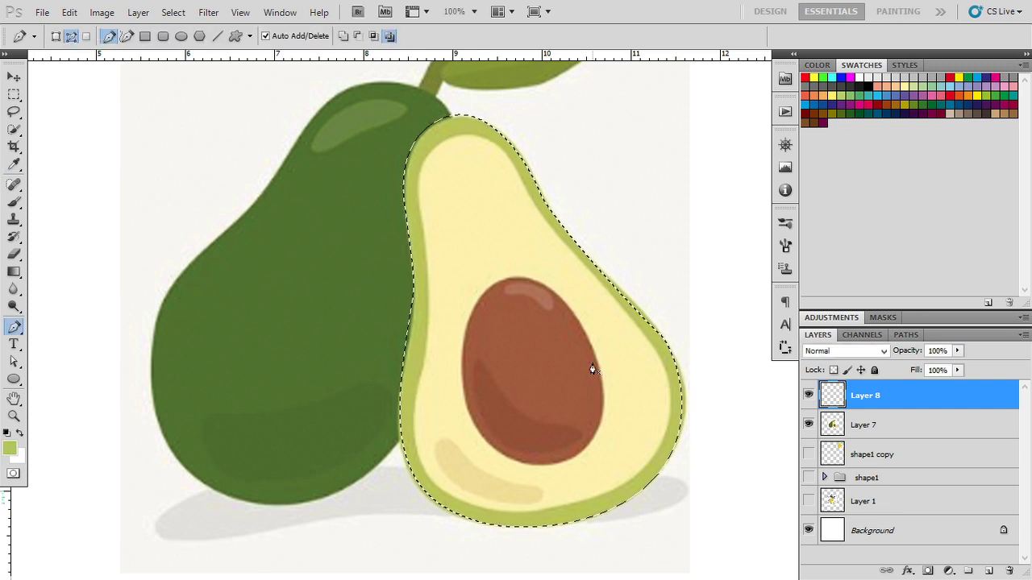
key(alt+BackSpace)
key(ctrl+d)
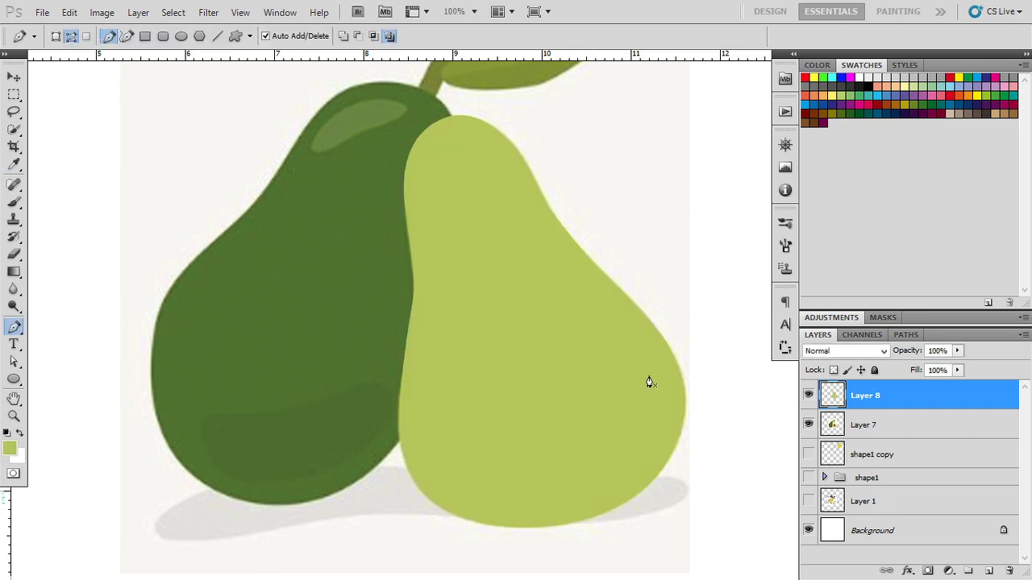
- Hide Layer 8's green fill and briefly toggle the Layer 7 avocado reference off and on
click(808, 396)
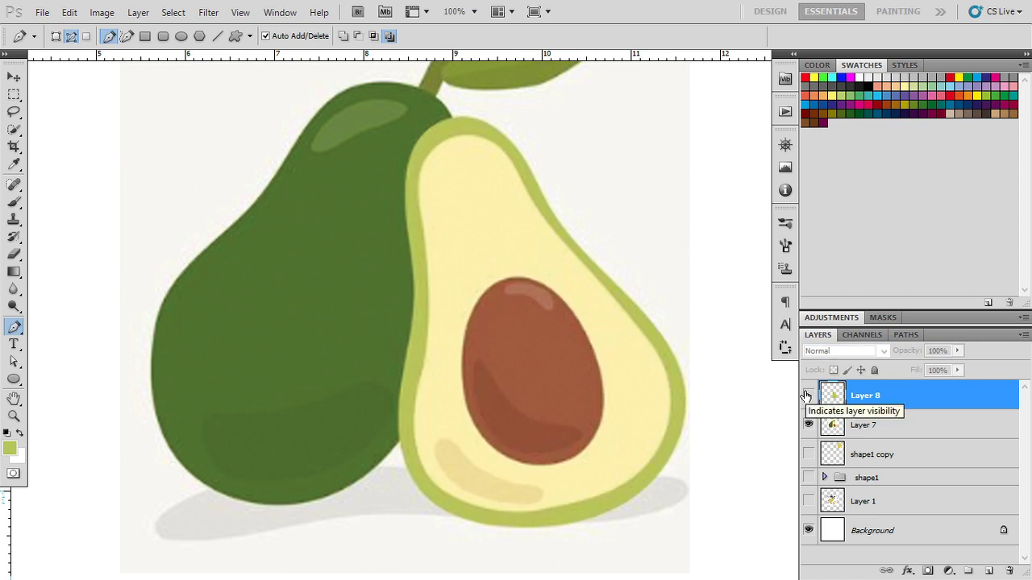
click(808, 424)
click(807, 425)
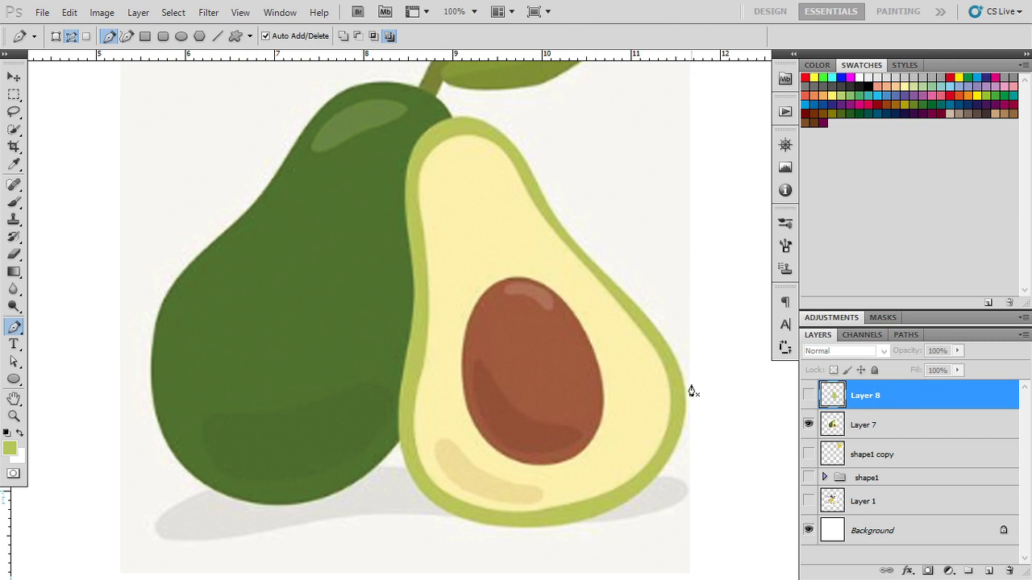
- Show the green pear Layer 8, duplicate it, then hide both pear layers
click(808, 396)
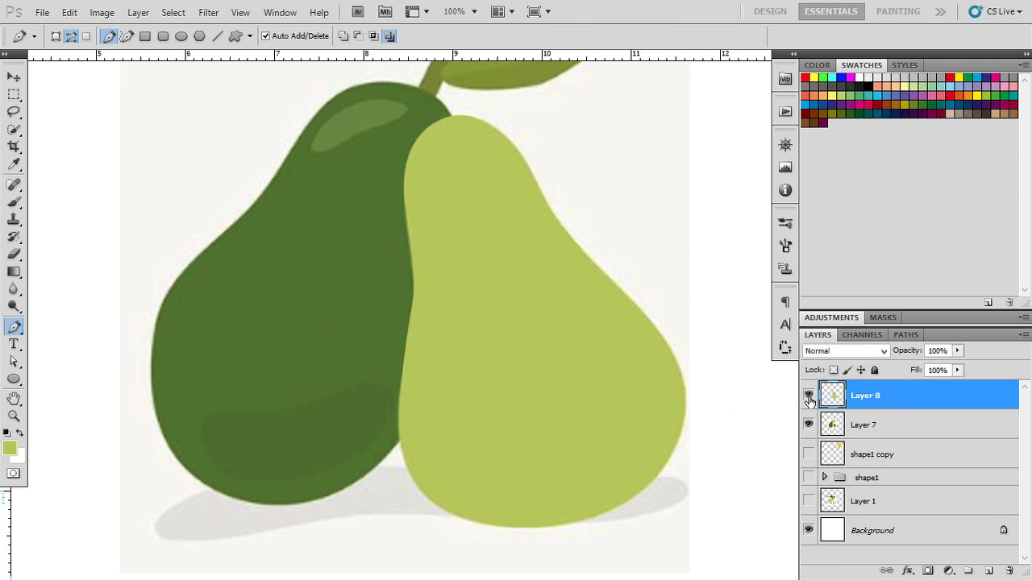
key(ctrl+j)
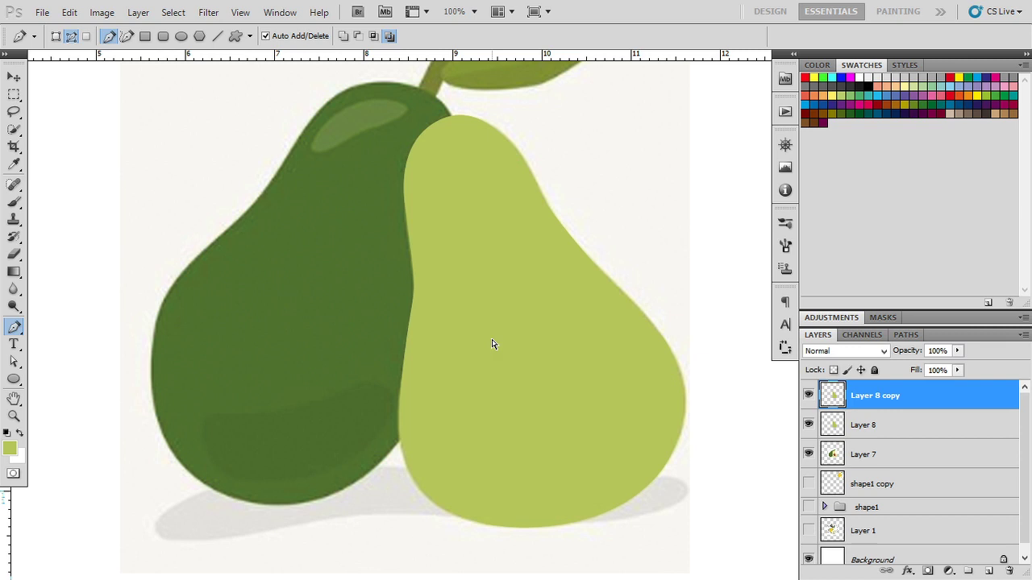
key(ctrl+t)
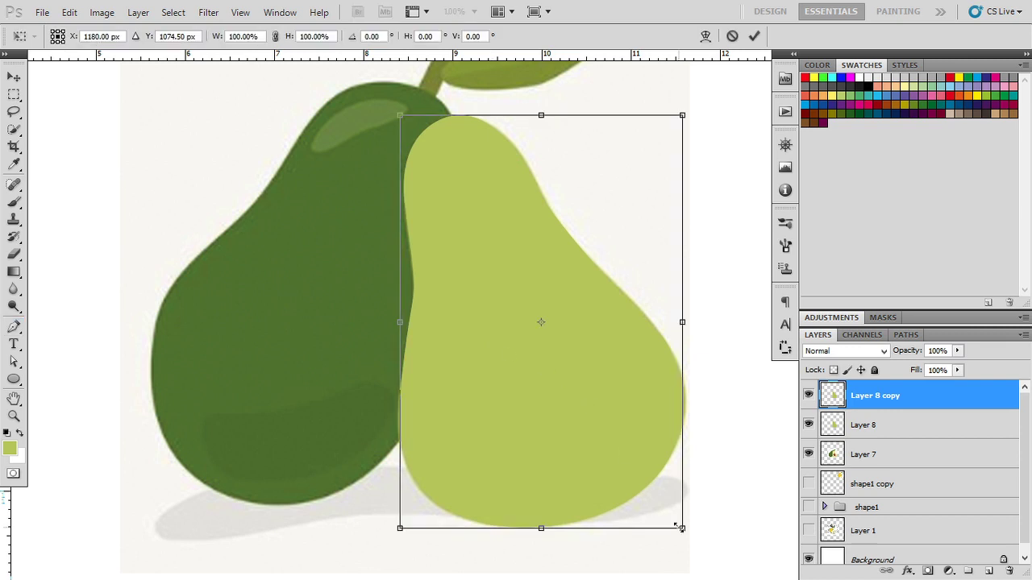
key(Return)
key(p)
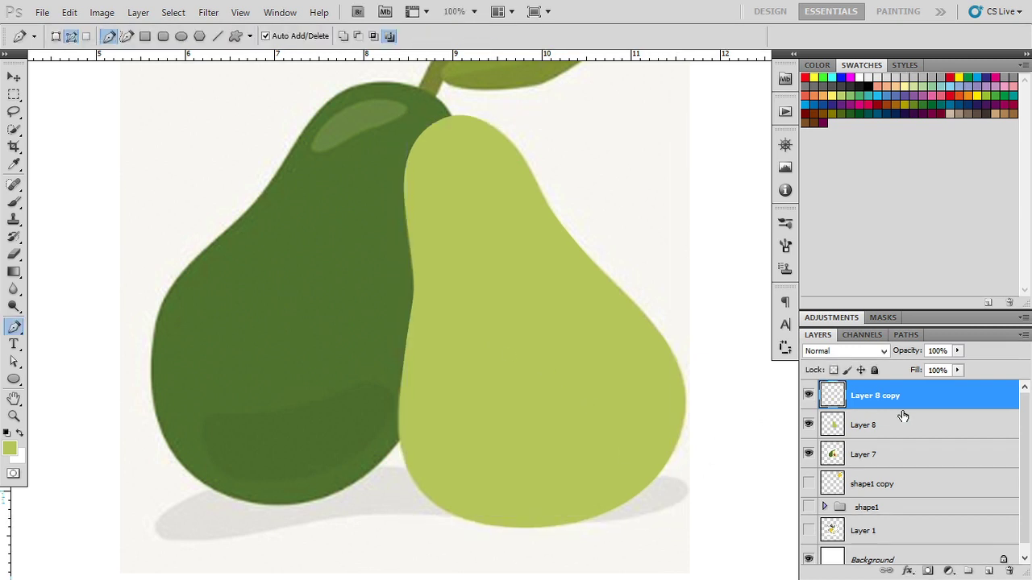
click(903, 416)
click(919, 403)
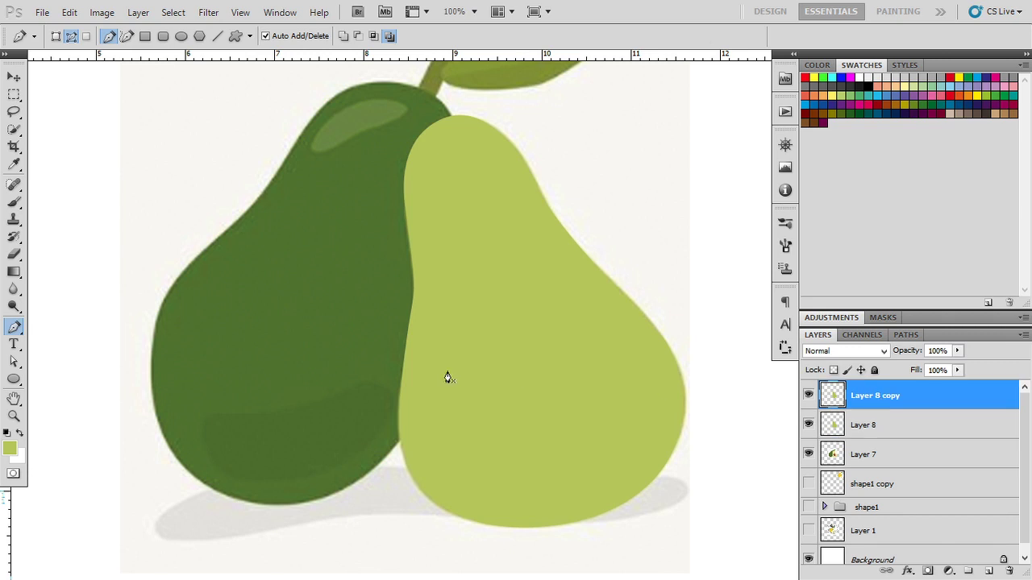
click(809, 425)
click(809, 395)
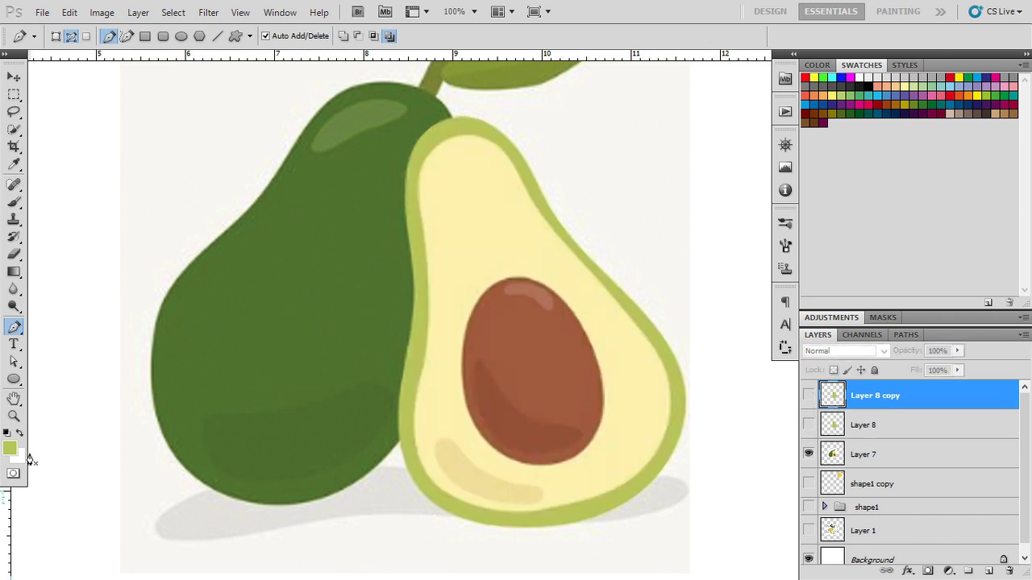
- Sample the pale yellow avocado flesh colour and show the pear copy again
key(i)
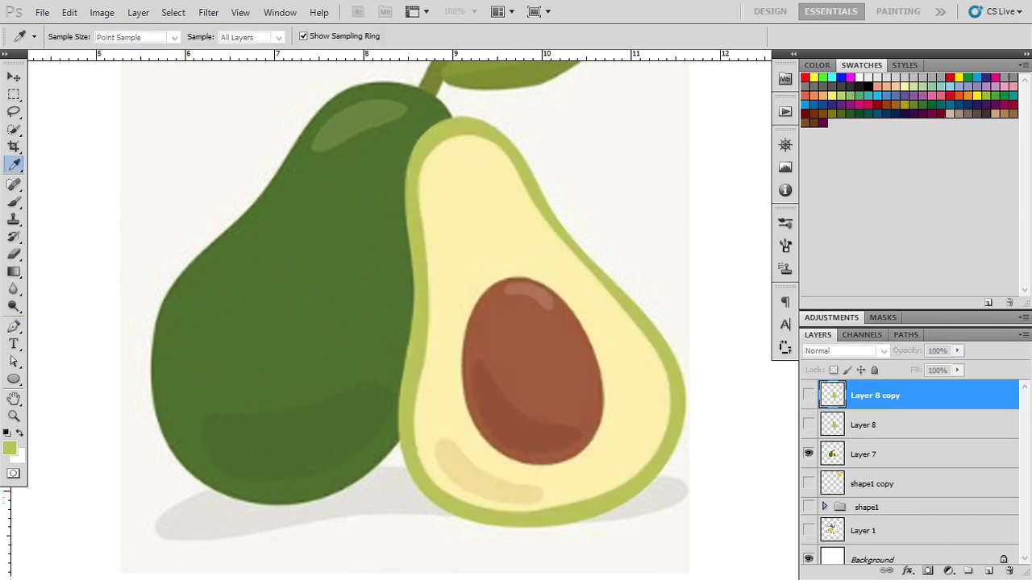
click(516, 209)
key(p)
click(809, 395)
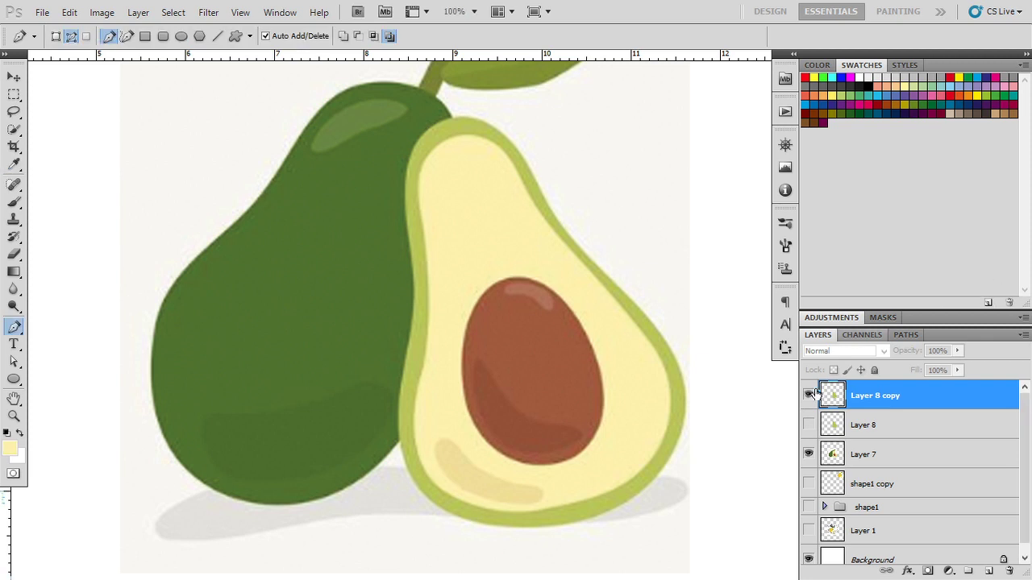
key(h)
- Give Layer 8 copy a Color Overlay in the sampled pale yellow
double_click(957, 398)
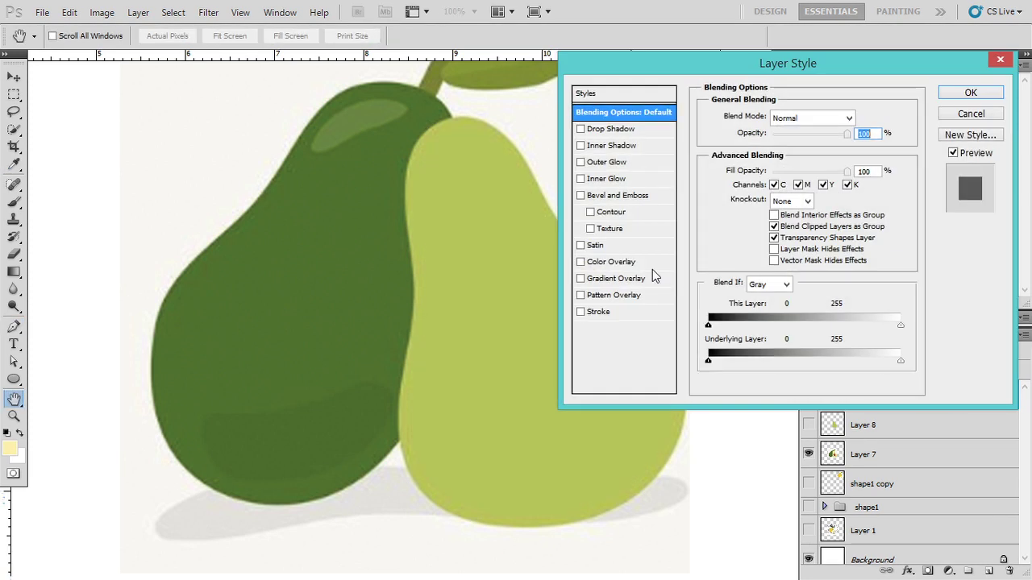
click(630, 264)
click(855, 117)
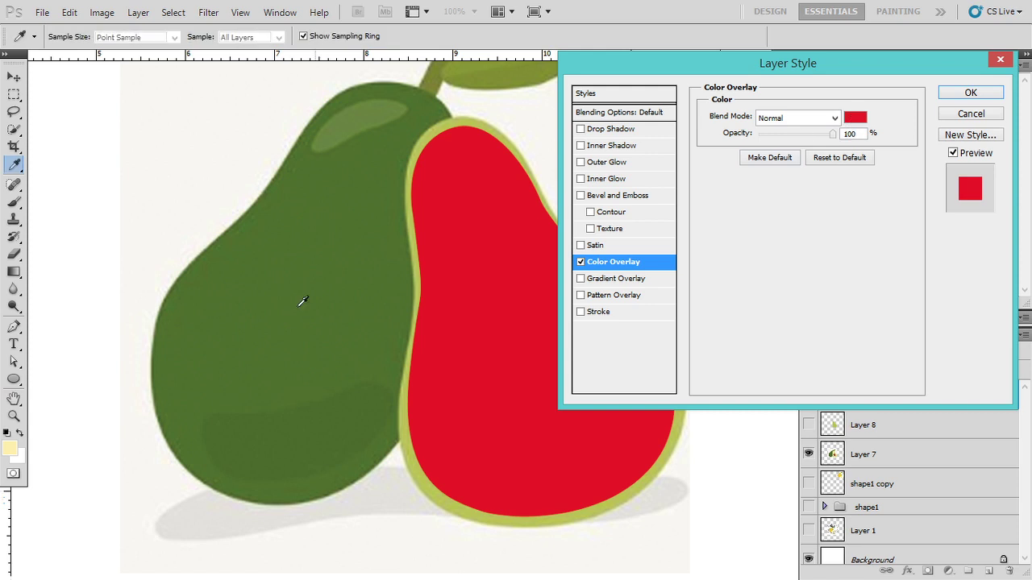
click(10, 446)
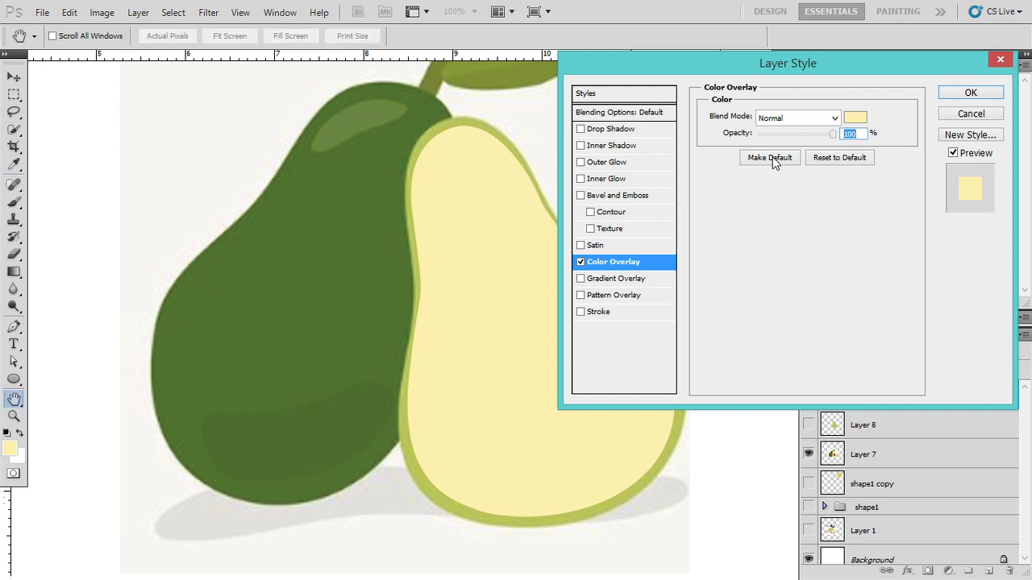
click(962, 98)
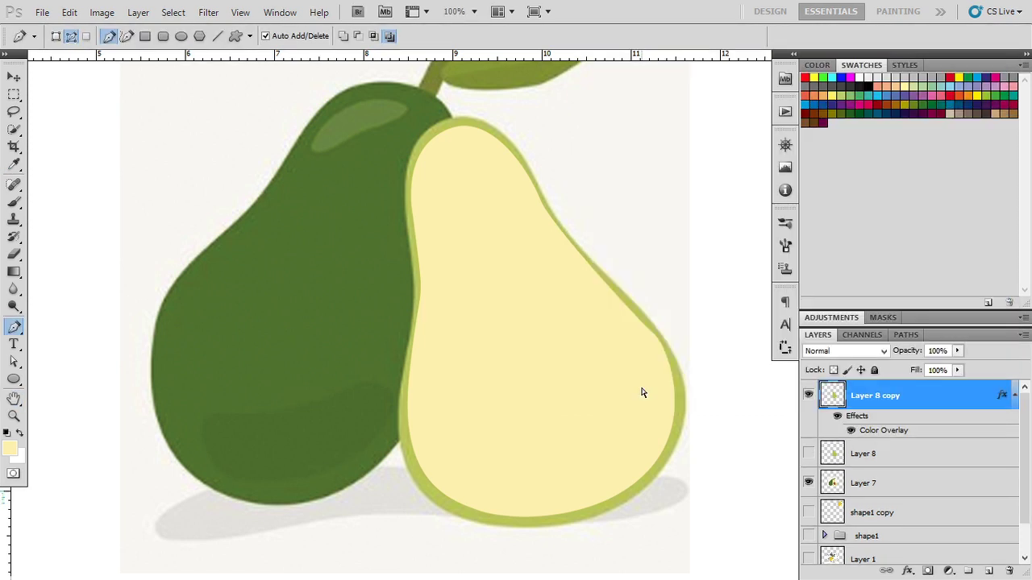
key(ctrl+t)
- Scale the cream pear to about 96% so a green rim shows around it
drag(675, 522, 675, 513)
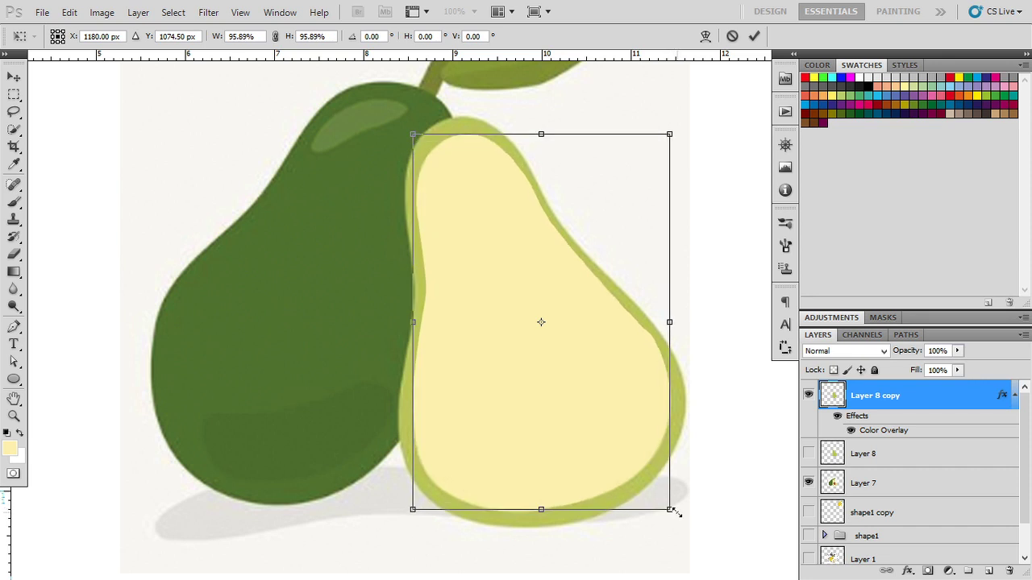
key(Return)
key(p)
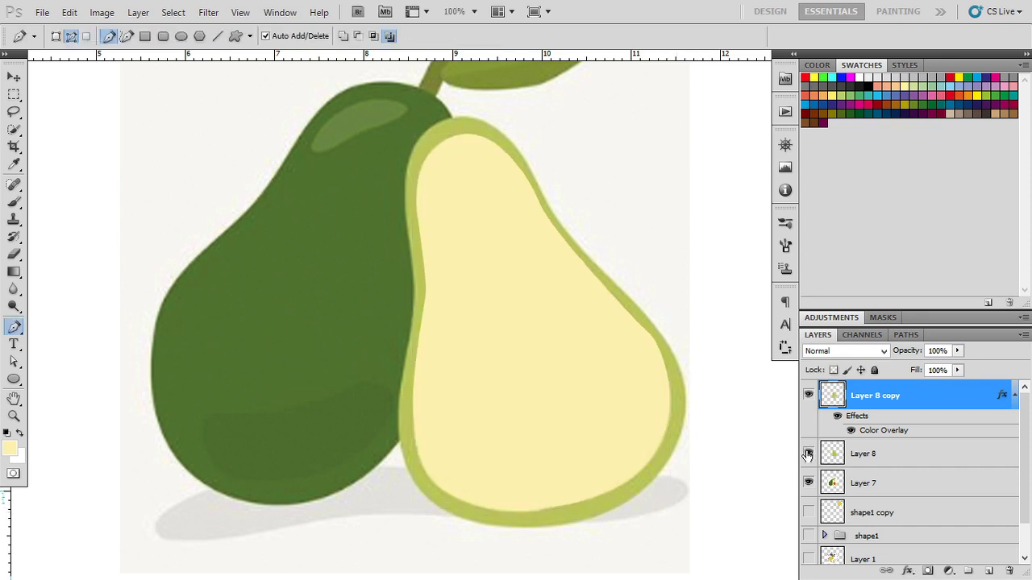
click(807, 455)
click(808, 455)
click(808, 454)
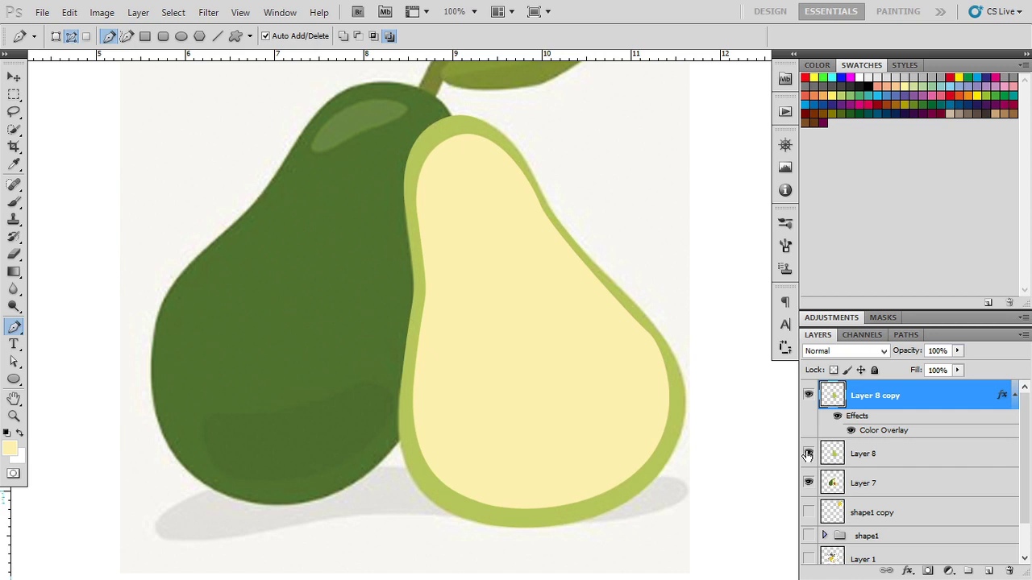
click(808, 395)
click(809, 395)
click(808, 395)
click(809, 396)
- Nudge the cream pear slightly left and up to centre the rim
click(15, 77)
key(Left)
key(Left)
key(Right)
key(Left)
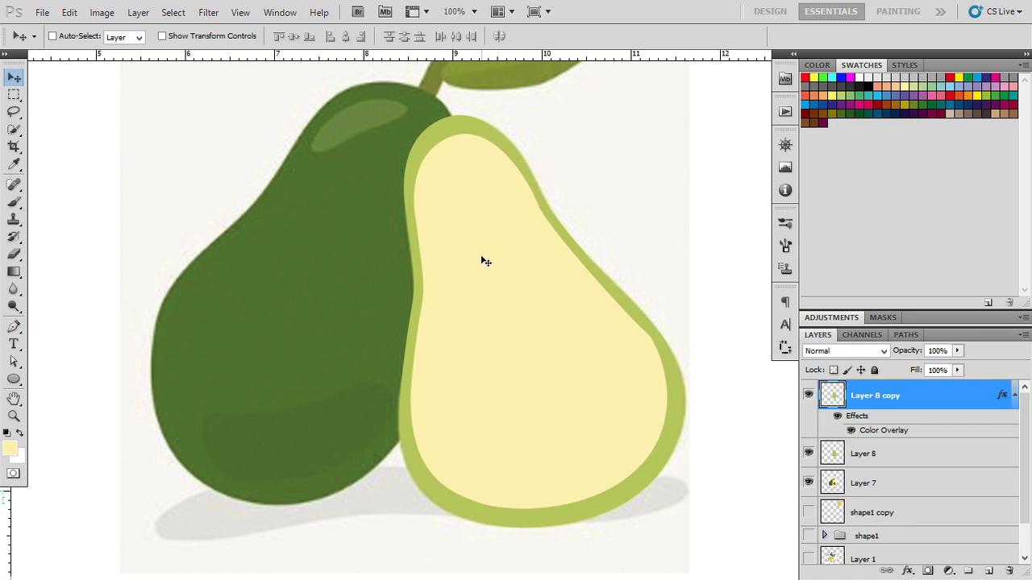
key(Left)
key(Down)
key(Down)
key(Right)
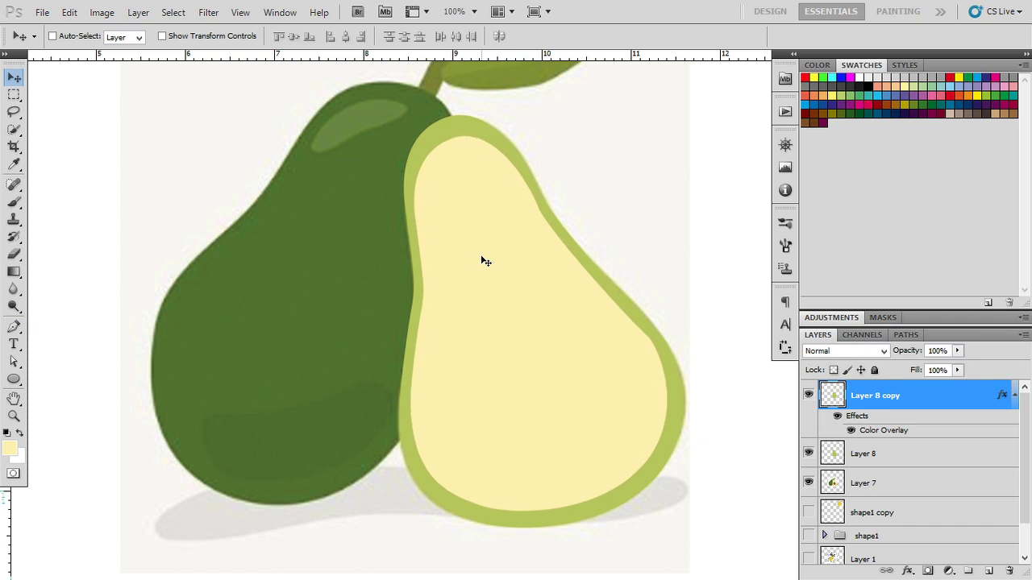
key(Up)
key(Up)
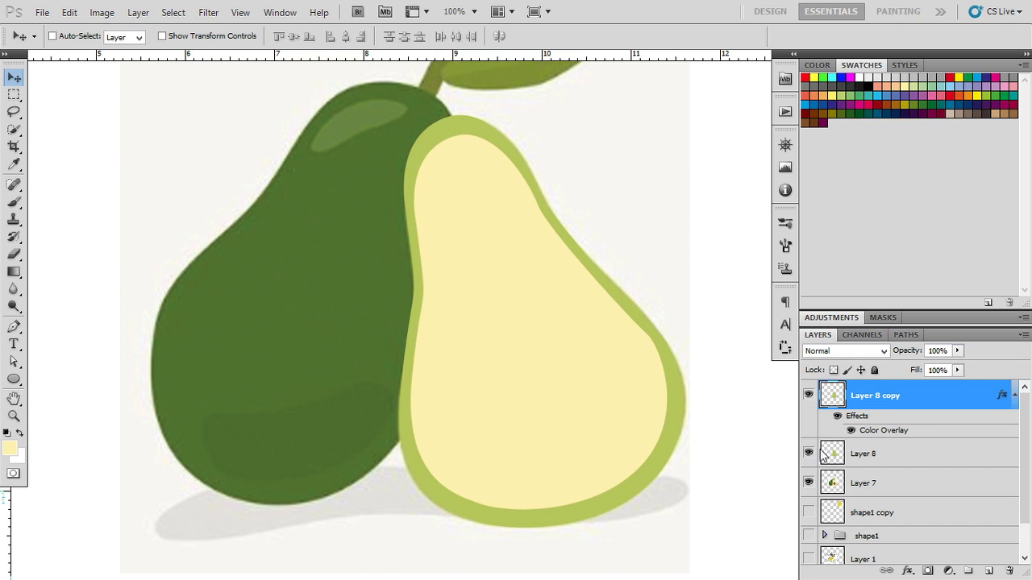
- Group both pear layers as 'shape2' and hide the group
shift+click(830, 453)
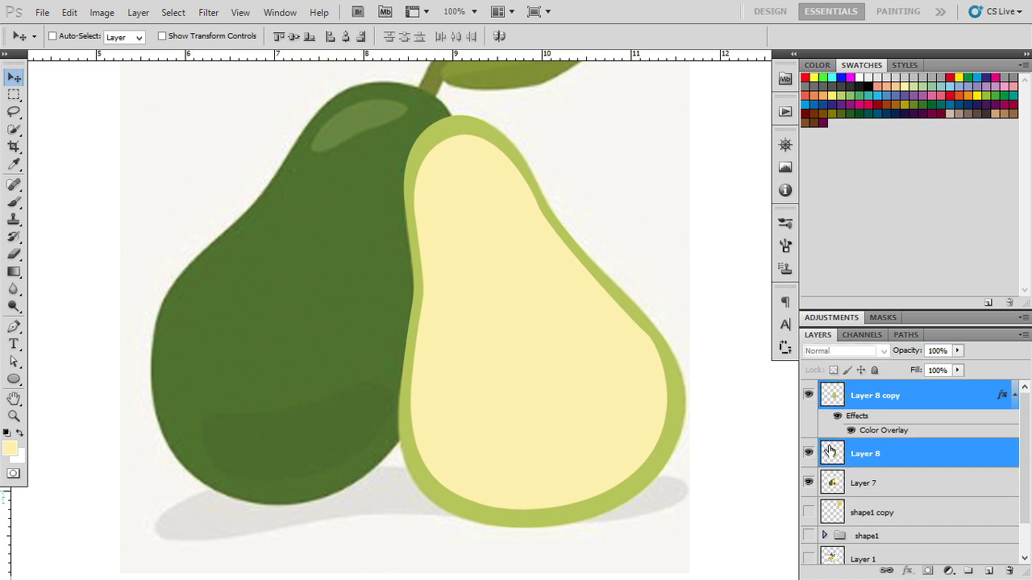
key(ctrl+g)
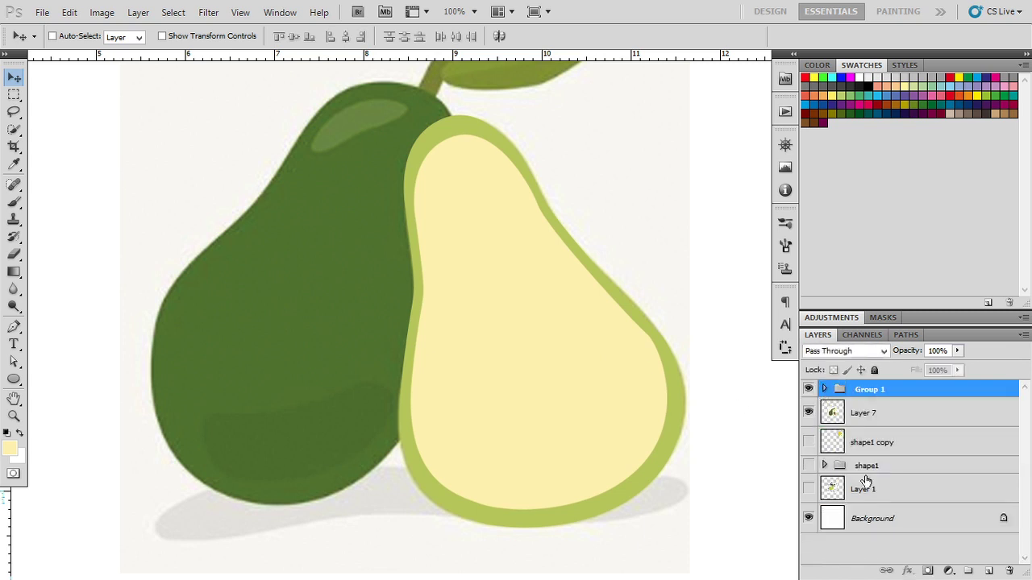
double_click(878, 390)
text(s)
key(Return)
click(809, 389)
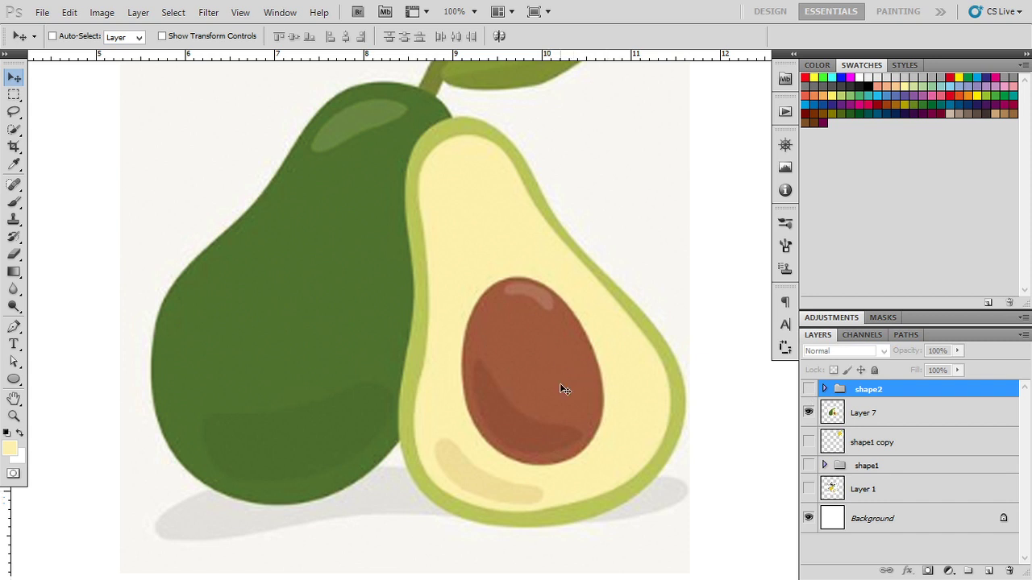
- On a new layer, start a curved Pen path along the pit's top and right edge
scroll(562, 389, up, 3)
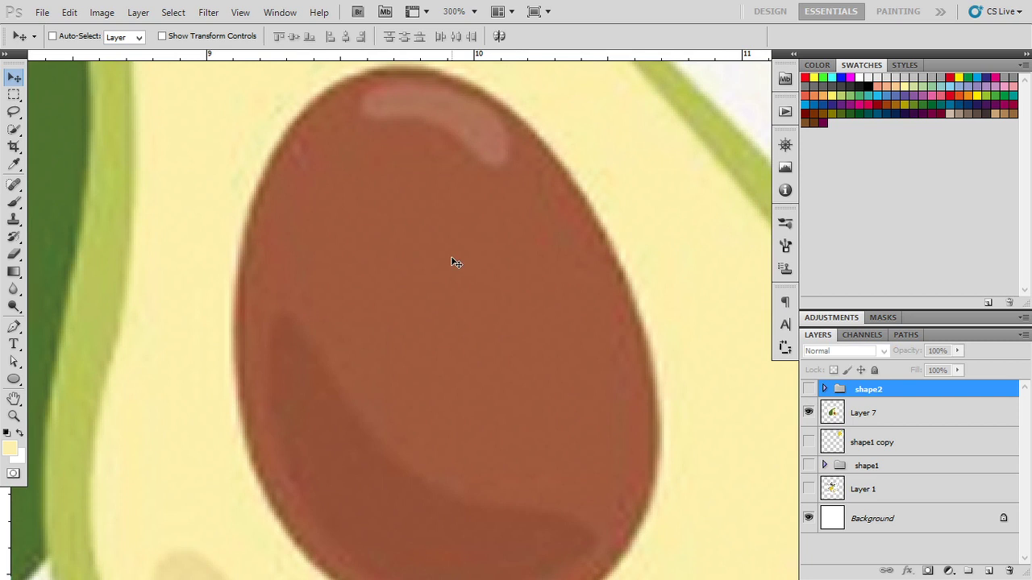
scroll(450, 273, down, 1)
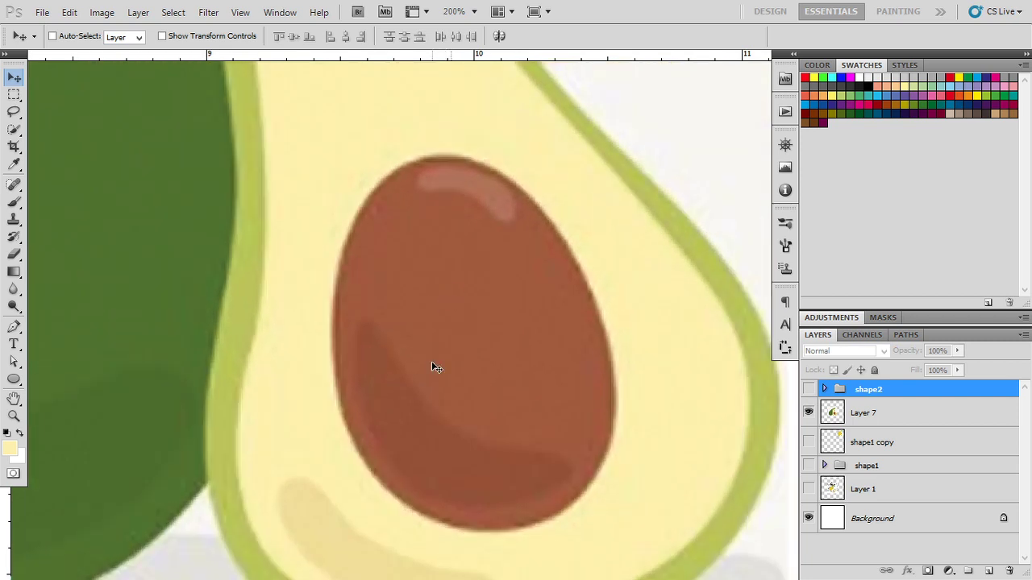
key(p)
click(989, 571)
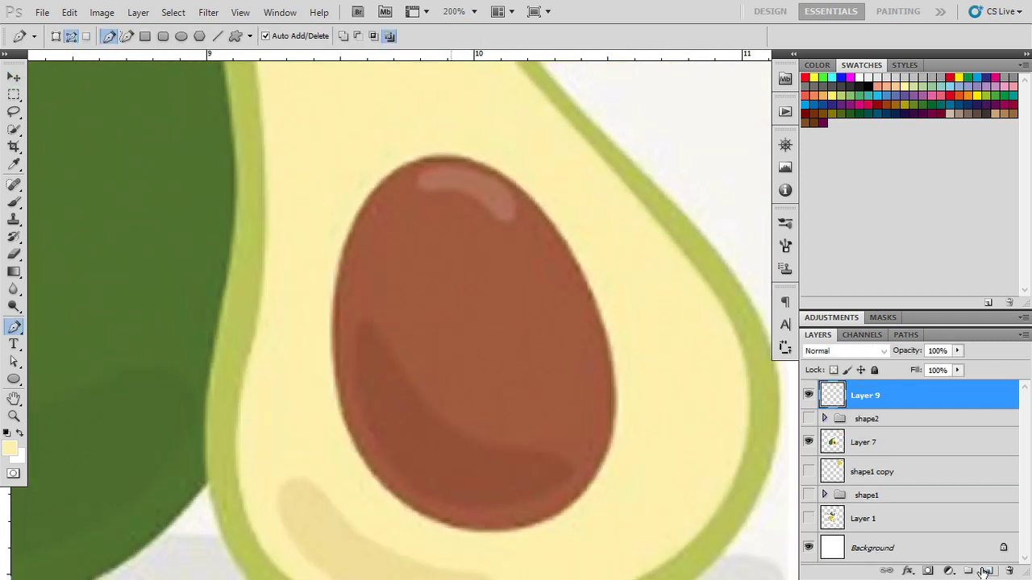
drag(437, 161, 524, 166)
drag(590, 299, 593, 321)
drag(570, 504, 551, 512)
key(ctrl+z)
drag(603, 342, 610, 355)
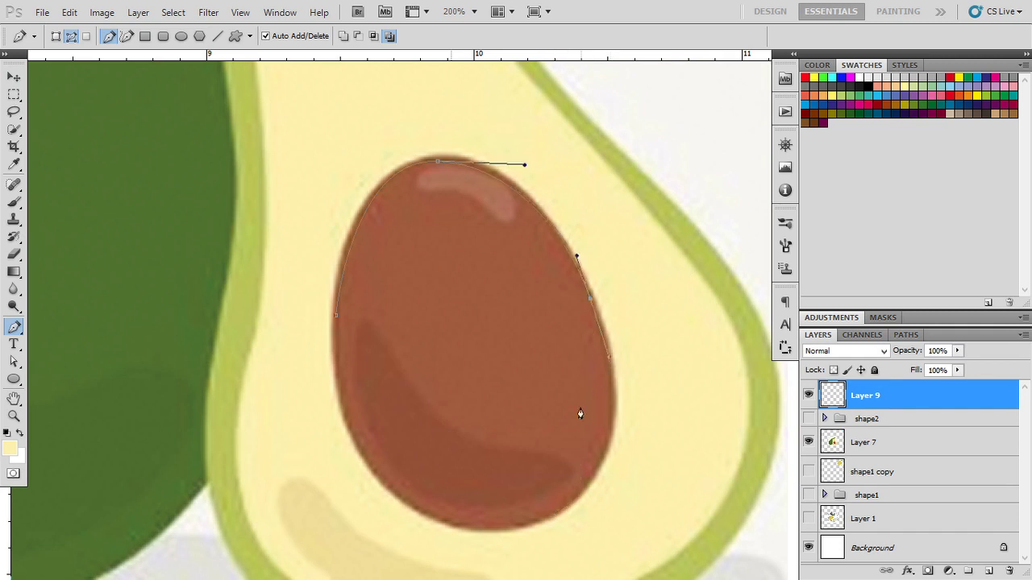
drag(593, 468, 562, 498)
- Continue the path around the pit's bottom and left side and close it
drag(564, 419, 670, 395)
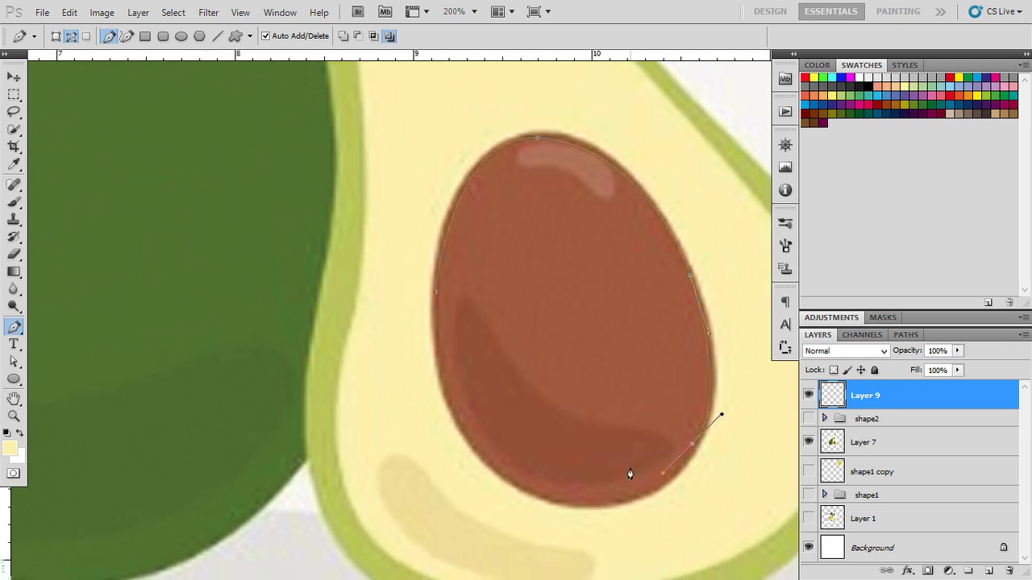
ctrl+click(698, 459)
click(698, 442)
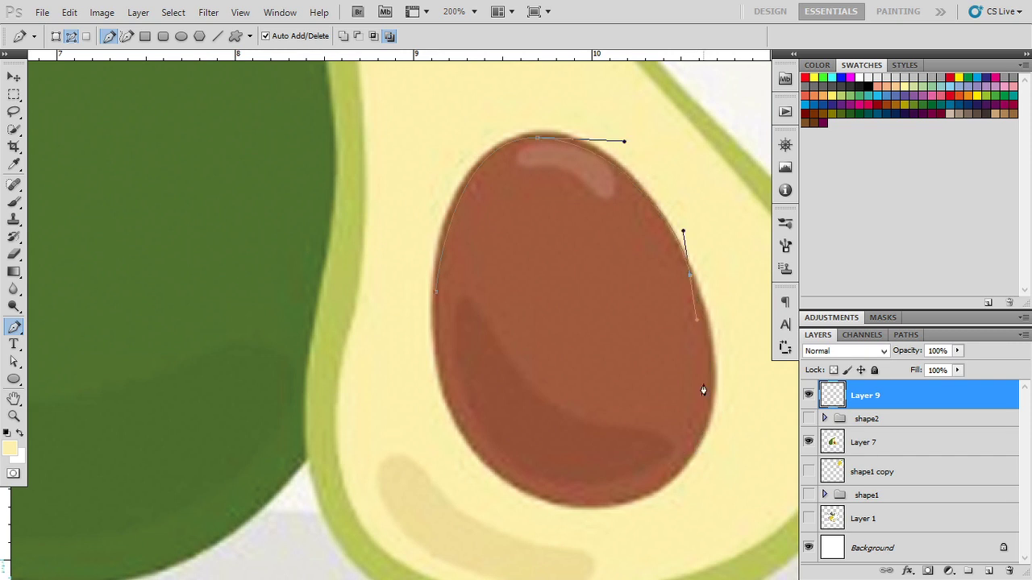
drag(695, 450, 654, 509)
drag(530, 494, 494, 458)
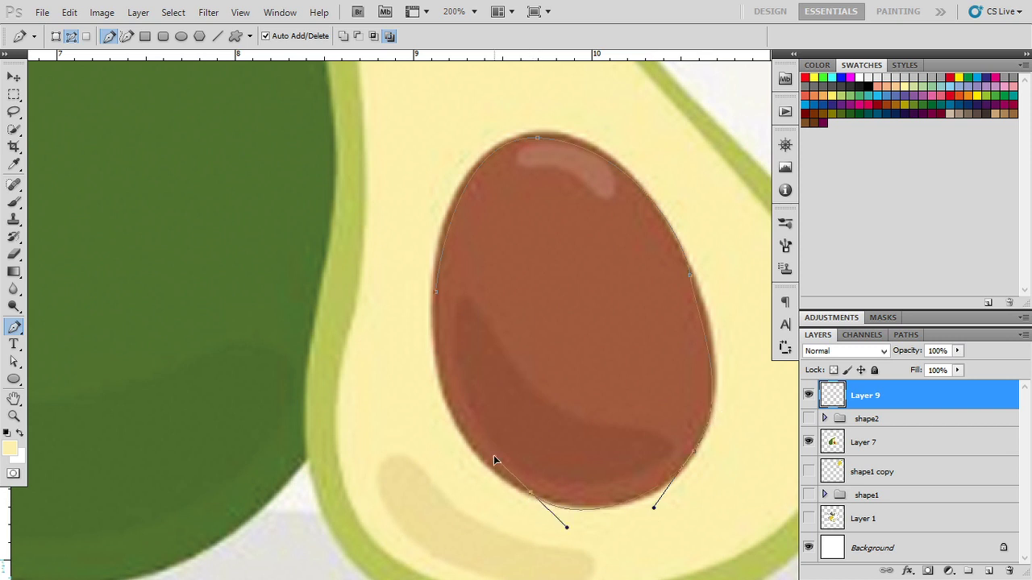
drag(436, 301, 445, 183)
right_click(530, 350)
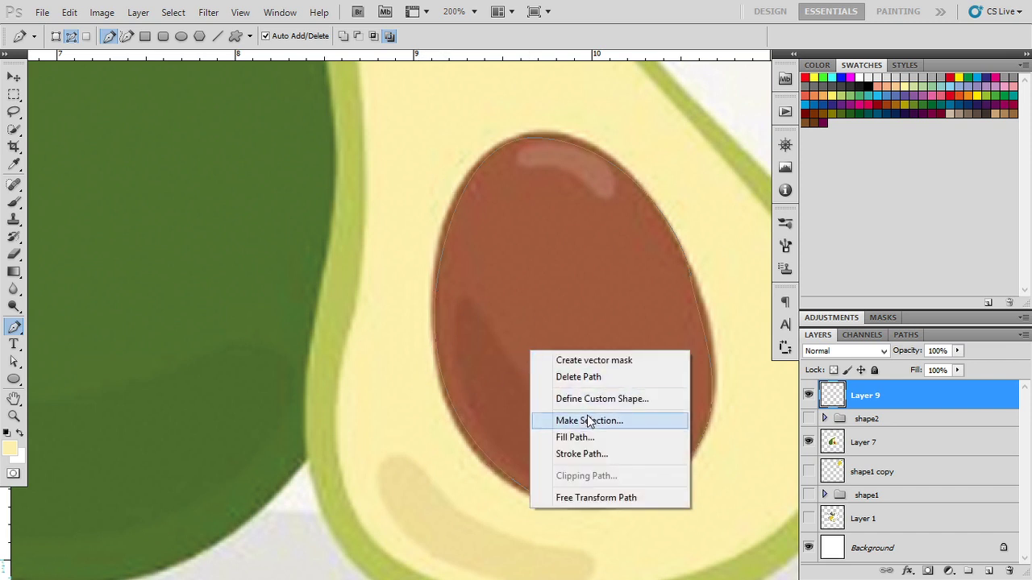
- Turn the pit path into a selection and fill it on Layer 9 with the sampled pit brown
key(i)
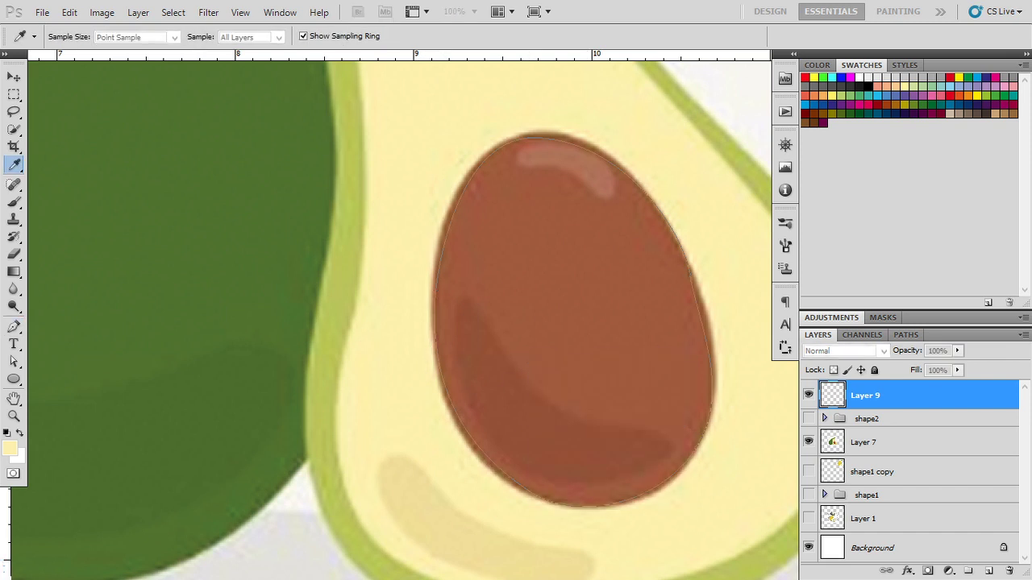
key(p)
key(ctrl+Return)
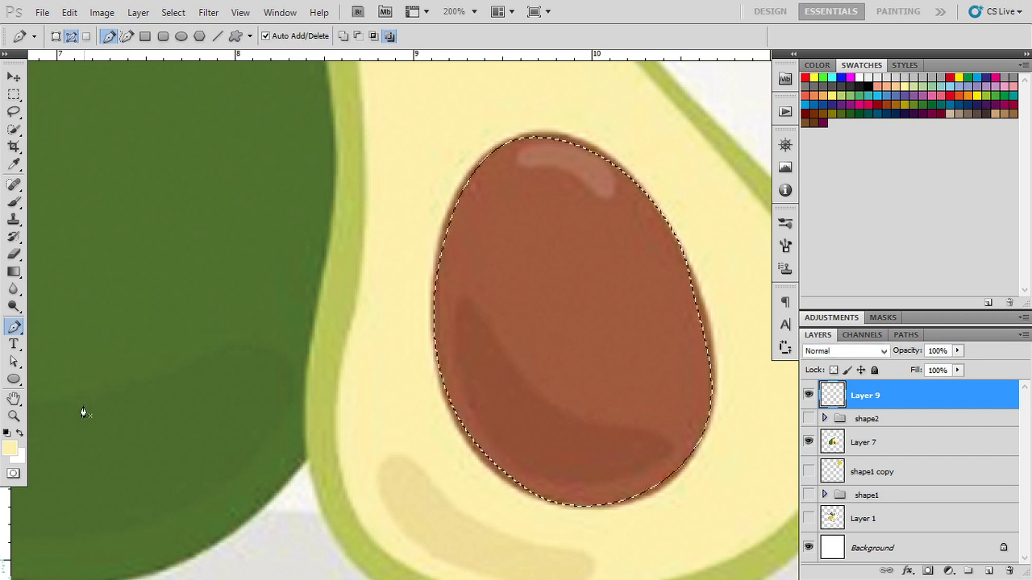
key(i)
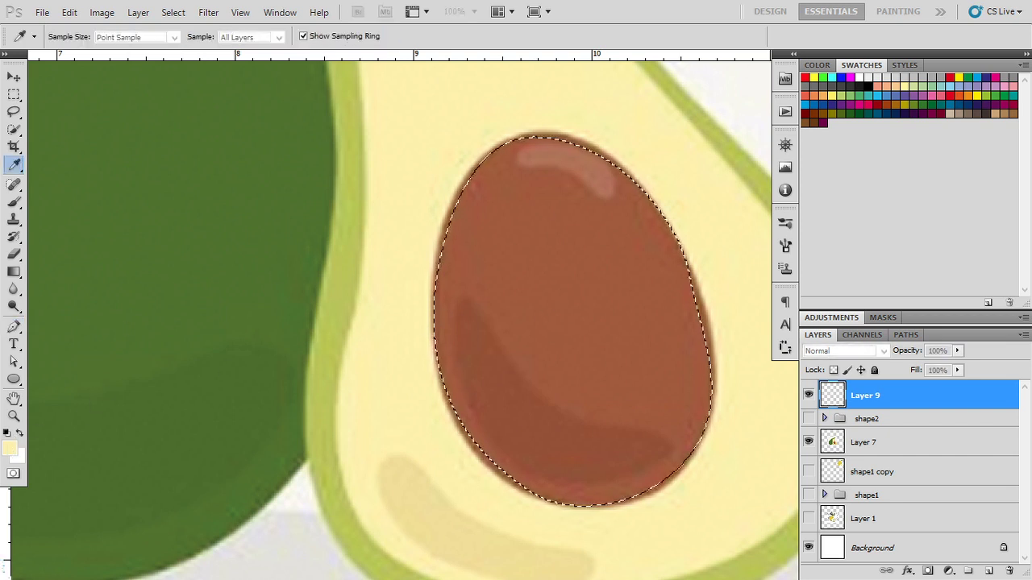
click(468, 346)
key(p)
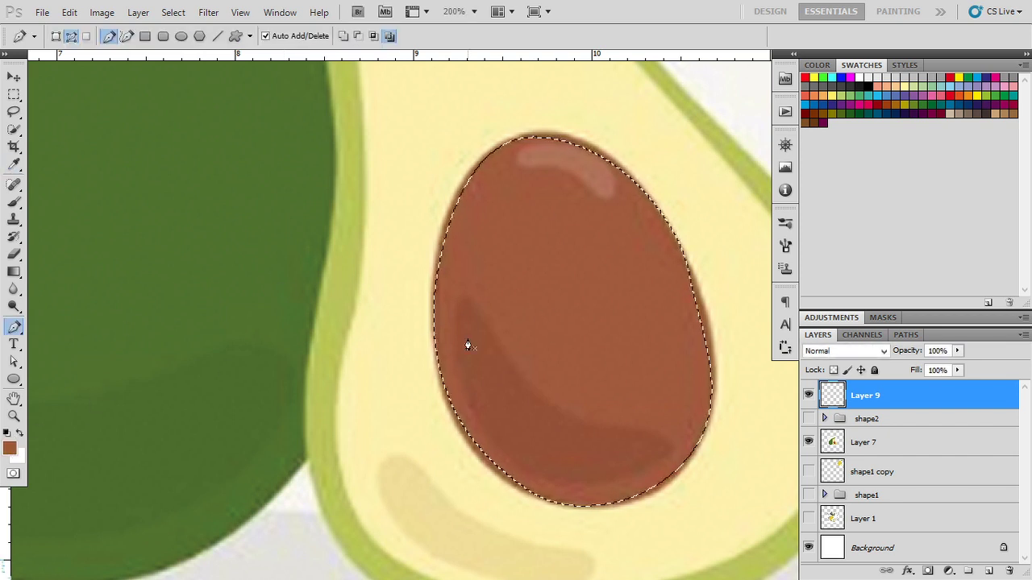
key(alt+BackSpace)
key(ctrl+d)
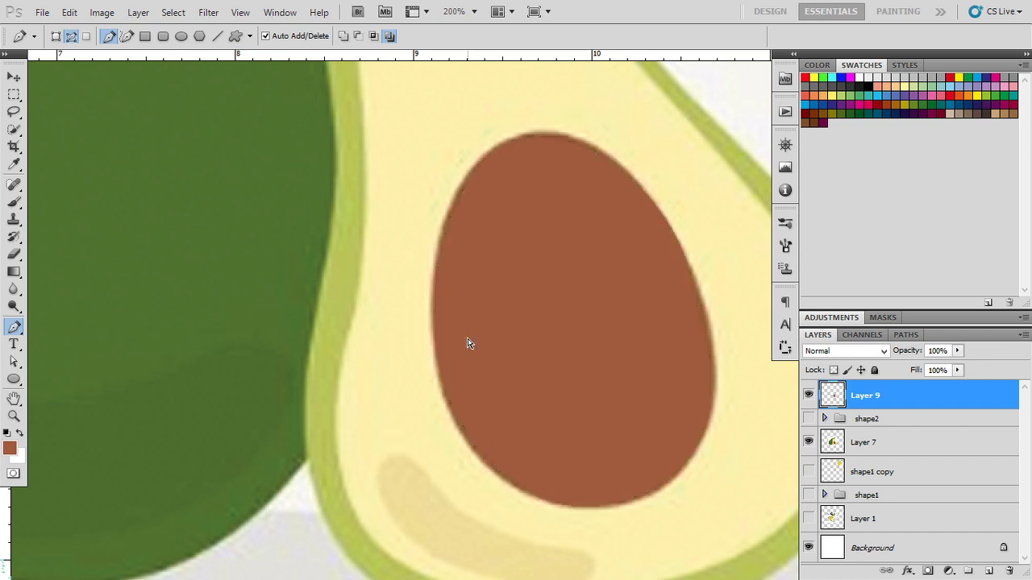
click(808, 395)
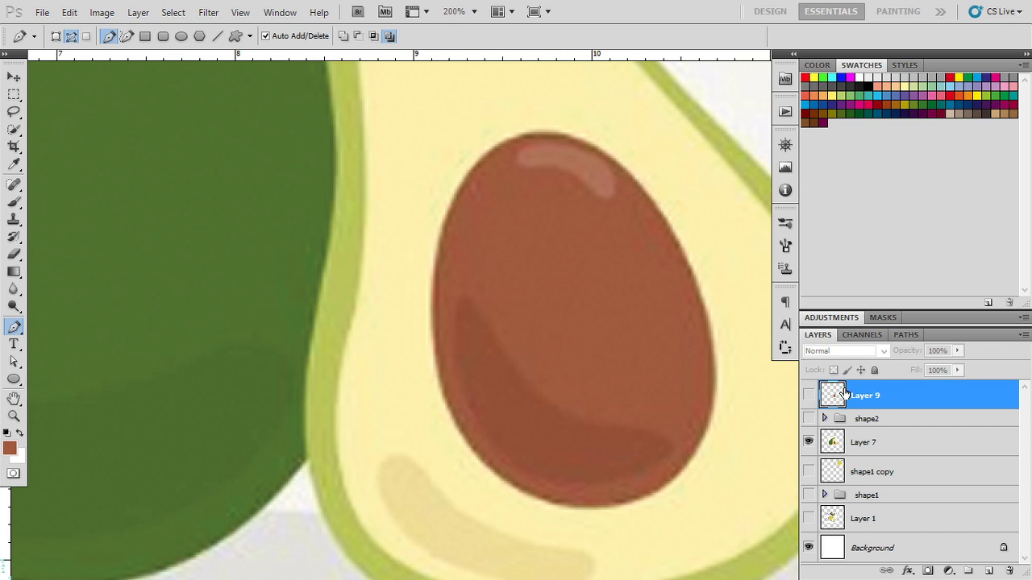
click(808, 395)
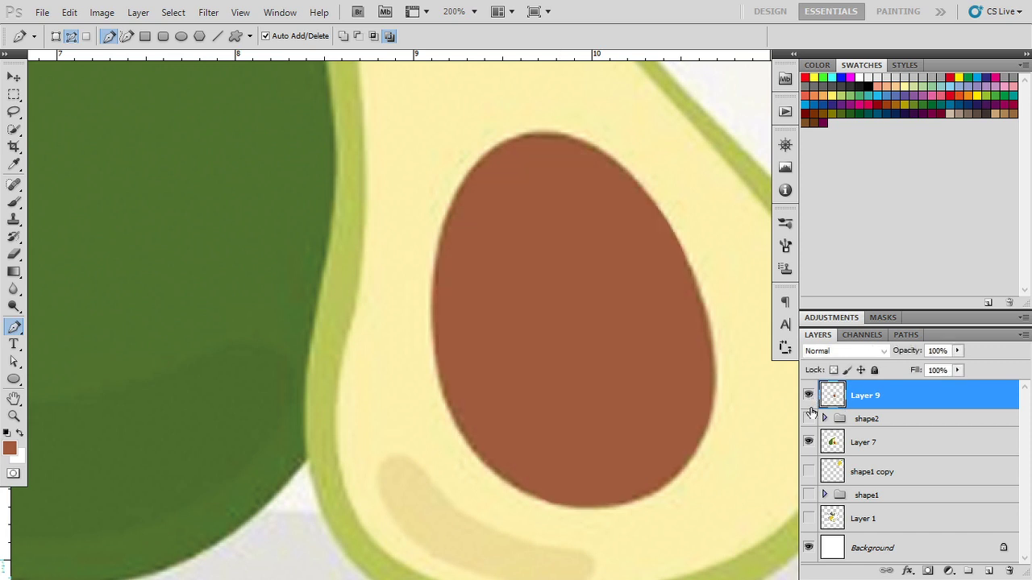
- On new Layer 10, paint two soft peach highlights on the pit with a larger brush
click(990, 568)
key(b)
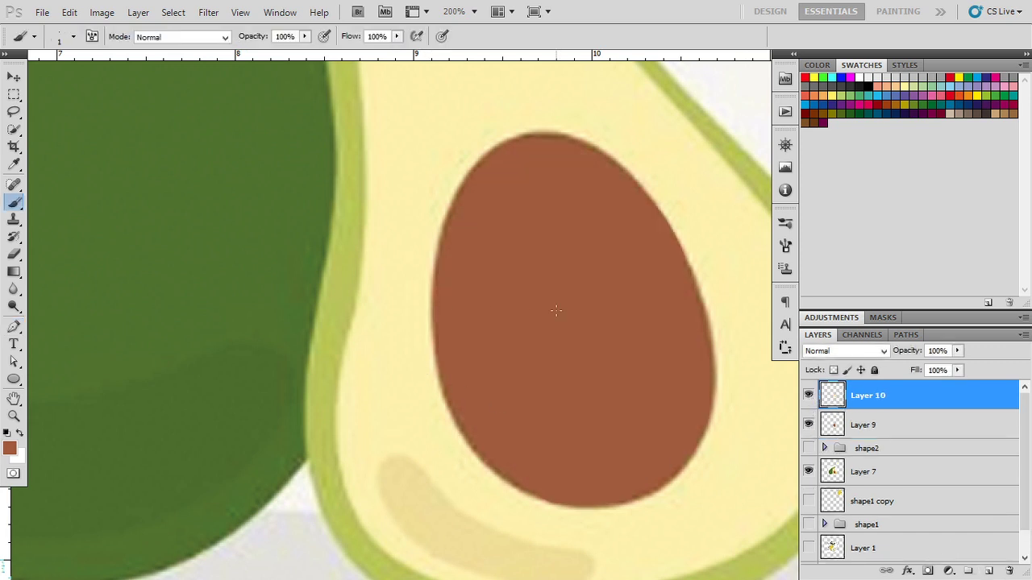
key(bracketright)
key(bracketright)
key(bracketright)
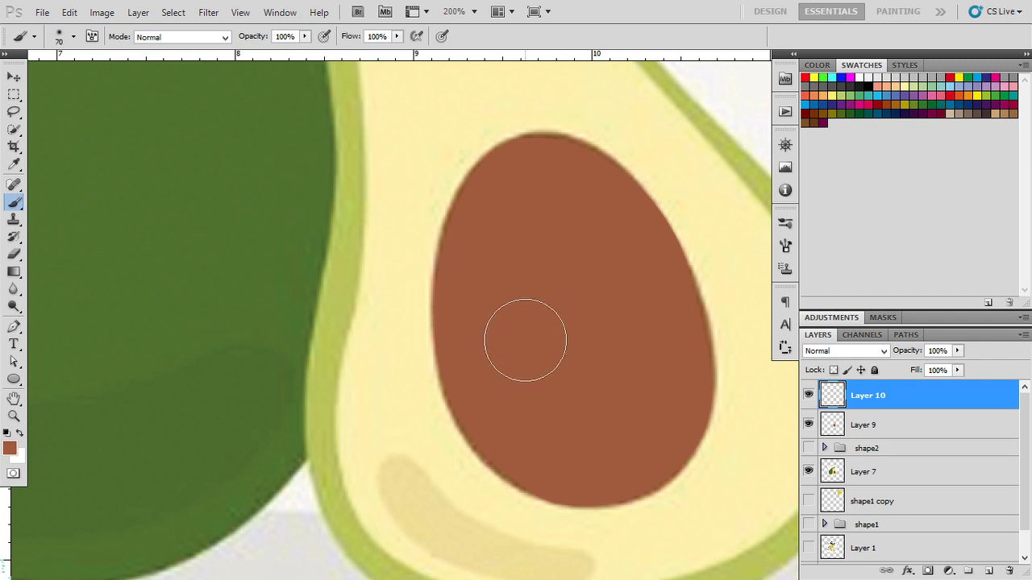
click(21, 433)
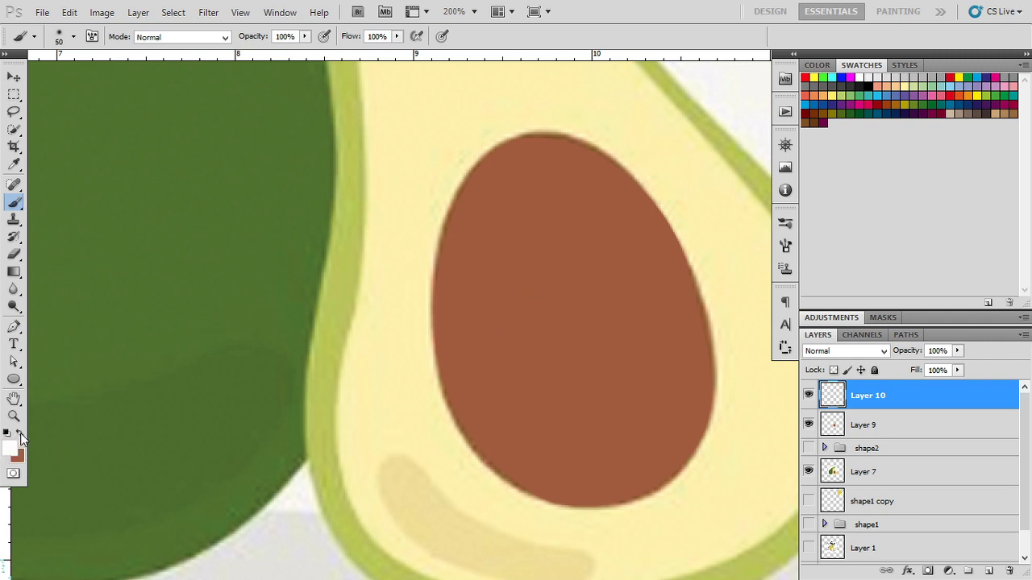
key(i)
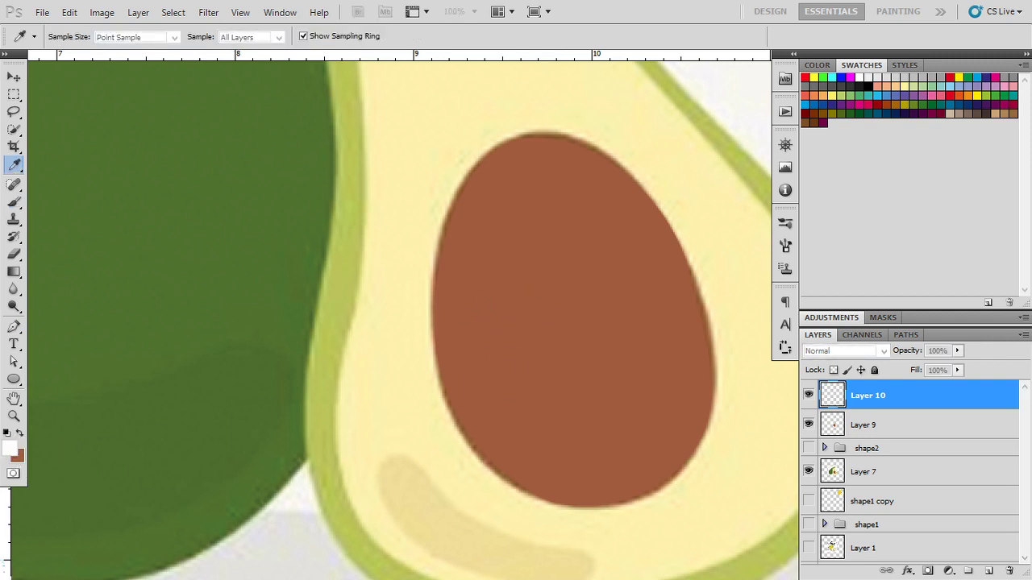
key(b)
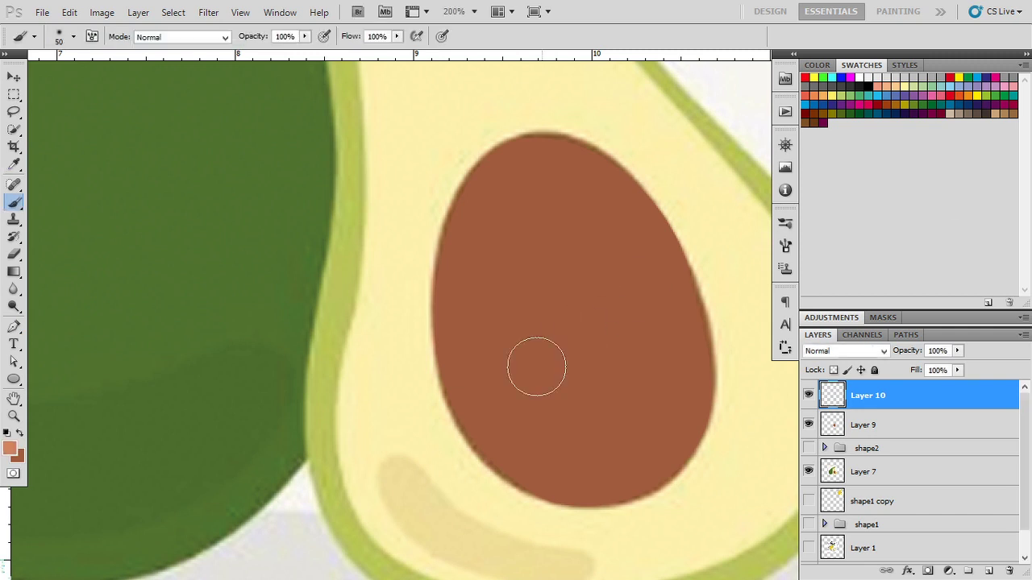
drag(483, 363, 574, 398)
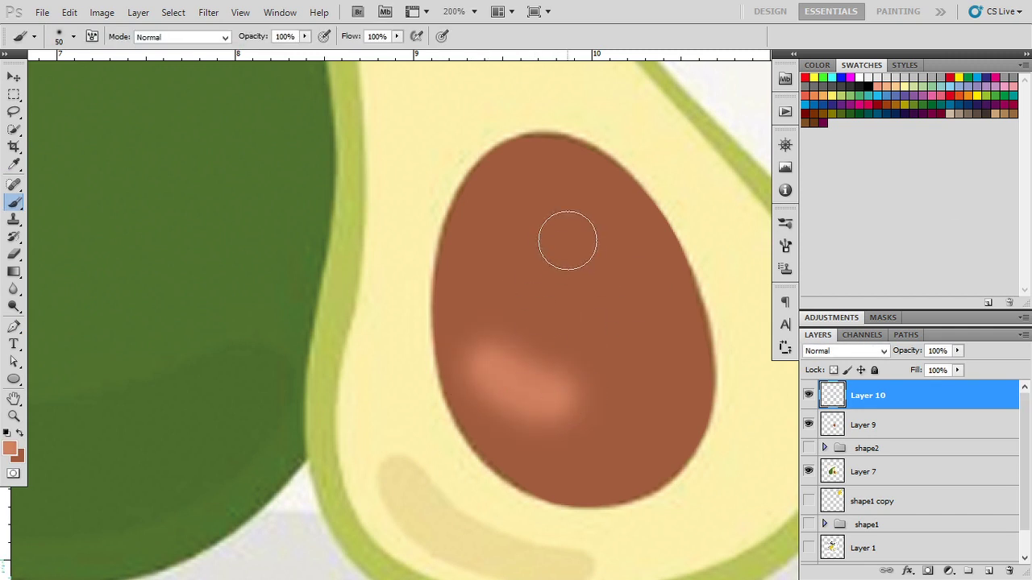
drag(556, 197, 621, 278)
- Try Soft Light and Overlay on Layer 10, keep Normal, and lower its opacity
click(862, 351)
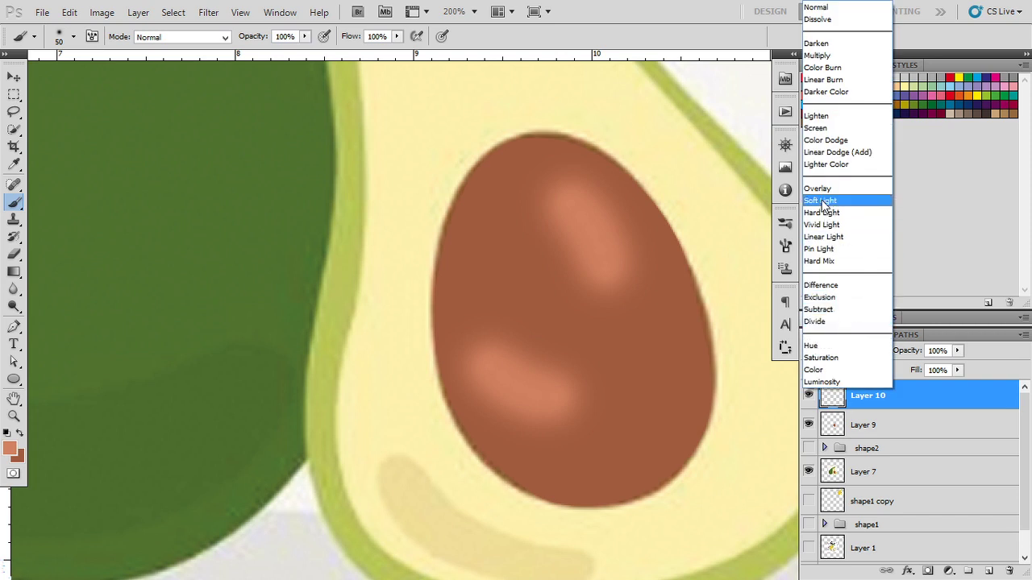
click(822, 200)
click(846, 350)
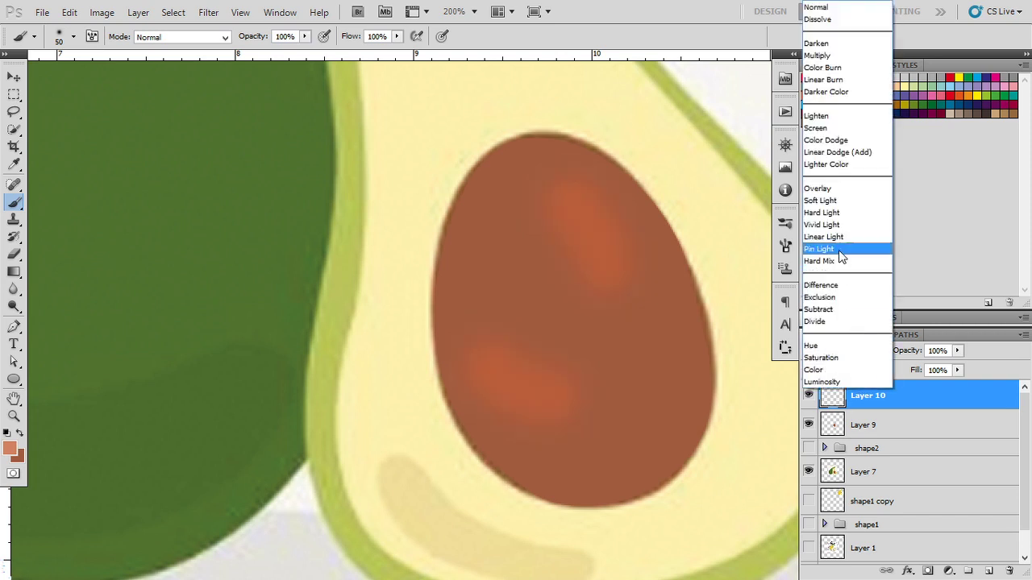
click(818, 188)
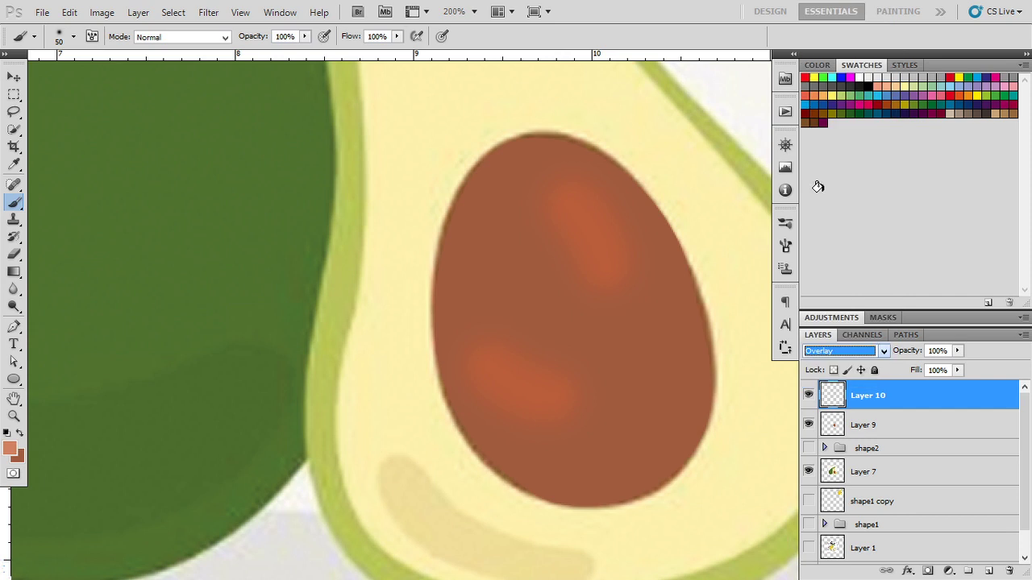
click(843, 351)
click(830, 8)
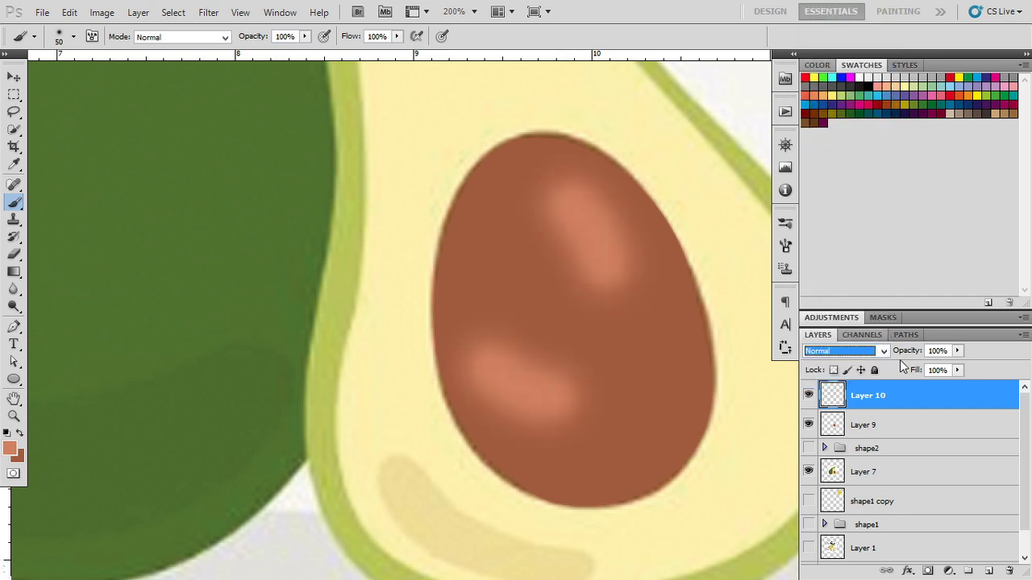
drag(923, 354, 892, 368)
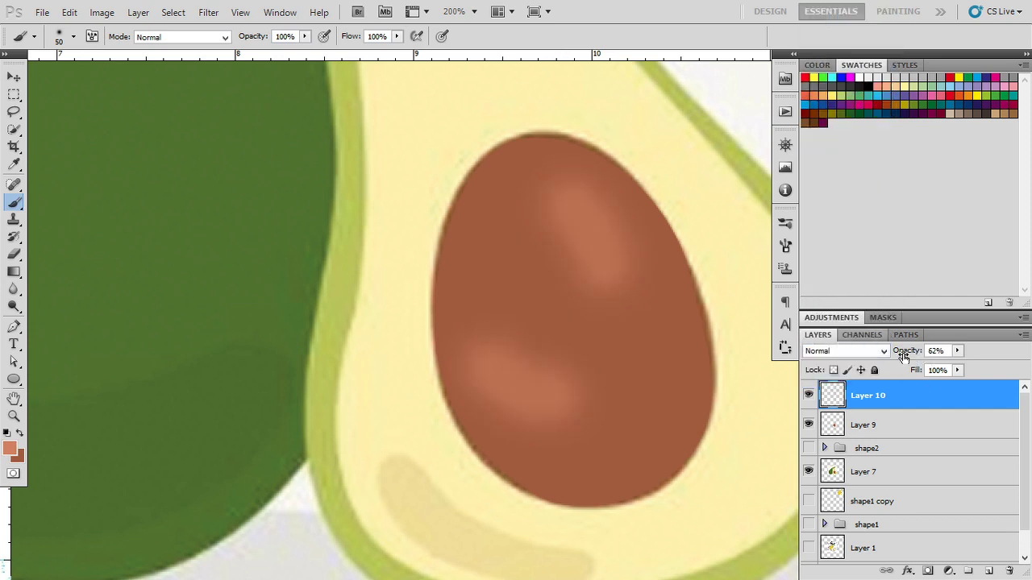
click(810, 395)
click(811, 395)
- Merge Layer 9 into Layer 10 and move the merged layer into the shape2 group
shift+click(856, 425)
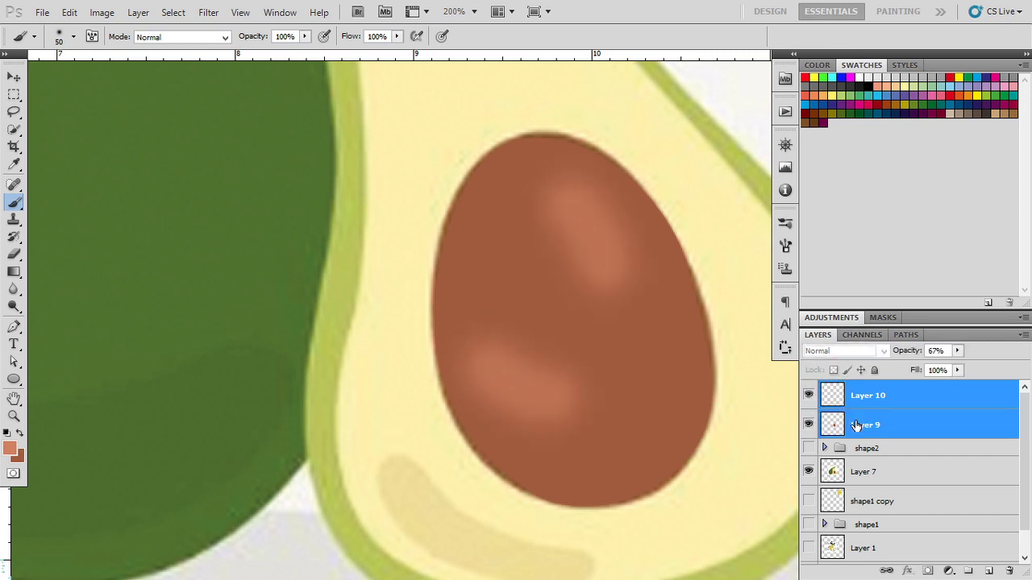
key(ctrl+e)
click(824, 419)
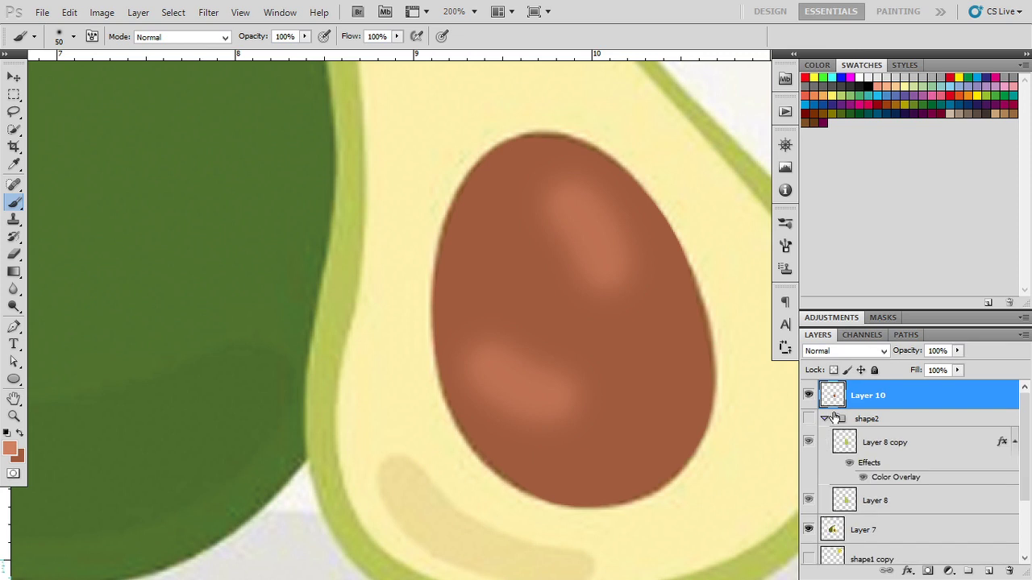
drag(851, 399, 834, 424)
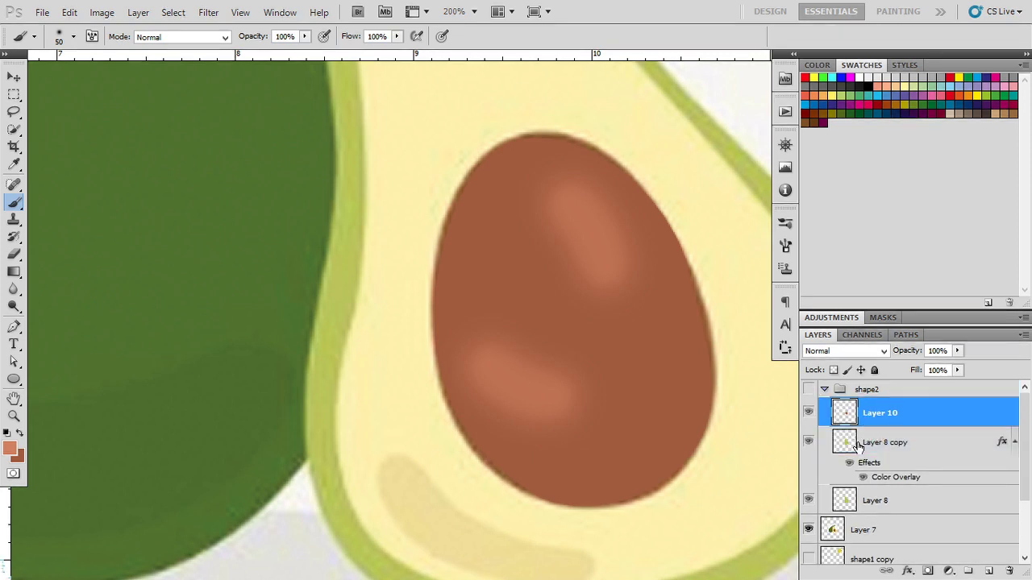
click(809, 390)
click(809, 390)
click(809, 390)
click(809, 391)
key(ctrl+0)
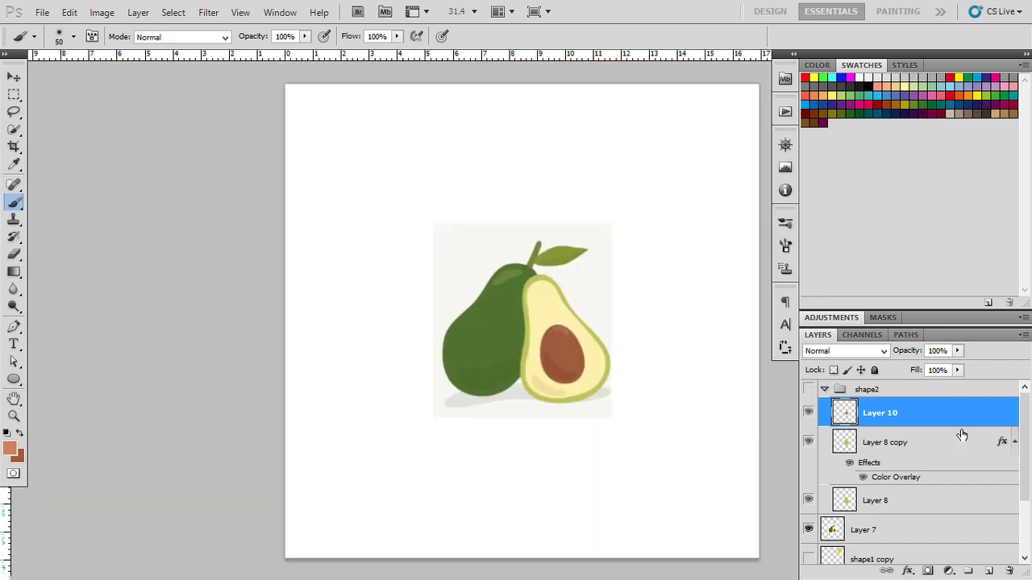
- Show the shape2 group at 100% zoom and select Layer 8 inside it
click(809, 390)
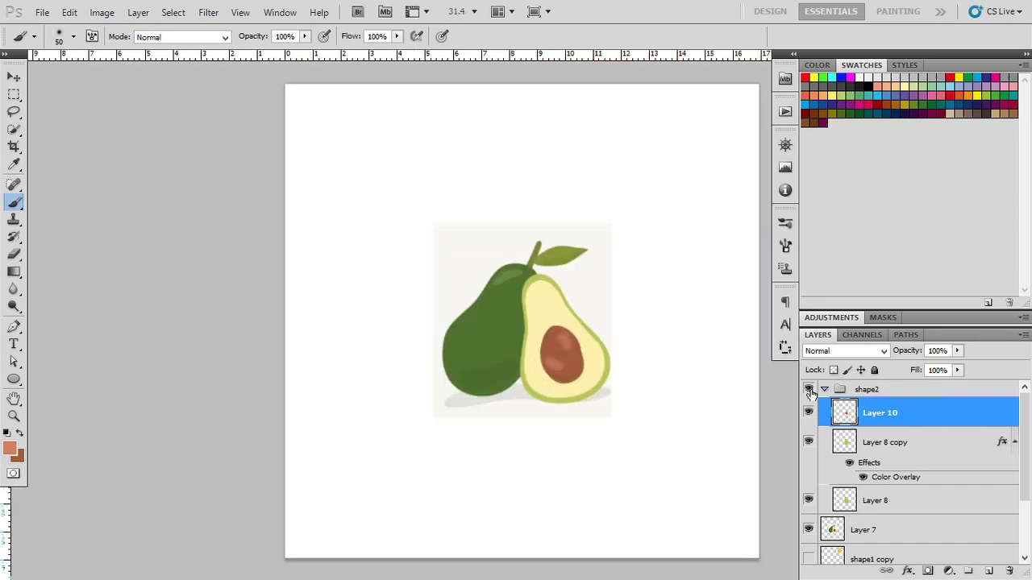
click(808, 390)
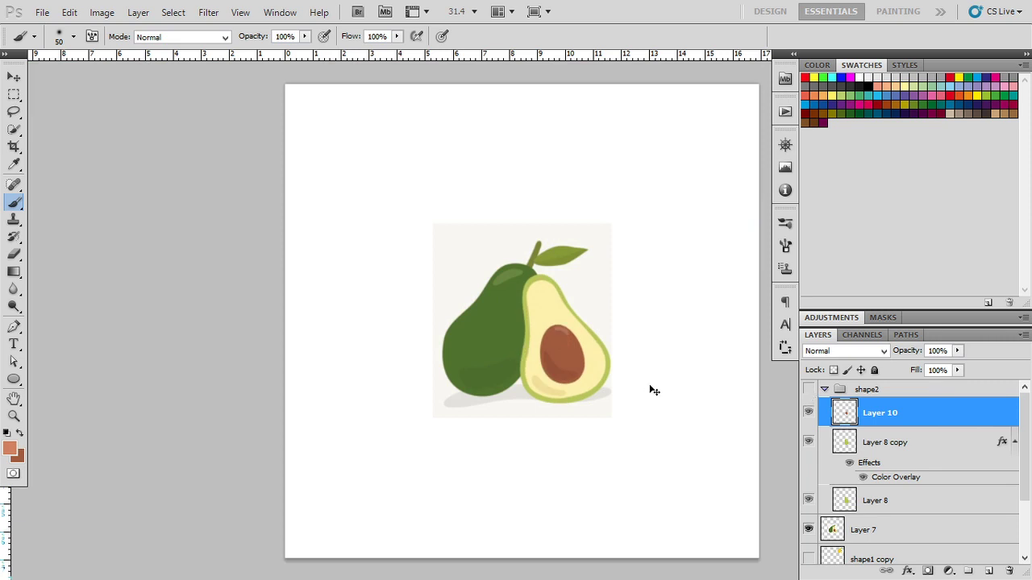
key(ctrl+1)
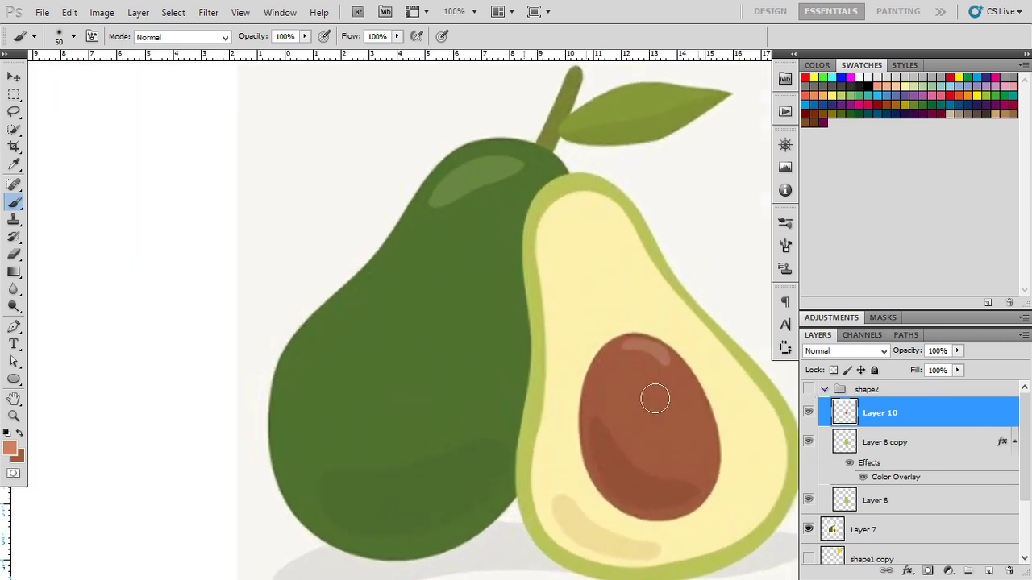
click(824, 389)
click(809, 390)
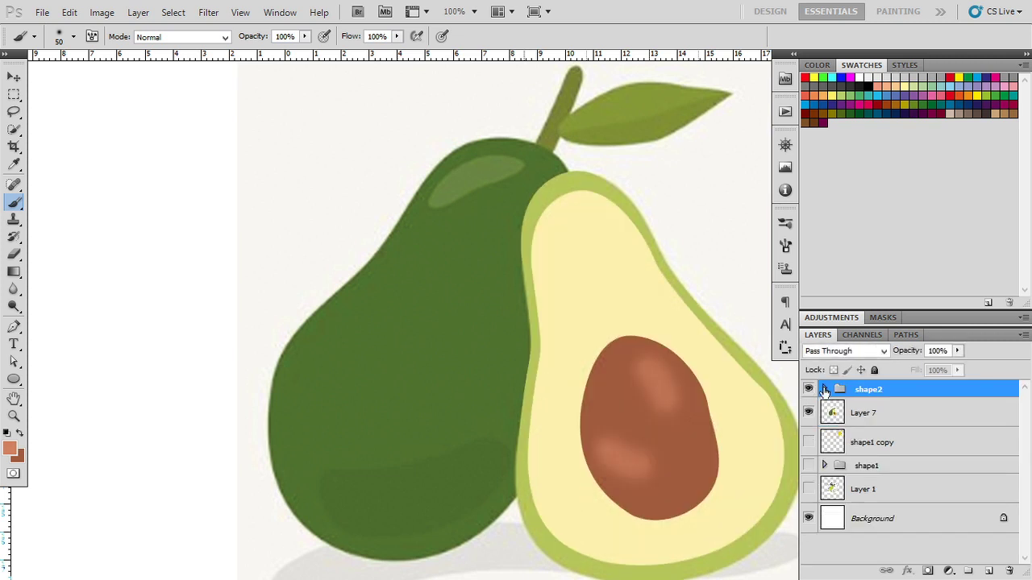
click(825, 390)
click(853, 451)
click(828, 508)
click(809, 501)
click(808, 501)
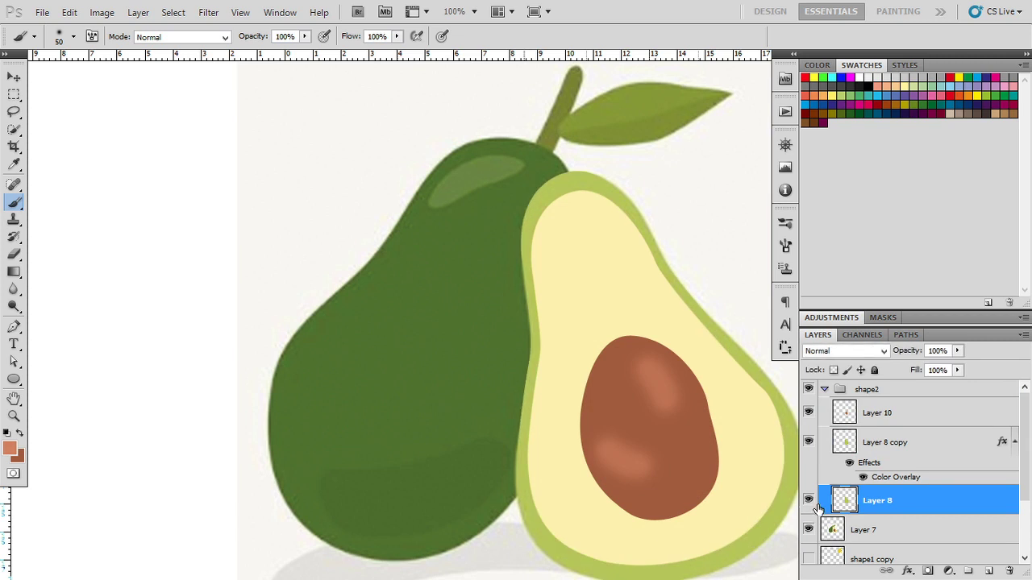
- Duplicate Layer 8 and rotate the copy to 44.11° and scale it to 107.89% over the avocado
key(ctrl+j)
key(v)
mouse_move(658, 432)
mouse_down()
mouse_move(569, 429)
mouse_move(441, 377)
mouse_up()
key(ctrl+t)
drag(621, 410, 543, 504)
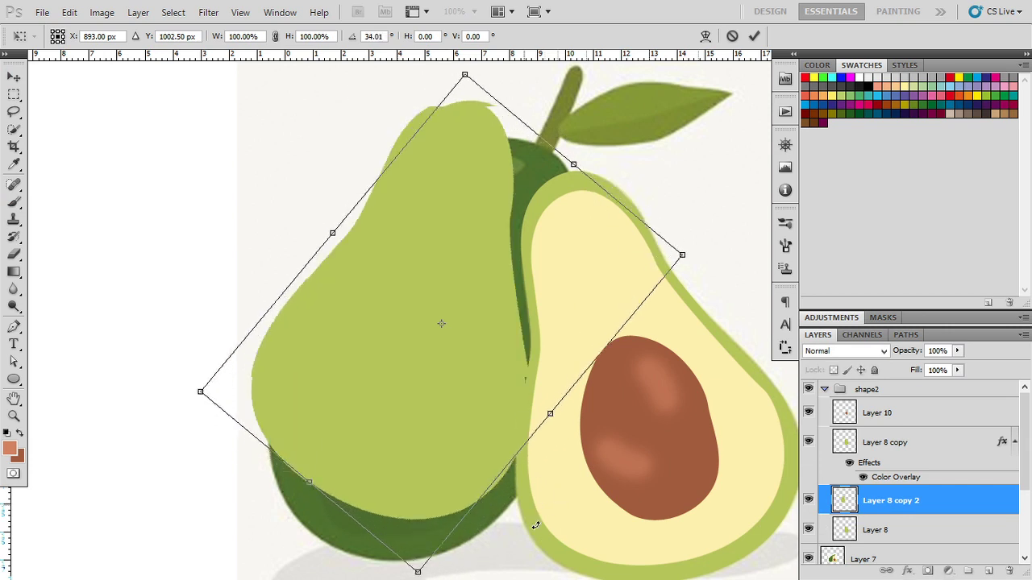
drag(548, 429, 532, 444)
mouse_move(471, 342)
mouse_down()
mouse_move(483, 385)
mouse_move(492, 378)
mouse_up()
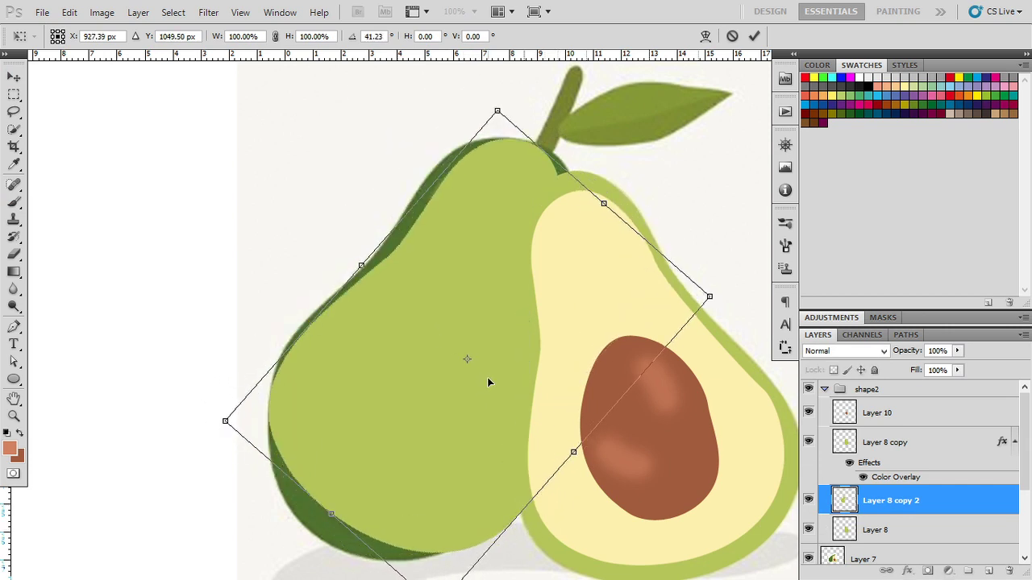
mouse_move(725, 298)
mouse_down()
mouse_move(730, 310)
mouse_move(730, 297)
mouse_up()
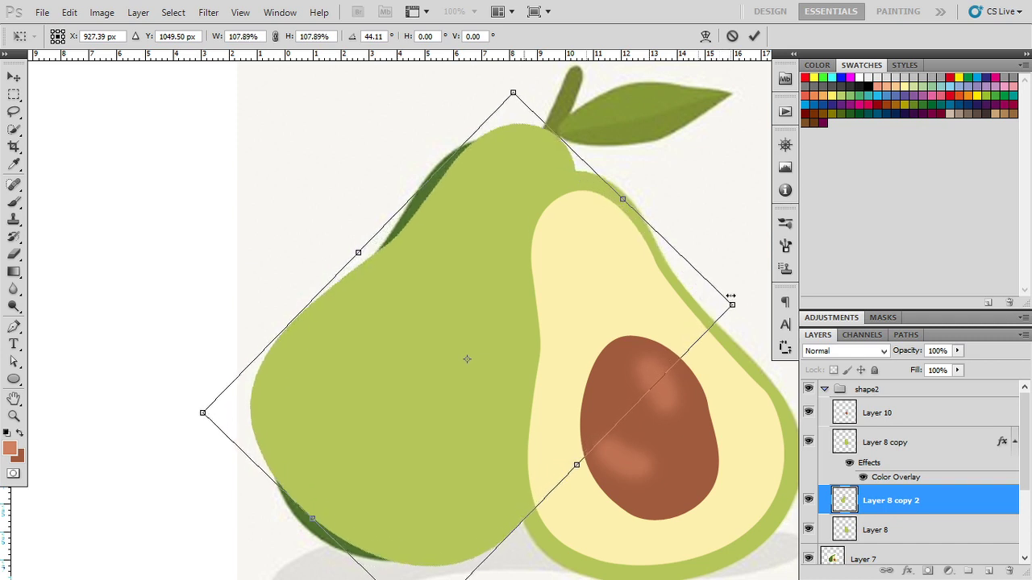
mouse_move(511, 379)
mouse_down()
mouse_move(489, 399)
mouse_move(493, 392)
mouse_up()
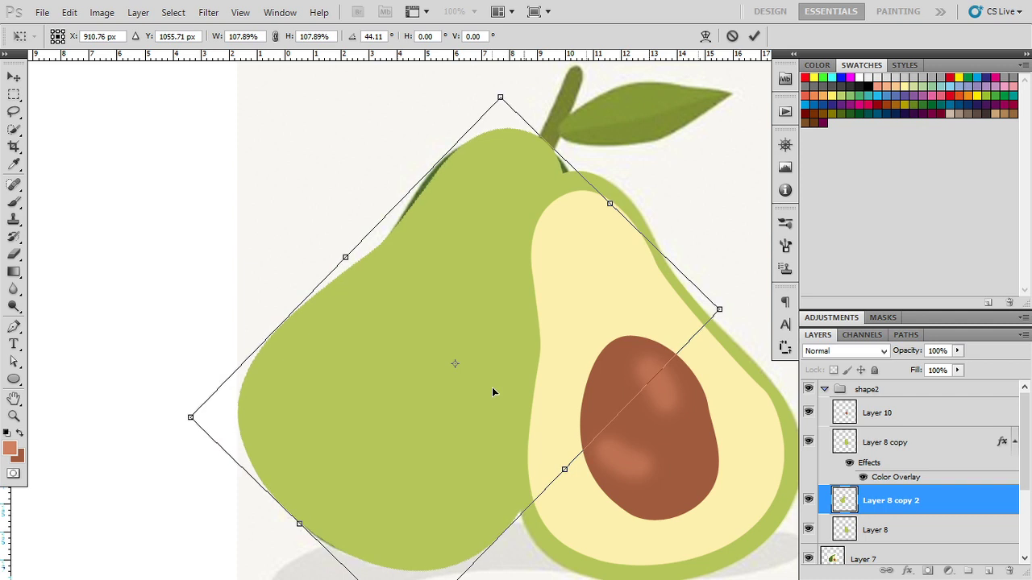
key(Return)
- Add a Color Overlay of dark olive green, sampled from the artwork, to Layer 8 copy 2
double_click(953, 500)
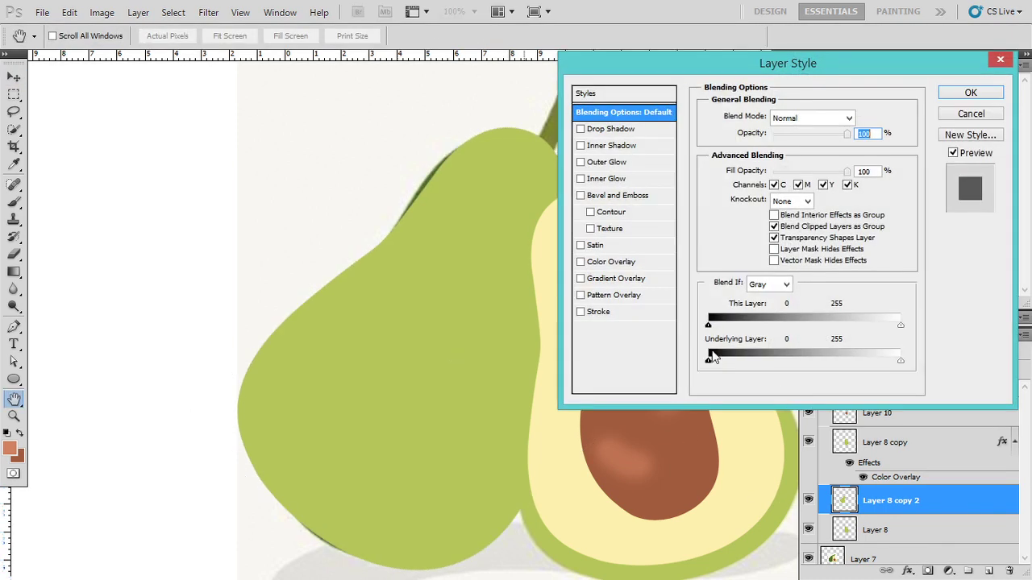
click(631, 264)
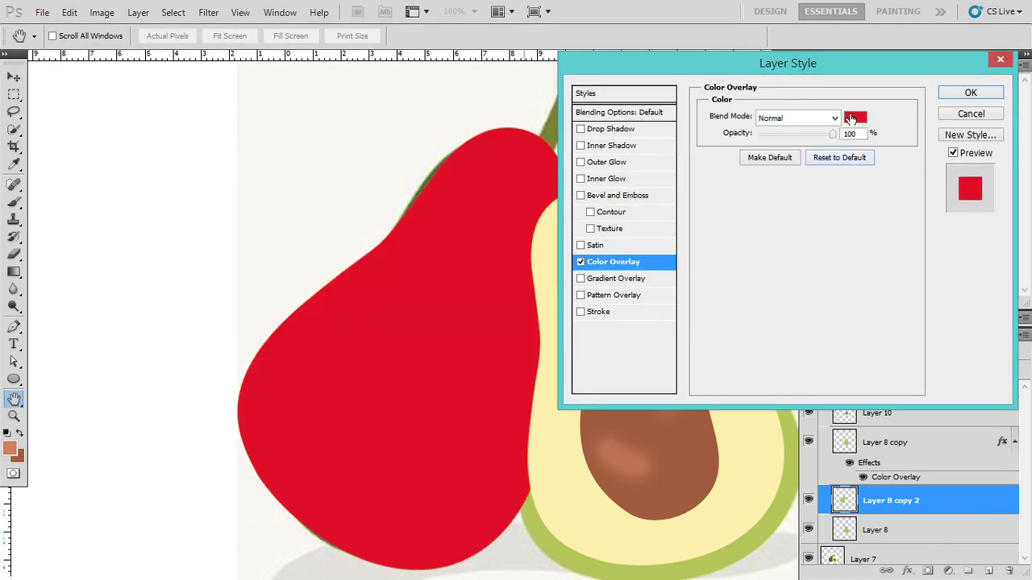
click(421, 184)
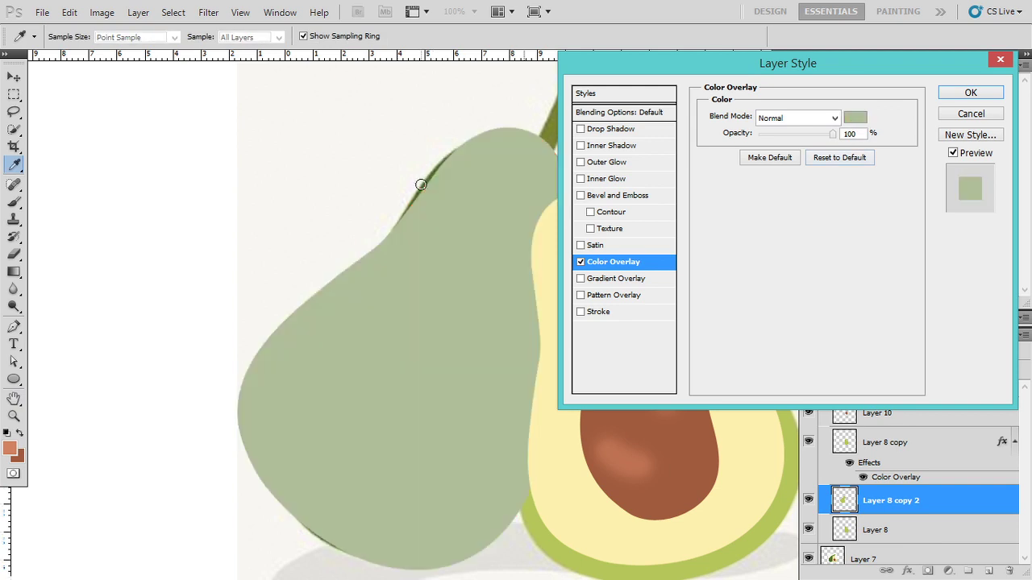
click(422, 186)
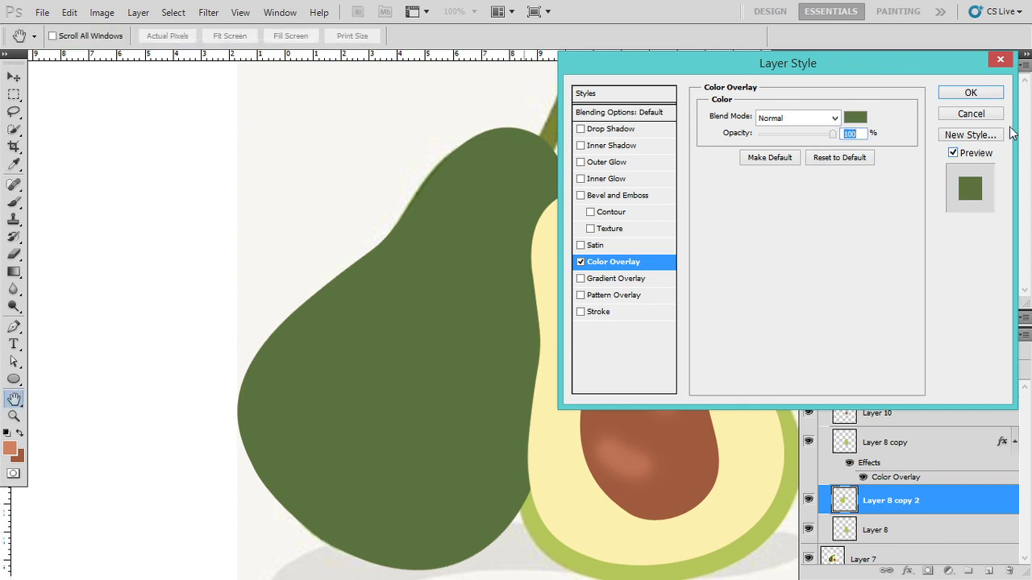
click(971, 92)
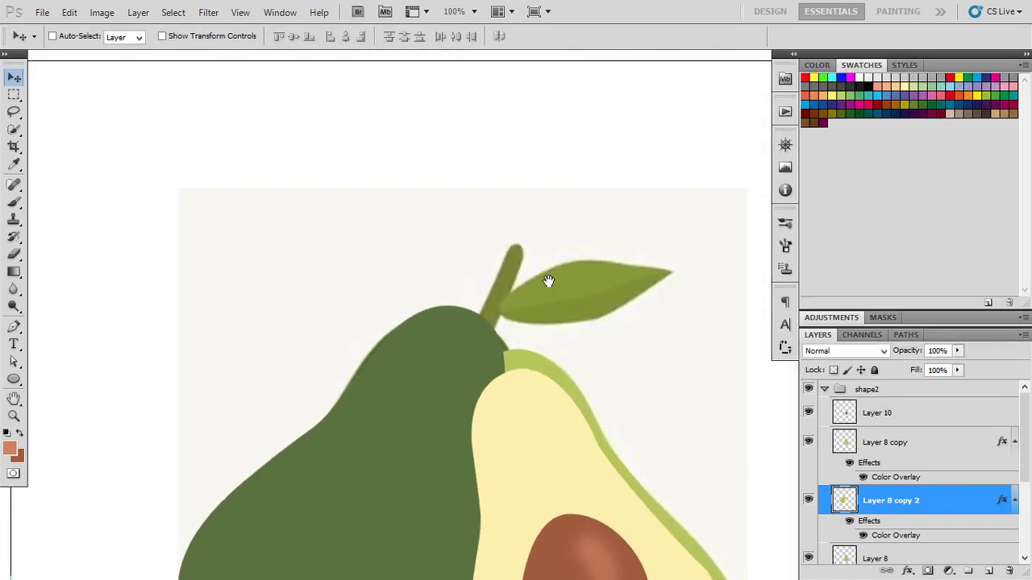
- Add a new empty layer beneath Layer 8
scroll(531, 300, up, 3)
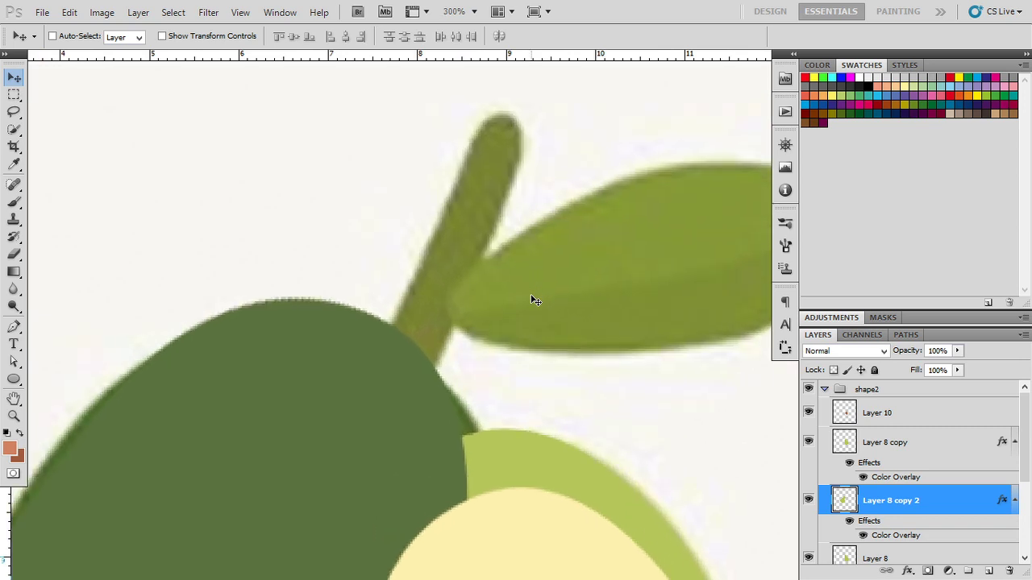
scroll(892, 506, down, 2)
click(893, 506)
ctrl+click(988, 571)
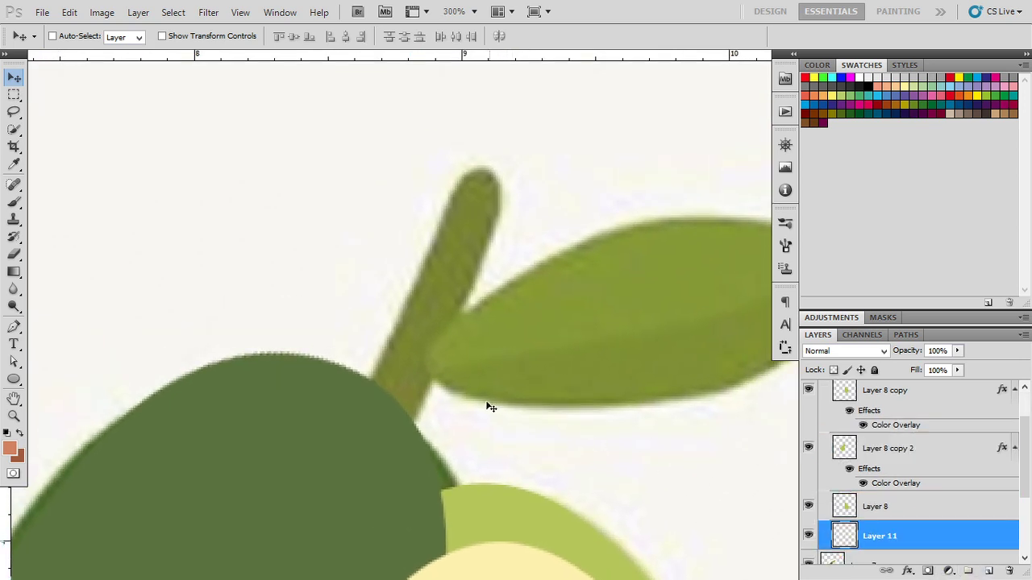
- With the Pen, trace curved points around the stem and along the leaf's top edge to its tip
key(p)
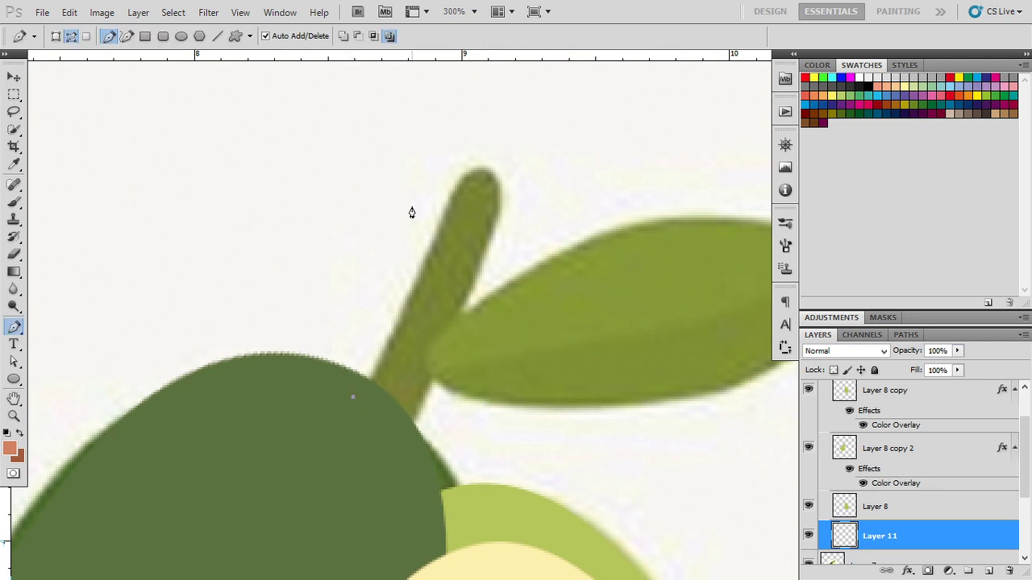
click(459, 188)
drag(498, 211, 490, 287)
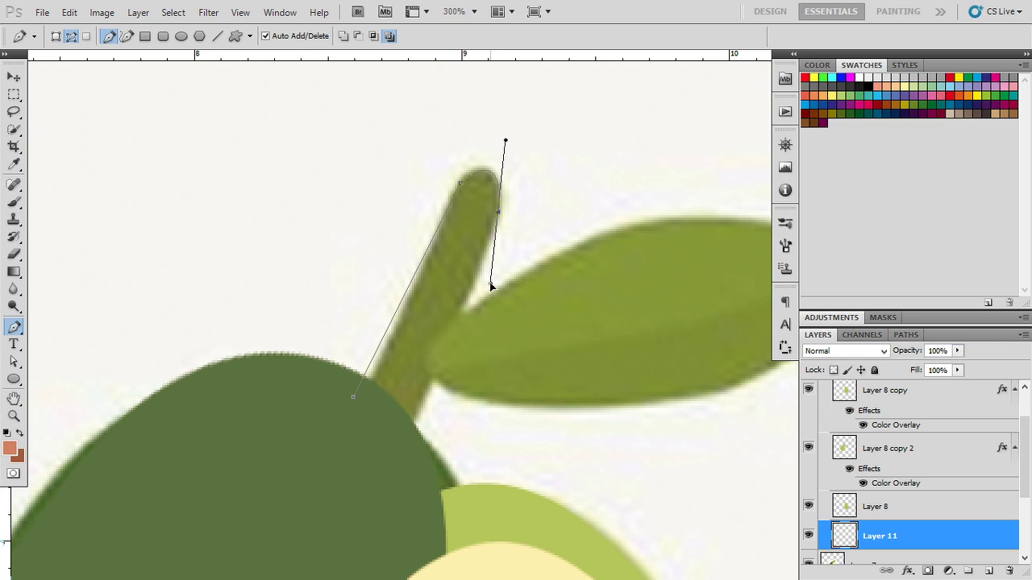
click(442, 333)
drag(570, 305, 396, 329)
click(530, 244)
drag(532, 244, 646, 244)
drag(653, 293, 465, 294)
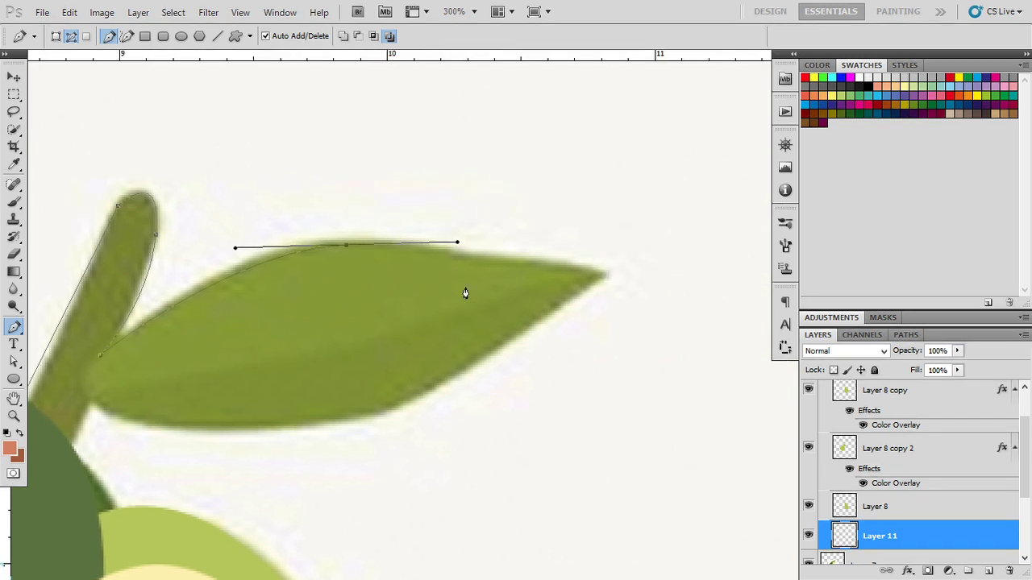
drag(600, 275, 654, 277)
- Undo a misplaced lower-edge point, reconnect the path and make the leaf tip a sharp corner
drag(436, 386, 412, 403)
key(ctrl+z)
ctrl+click(596, 288)
ctrl+click(594, 281)
click(590, 278)
drag(601, 275, 625, 270)
click(591, 276)
- Trace the leaf's lower edge and the stem's left side, closing the path at the start point
drag(449, 377, 390, 421)
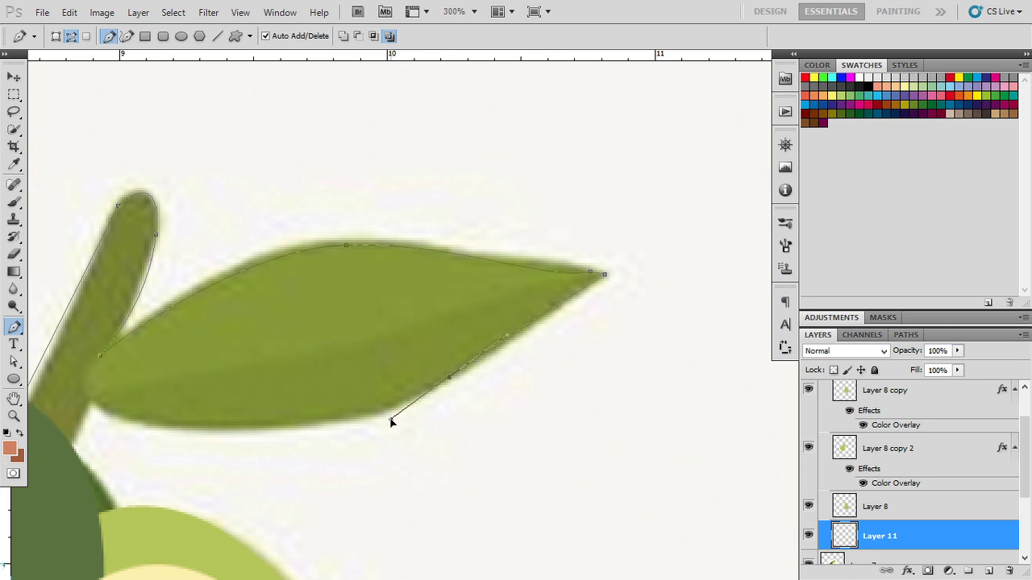
drag(327, 416, 433, 409)
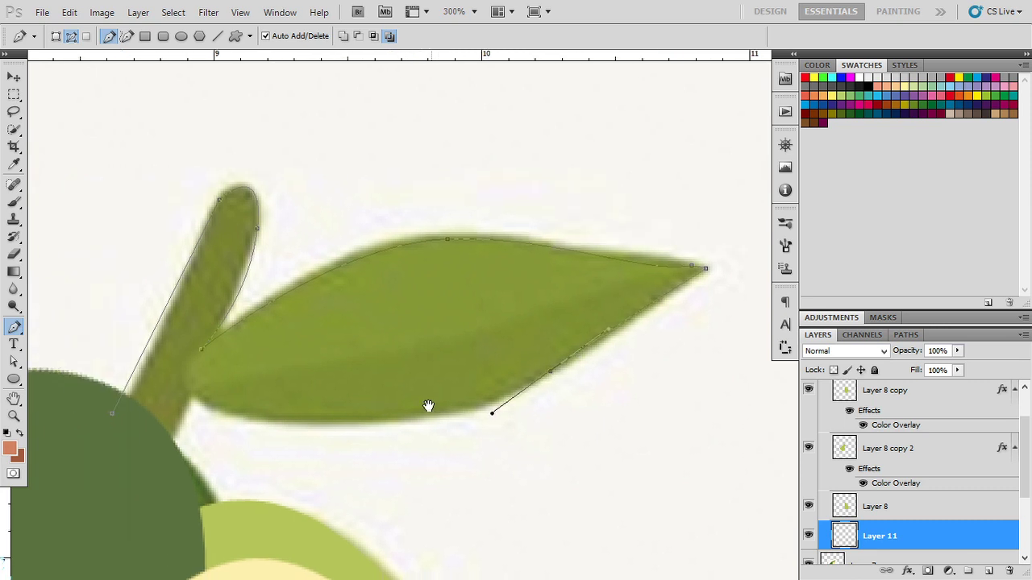
drag(201, 395, 129, 341)
click(201, 395)
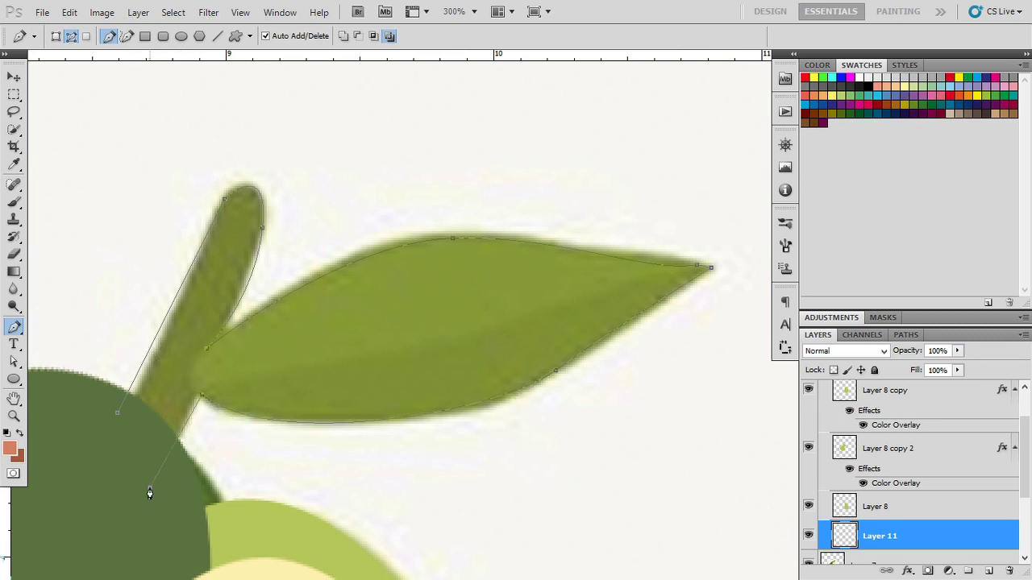
drag(138, 508, 122, 515)
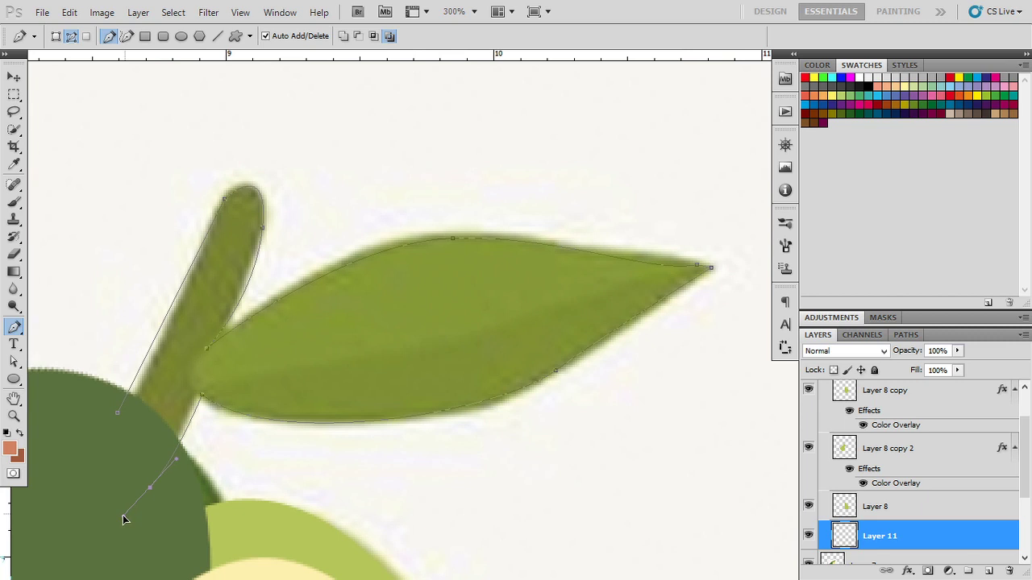
click(118, 417)
- Turn the leaf path into a selection and fill it with the sampled leaf olive green on Layer 11
right_click(144, 441)
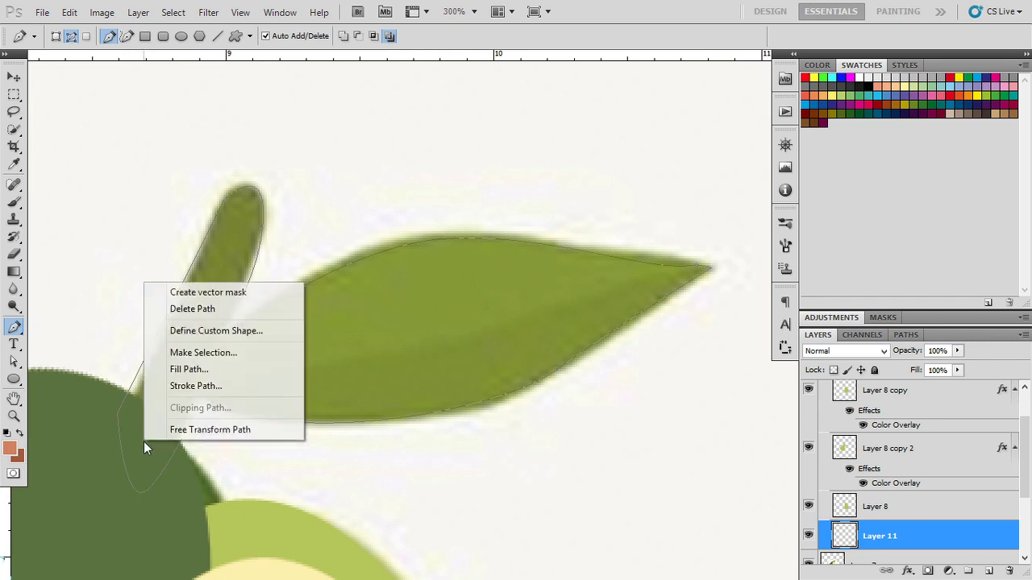
click(219, 353)
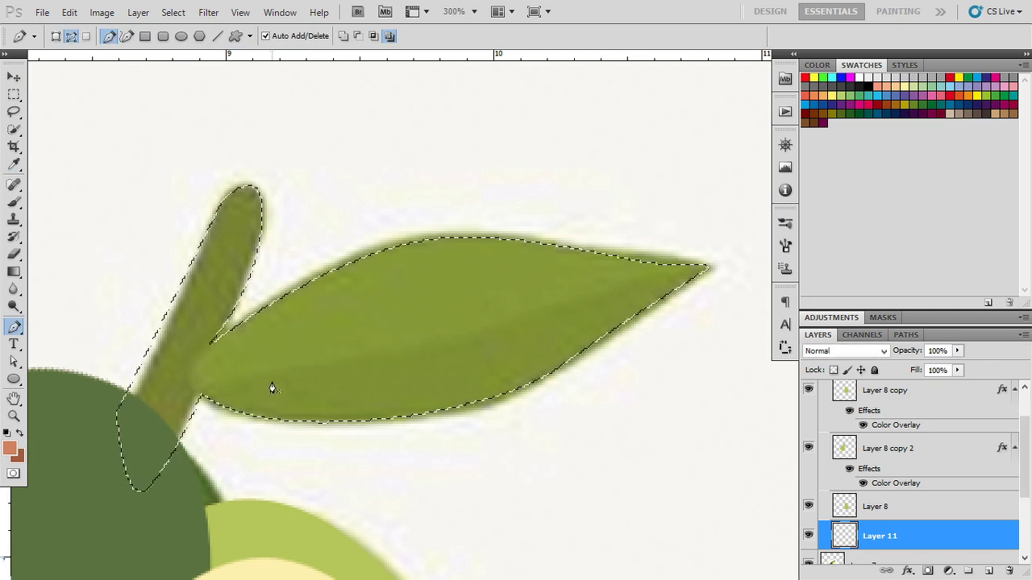
click(8, 433)
key(i)
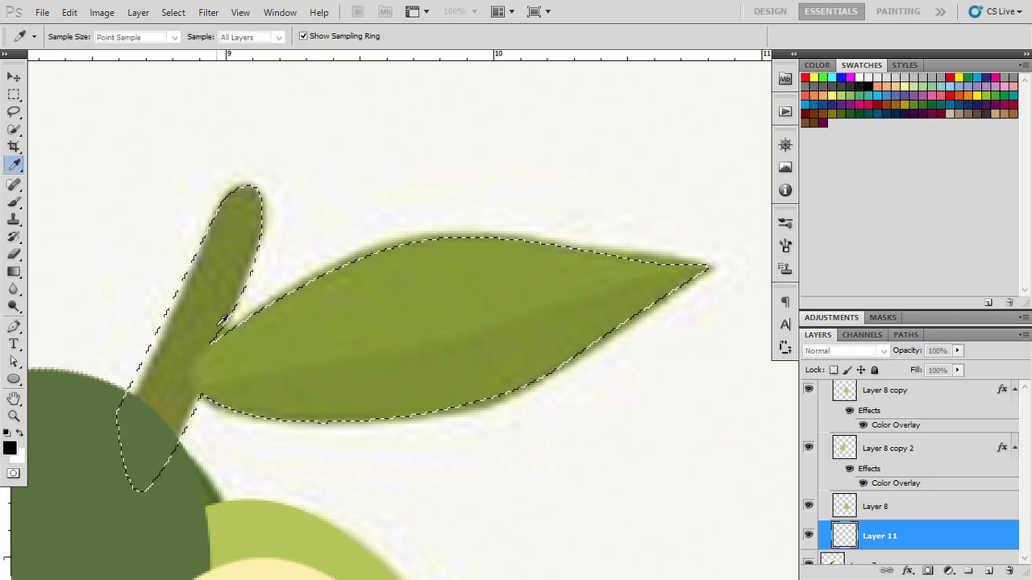
click(441, 362)
key(p)
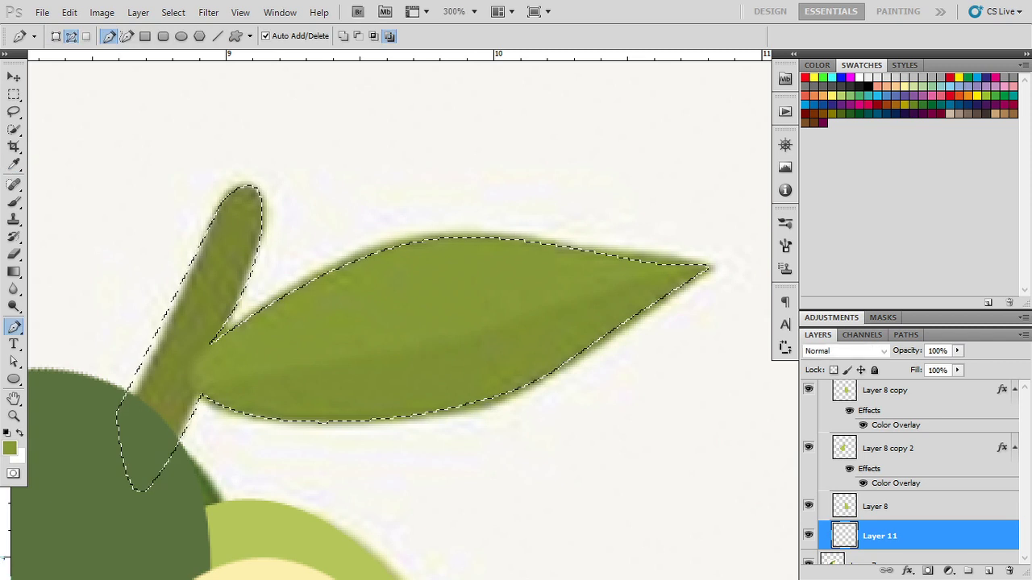
key(alt+BackSpace)
key(ctrl+d)
- Move Layer 8 copy 2 below Layer 8, cancelling the accidentally opened Print dialog
key(ctrl+0)
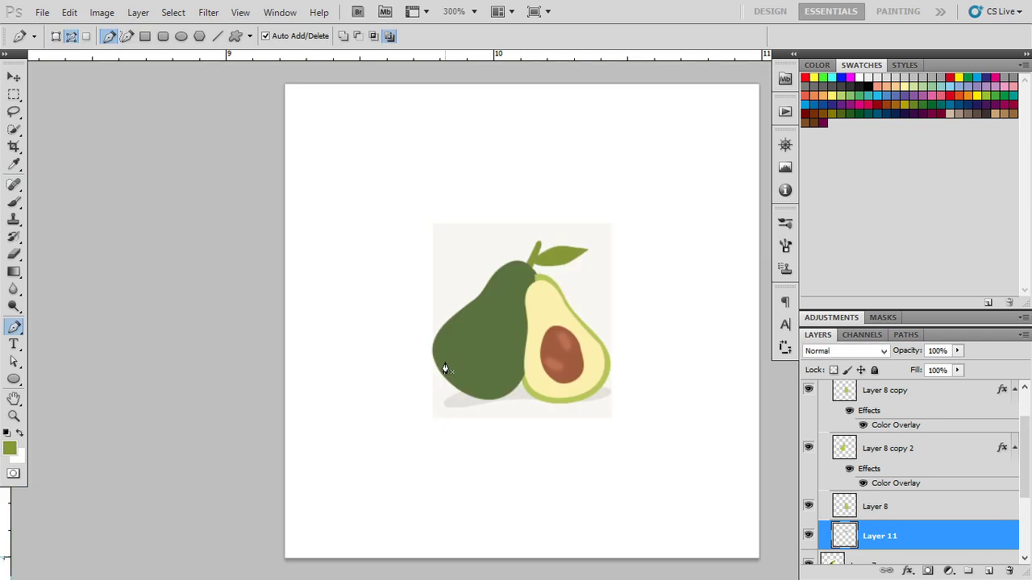
key(ctrl+plus)
key(ctrl+plus)
key(ctrl+plus)
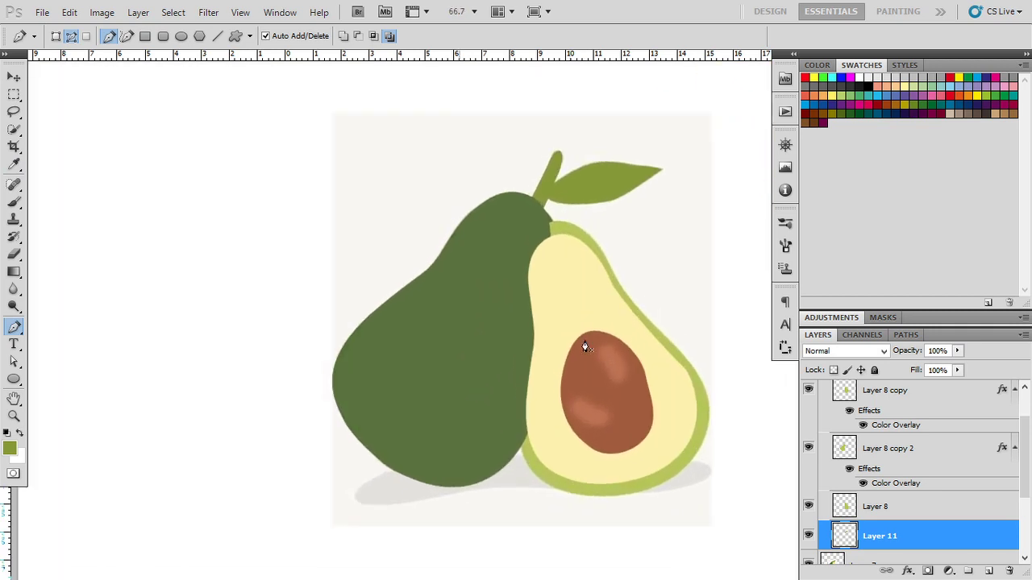
click(879, 455)
click(805, 449)
click(805, 449)
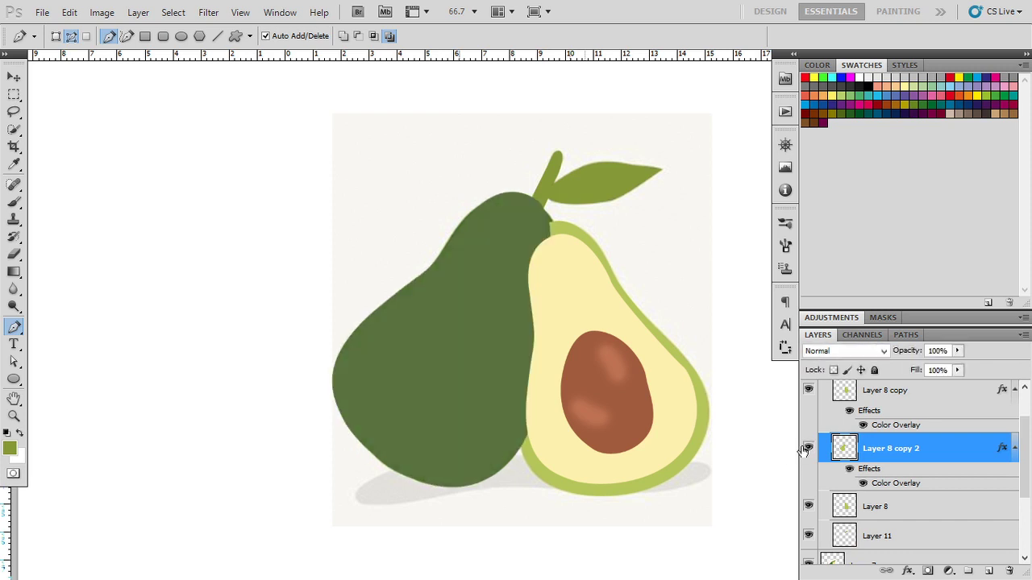
key(ctrl+p)
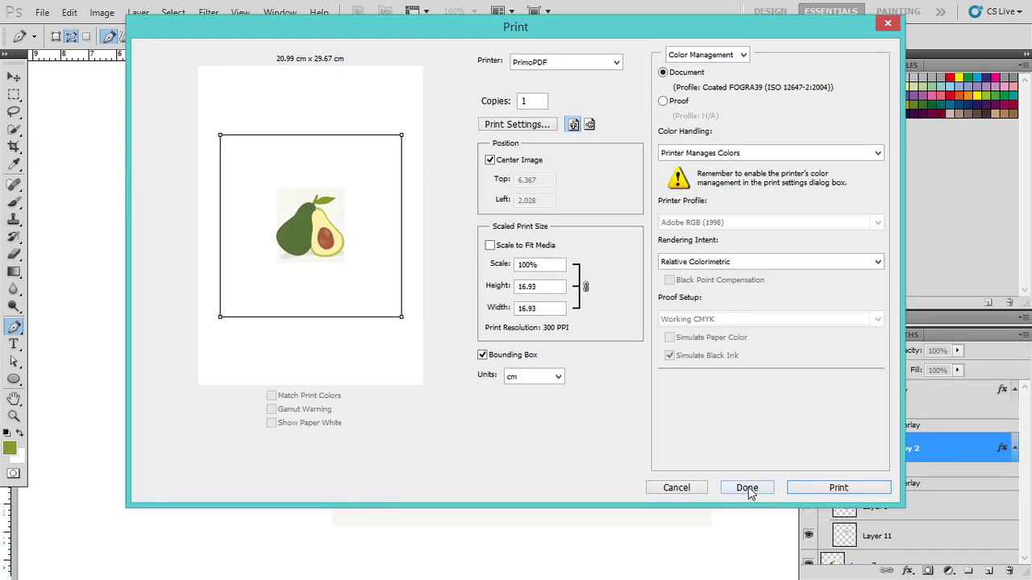
click(682, 489)
key(ctrl+bracketleft)
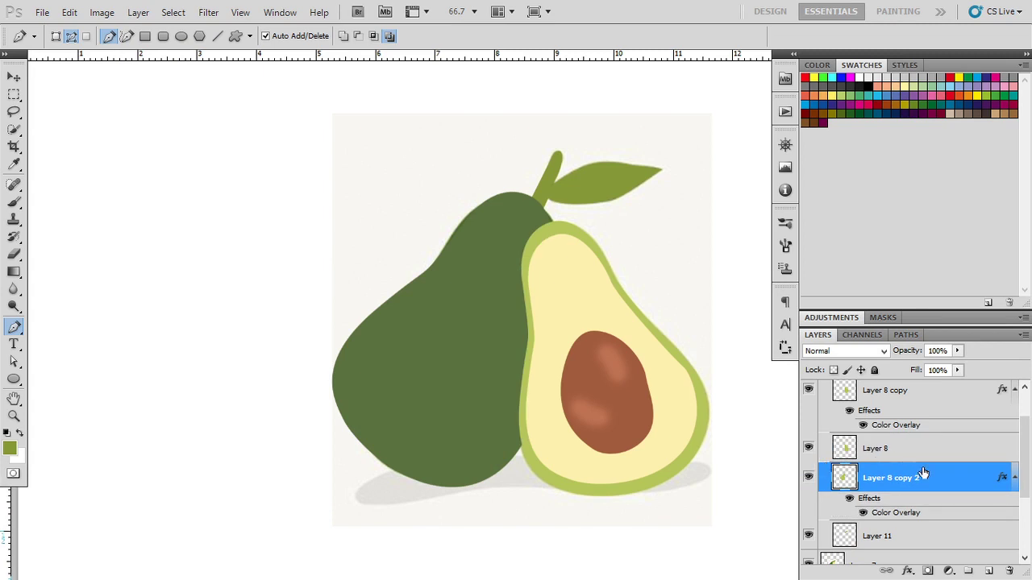
- Add a 2 px Stroke to Layer 8 copy 2's layer style
double_click(946, 478)
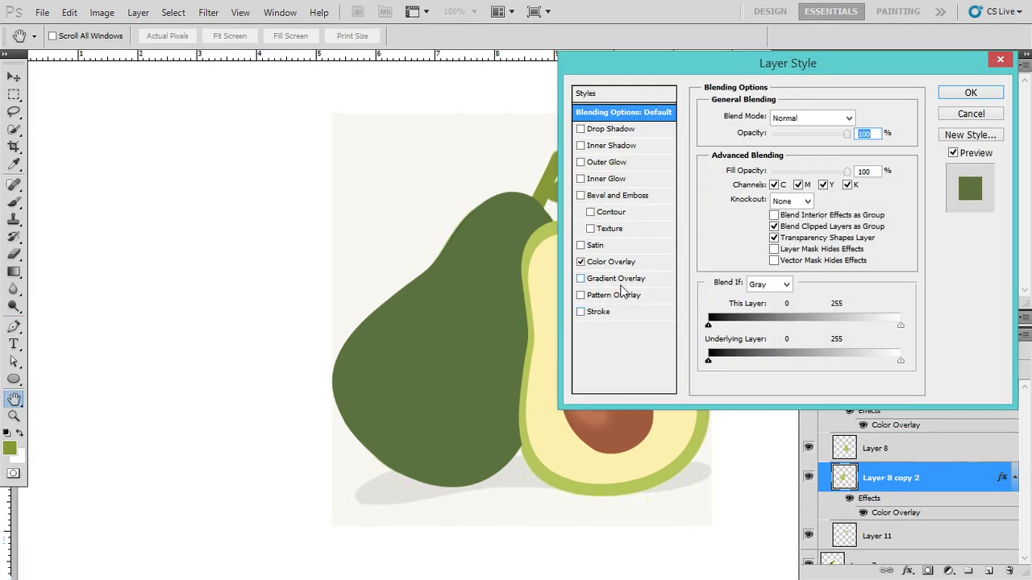
click(601, 312)
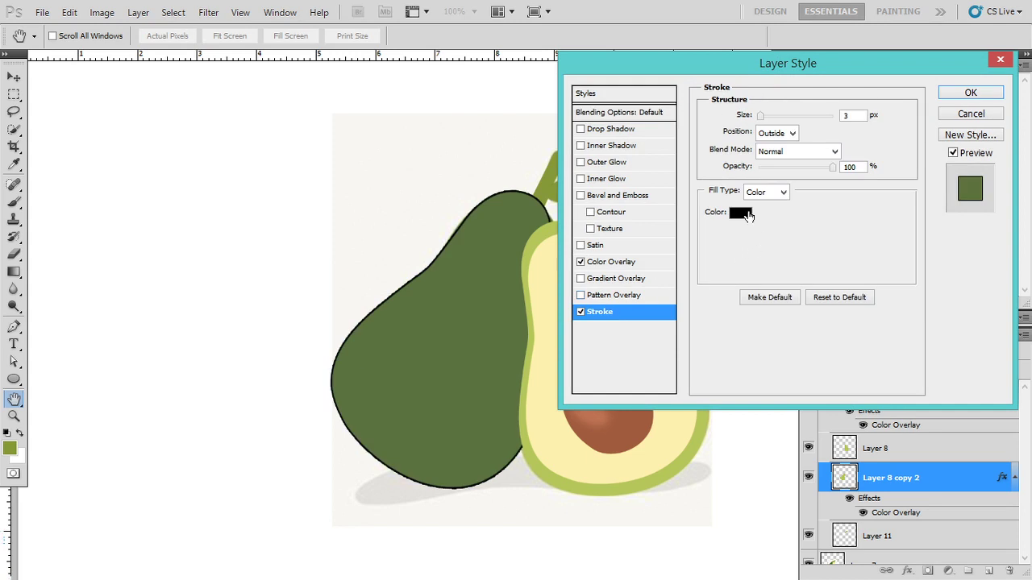
double_click(847, 115)
text(2)
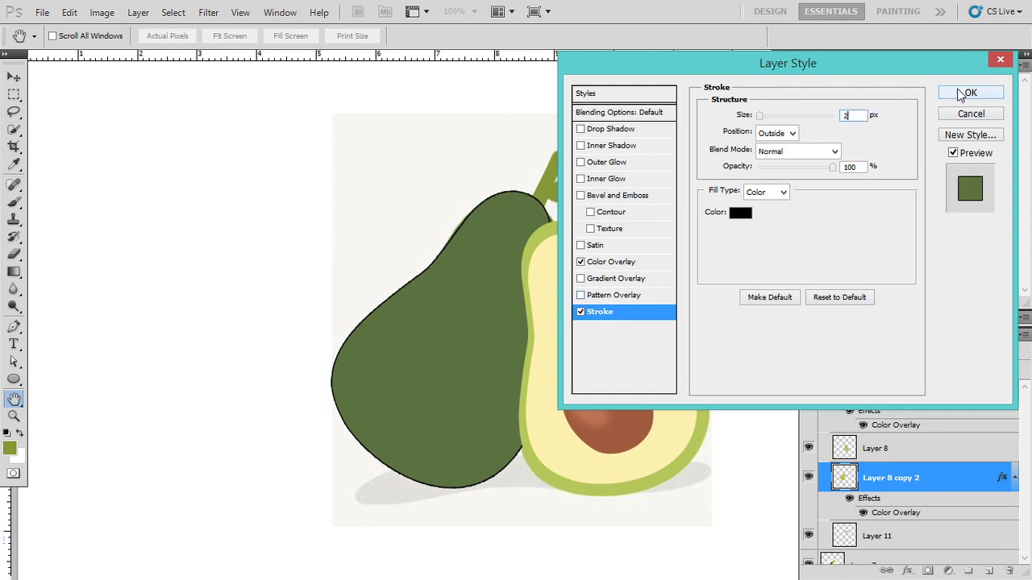
click(968, 93)
- Copy Layer 8 copy 2's layer style and paste it onto Layer 11
right_click(936, 477)
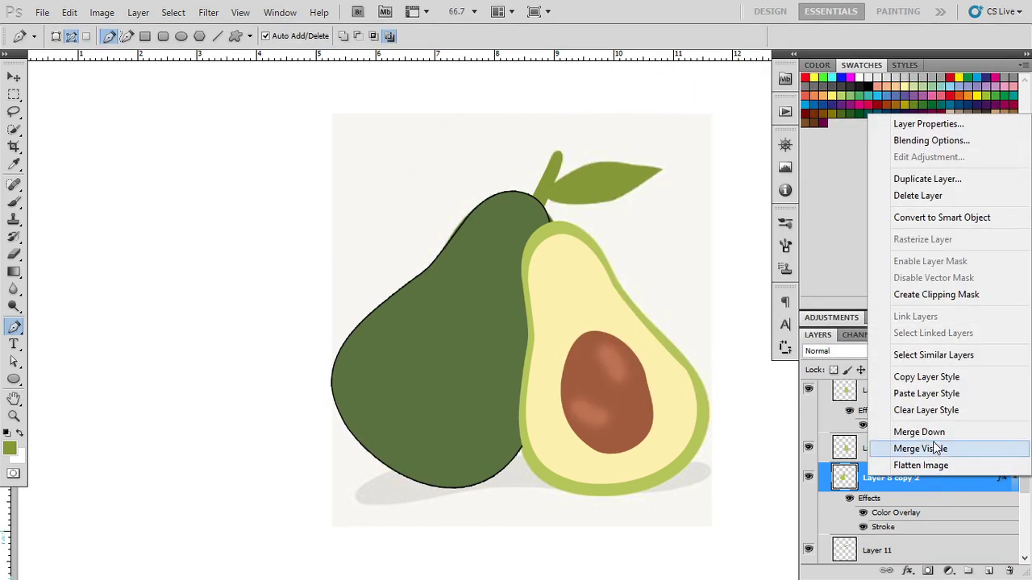
click(926, 377)
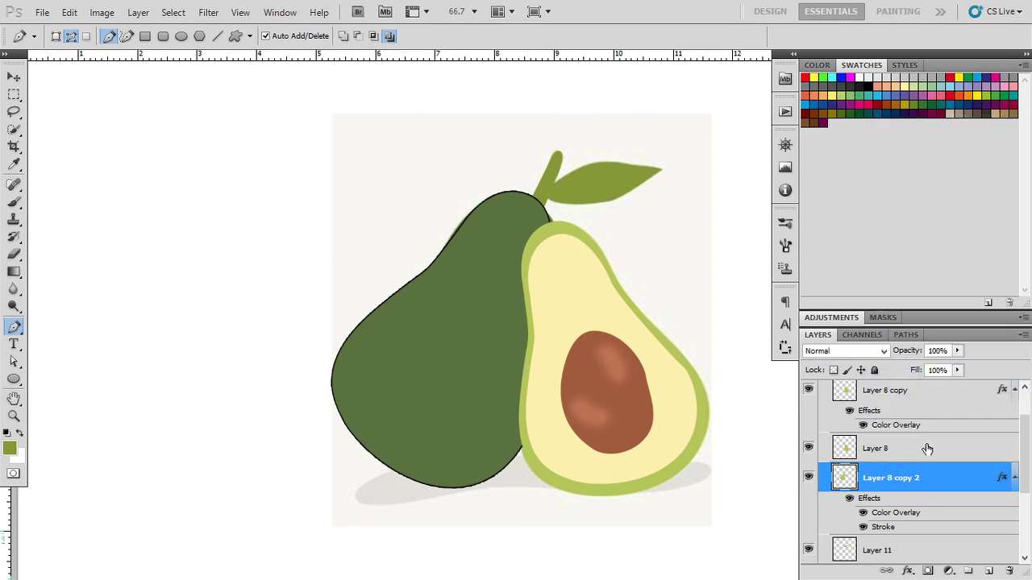
scroll(884, 526, down, 1)
click(884, 519)
right_click(884, 520)
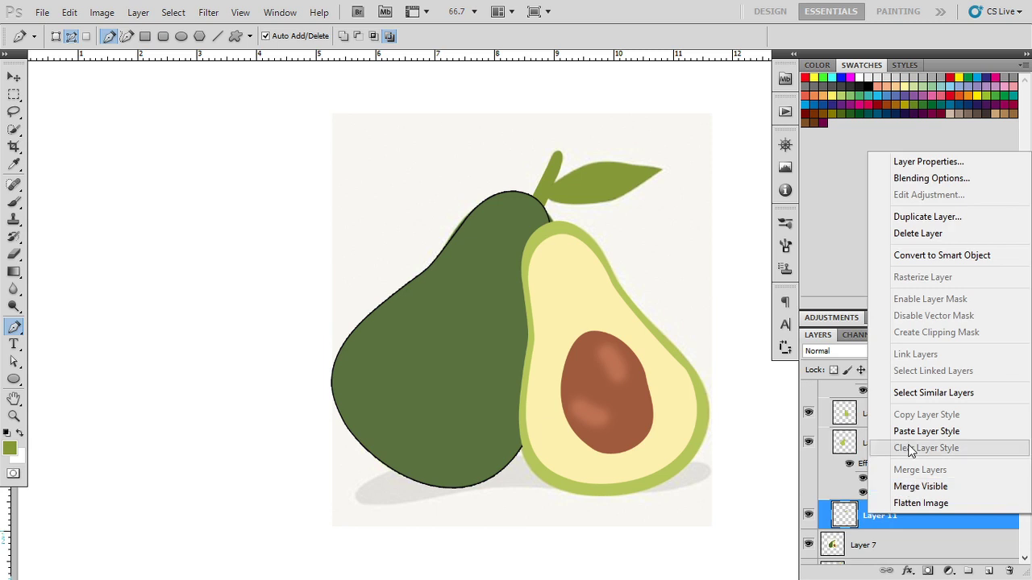
click(911, 431)
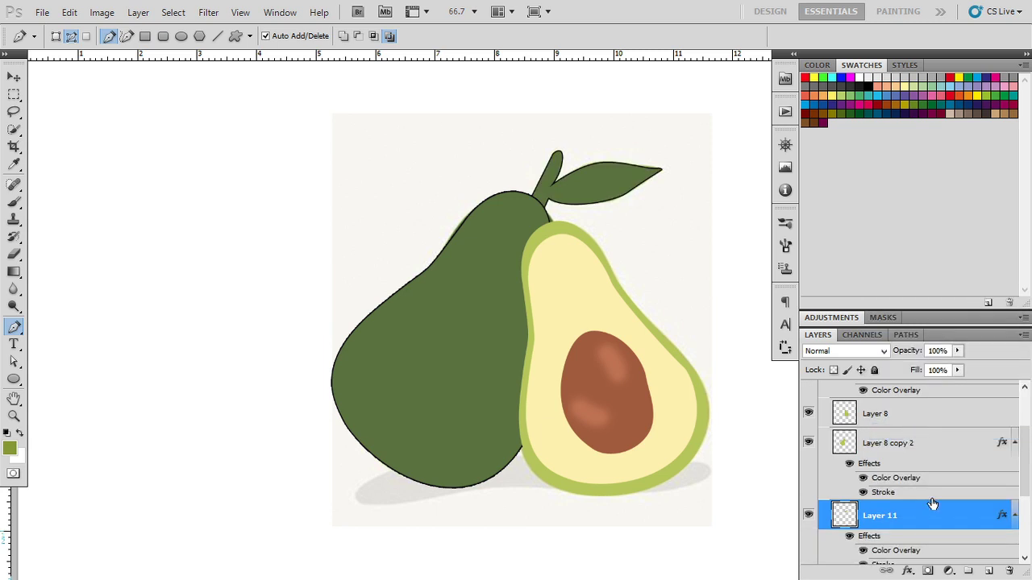
- Paste the copied stroke style onto Layer 8
scroll(928, 490, up, 1)
click(879, 435)
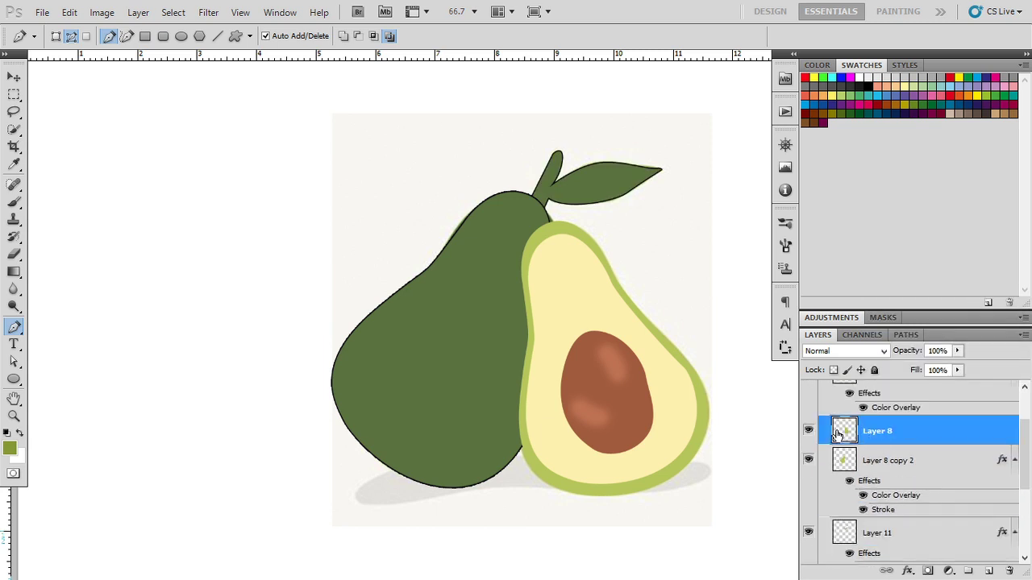
click(809, 431)
click(809, 432)
right_click(930, 433)
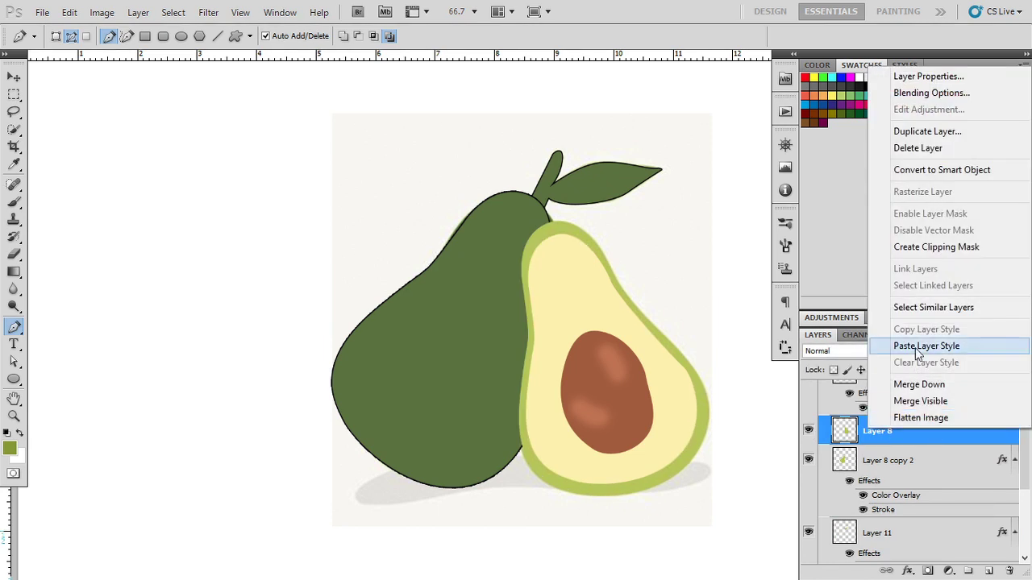
click(916, 349)
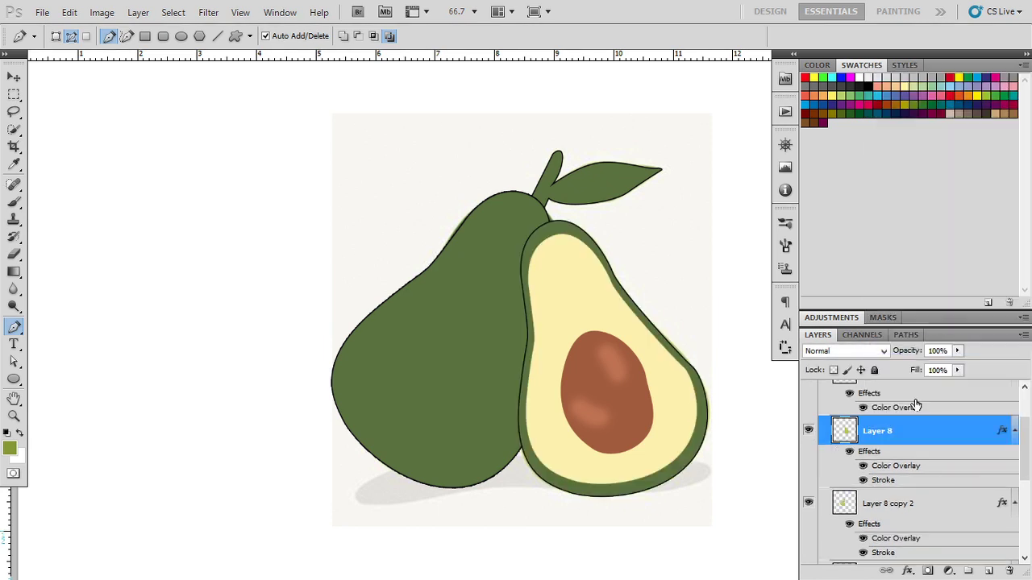
- Hide Layer 8's dark green Color Overlay effect and zoom out to view the canvas
click(863, 467)
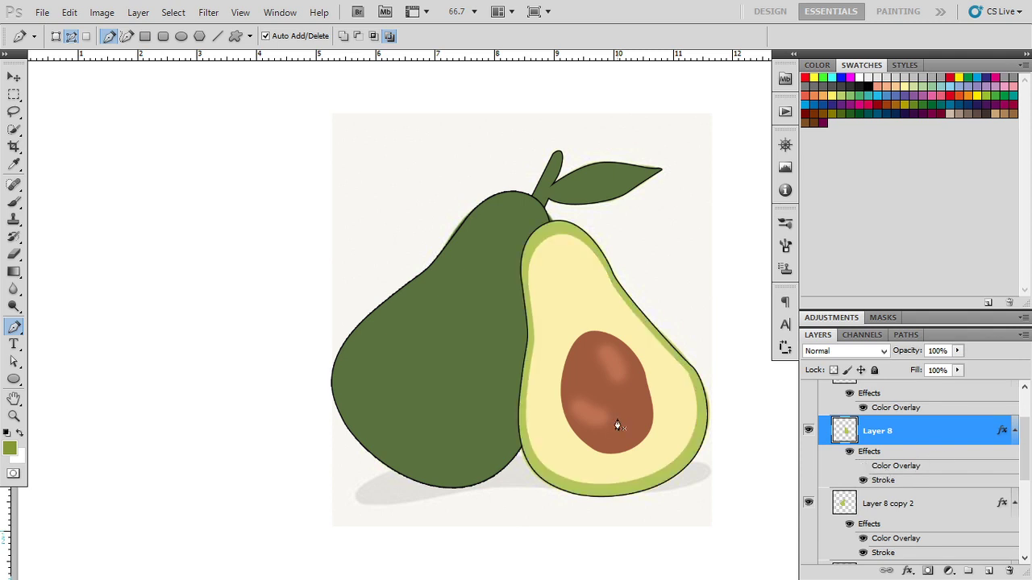
key(ctrl+minus)
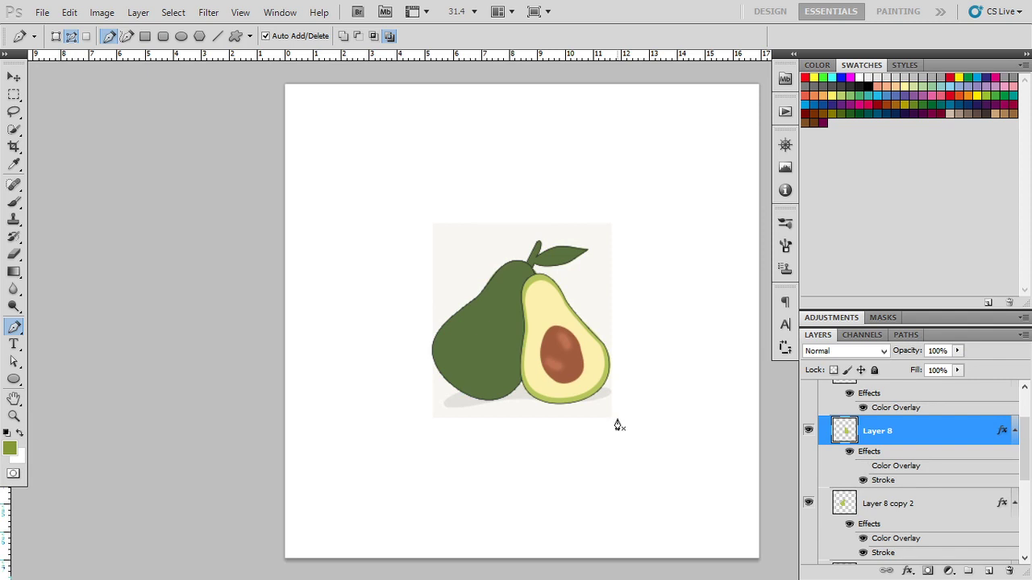
scroll(871, 449, up, 1)
scroll(862, 462, down, 2)
- Move Layer 7 below Layer 1 and make Layer 1's background art visible
scroll(859, 476, up, 2)
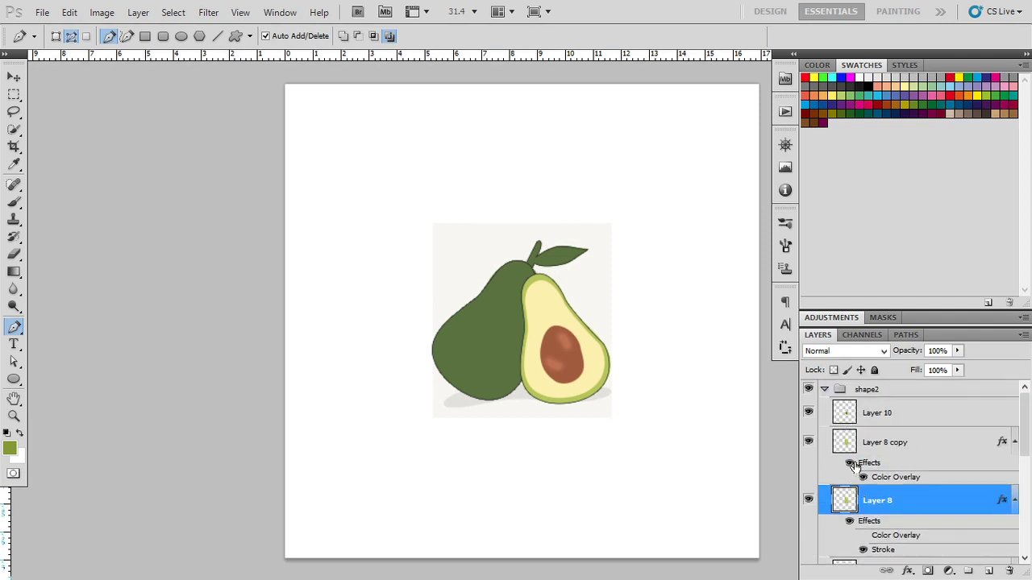
click(824, 389)
click(808, 413)
drag(857, 417, 854, 504)
click(842, 462)
click(809, 460)
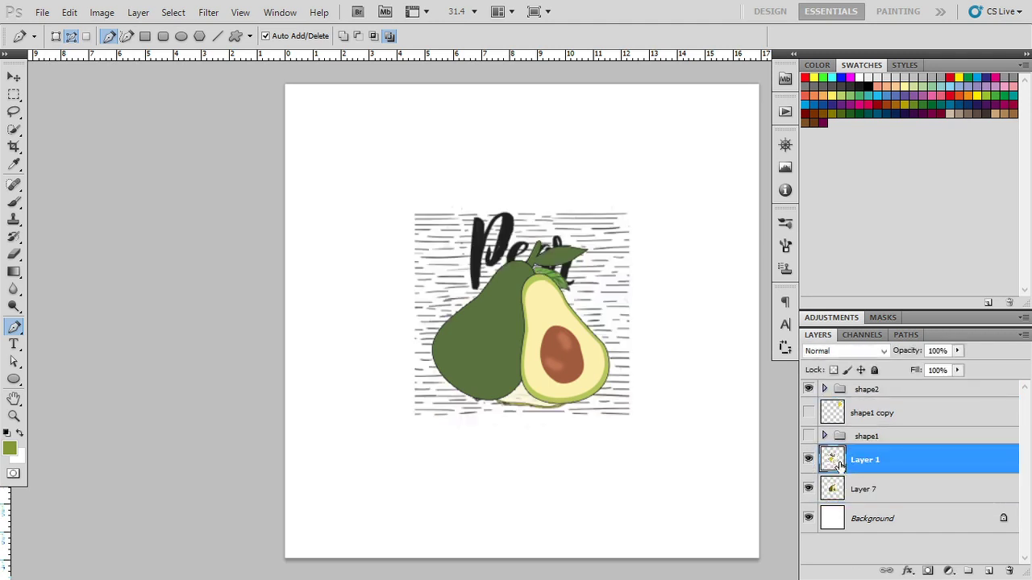
shift+click(857, 518)
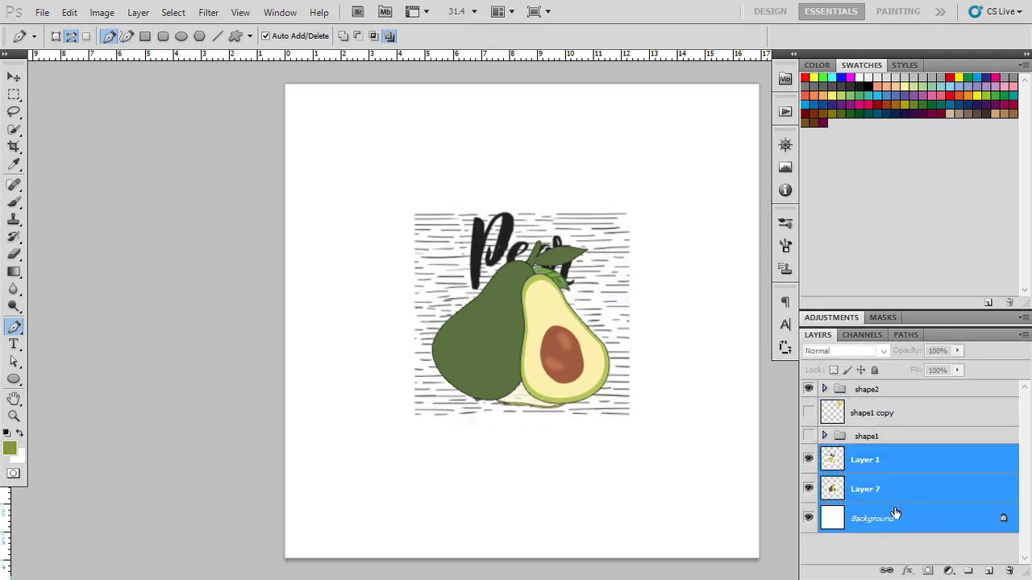
- Convert Background to Layer 0, group Layer 1 through Layer 0, and name the group refernces
click(947, 520)
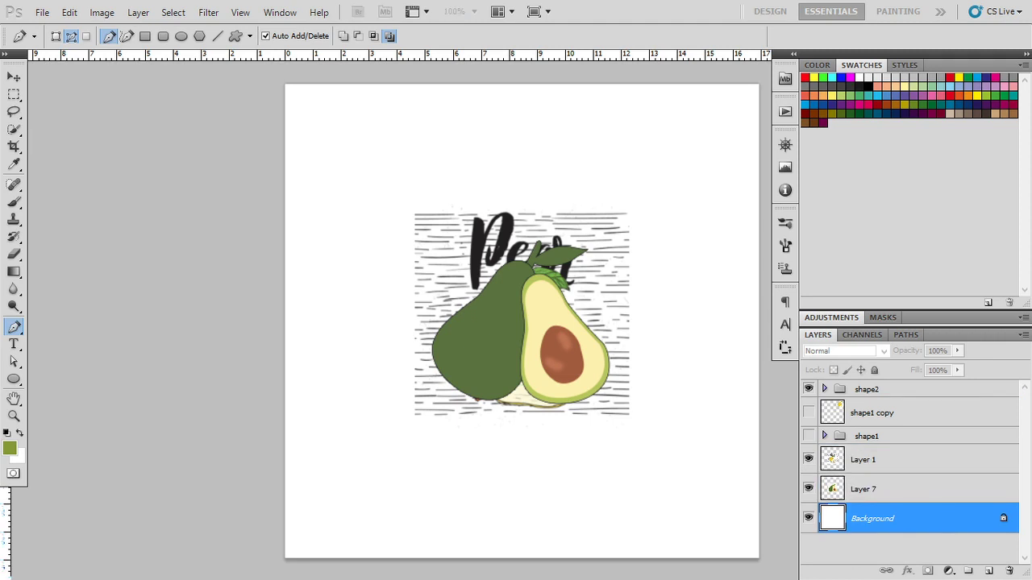
shift+click(882, 439)
click(884, 461)
shift+click(859, 516)
key(ctrl+g)
double_click(869, 454)
text(ref)
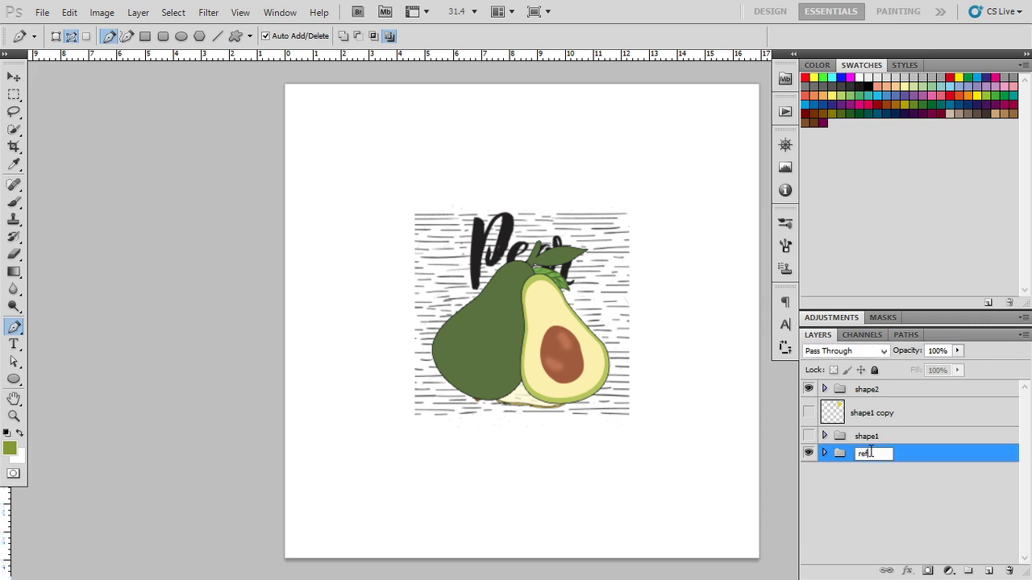
text(erences)
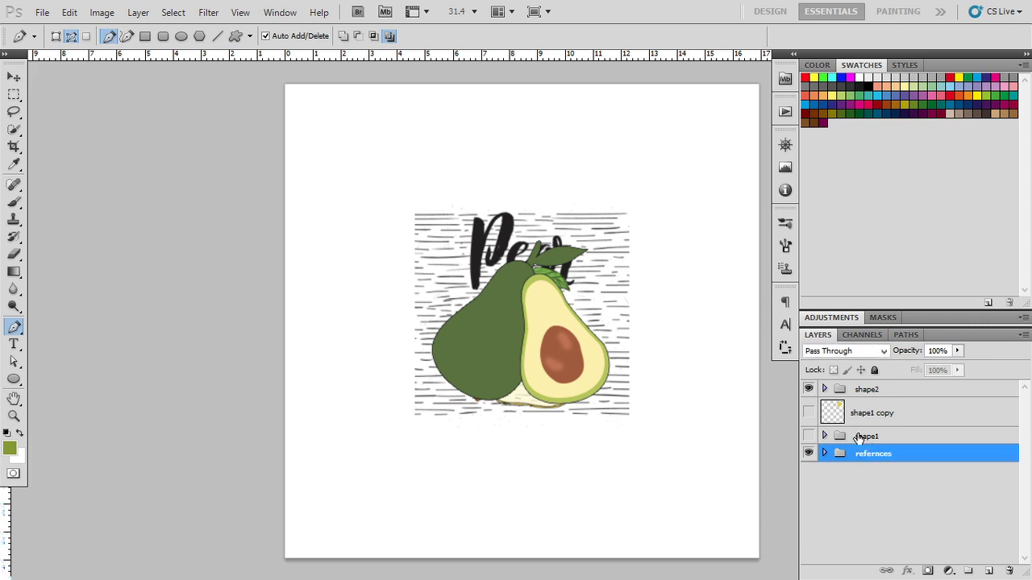
click(864, 436)
- Show the shape1 copy pear, move shape2 below it, and hide the refernces group
click(820, 416)
click(808, 413)
click(808, 413)
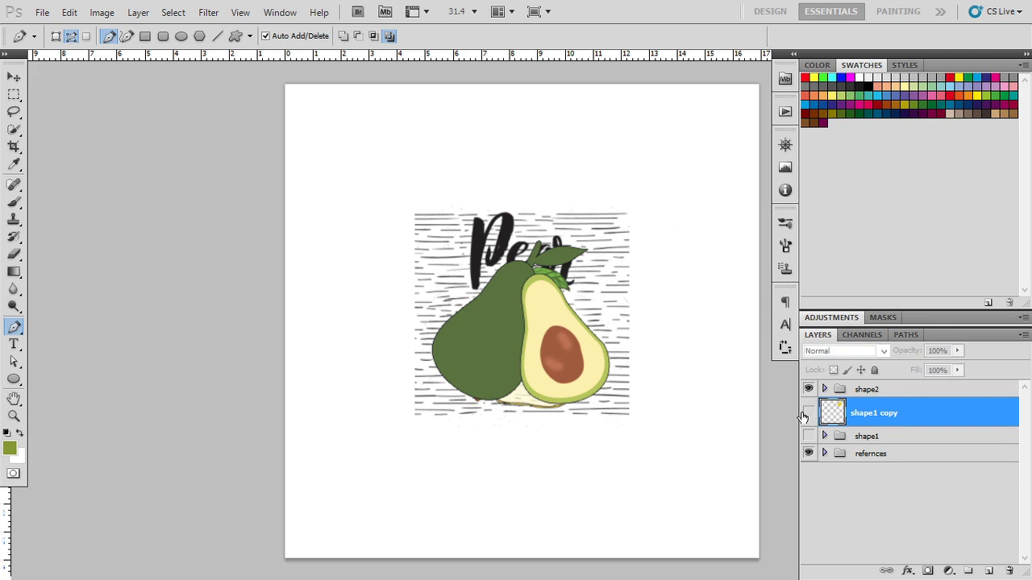
click(810, 413)
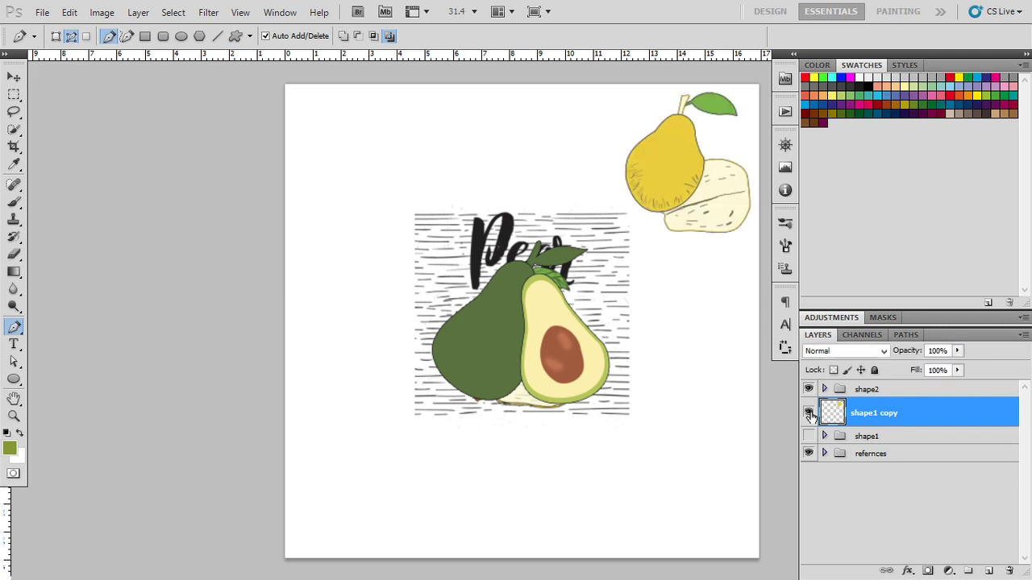
click(856, 394)
drag(856, 396, 859, 421)
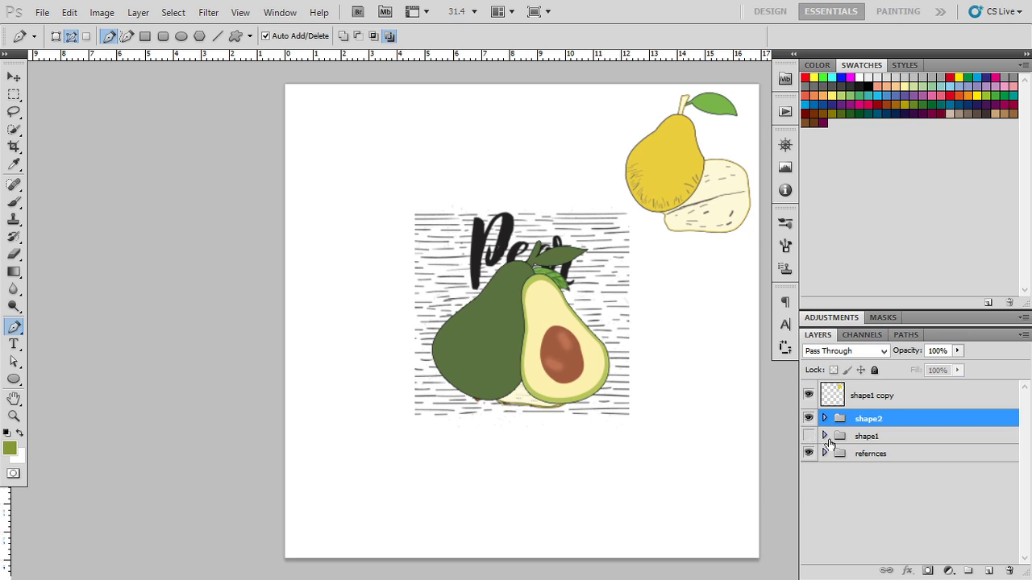
click(809, 454)
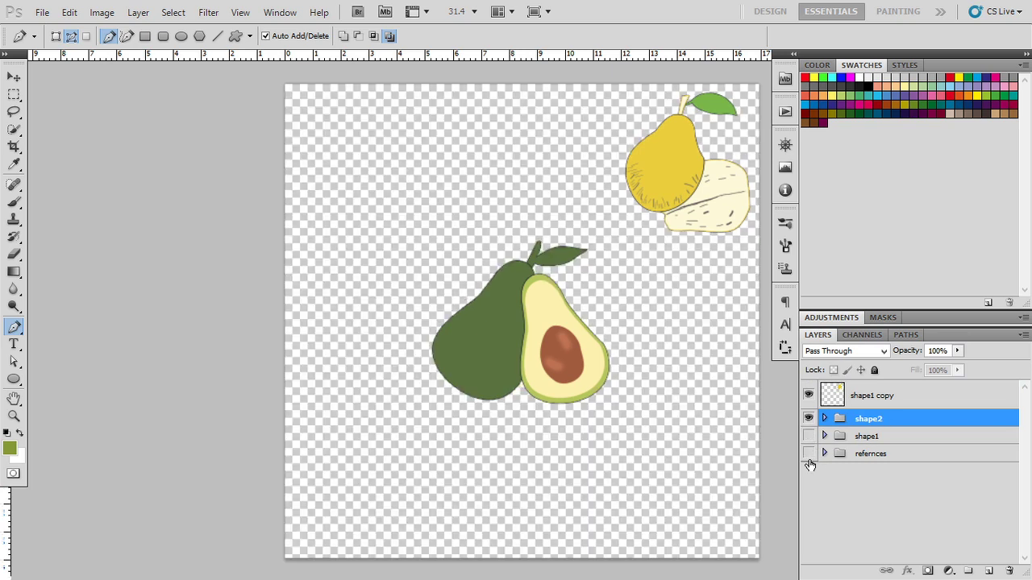
- Add a white-filled layer above refernces and name it BG
click(869, 454)
click(989, 571)
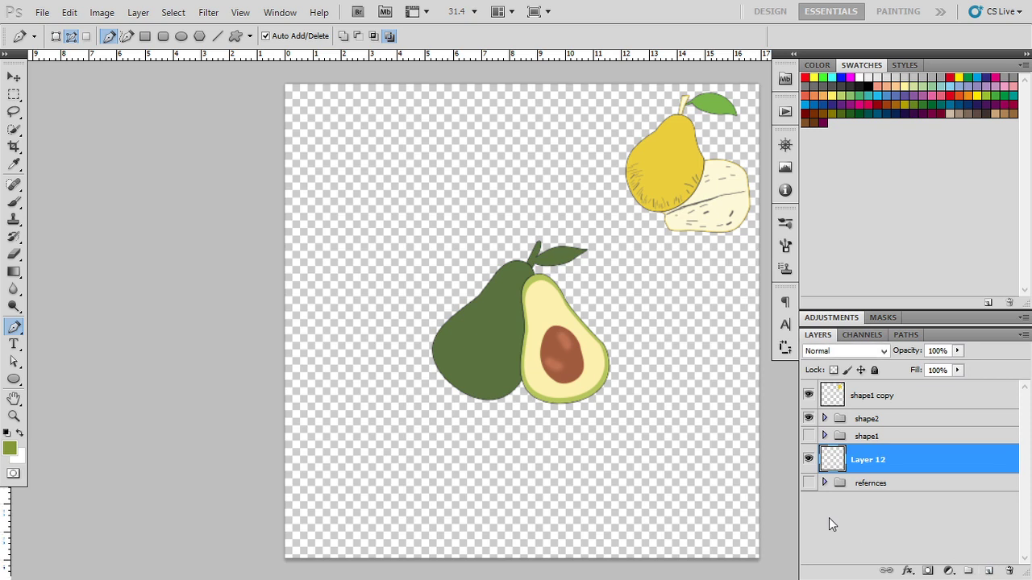
key(ctrl+BackSpace)
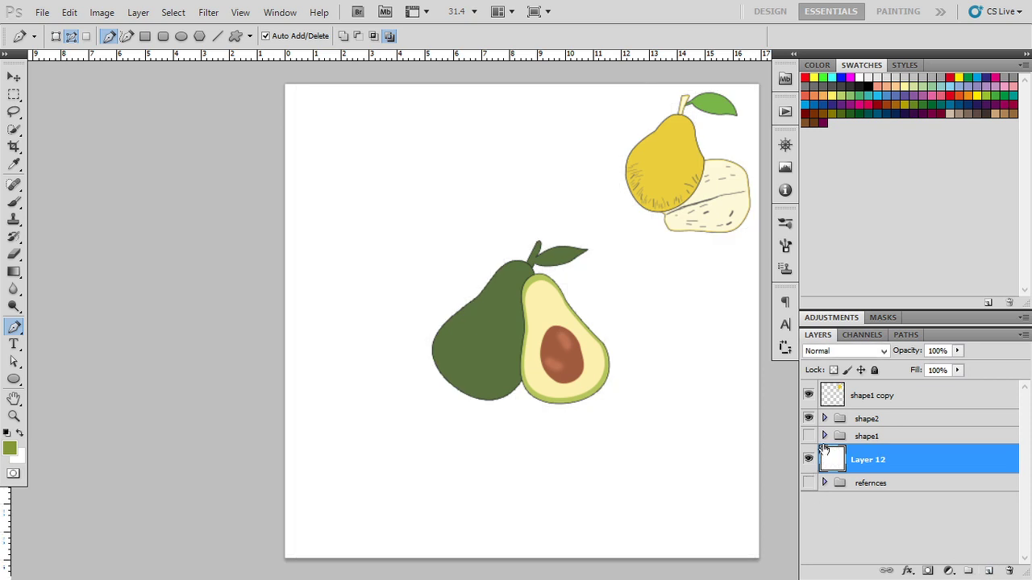
click(845, 436)
click(852, 418)
right_click(852, 418)
key(Escape)
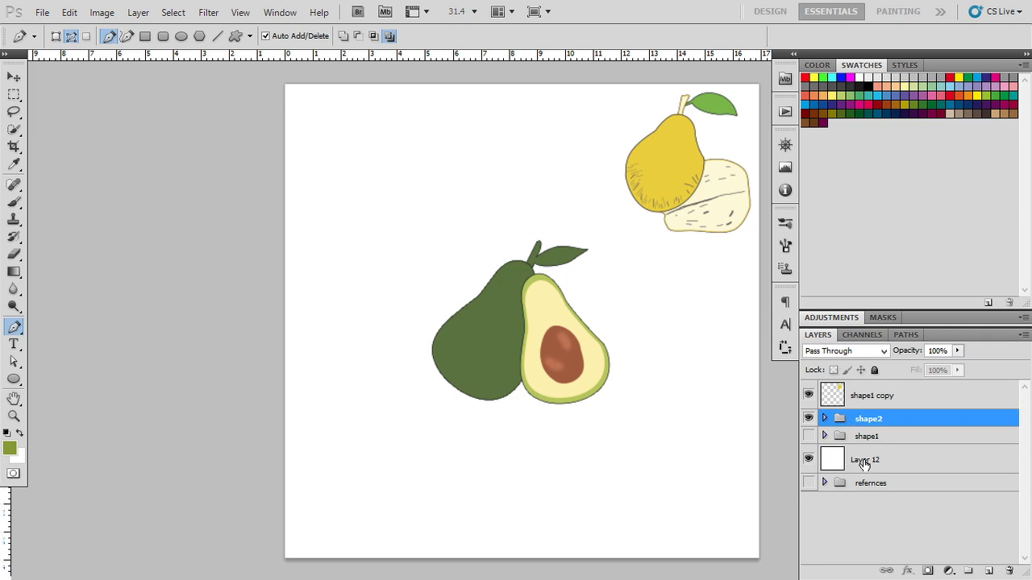
double_click(871, 459)
text(n)
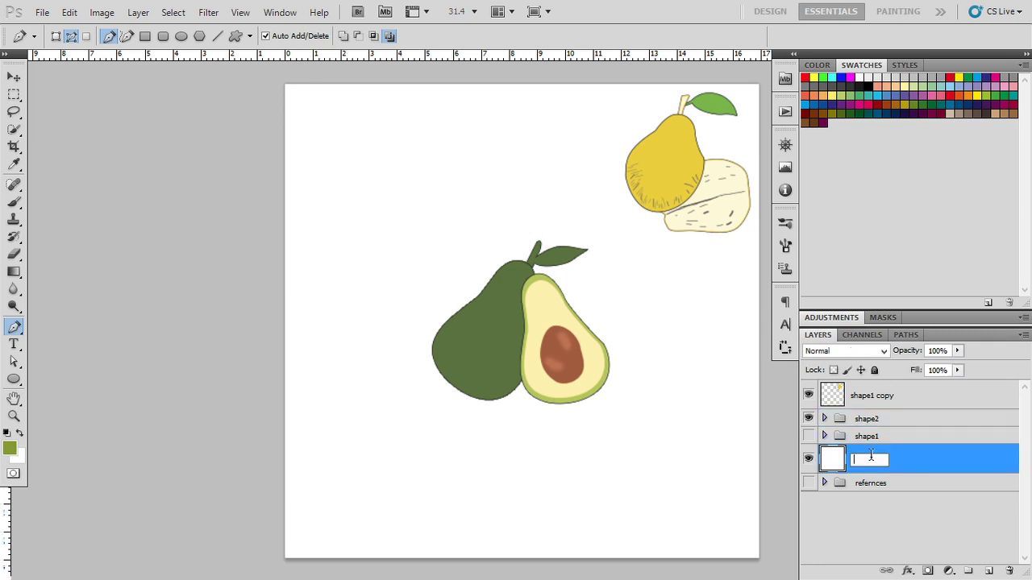
text(BG)
key(Return)
- Duplicate the shape2 group, merge the copy into one layer, and hide the original shape2
click(850, 427)
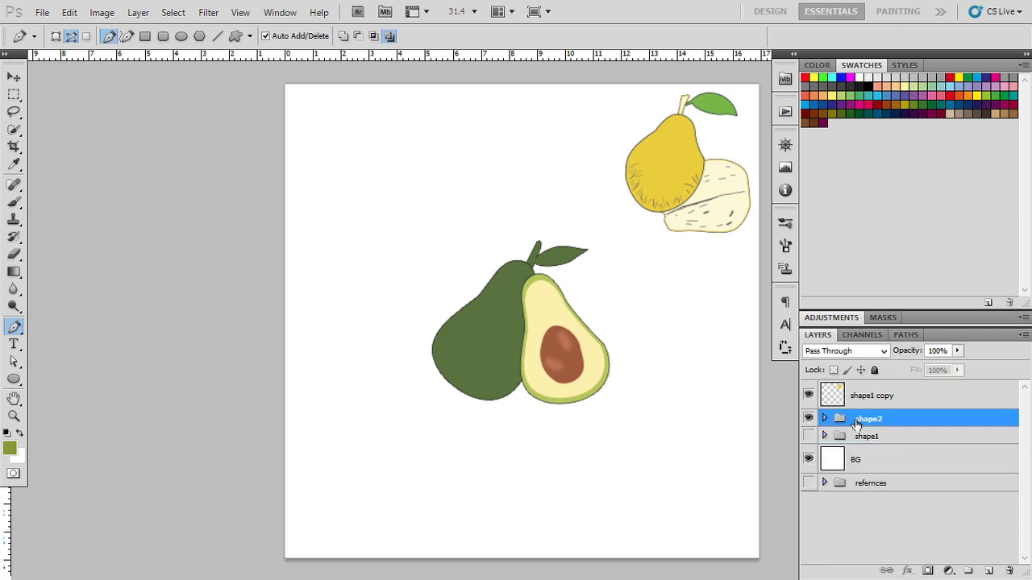
right_click(856, 422)
click(920, 232)
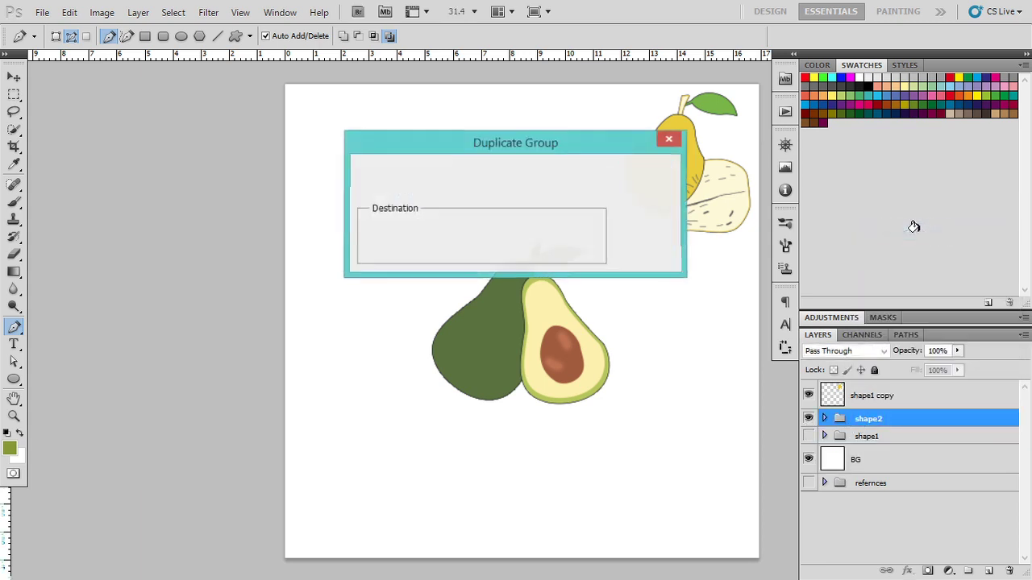
key(Return)
right_click(883, 414)
click(916, 407)
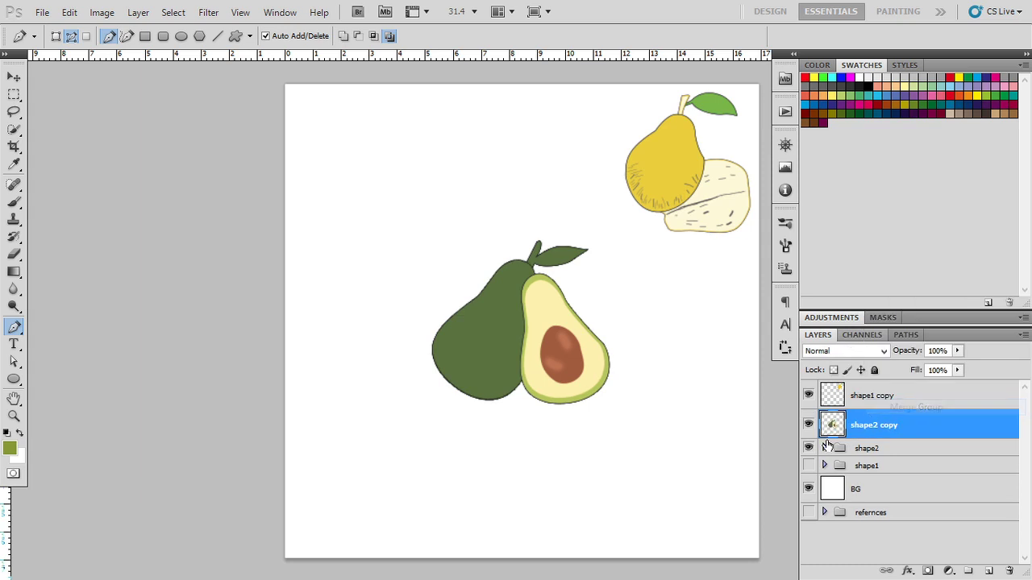
click(808, 447)
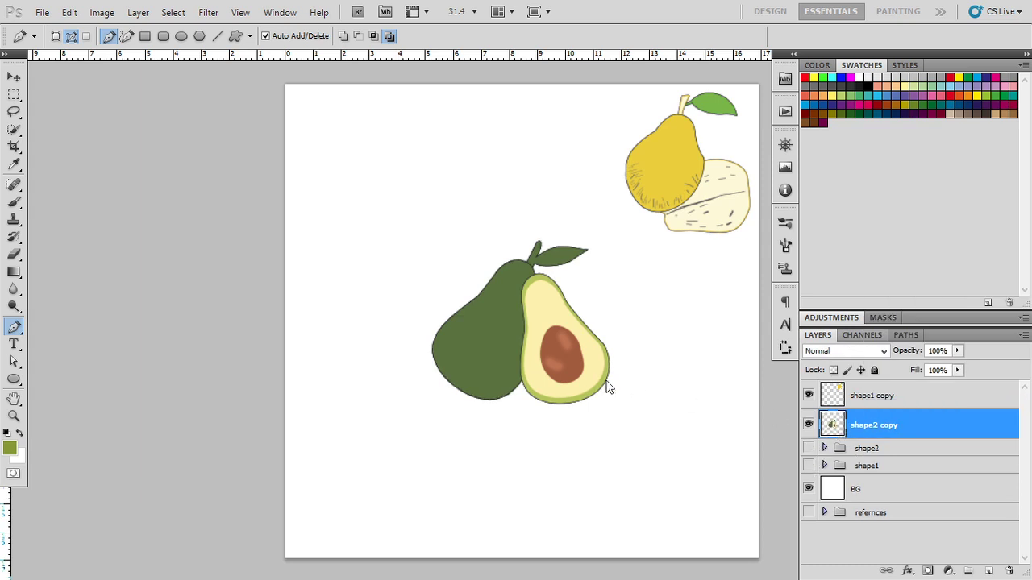
- Undo a stray path point, then briefly toggle the pear and avocado layers to check them
drag(578, 358, 528, 297)
key(ctrl+z)
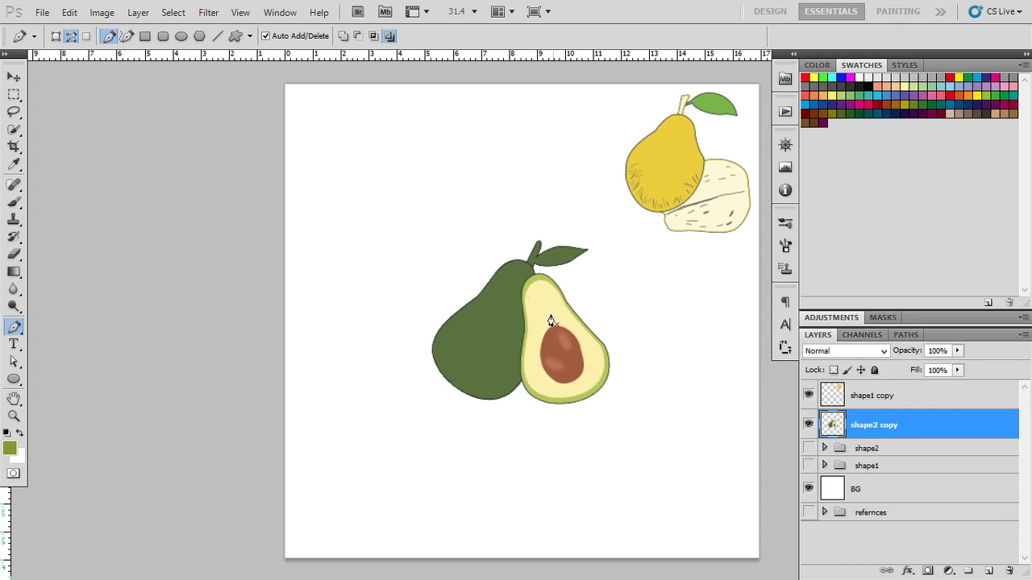
key(v)
click(818, 390)
click(808, 394)
click(809, 394)
click(809, 425)
click(809, 425)
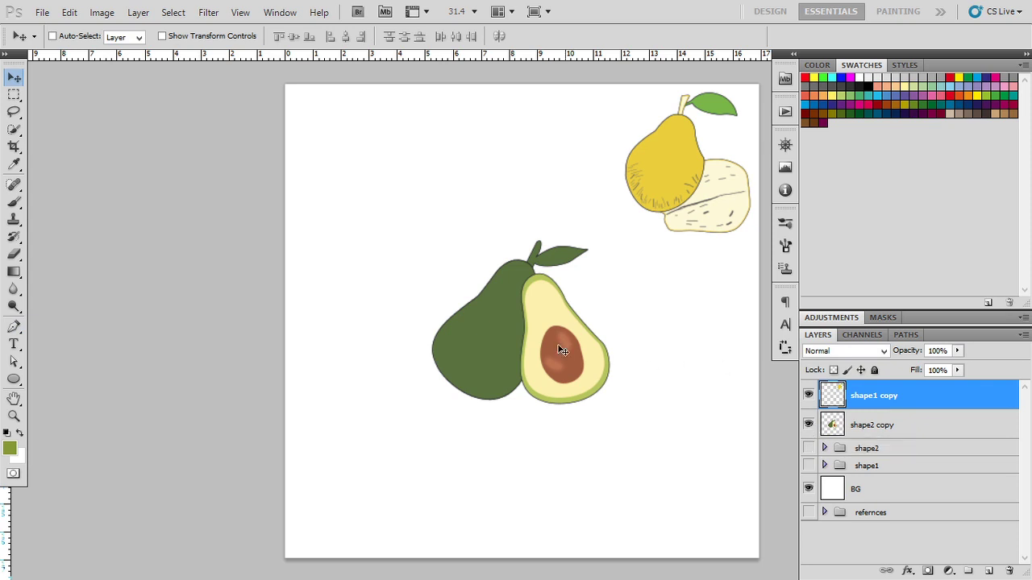
- Shrink the pear to about half, tilt it, and move it into the top-right corner
drag(577, 374, 558, 363)
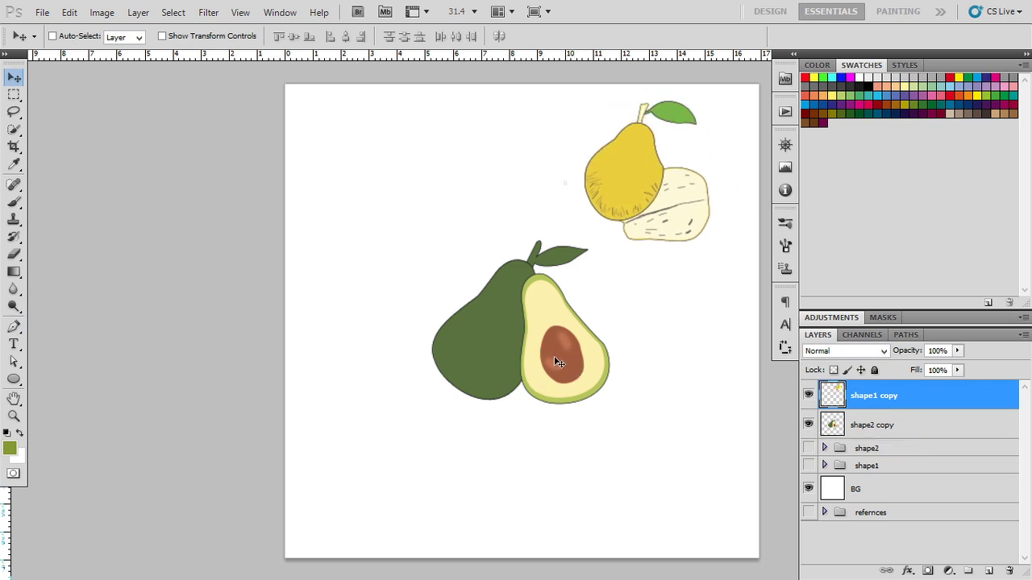
key(ctrl+t)
mouse_move(709, 244)
mouse_down()
mouse_move(684, 203)
mouse_move(697, 222)
mouse_up()
key(Return)
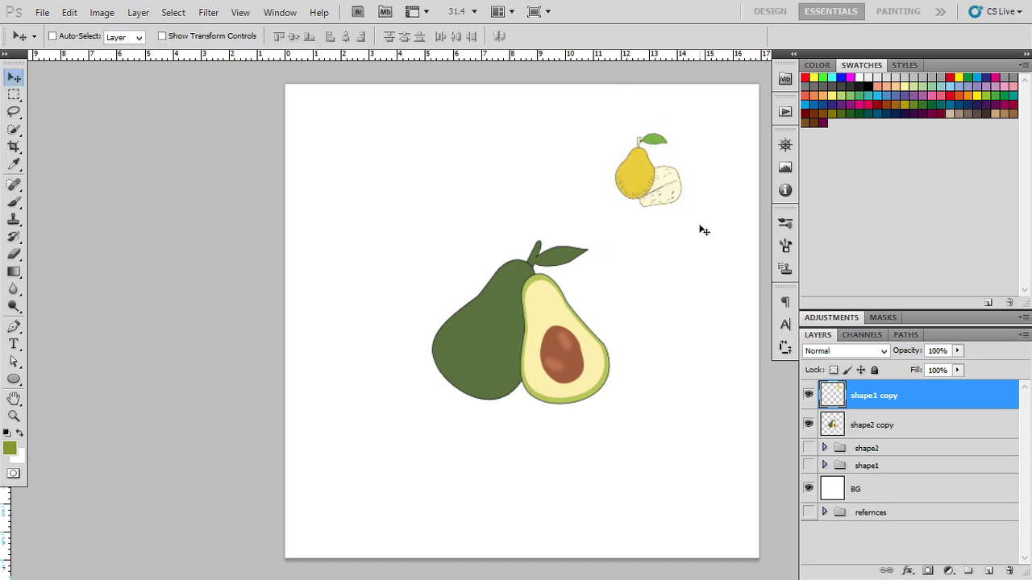
drag(651, 192, 684, 163)
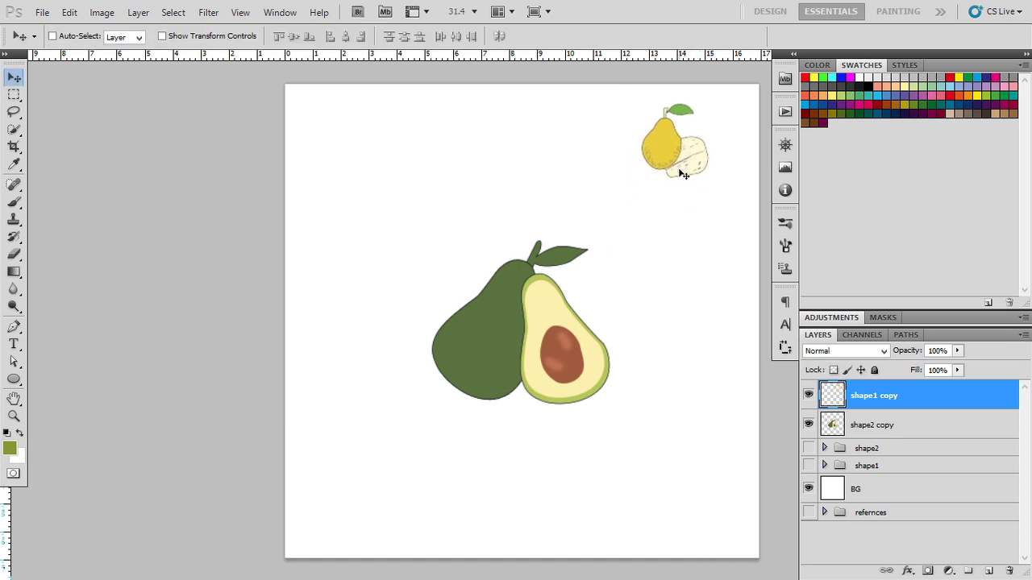
- Add two pear copies, one beside the avocado and one at lower-left rotated about -60°
mouse_move(682, 174)
mouse_down()
mouse_move(652, 328)
mouse_move(664, 374)
mouse_move(618, 392)
mouse_up()
key(ctrl+t)
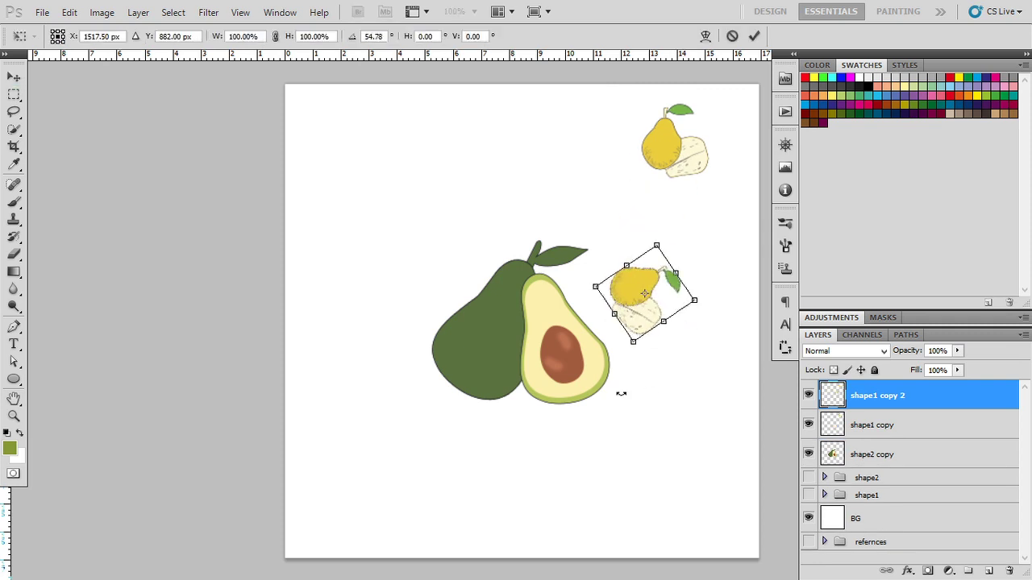
key(Return)
drag(657, 332, 394, 484)
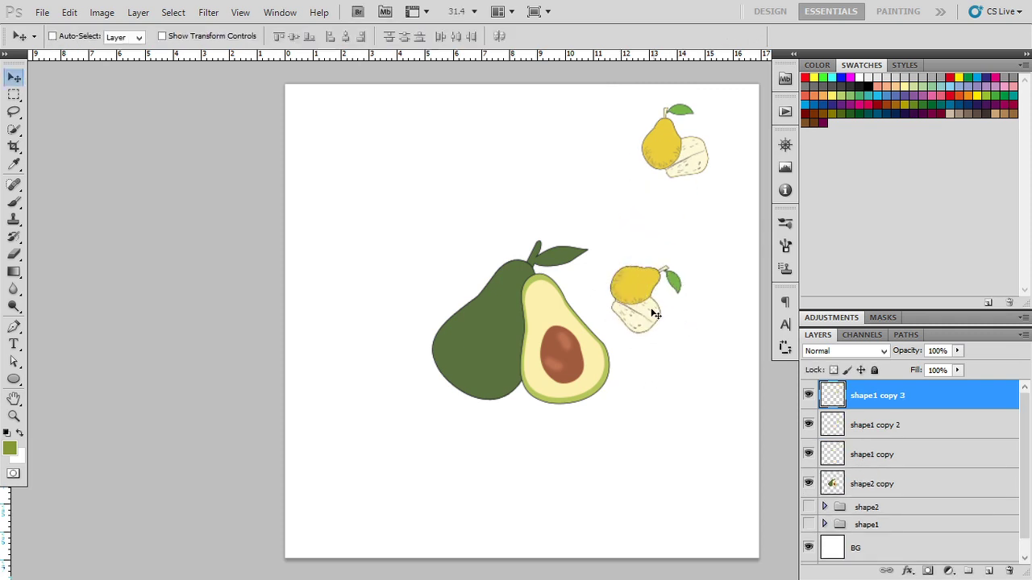
key(ctrl+t)
mouse_move(475, 525)
mouse_down()
mouse_move(483, 414)
mouse_move(475, 422)
mouse_up()
key(Return)
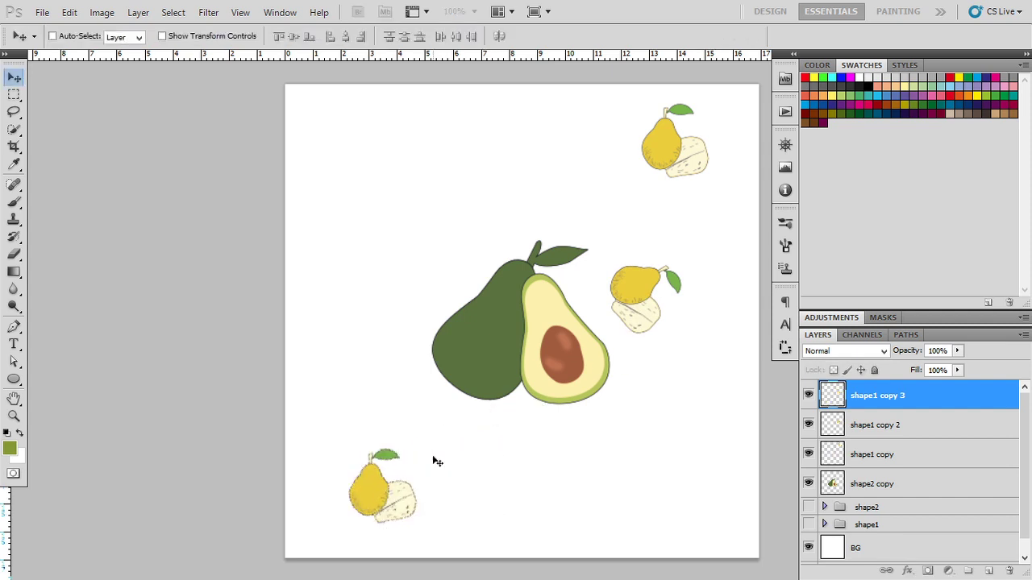
ctrl+click(586, 375)
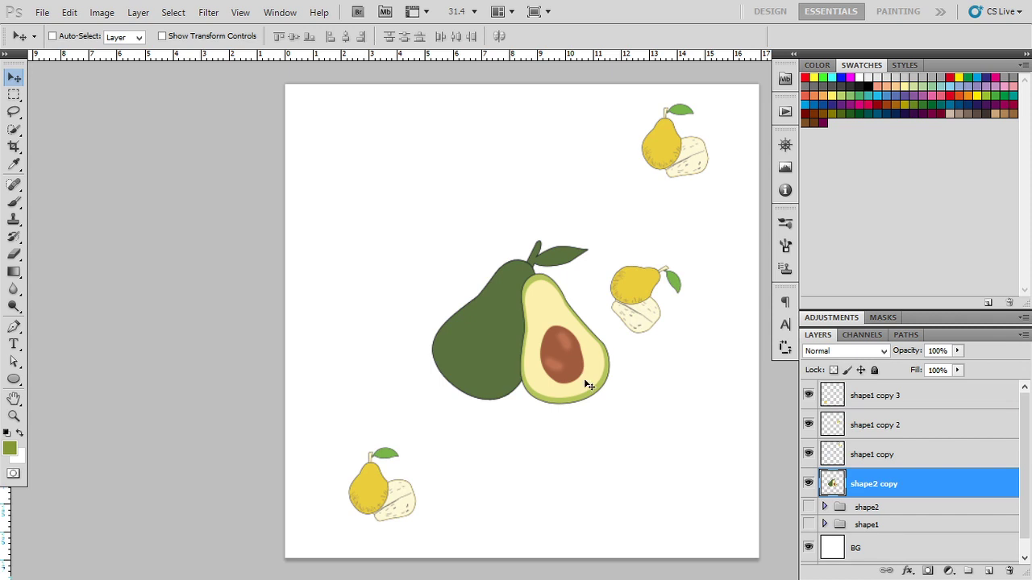
- Shrink the avocado in two passes and move it toward the upper left
key(ctrl+t)
mouse_move(612, 404)
mouse_down()
mouse_move(451, 272)
mouse_move(406, 193)
mouse_up()
key(Return)
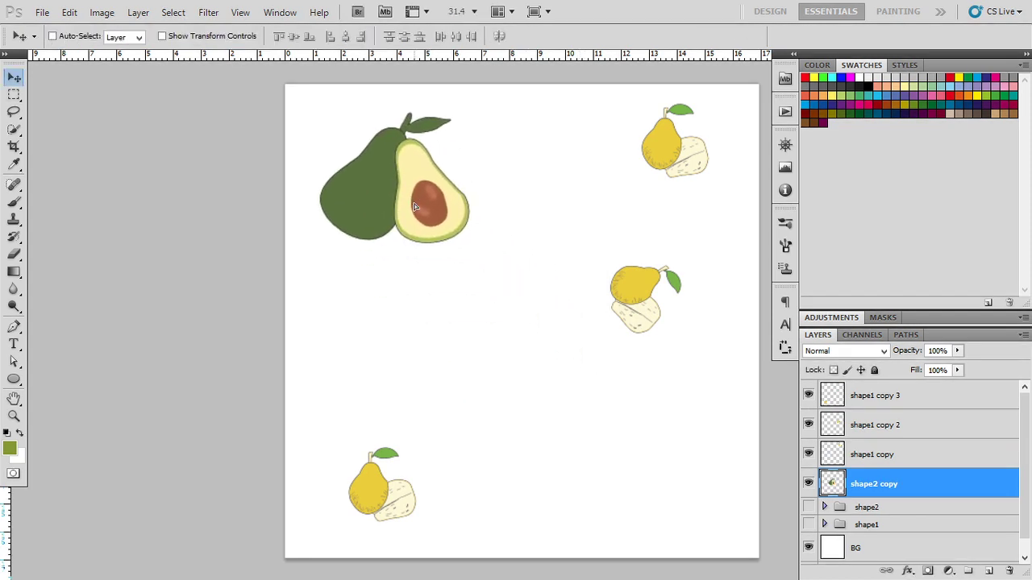
key(ctrl+t)
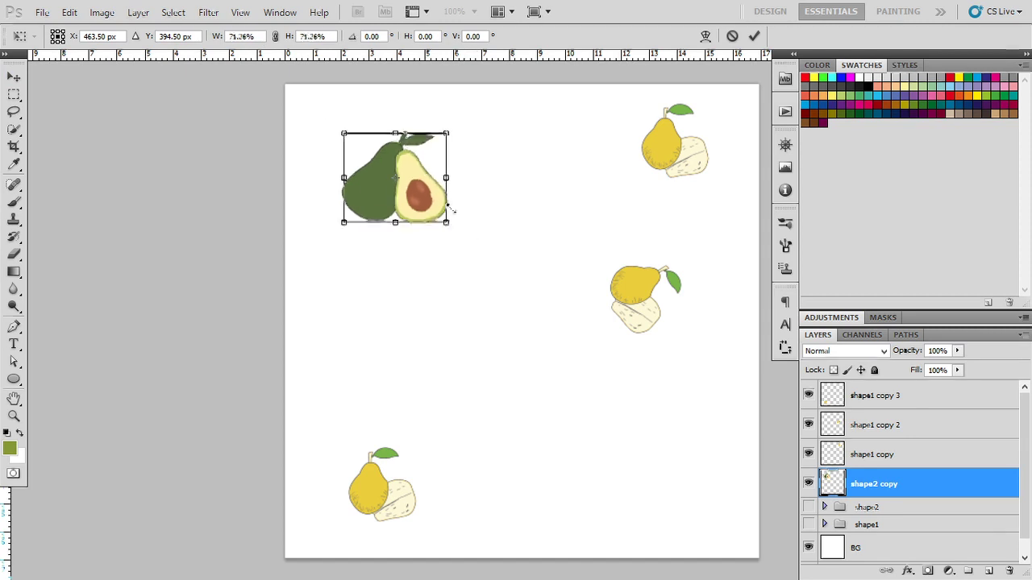
drag(467, 244, 438, 189)
key(Return)
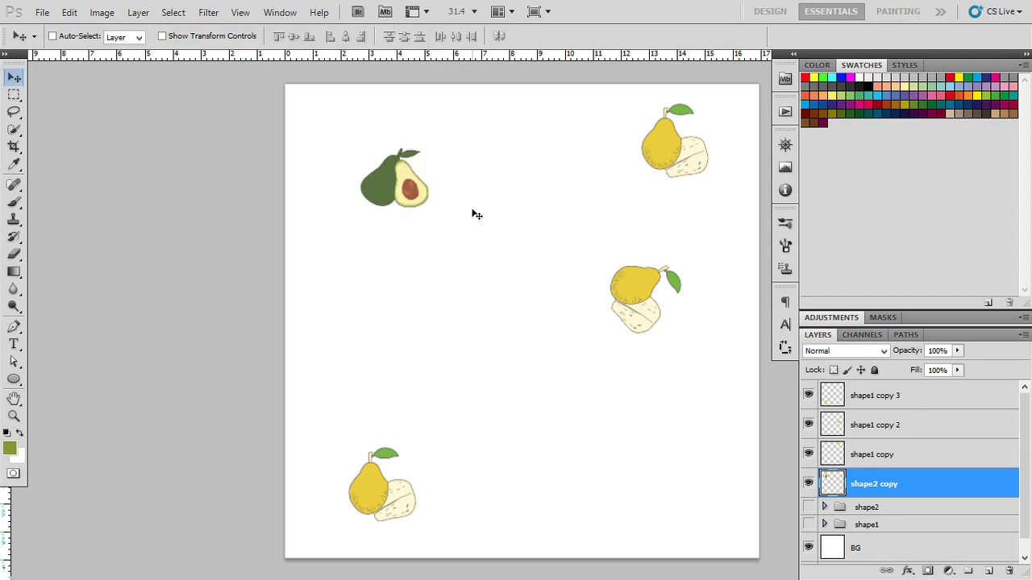
- Place avocado copies at the lower right and upper middle, turning the middle one sideways
mouse_move(478, 218)
mouse_down()
mouse_move(652, 471)
mouse_move(553, 546)
mouse_move(518, 545)
mouse_up()
key(ctrl+t)
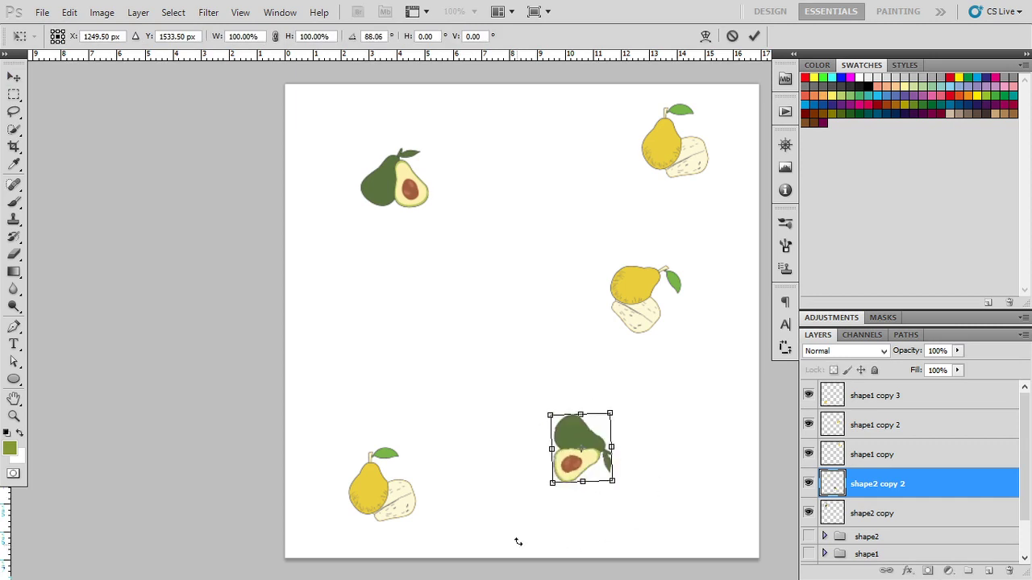
key(Return)
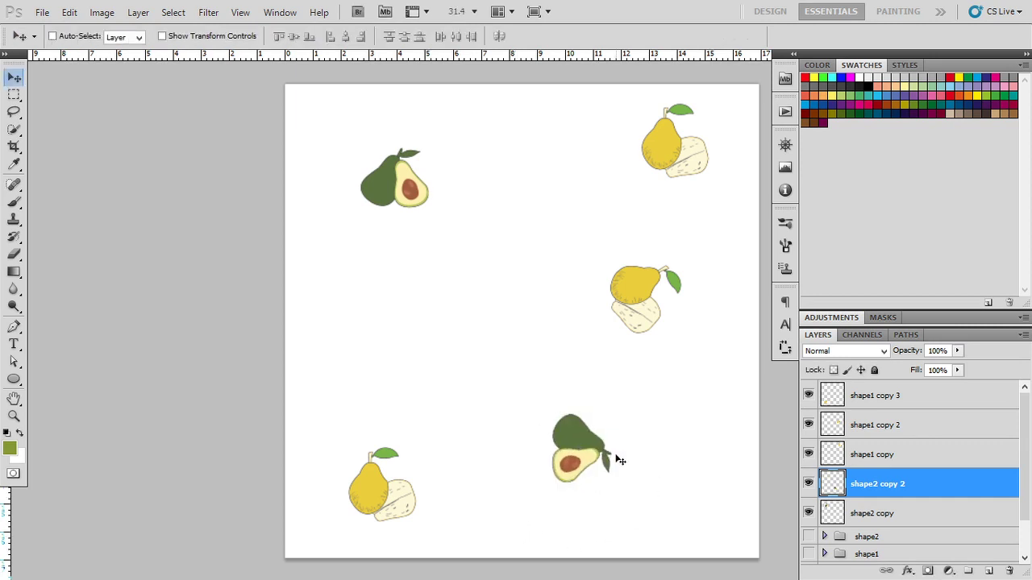
drag(574, 457, 537, 219)
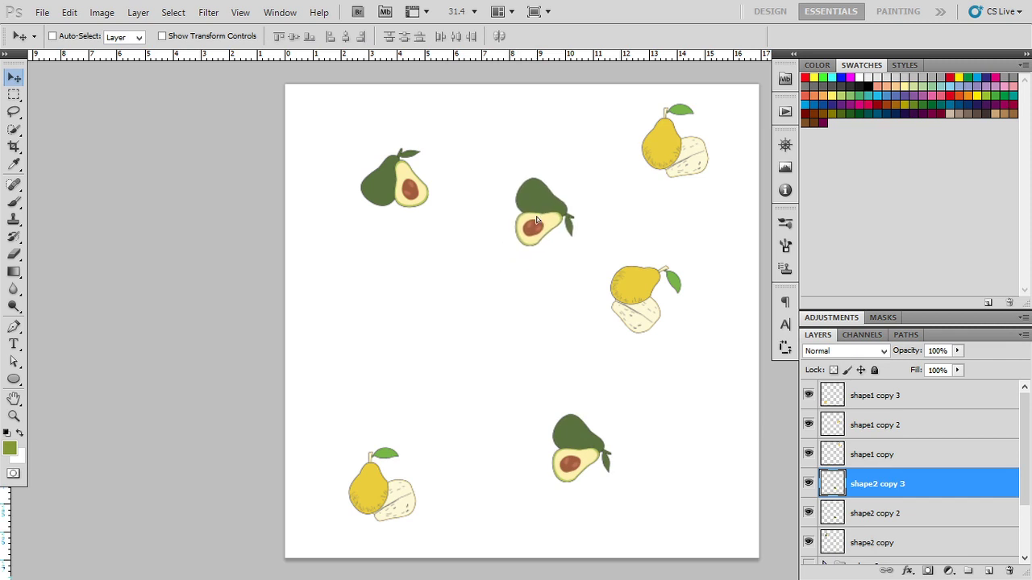
key(ctrl+t)
drag(608, 253, 521, 304)
key(Return)
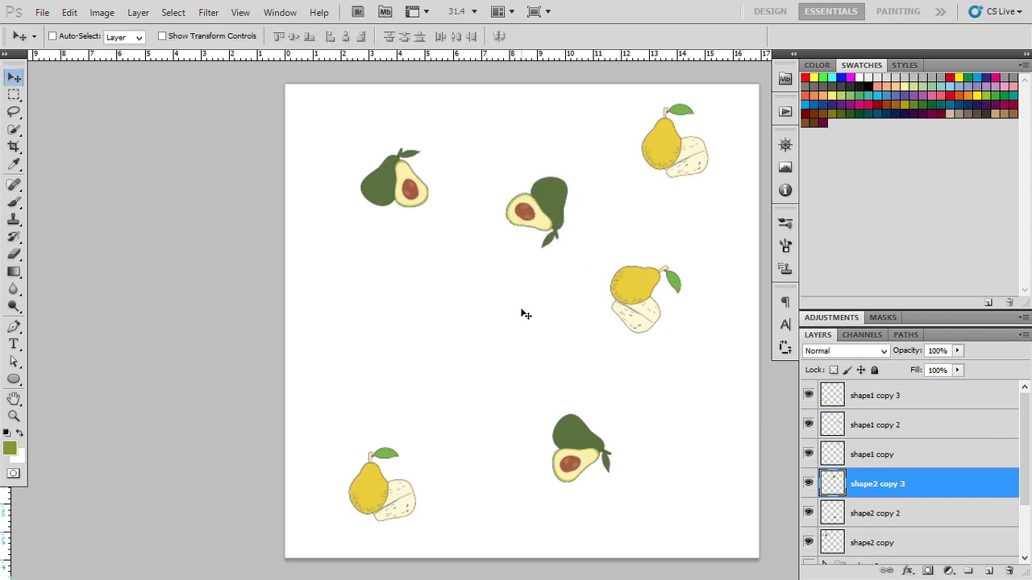
- Add a lower-left avocado copy, rotate it back upright and enlarge it
drag(589, 238, 425, 413)
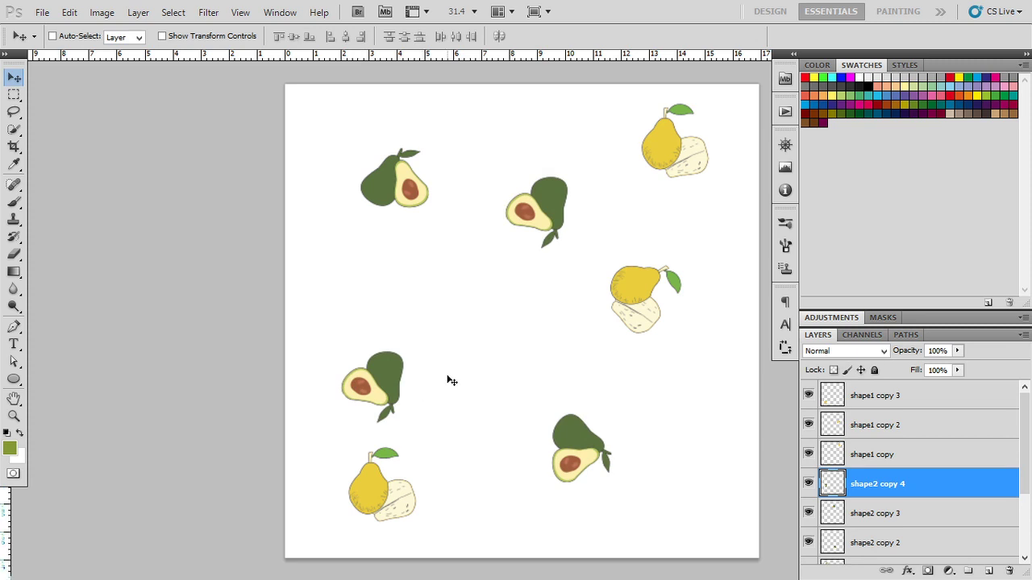
key(ctrl+t)
mouse_move(444, 430)
mouse_down()
mouse_move(421, 241)
mouse_move(403, 230)
mouse_up()
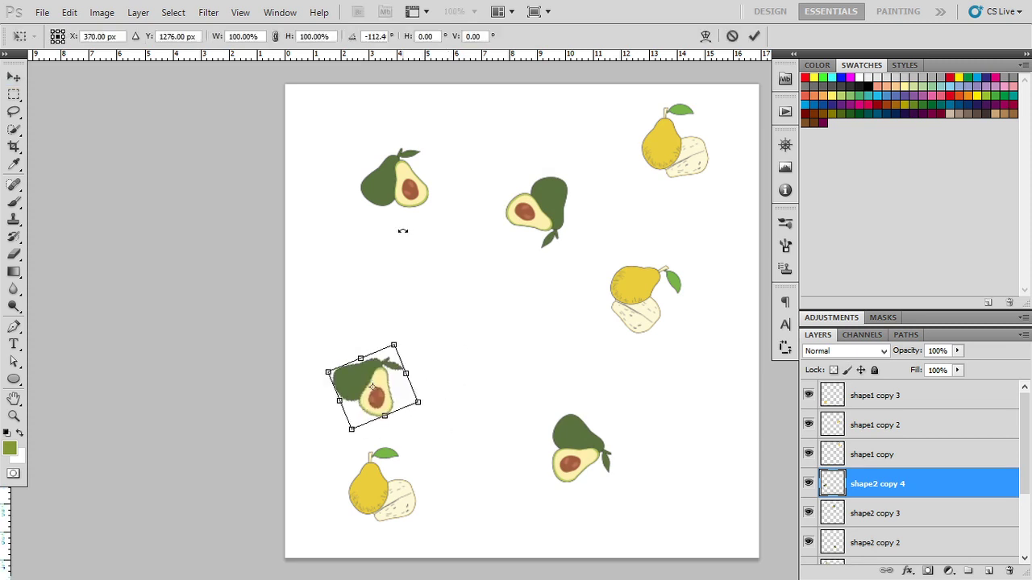
key(Return)
key(ctrl+t)
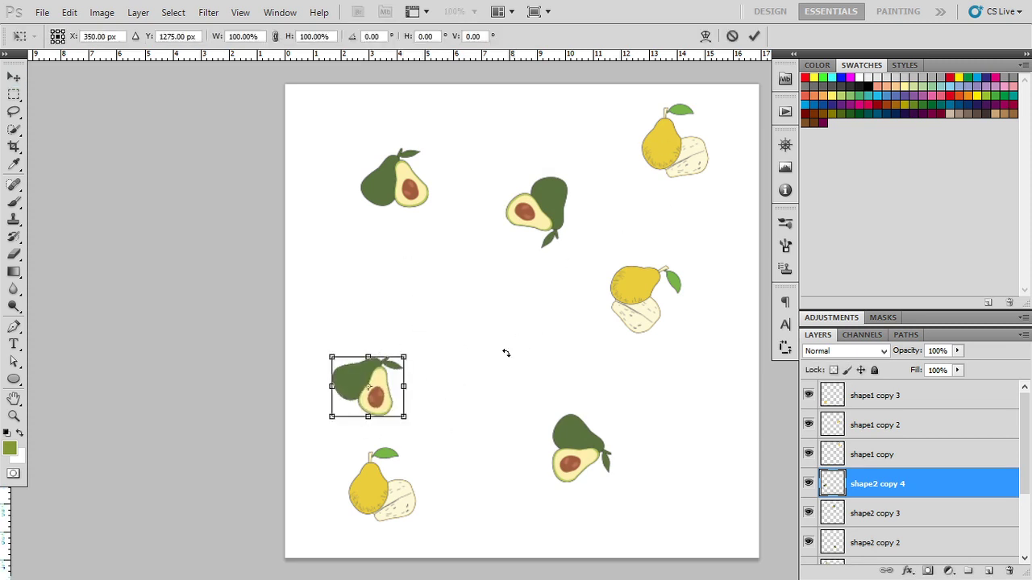
drag(405, 416, 413, 427)
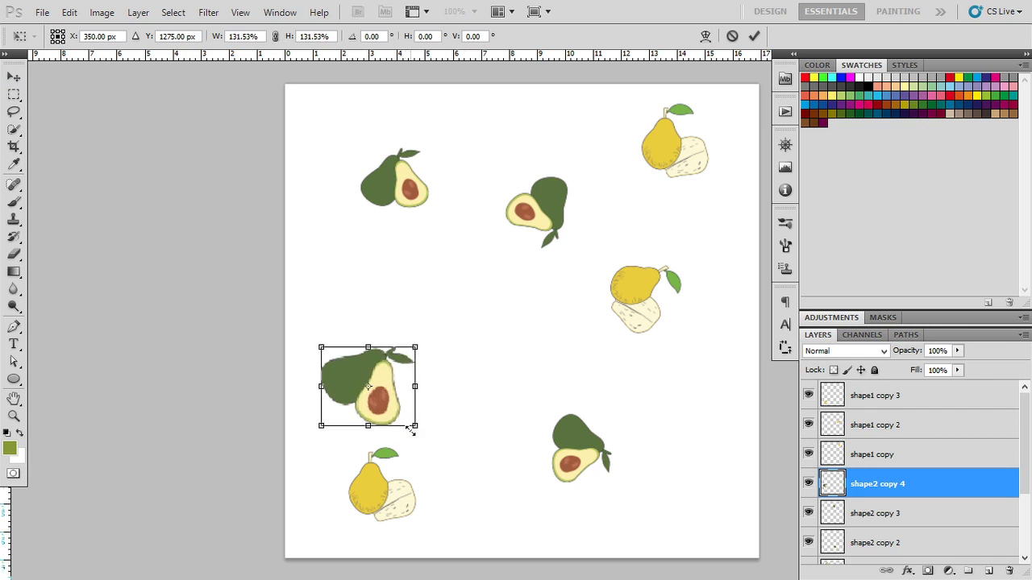
key(Return)
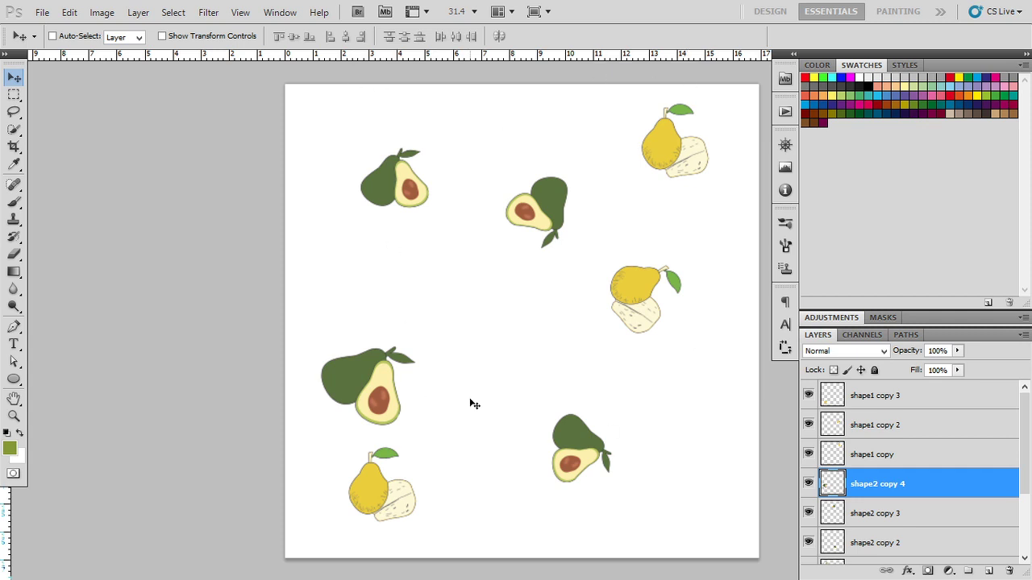
- Duplicate the large avocado, adjust its size and angle, then place a smaller copy near the top
key(ctrl+j)
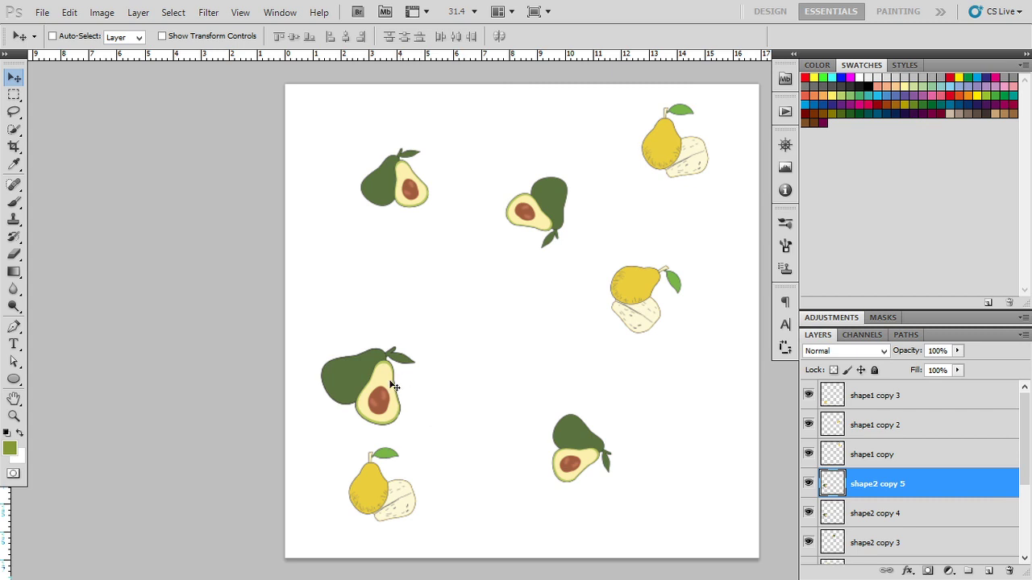
key(ctrl+t)
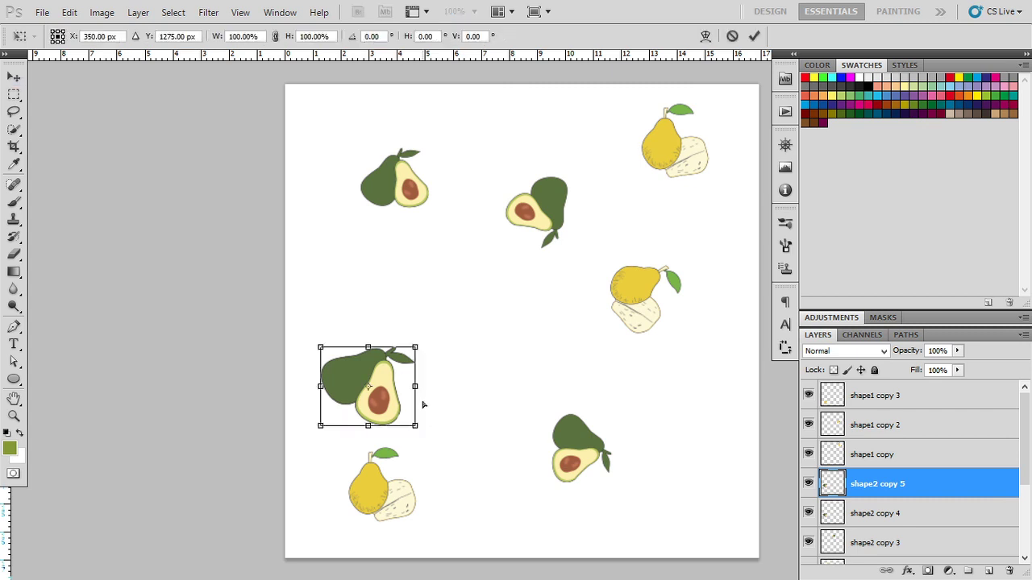
mouse_move(413, 425)
mouse_down()
mouse_move(419, 450)
mouse_move(696, 426)
mouse_up()
key(Return)
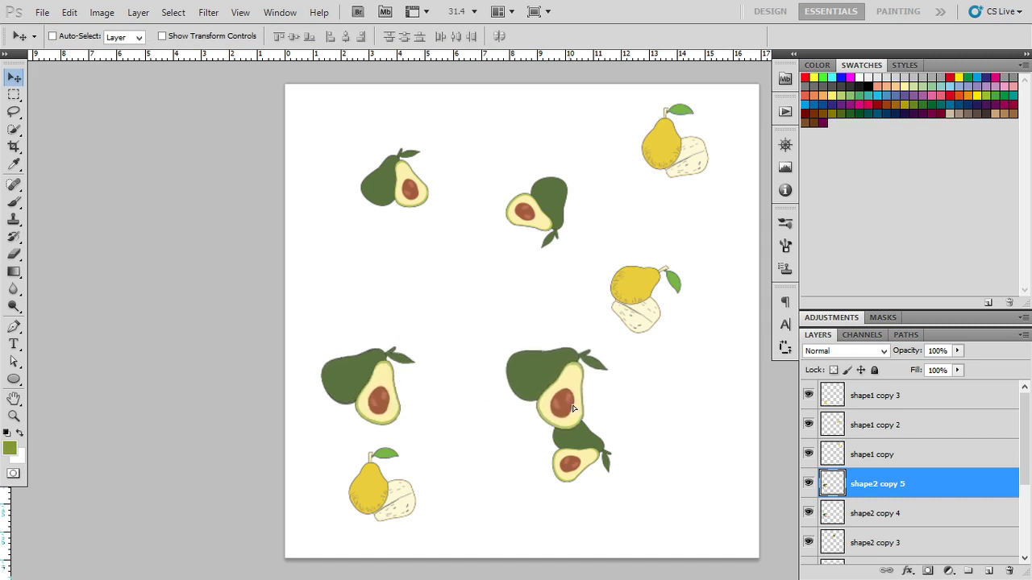
mouse_move(698, 431)
mouse_down()
mouse_move(452, 182)
mouse_move(482, 122)
mouse_up()
key(ctrl+t)
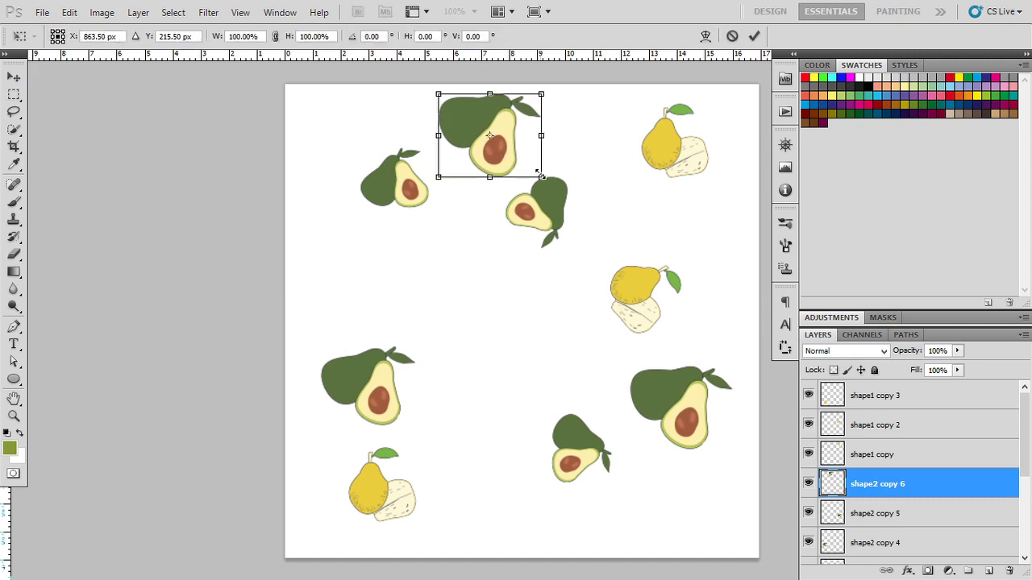
drag(540, 175, 510, 151)
key(Return)
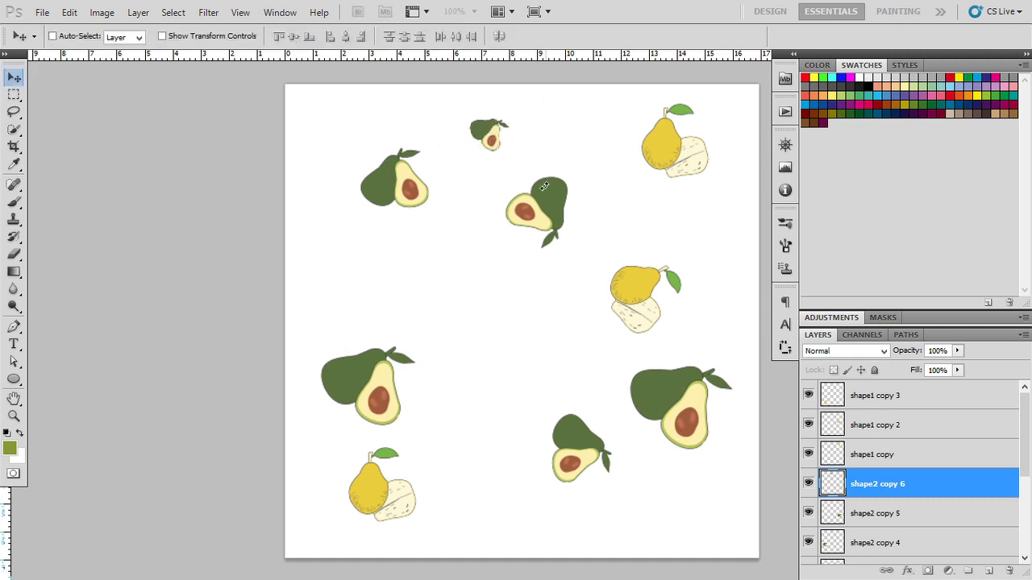
- Put a small avocado copy at bottom centre, rotated 55 degrees
key(ctrl+j)
drag(490, 138, 495, 504)
key(ctrl+t)
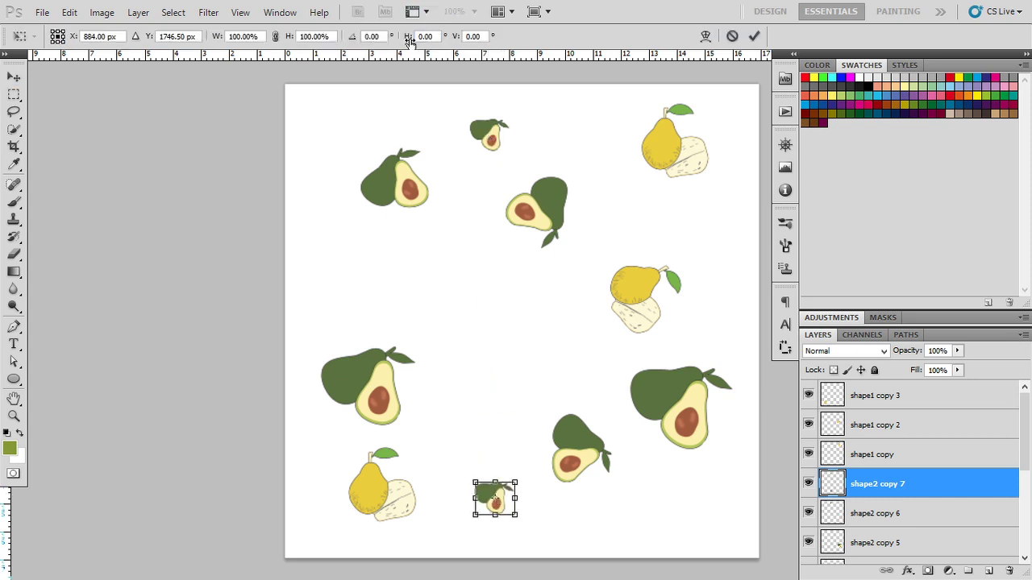
click(375, 35)
text(5)
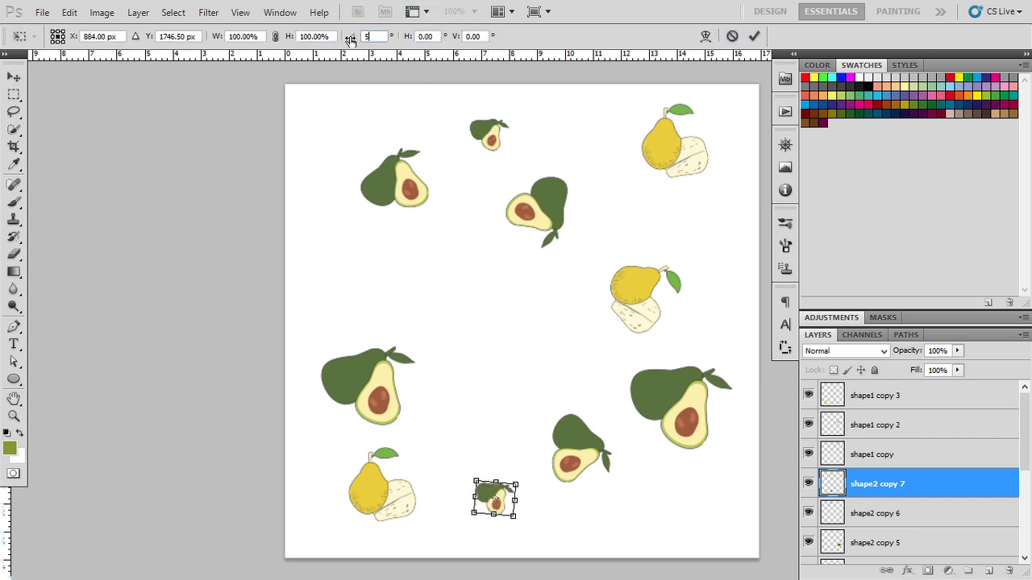
text(5)
key(Return)
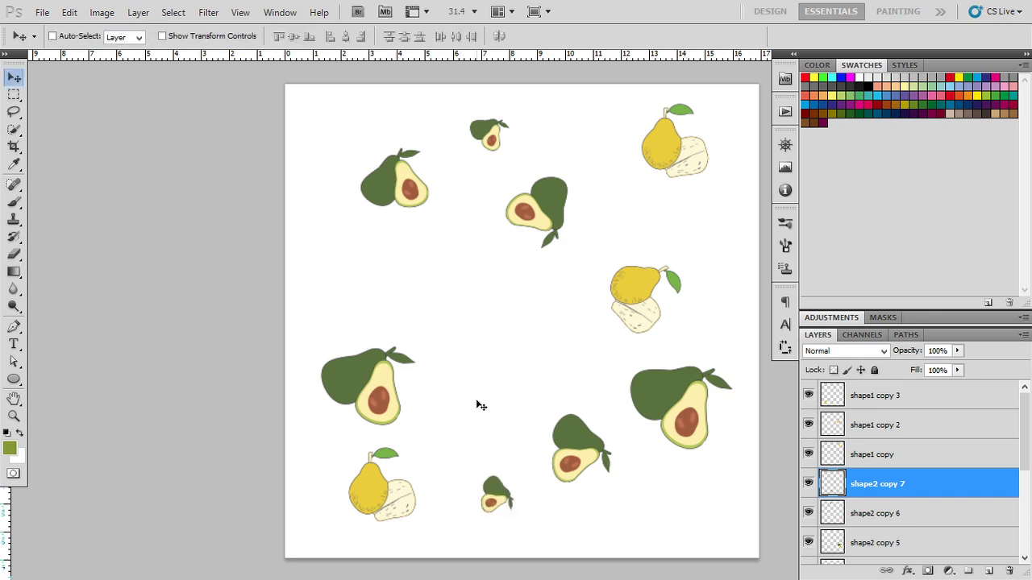
- Add another rotated small avocado copy on the right side
key(ctrl+j)
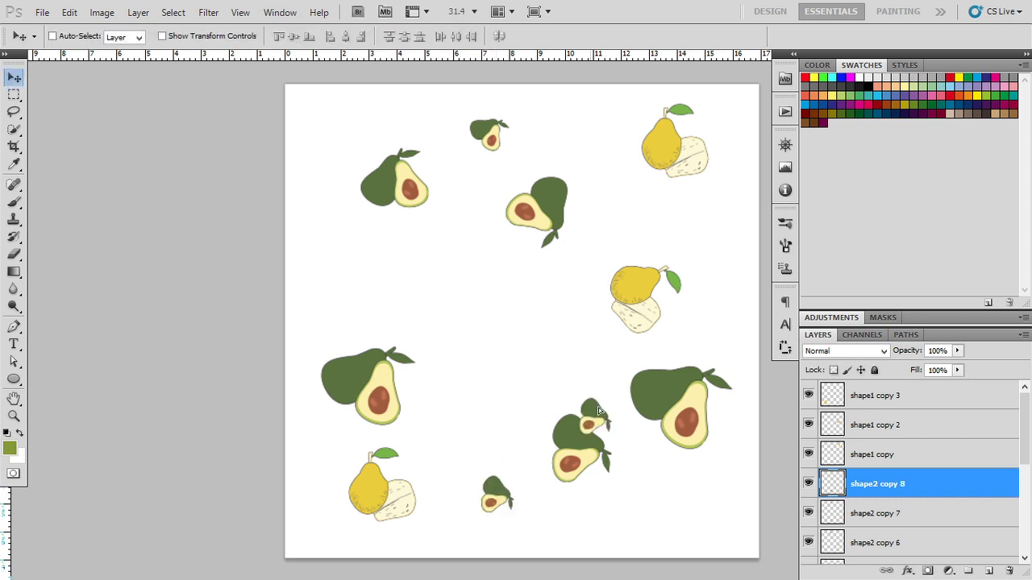
drag(495, 498, 707, 324)
key(ctrl+t)
drag(734, 382, 743, 313)
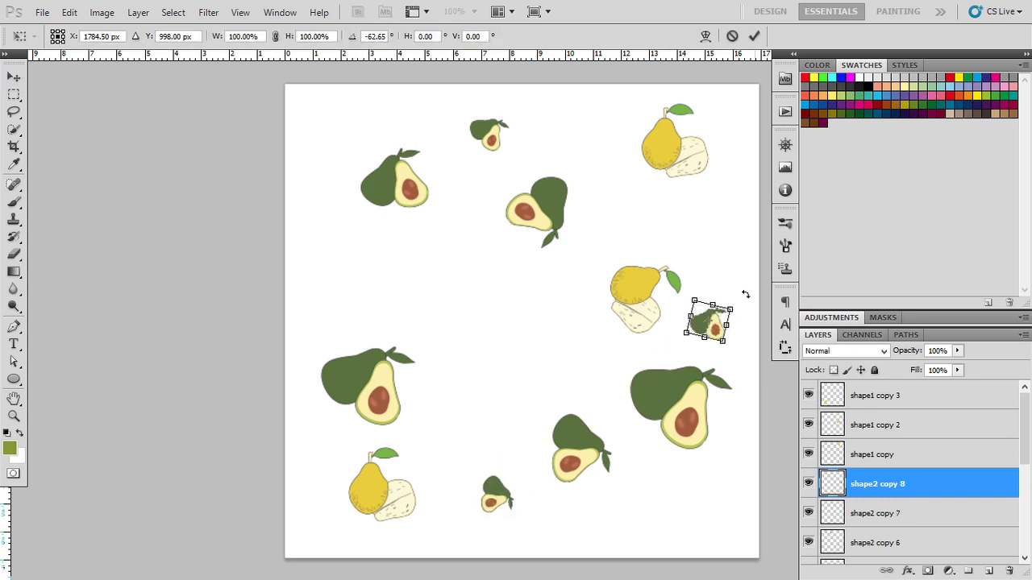
key(Return)
- Place a slightly tilted small avocado copy at the upper left, then select a pear layer
key(ctrl+j)
drag(711, 329, 328, 172)
key(ctrl+t)
drag(373, 205, 353, 239)
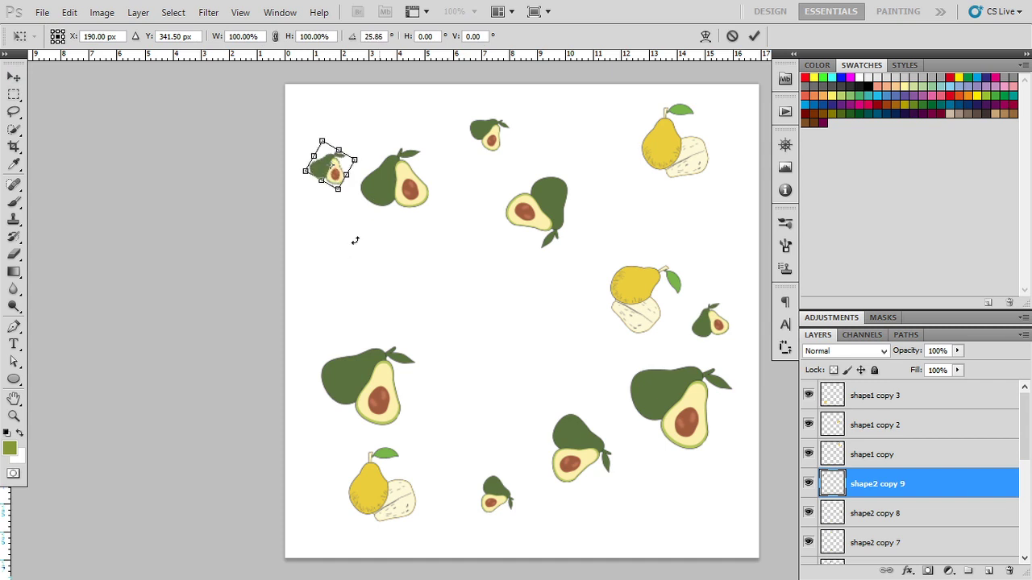
key(Return)
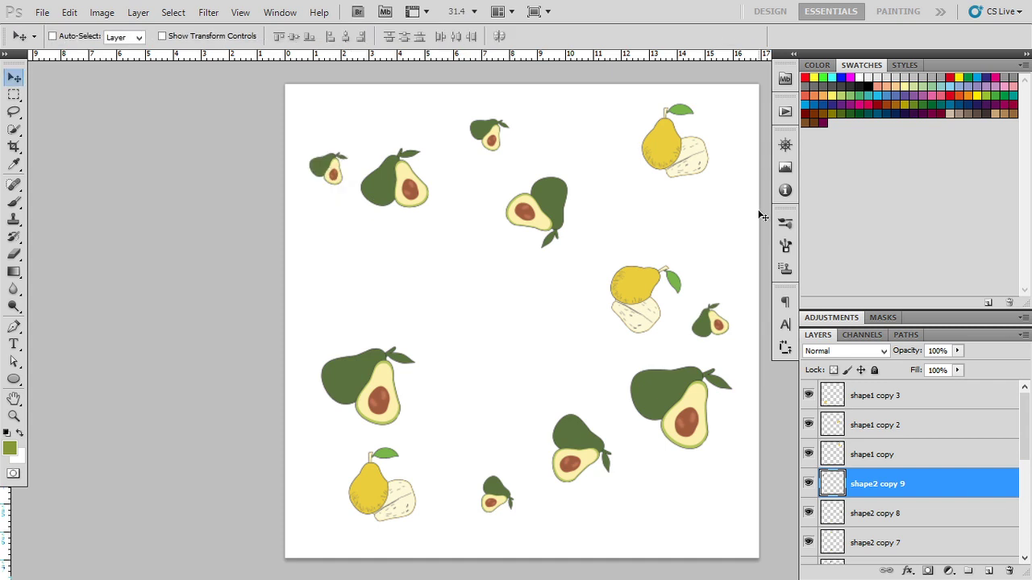
ctrl+click(676, 153)
- Place a pear copy left of centre, rotated and slightly enlarged
drag(675, 173, 466, 342)
key(ctrl+t)
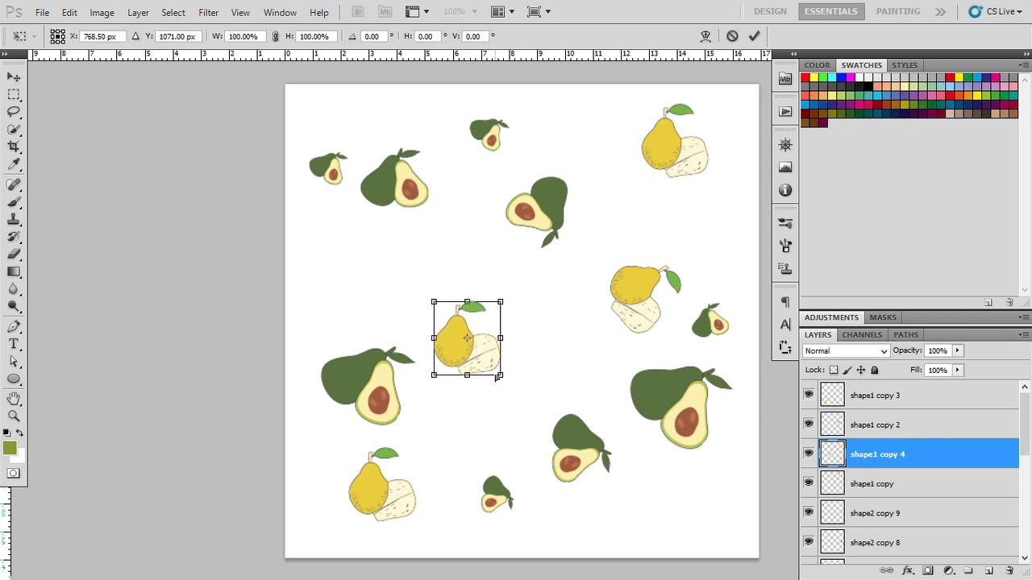
drag(512, 367, 526, 323)
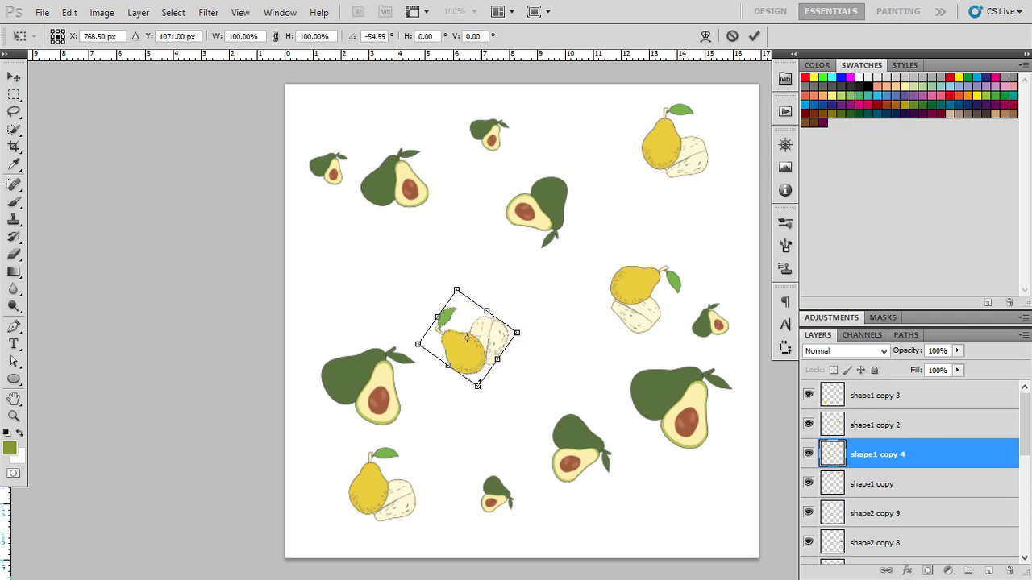
drag(478, 386, 478, 388)
key(Return)
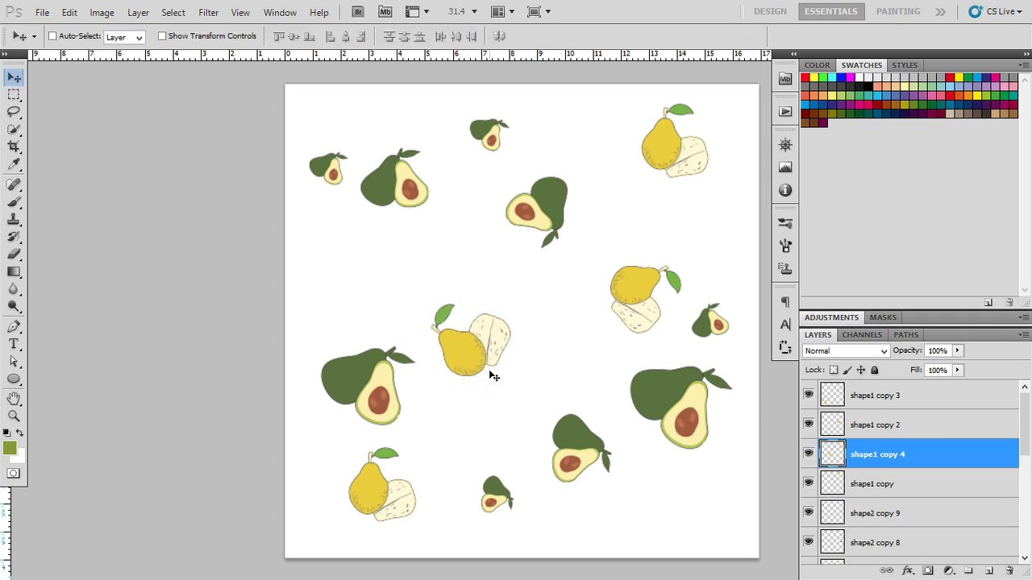
- Add another pear copy and shrink the pear in the top-left corner
mouse_move(489, 371)
mouse_down()
mouse_move(690, 510)
mouse_move(381, 109)
mouse_up()
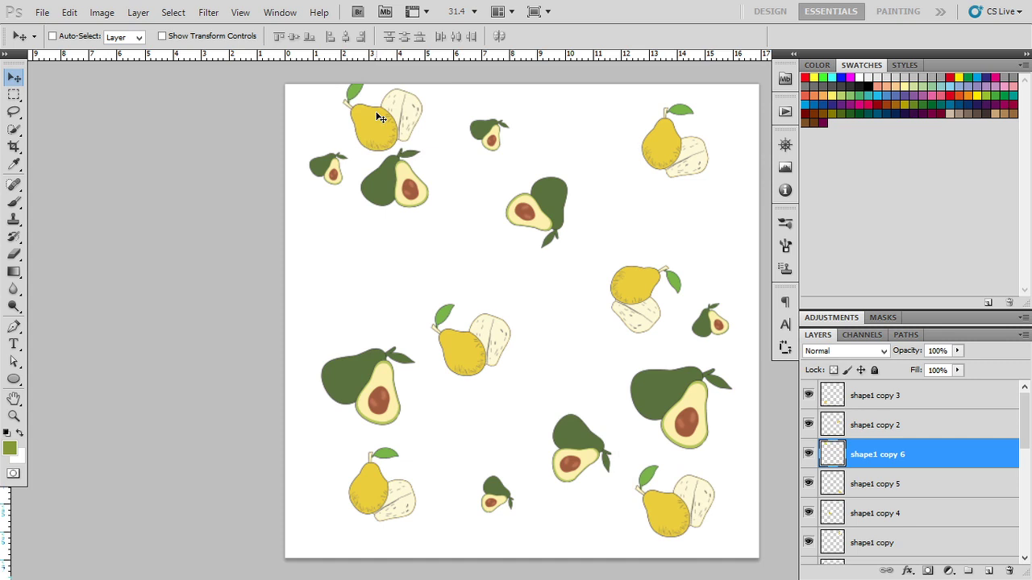
key(ctrl+plus)
key(ctrl+plus)
drag(381, 124, 427, 232)
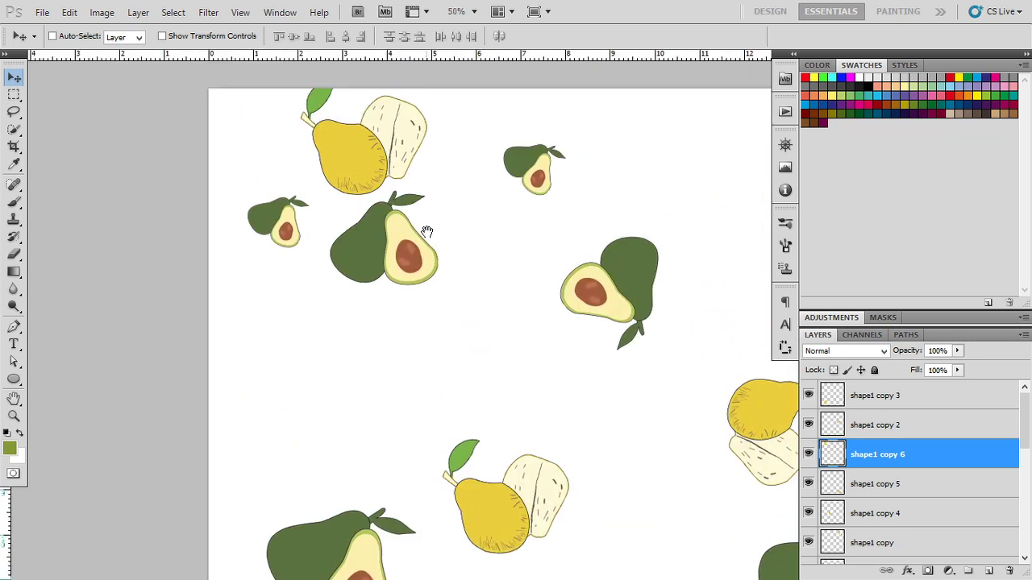
key(ctrl+t)
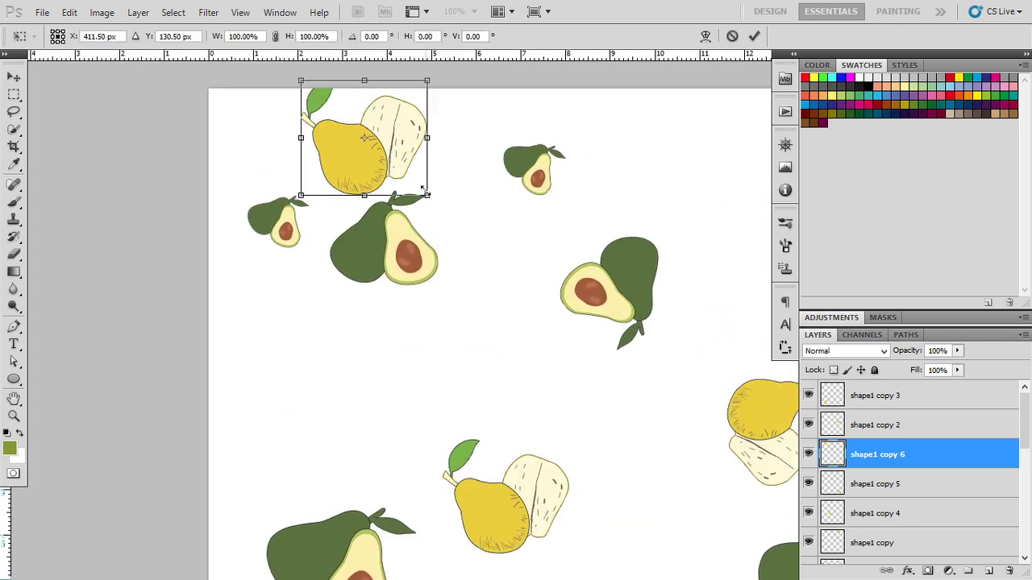
drag(424, 190, 409, 178)
key(Return)
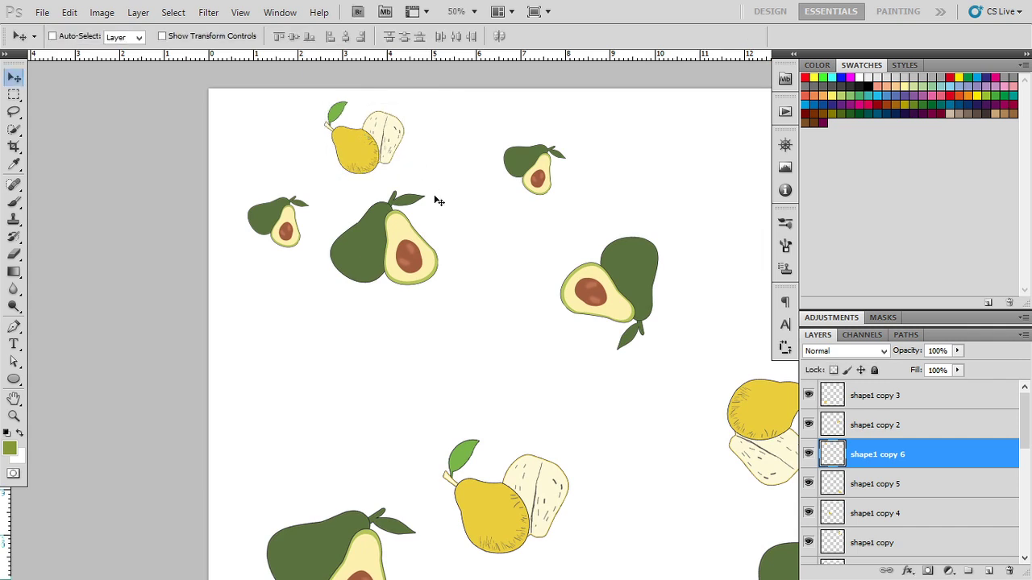
- Duplicate the top pear into the empty left area and rotate it
alt+drag(383, 140, 322, 371)
key(ctrl+t)
drag(367, 421, 338, 468)
key(Return)
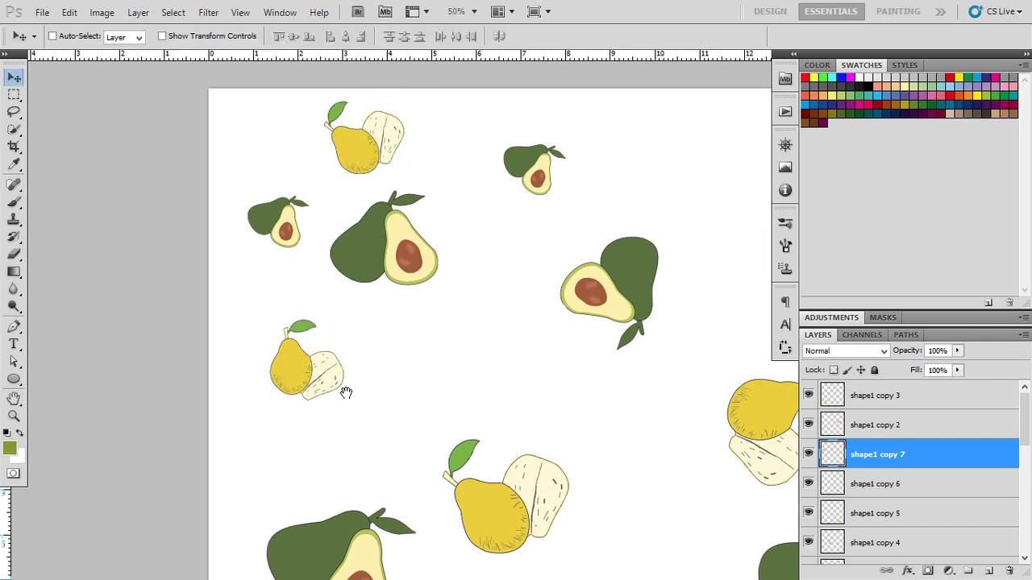
drag(346, 393, 336, 290)
- Place a small pear copy further right, turned onto its side
alt+drag(278, 270, 456, 283)
key(ctrl+t)
drag(494, 315, 535, 164)
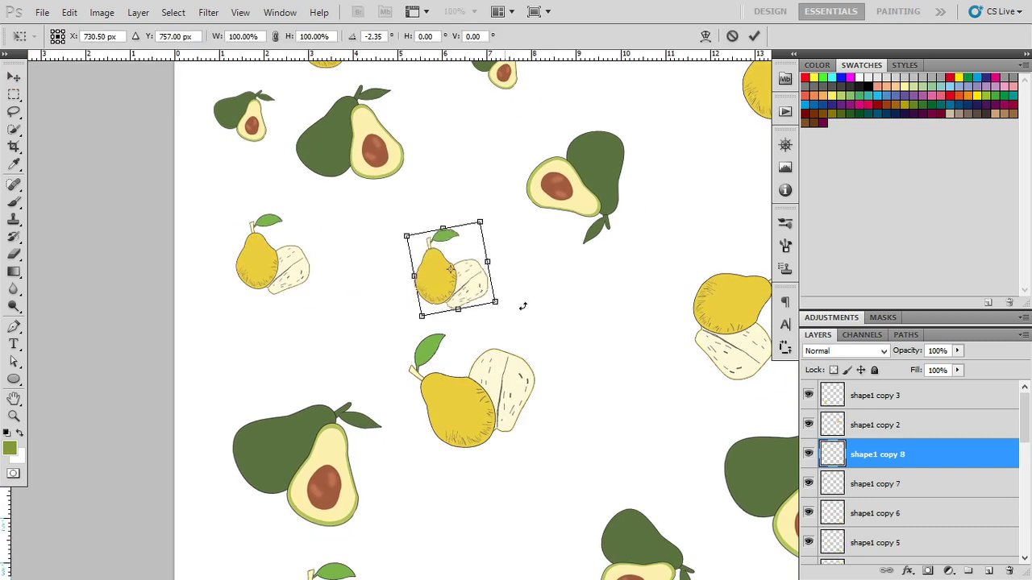
key(Return)
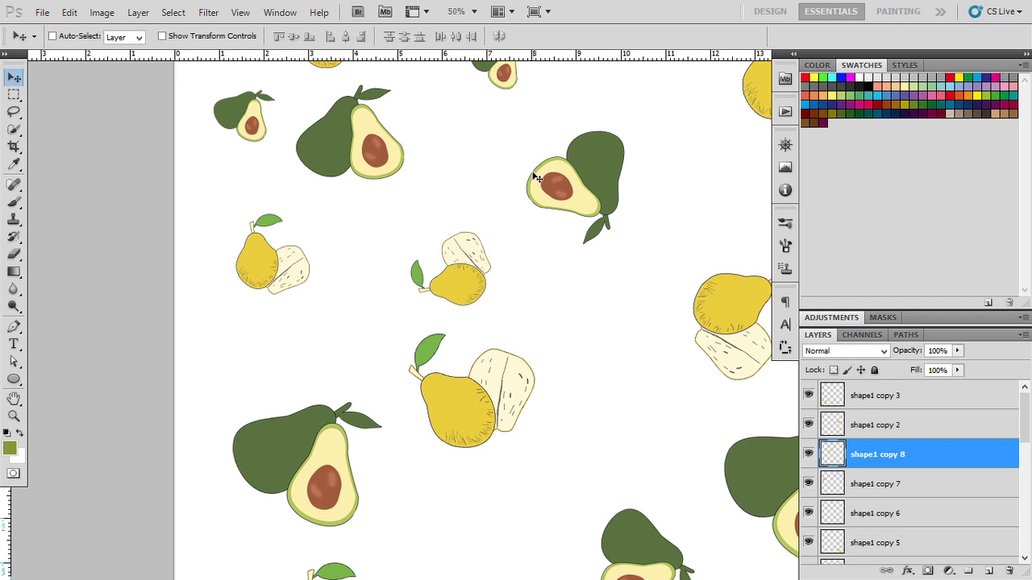
key(ctrl+t)
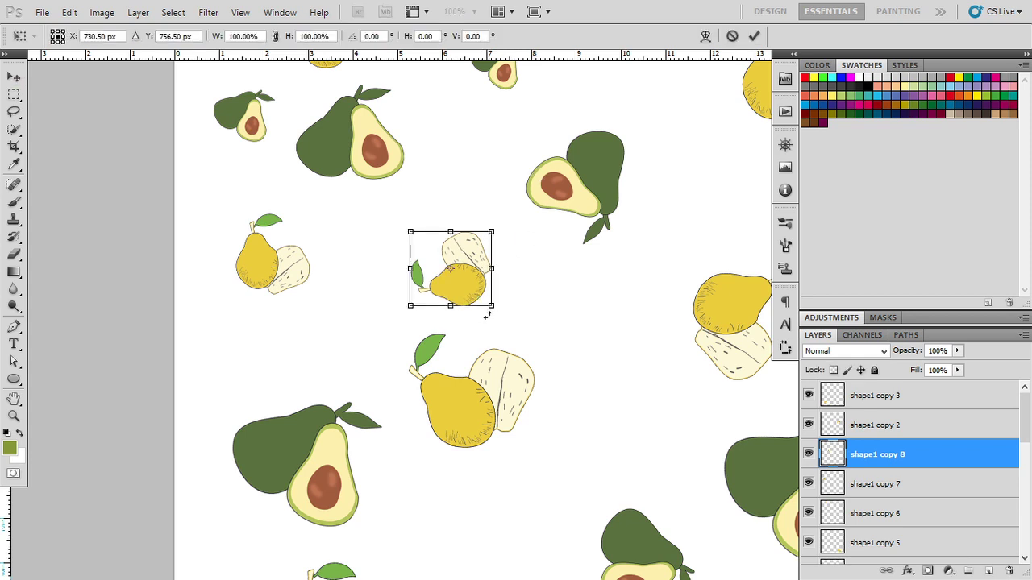
mouse_move(492, 305)
mouse_down()
mouse_move(503, 303)
mouse_move(504, 161)
mouse_up()
key(Return)
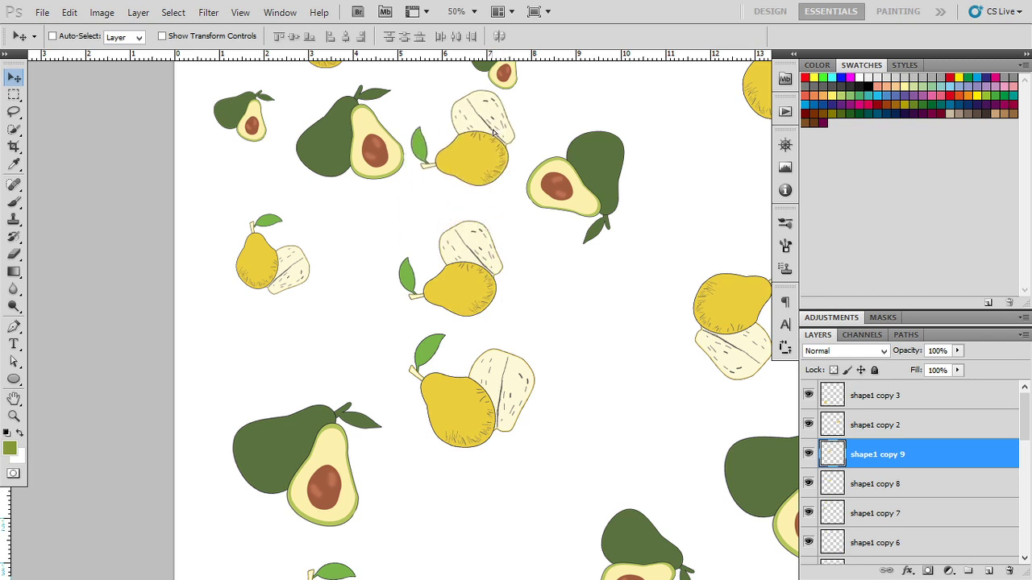
- Rotate the upper pear copy and add two more pear copies in empty spots
key(ctrl+t)
drag(564, 222, 472, 307)
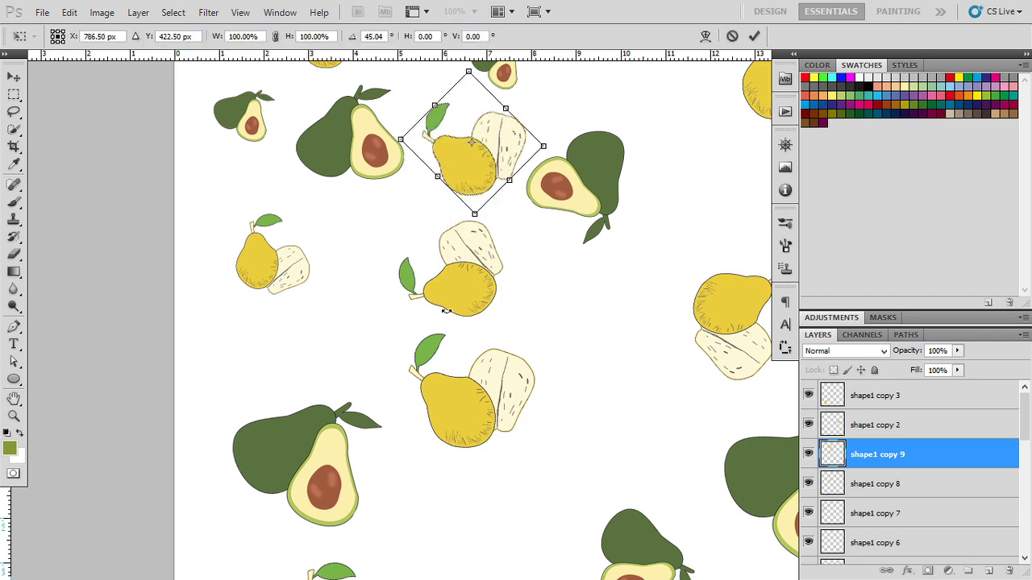
key(Return)
mouse_move(476, 147)
mouse_down()
mouse_move(601, 329)
mouse_move(706, 231)
mouse_move(685, 130)
mouse_up()
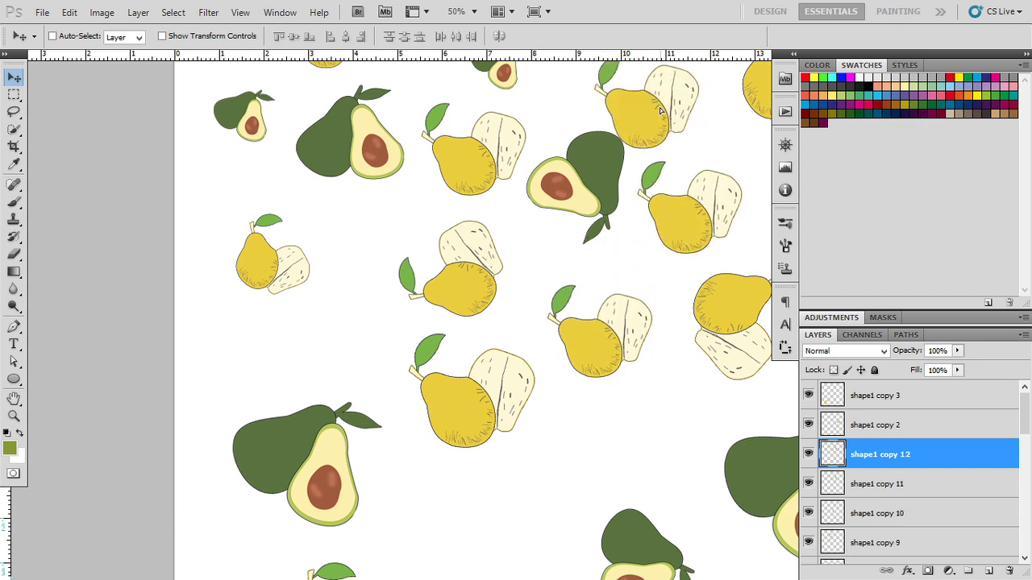
drag(645, 288, 570, 143)
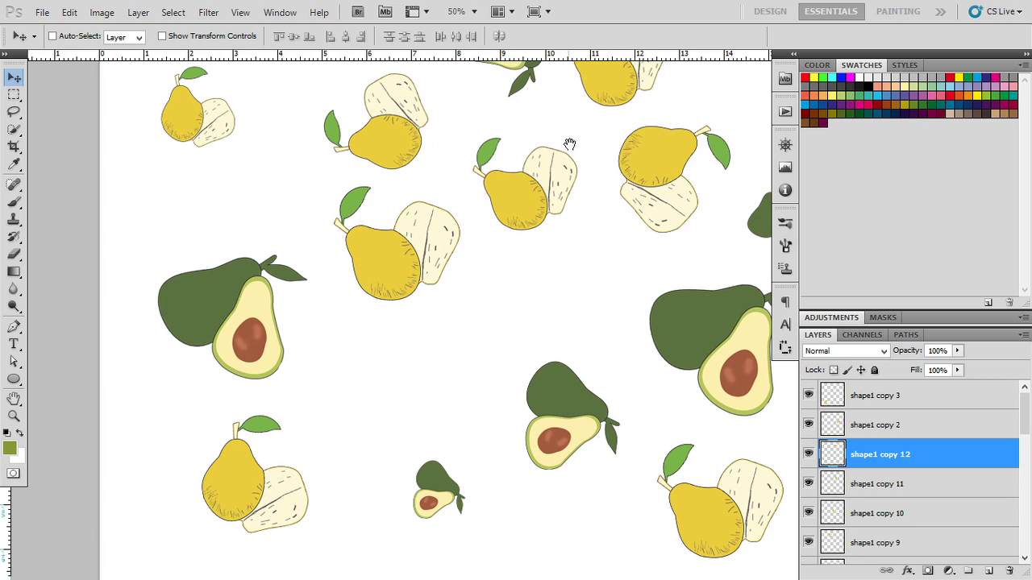
- Keep the middle pear upright and add a slightly tilted pear copy beside the small avocado
click(536, 198)
key(ctrl+t)
drag(599, 228, 527, 309)
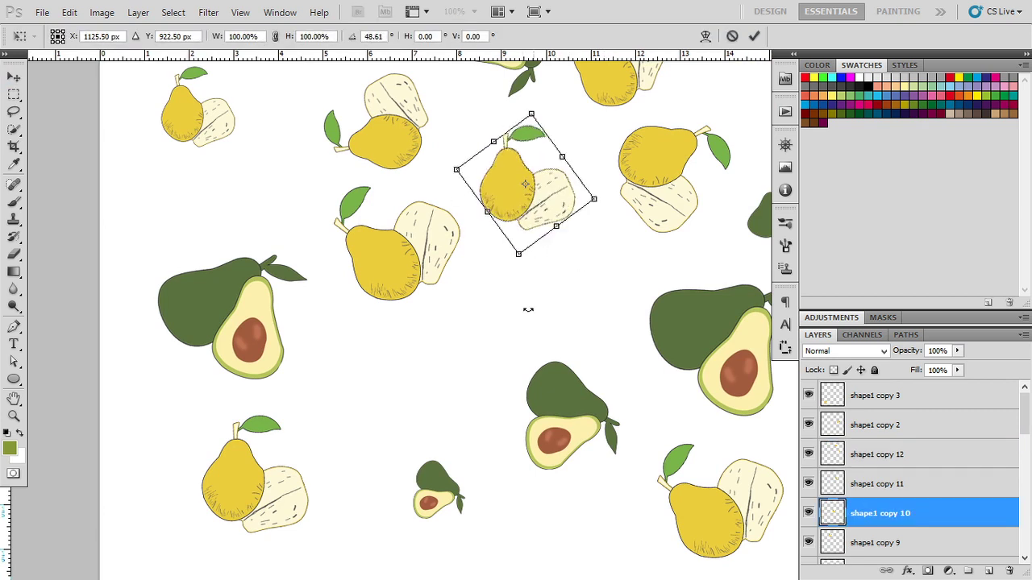
key(Escape)
click(416, 257)
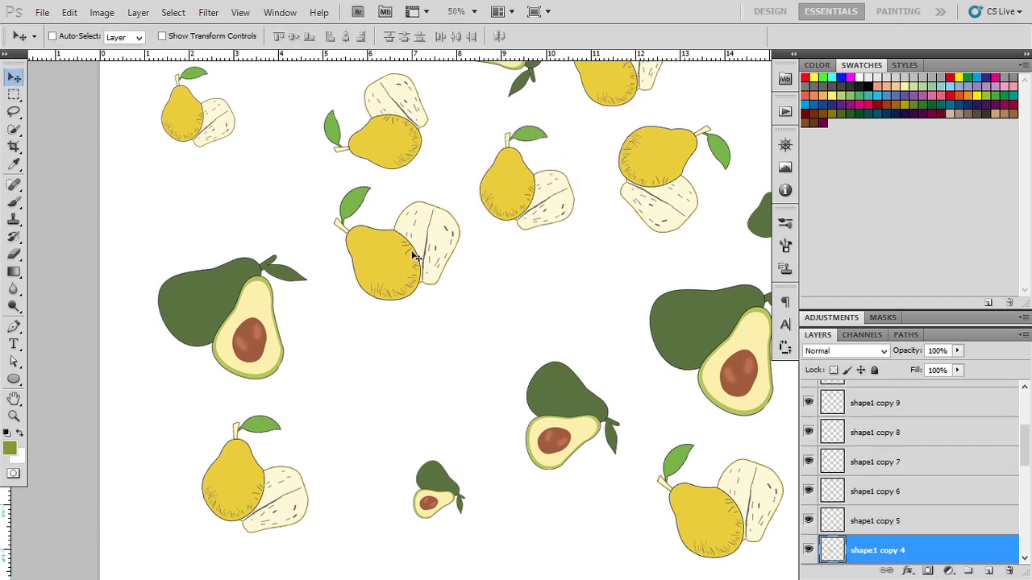
mouse_move(415, 257)
mouse_down()
mouse_move(435, 447)
mouse_move(456, 246)
mouse_move(607, 333)
mouse_up()
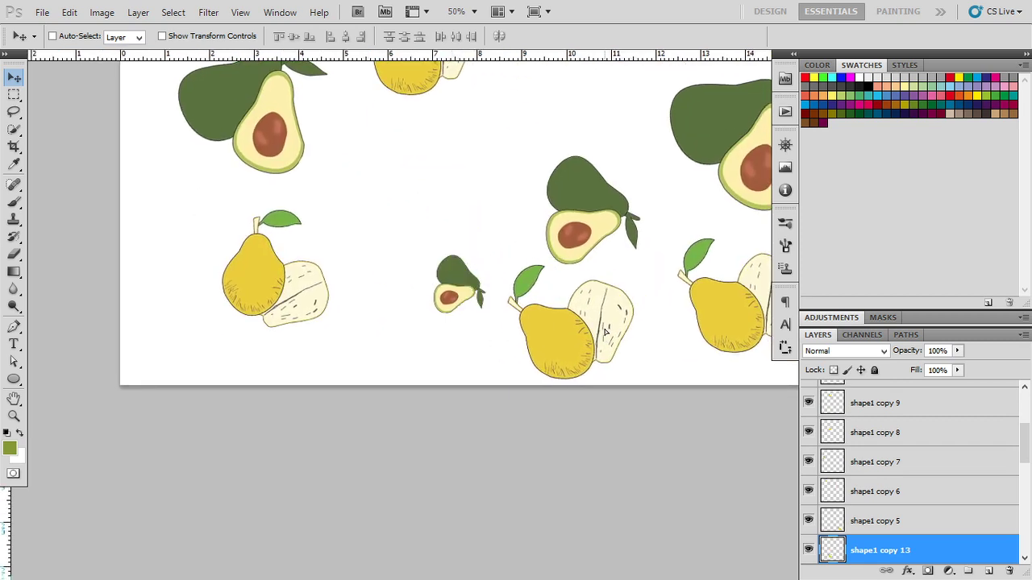
key(ctrl+t)
mouse_move(664, 371)
mouse_down()
mouse_move(587, 410)
mouse_move(637, 385)
mouse_up()
key(Return)
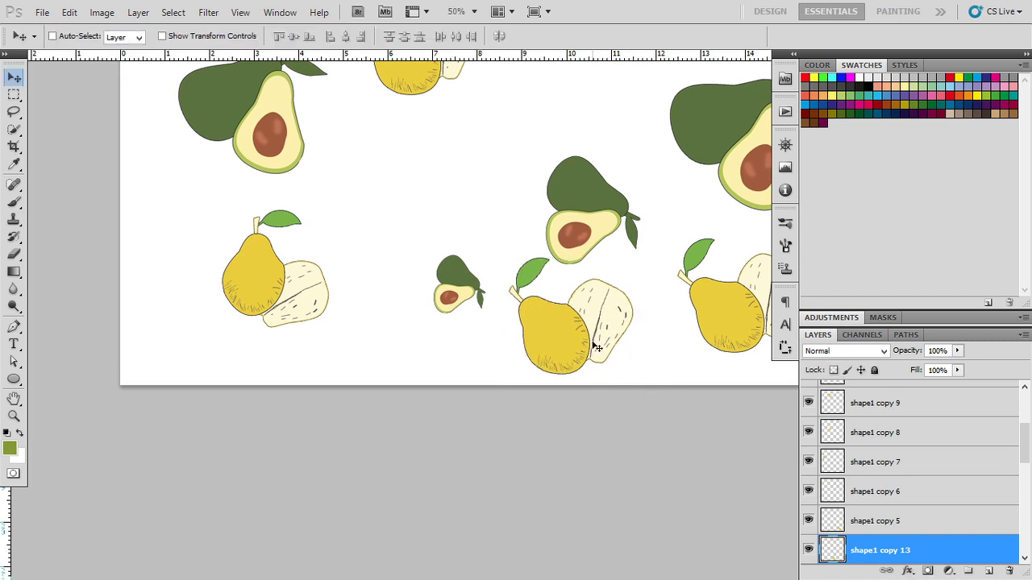
- Add pear-and-slice copies at left and right, rotating one, then place an avocado copy top right
drag(597, 347, 188, 208)
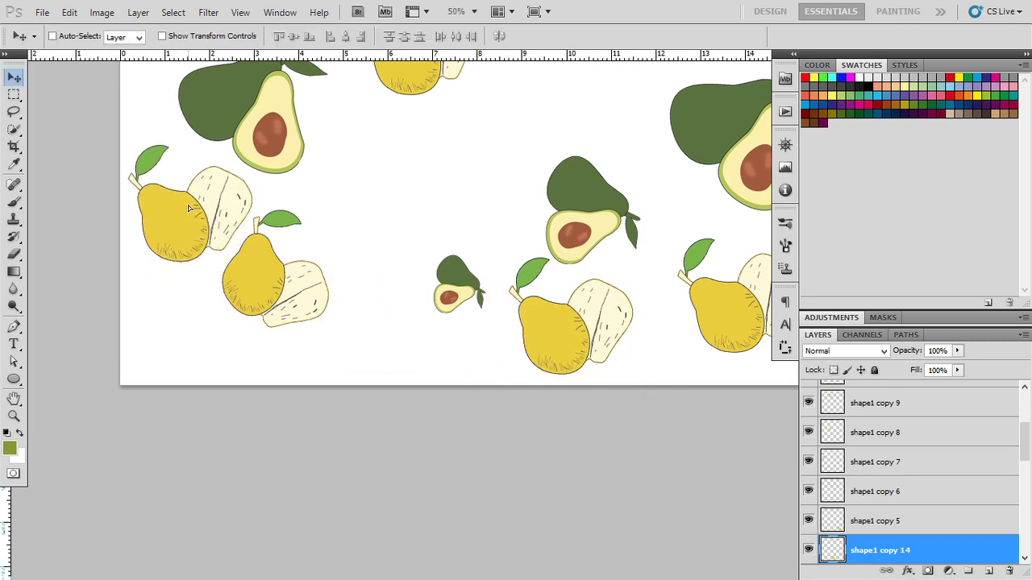
drag(357, 283, 331, 473)
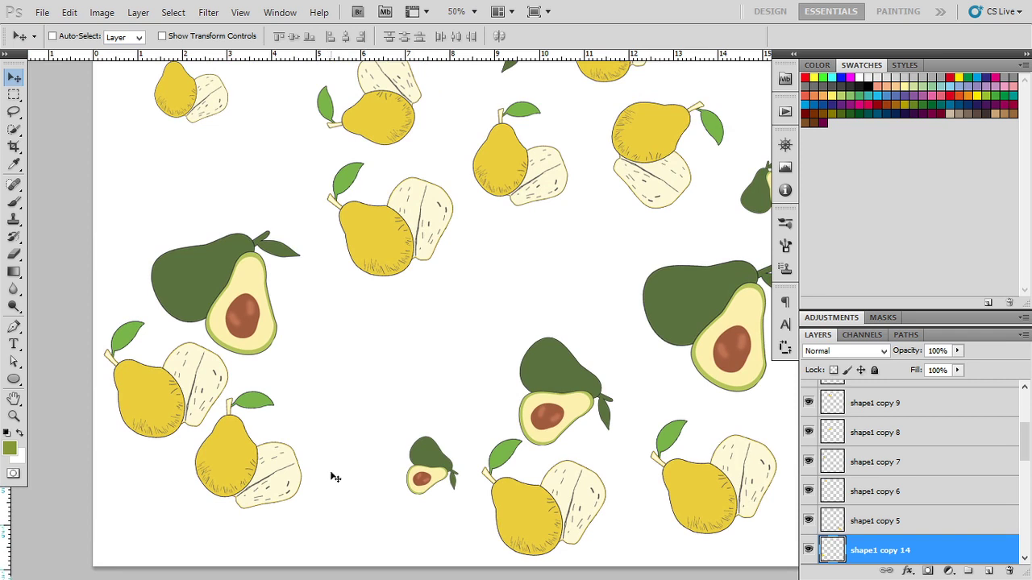
mouse_move(201, 395)
mouse_down()
mouse_move(566, 266)
mouse_move(202, 159)
mouse_move(189, 185)
mouse_up()
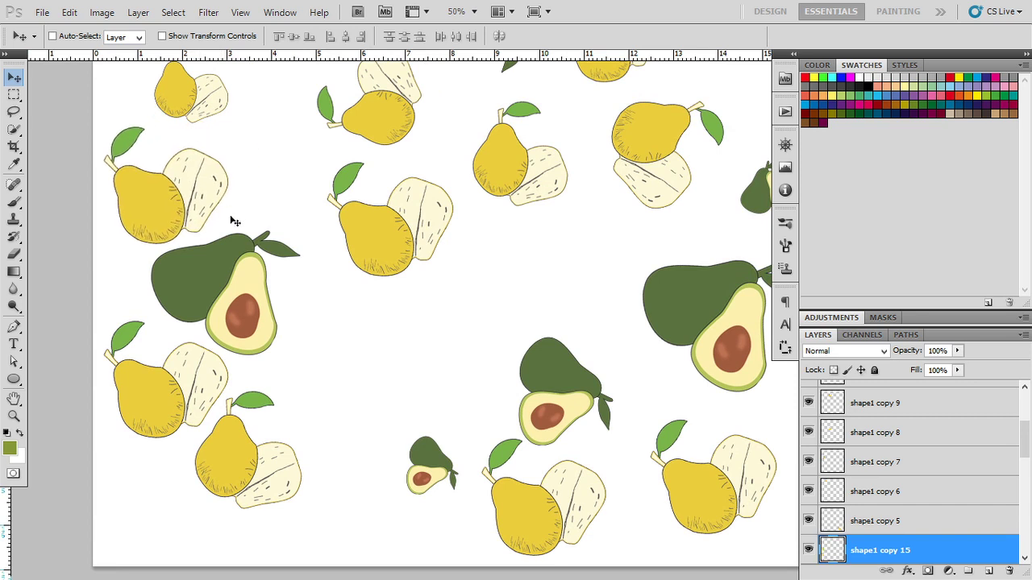
key(ctrl+t)
mouse_move(234, 221)
mouse_down()
mouse_move(304, 101)
mouse_move(299, 71)
mouse_up()
key(Return)
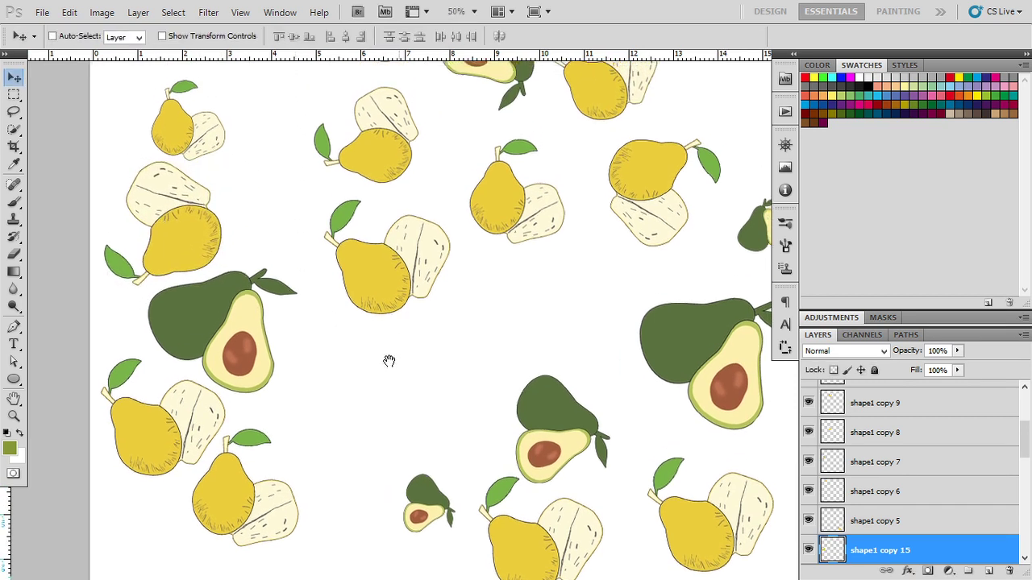
drag(388, 360, 242, 379)
ctrl+click(403, 430)
mouse_move(403, 430)
mouse_down()
mouse_move(597, 129)
mouse_move(476, 247)
mouse_move(424, 342)
mouse_move(224, 396)
mouse_up()
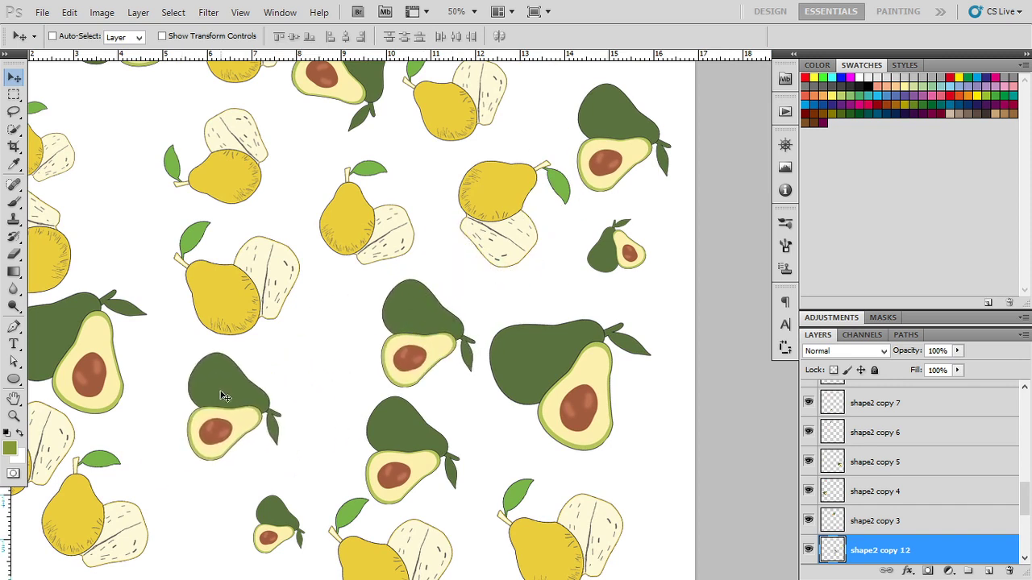
- Rotate the lower avocado about -54 degrees and place another avocado copy at the upper left
key(ctrl+t)
mouse_move(300, 477)
mouse_down()
mouse_move(379, 412)
mouse_move(391, 342)
mouse_up()
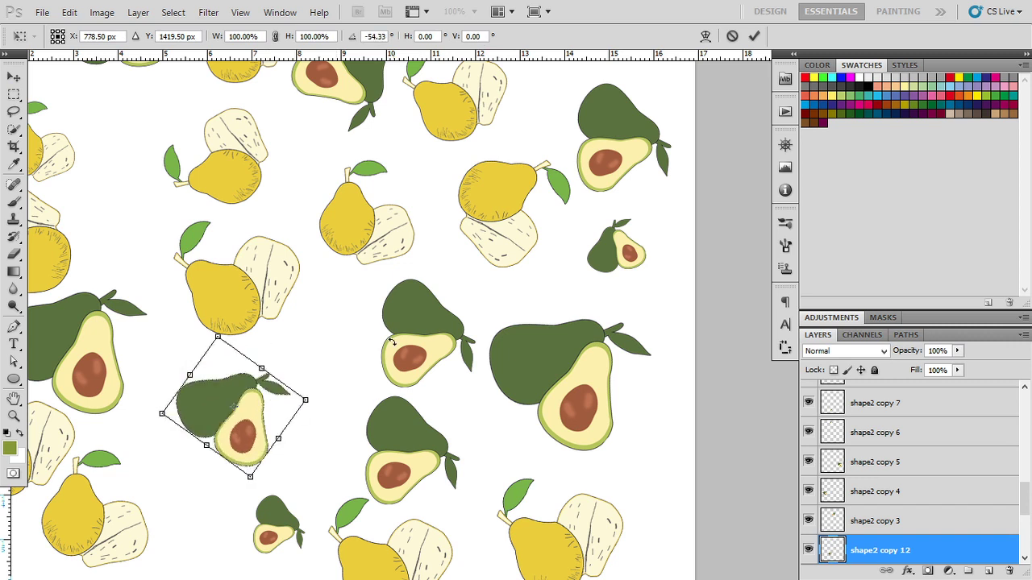
key(Return)
drag(303, 380, 188, 178)
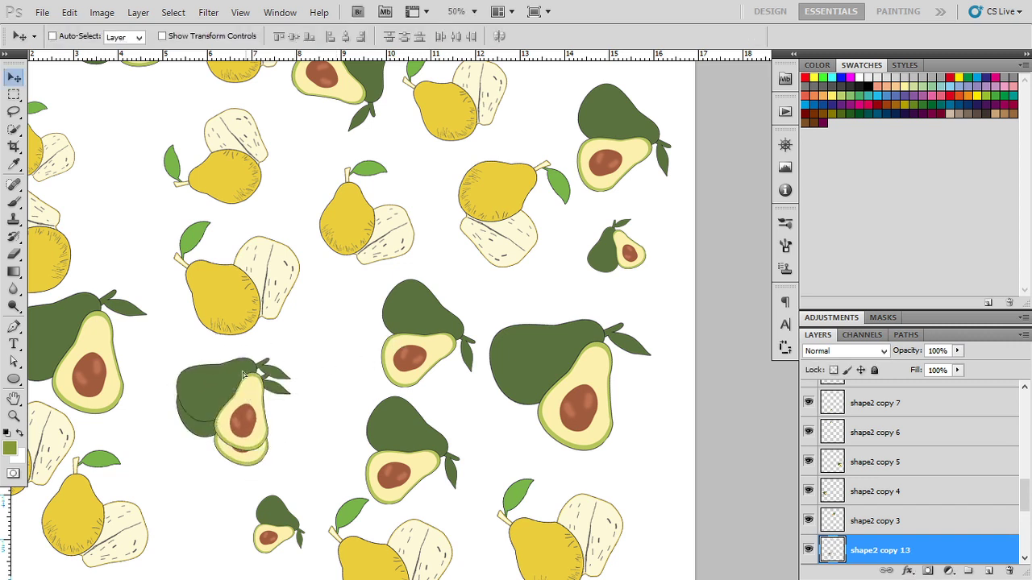
mouse_move(204, 275)
mouse_down()
mouse_move(389, 396)
mouse_move(275, 490)
mouse_up()
key(ctrl+t)
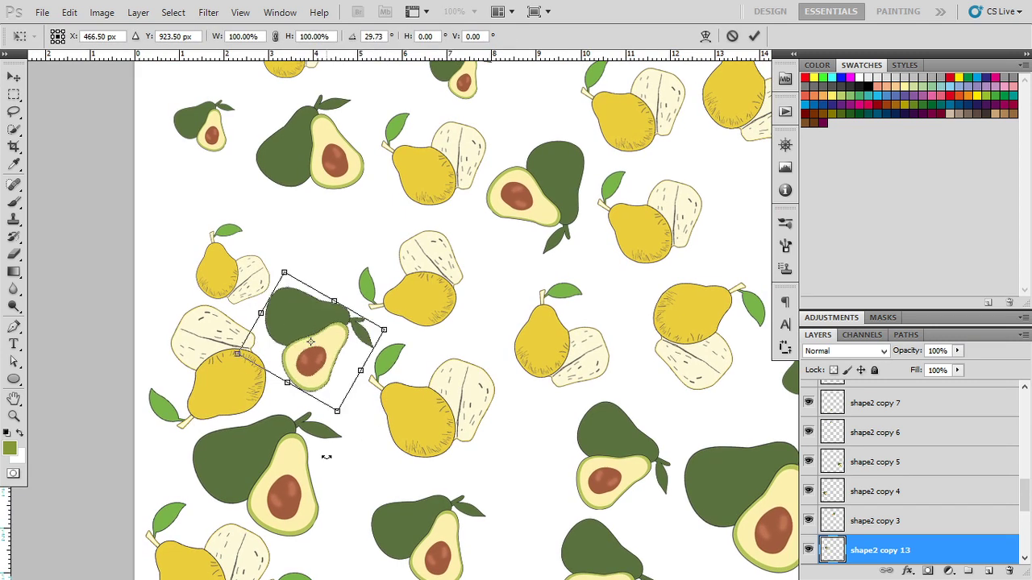
key(Return)
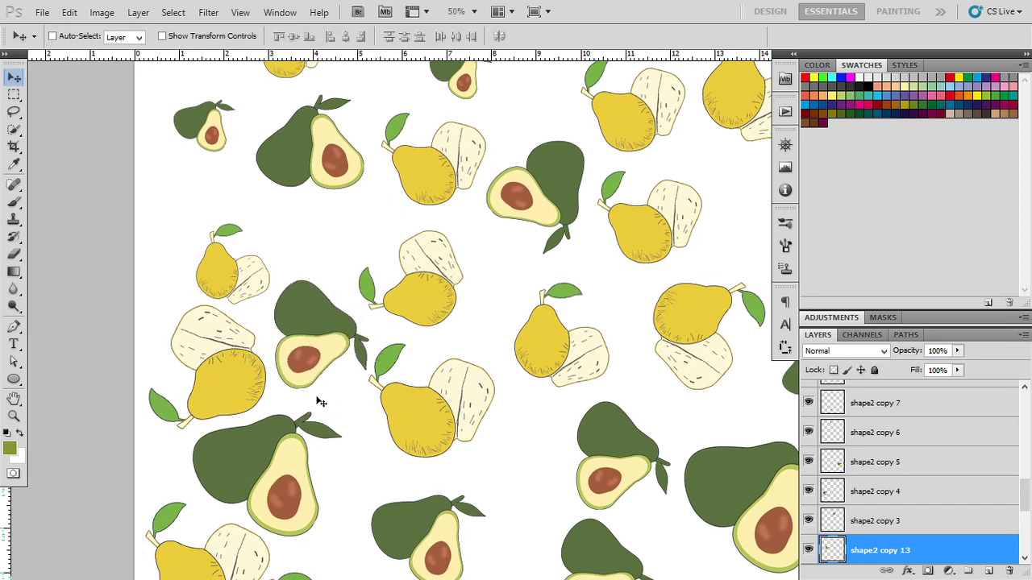
- Duplicate the avocado and move a shrunken copy toward the tile's top edge
key(ctrl+j)
mouse_move(367, 338)
mouse_down()
mouse_move(331, 439)
mouse_move(504, 146)
mouse_up()
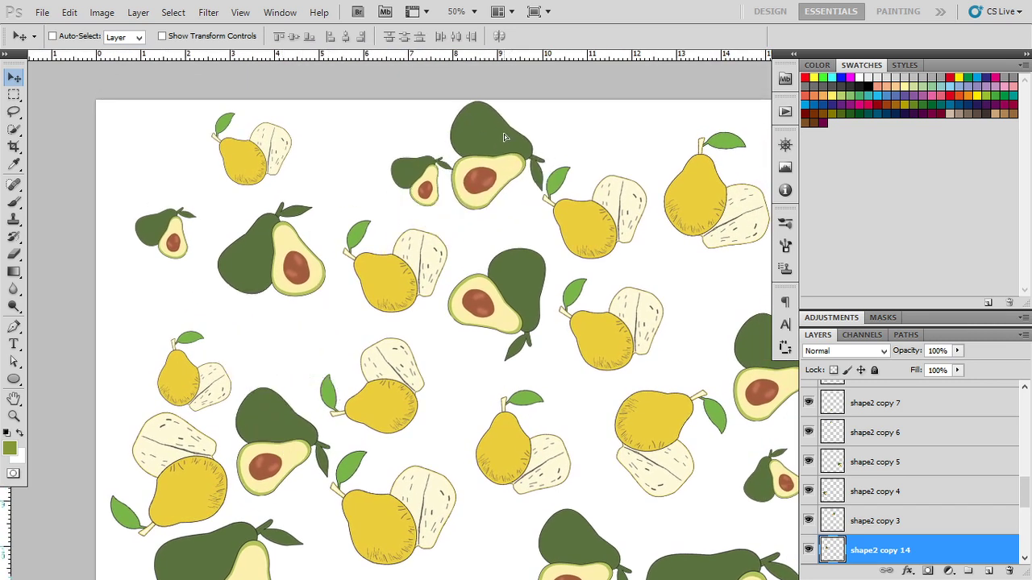
drag(496, 185, 451, 296)
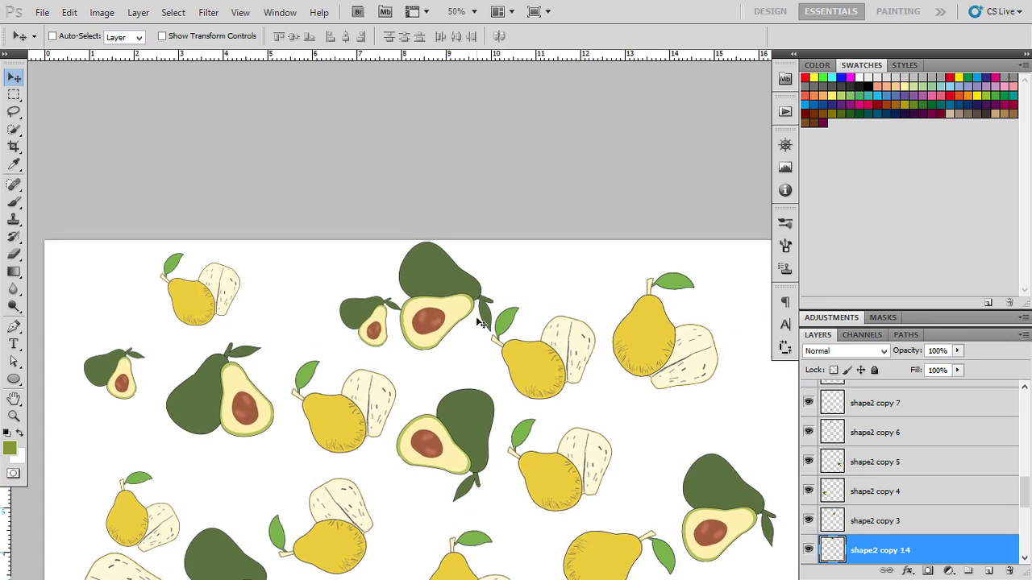
key(ctrl+t)
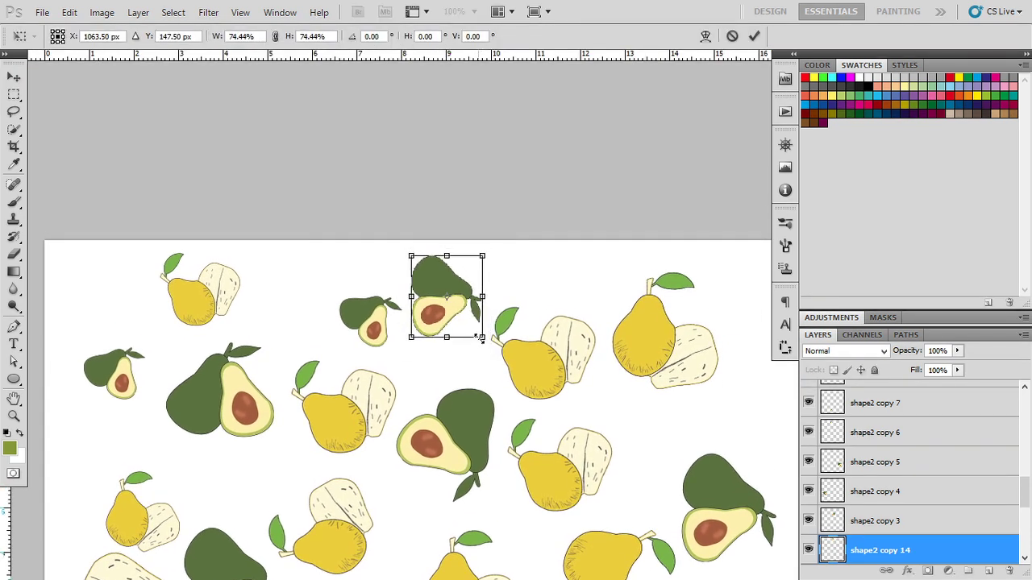
key(Return)
- Rotate the upper-right avocado and add a rotated copy just below it
mouse_move(490, 339)
mouse_down()
mouse_move(359, 411)
mouse_move(643, 354)
mouse_up()
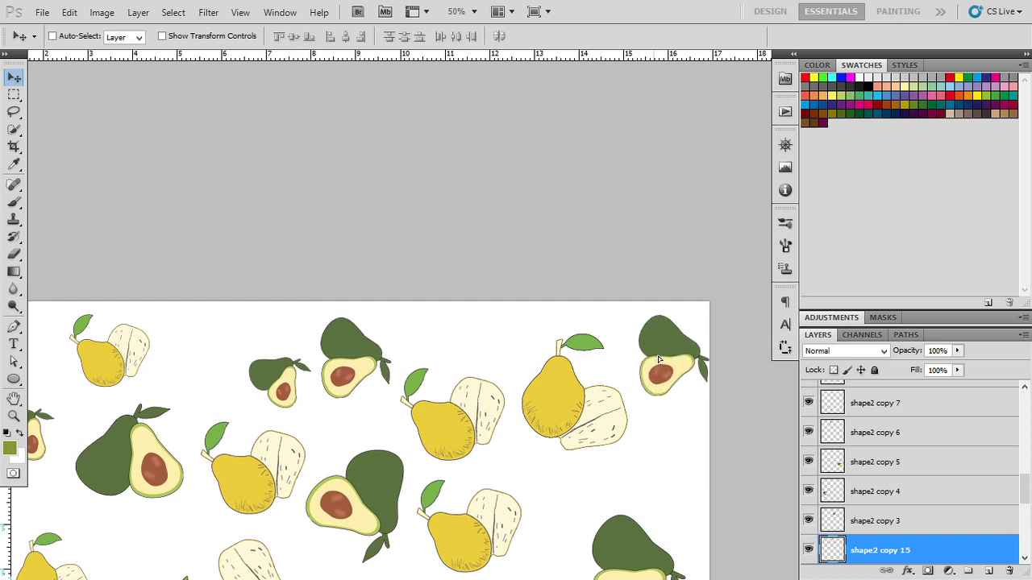
key(ctrl+t)
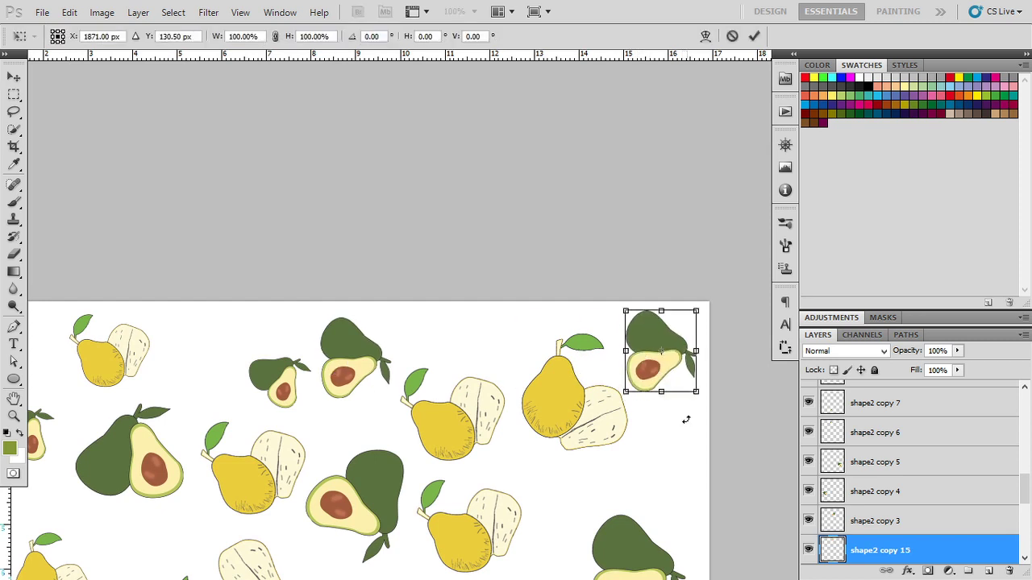
drag(684, 416, 718, 359)
key(Return)
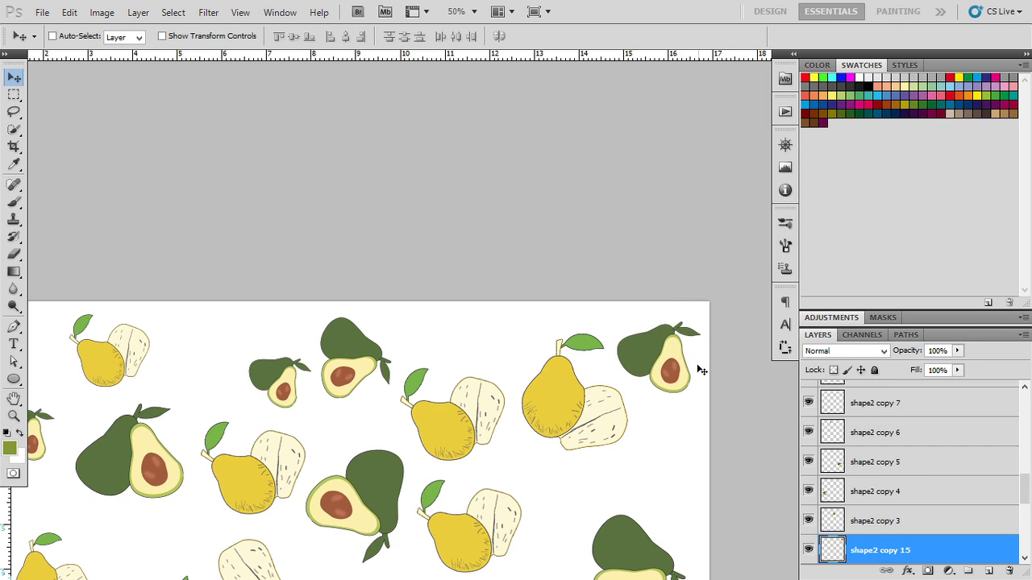
mouse_move(671, 355)
mouse_down()
mouse_move(664, 477)
mouse_move(736, 419)
mouse_move(688, 437)
mouse_up()
key(ctrl+t)
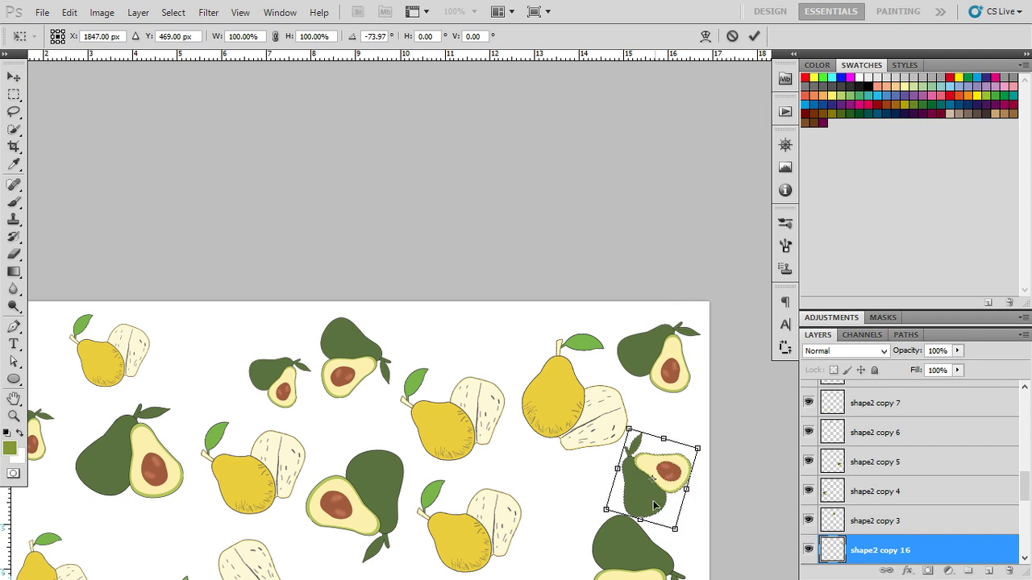
double_click(645, 492)
key(ctrl+0)
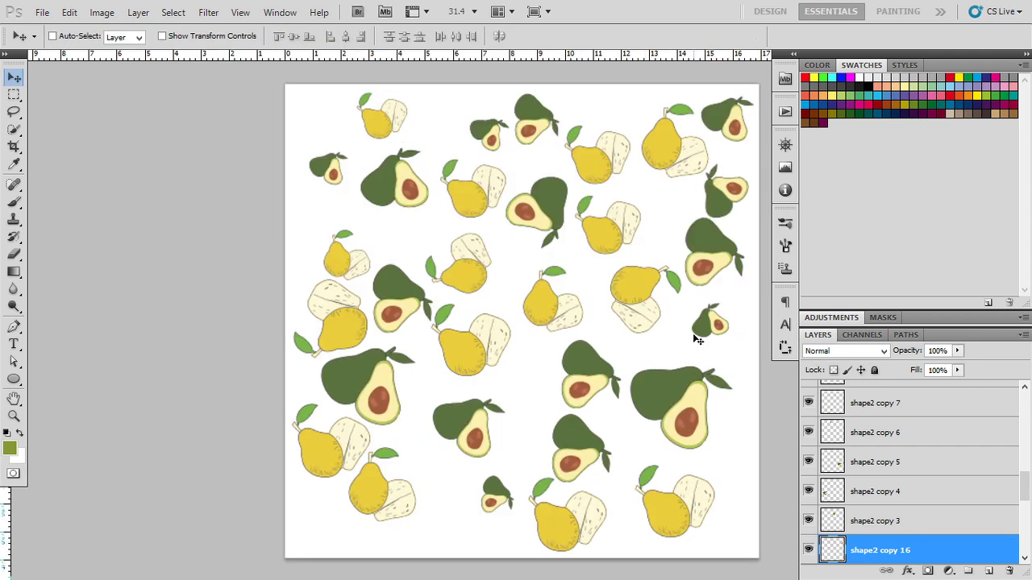
- Duplicate an avocado, rotate it about 59 degrees, and fit it into a left-side gap
key(ctrl+j)
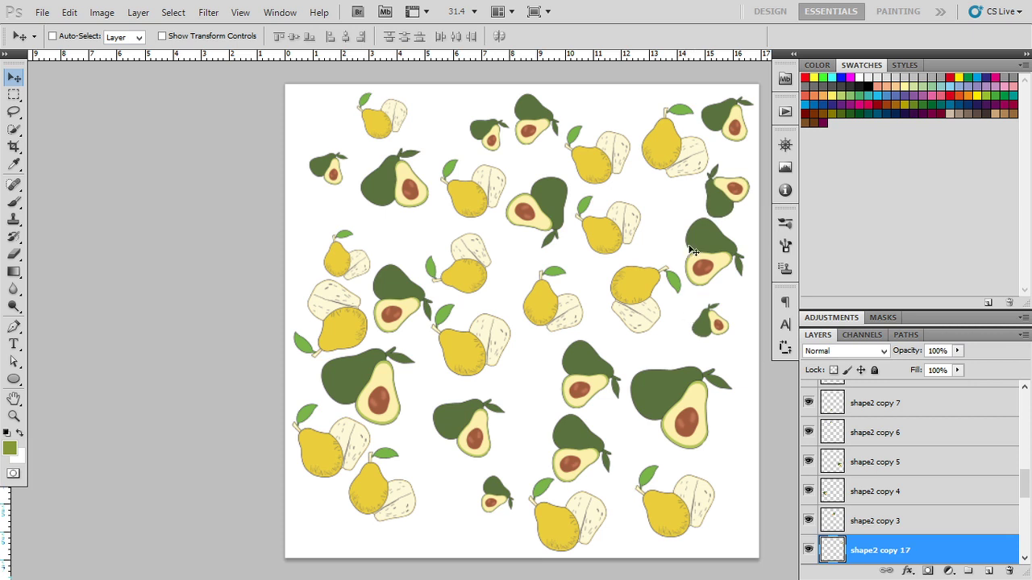
mouse_move(723, 198)
mouse_down()
mouse_move(538, 400)
mouse_move(540, 383)
mouse_move(460, 509)
mouse_move(412, 234)
mouse_up()
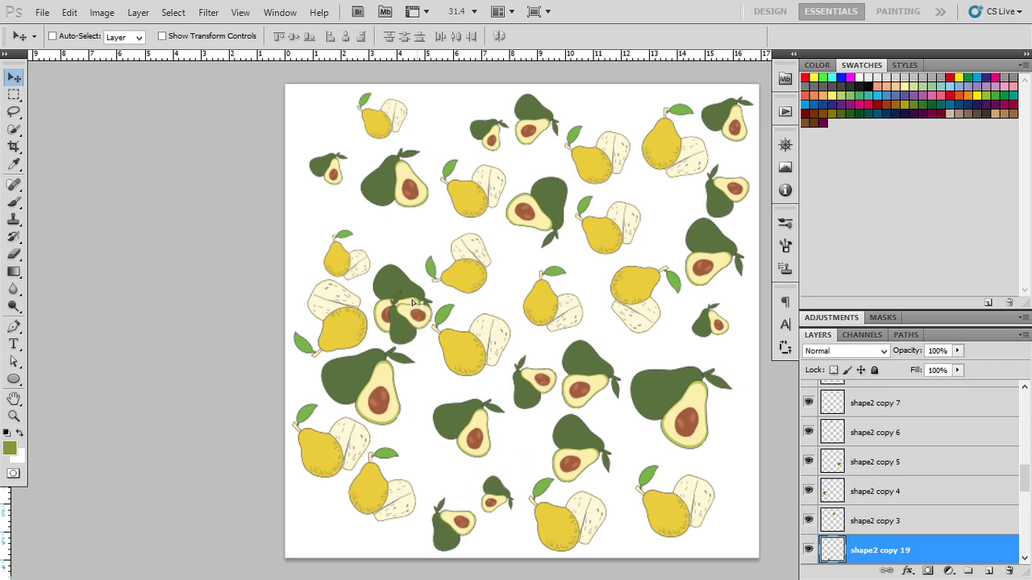
key(ctrl+t)
mouse_move(523, 302)
mouse_down()
mouse_move(468, 350)
mouse_move(401, 357)
mouse_up()
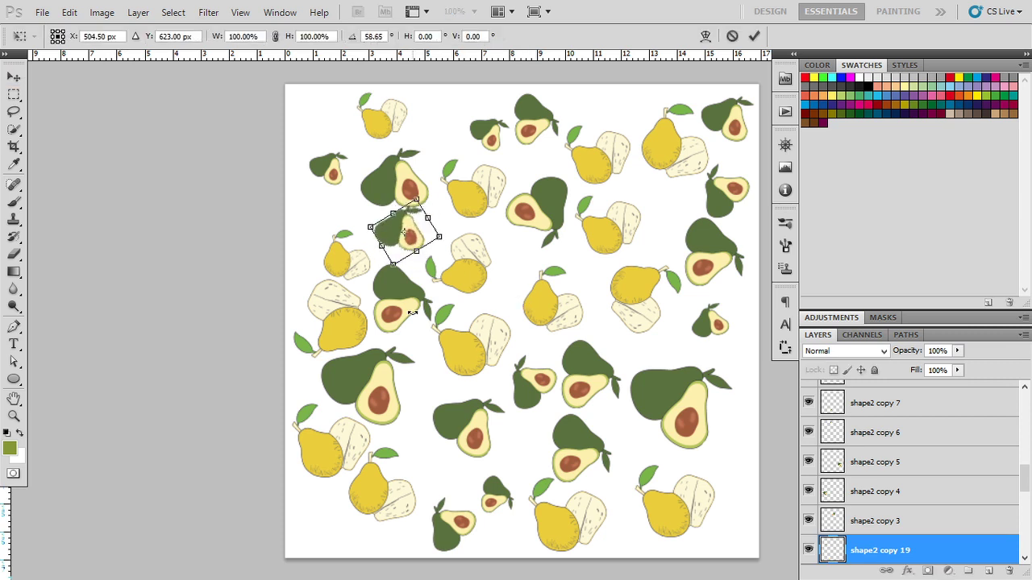
key(Return)
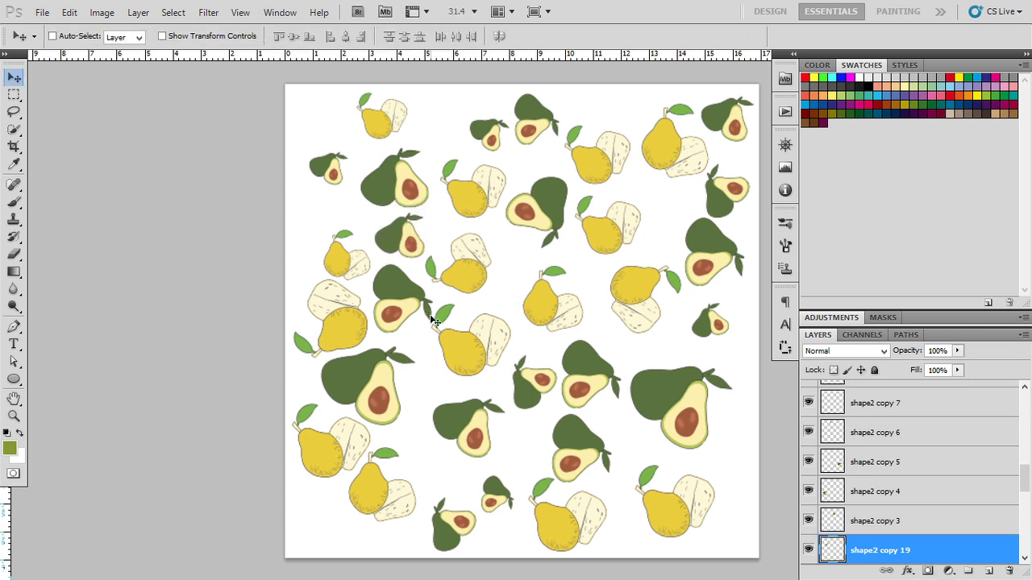
mouse_move(410, 243)
mouse_down()
mouse_move(330, 125)
mouse_move(330, 204)
mouse_up()
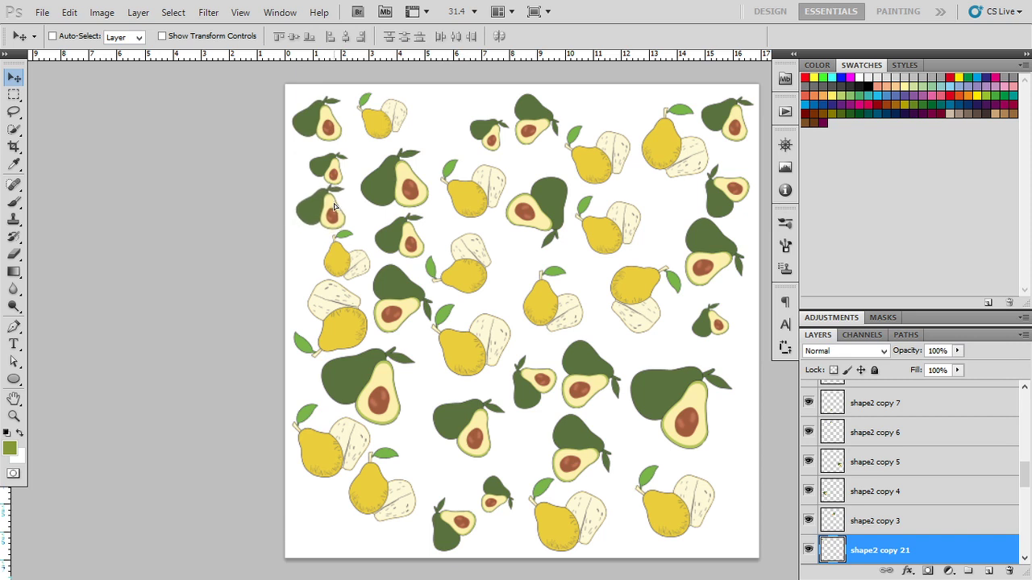
- Place a rotated avocado copy in the top-row gap
drag(330, 204, 456, 113)
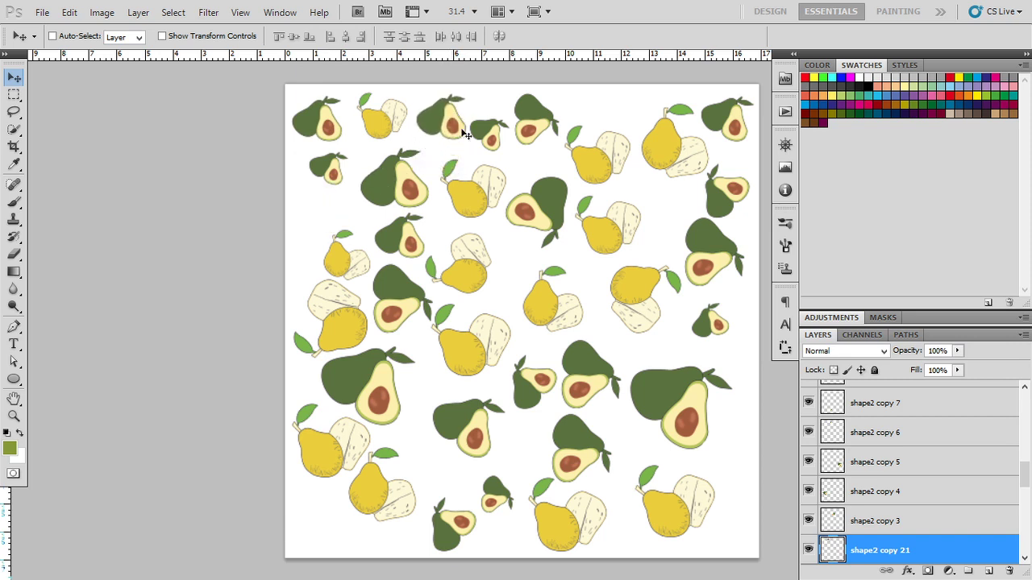
key(ctrl+t)
drag(489, 159, 524, 86)
scroll(516, 121, up, 3)
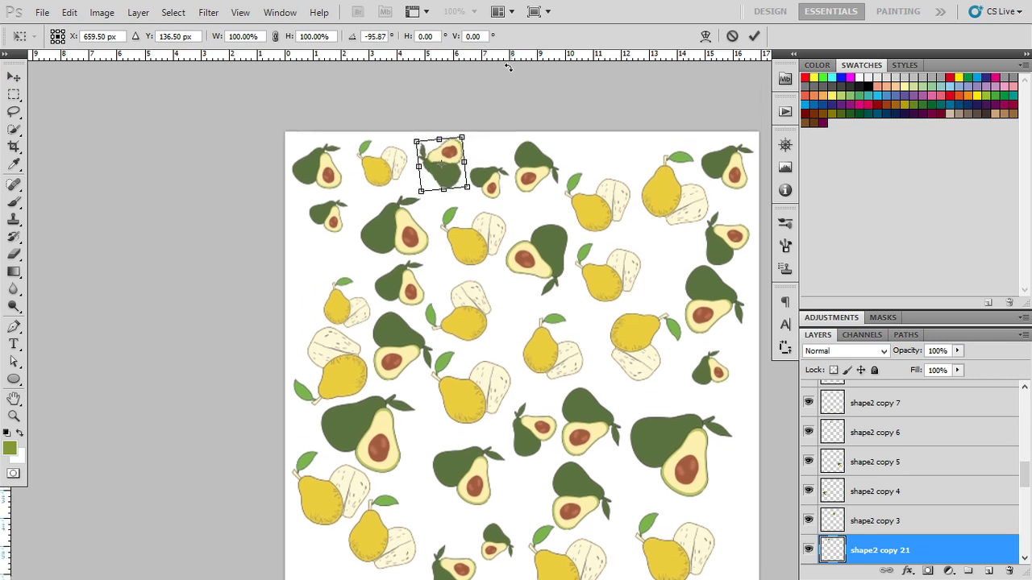
key(Return)
drag(581, 256, 499, 201)
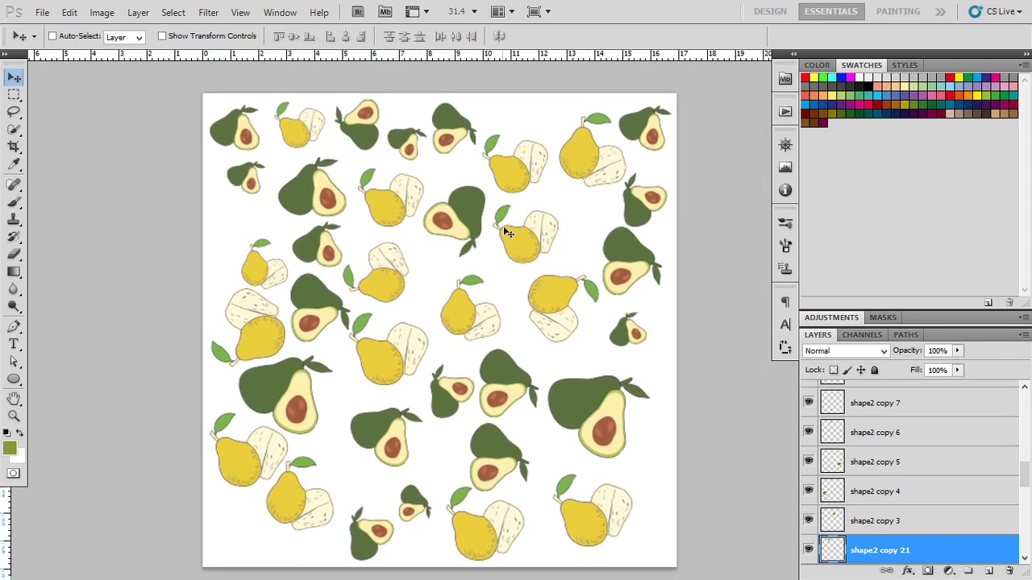
- Tuck a small avocado copy, rotated about 71 degrees, against the lower-right edge
drag(367, 129, 656, 466)
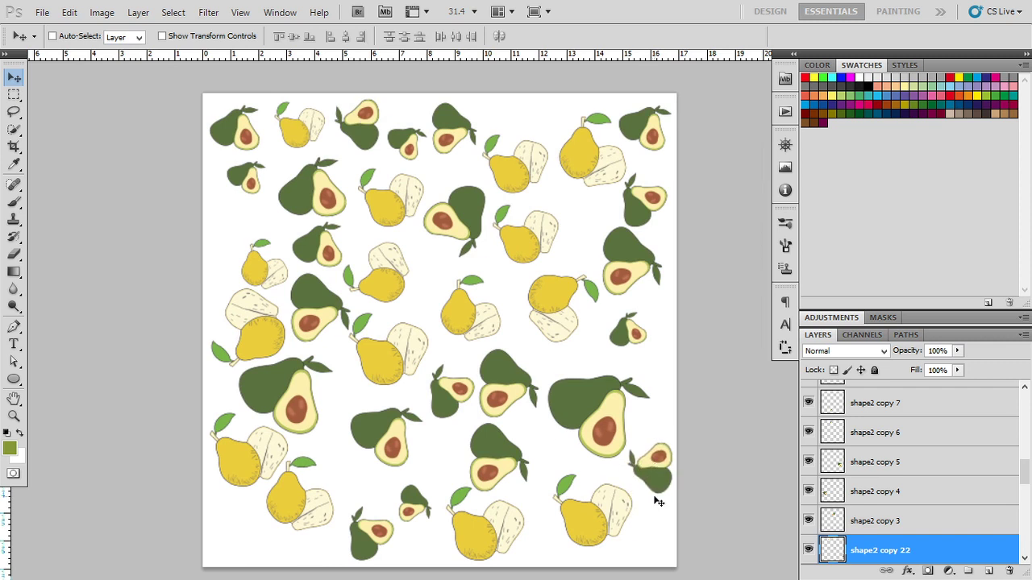
key(ctrl+t)
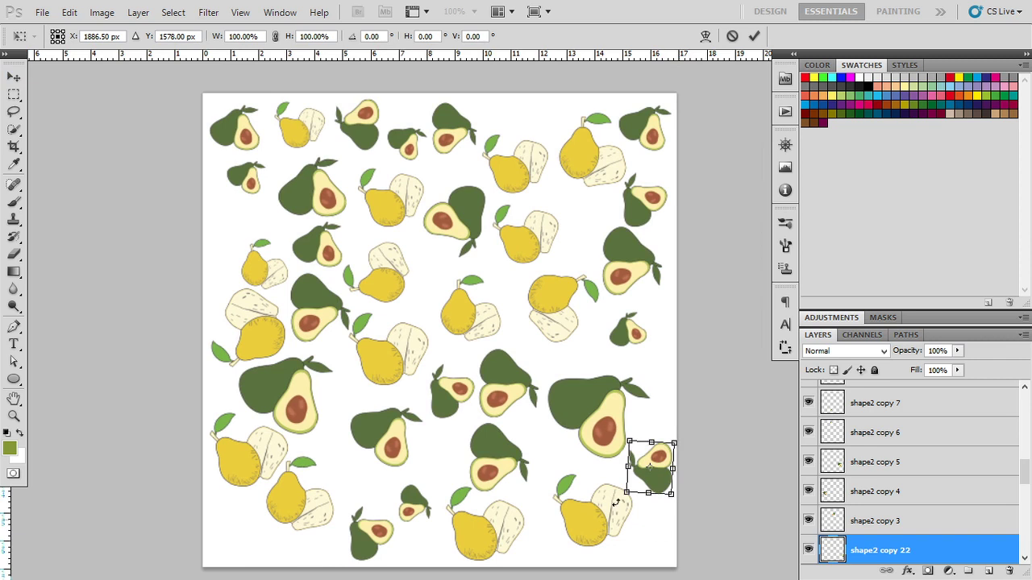
drag(616, 503, 680, 520)
key(Return)
key(Left)
key(Left)
key(Left)
key(Left)
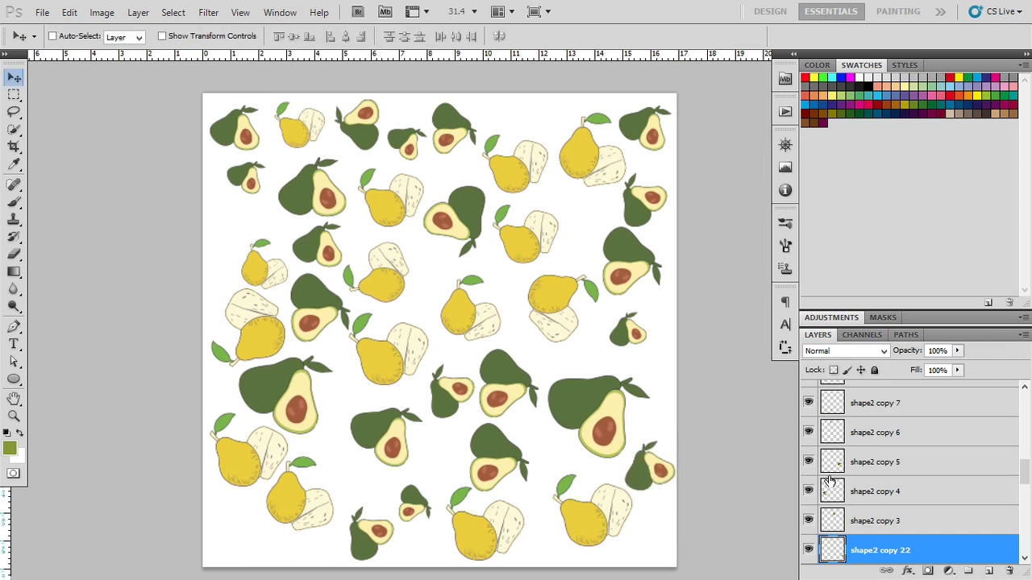
- Merge the upper range of scattered fruit copy layers into one layer
scroll(828, 479, up, 3)
scroll(831, 476, up, 3)
scroll(839, 452, up, 3)
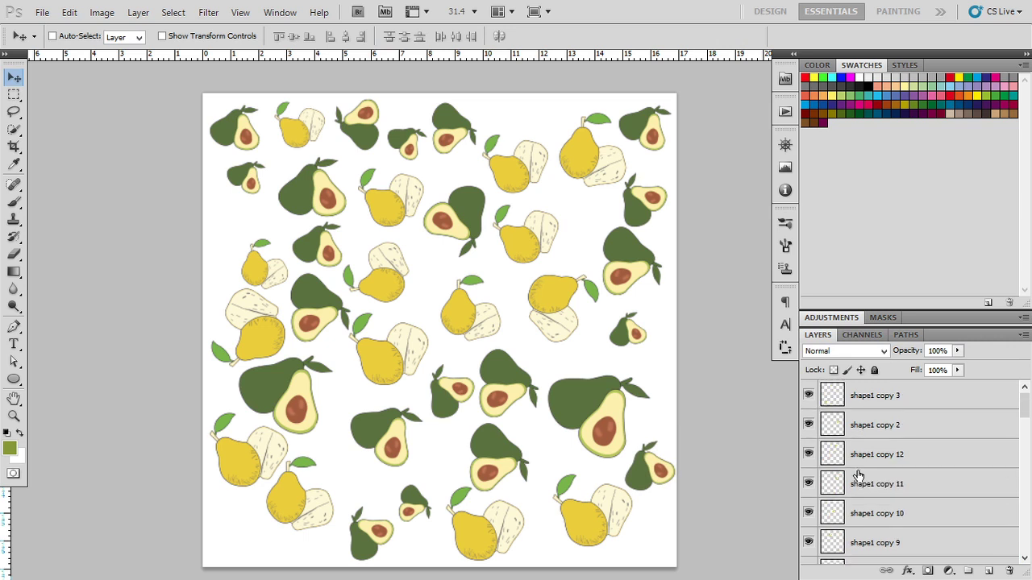
shift+click(853, 395)
key(ctrl+e)
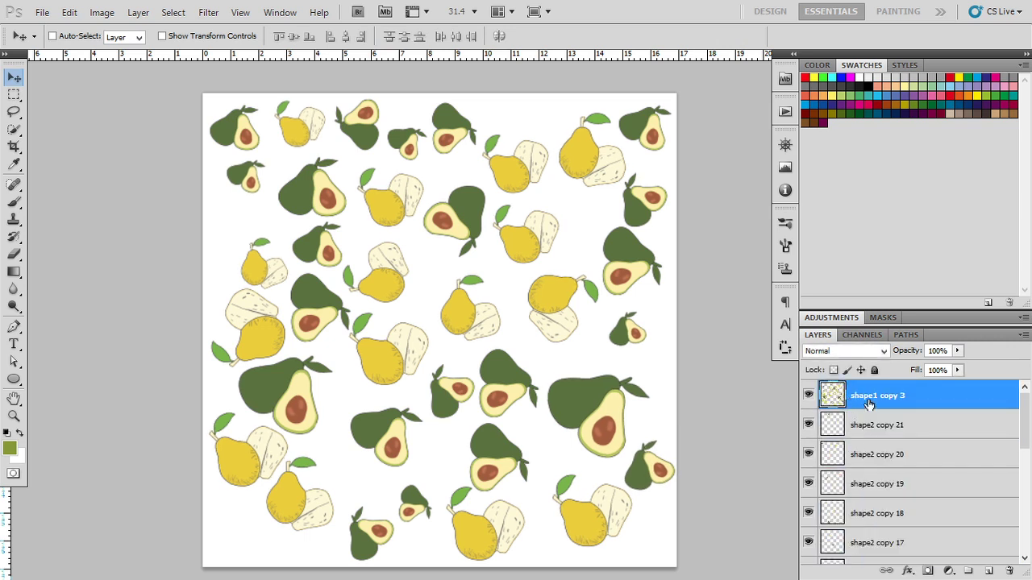
- Merge the remaining copies down to shape2 copy into shape1 copy 3
scroll(875, 470, down, 3)
scroll(876, 470, down, 1)
scroll(878, 475, down, 1)
scroll(879, 483, down, 2)
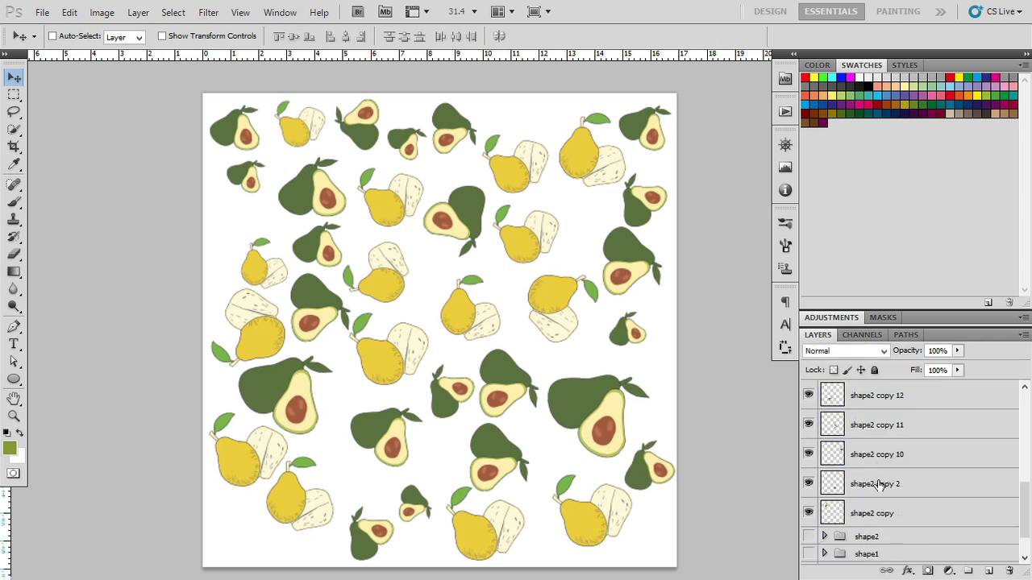
shift+click(879, 514)
key(ctrl+e)
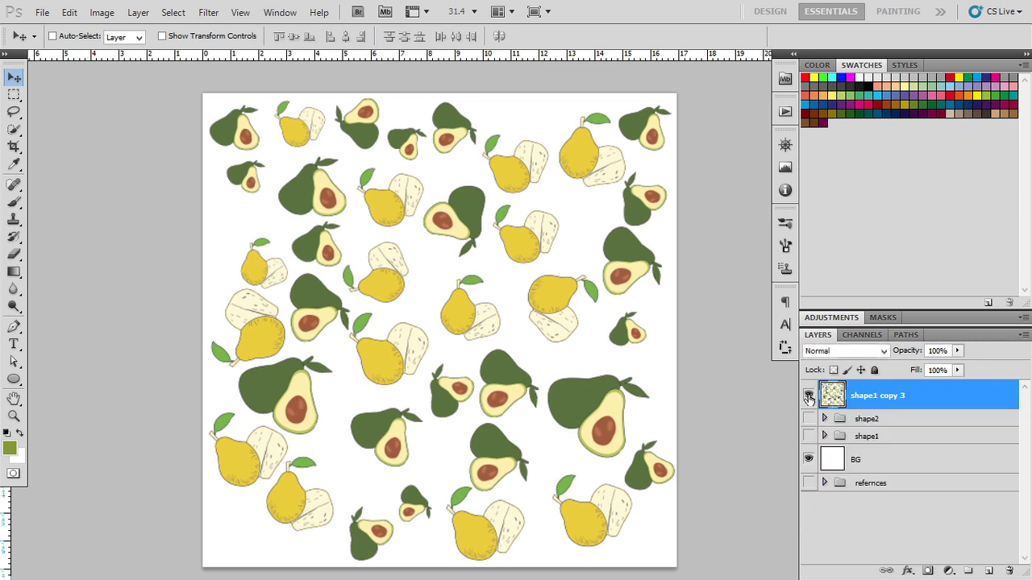
- Check the merged fruit layer's visibility and make the BG layer visible
click(809, 397)
click(810, 397)
click(809, 458)
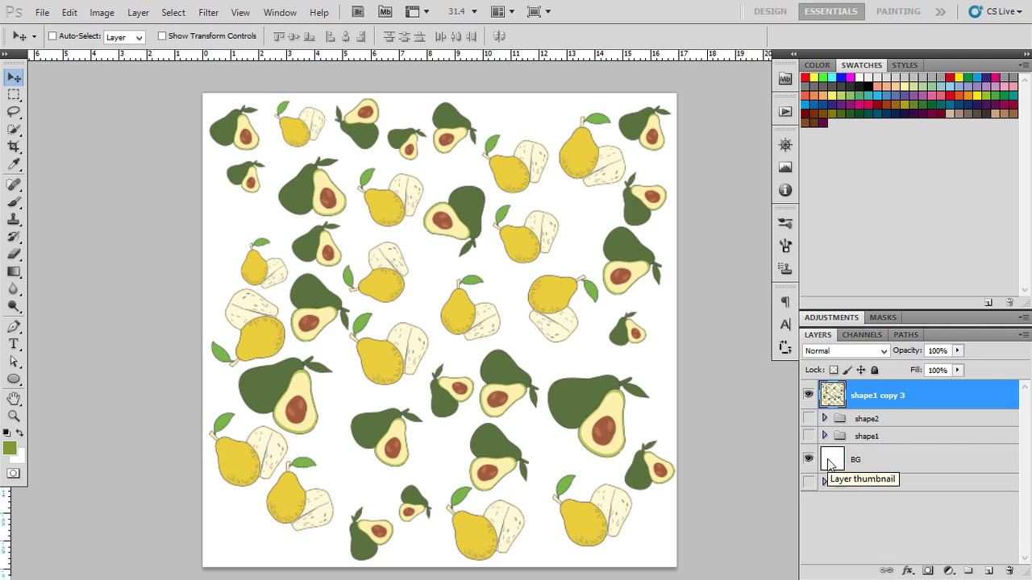
click(209, 12)
mouse_move(219, 308)
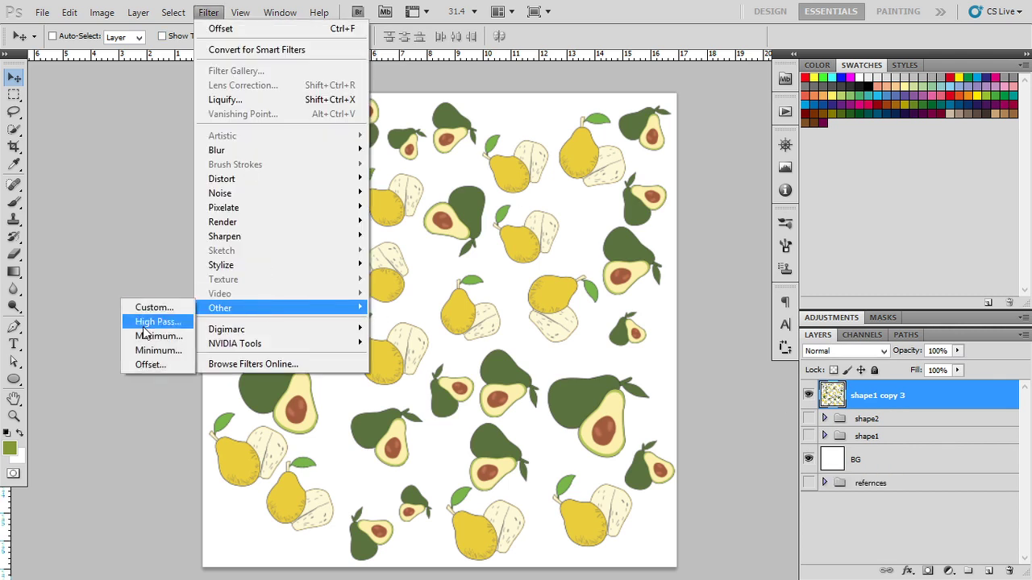
- Offset the merged fruit layer 299 px horizontally and -144 px vertically with Wrap Around
click(150, 364)
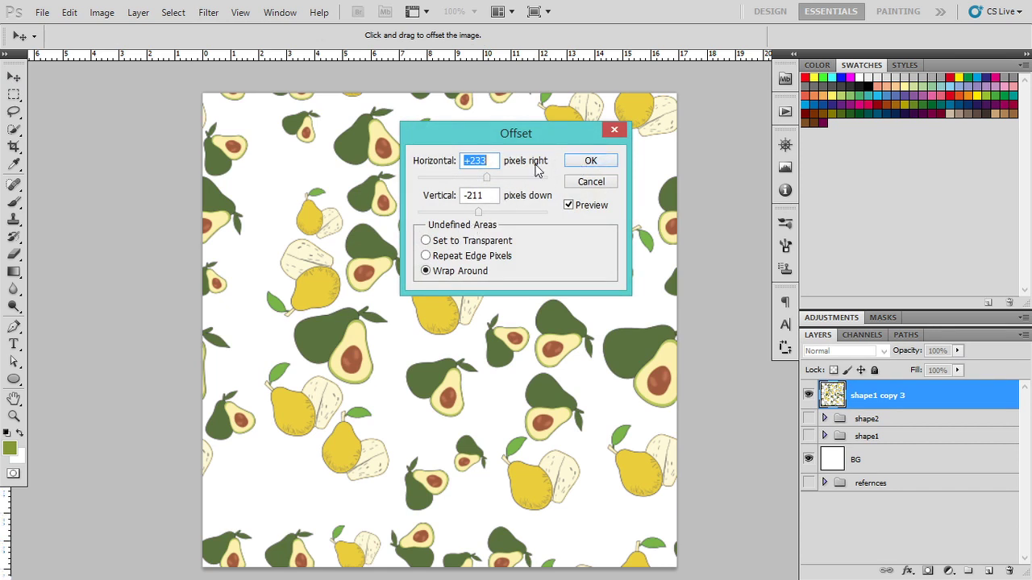
text(299)
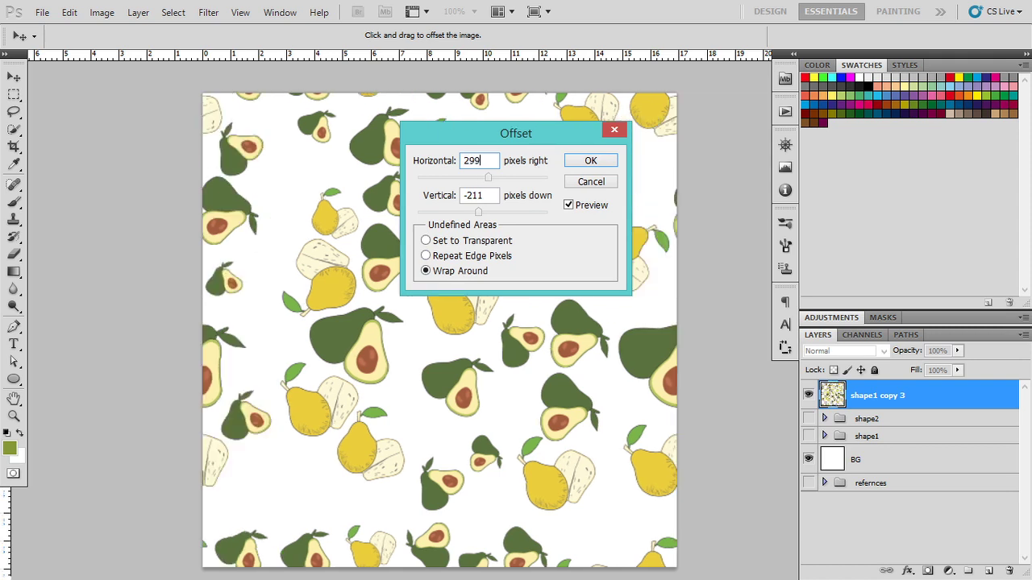
key(Tab)
text(-1)
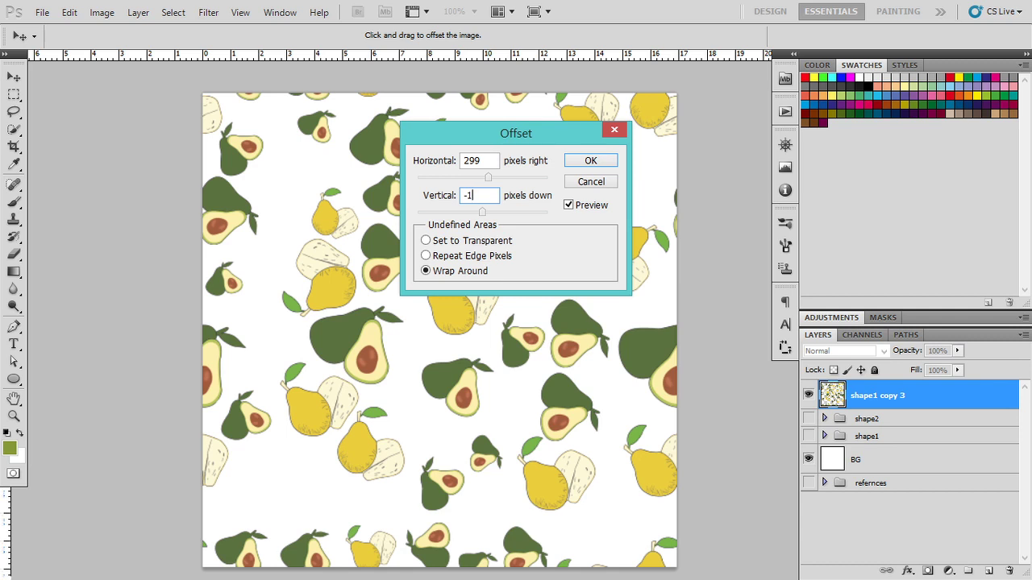
text(44)
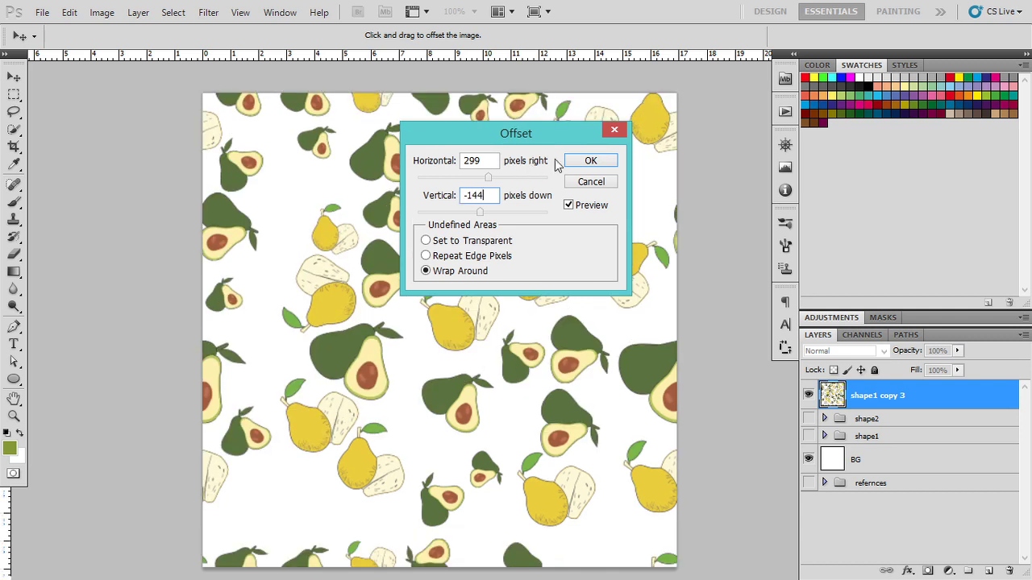
click(587, 162)
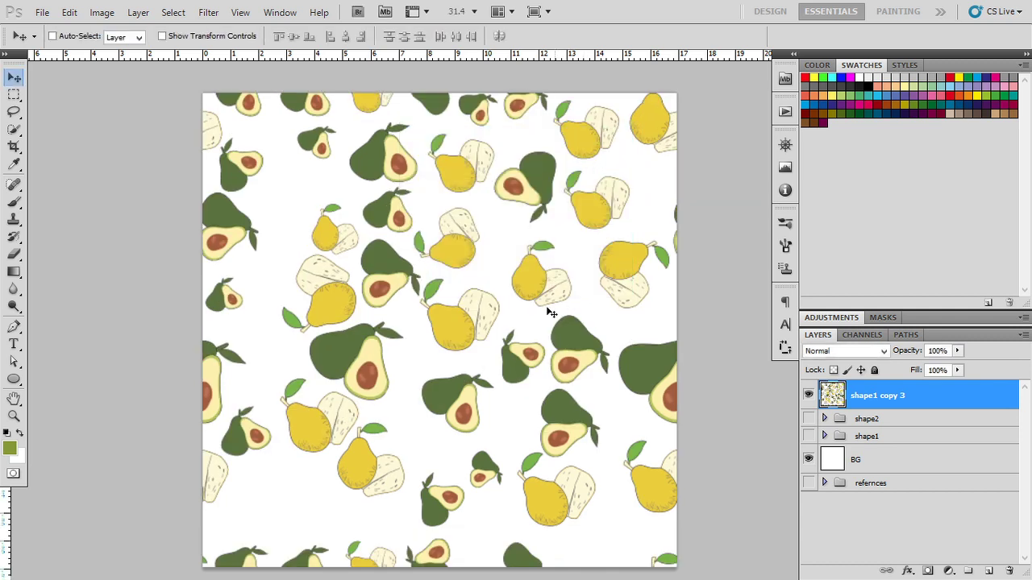
click(851, 422)
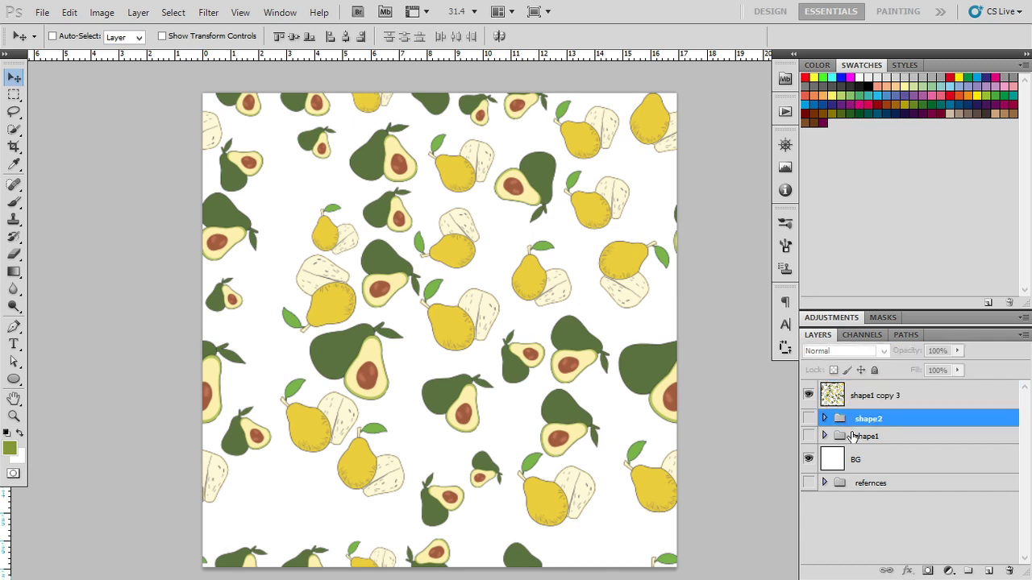
- Duplicate the shape1 and shape2 groups and make both copies visible
shift+click(853, 436)
right_click(855, 439)
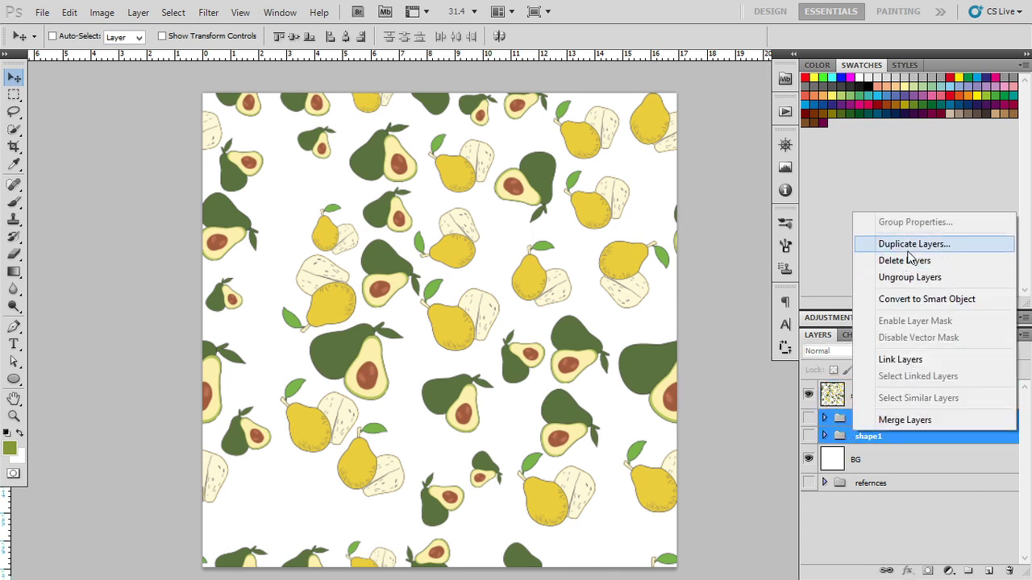
click(911, 244)
click(646, 170)
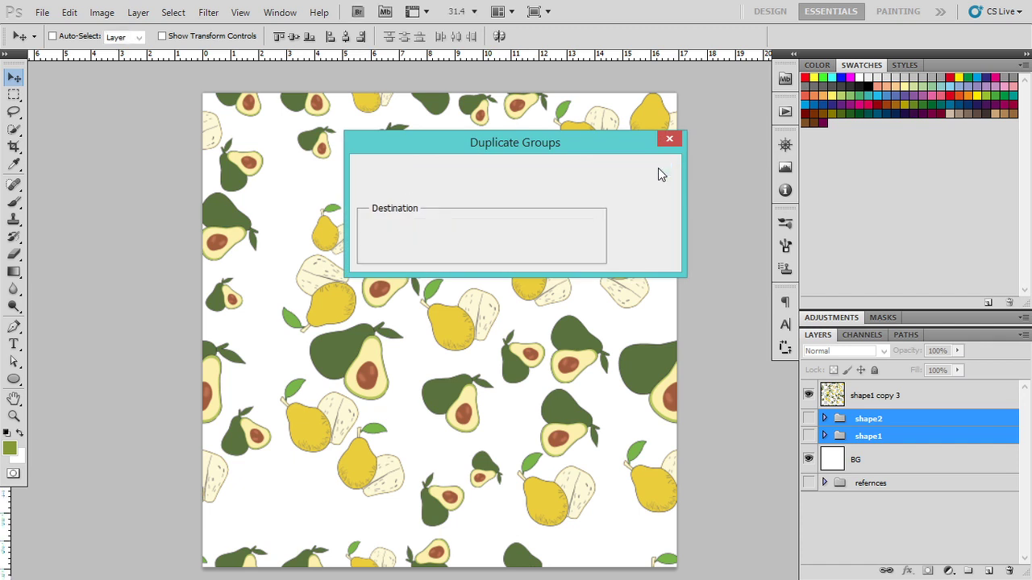
click(809, 418)
click(809, 436)
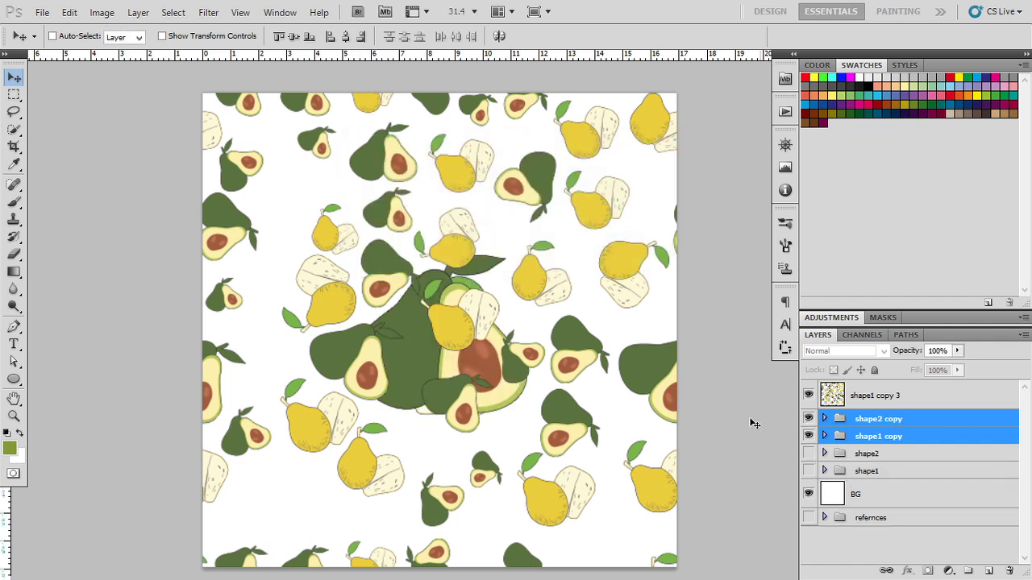
- Move the copied fruit upper-left, scale it to about 30% and rotate about -38°
drag(466, 353, 269, 219)
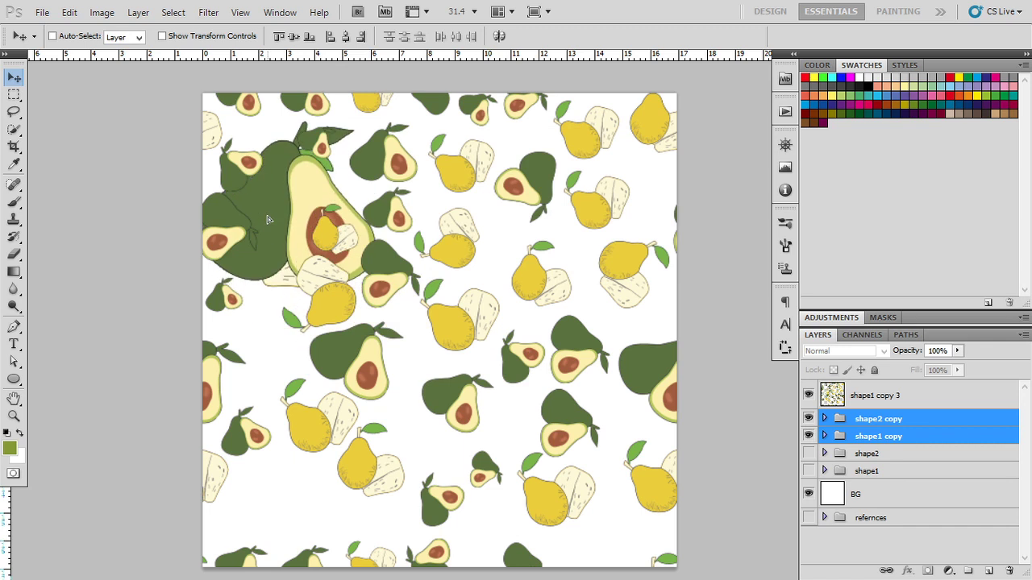
key(ctrl+t)
drag(373, 288, 315, 231)
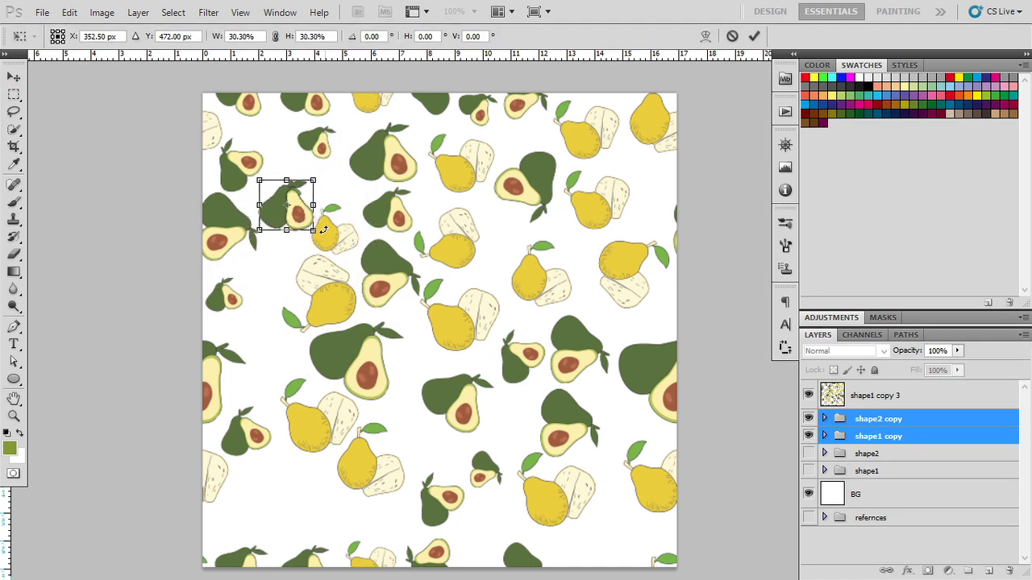
key(Return)
key(ctrl+t)
drag(326, 231, 359, 187)
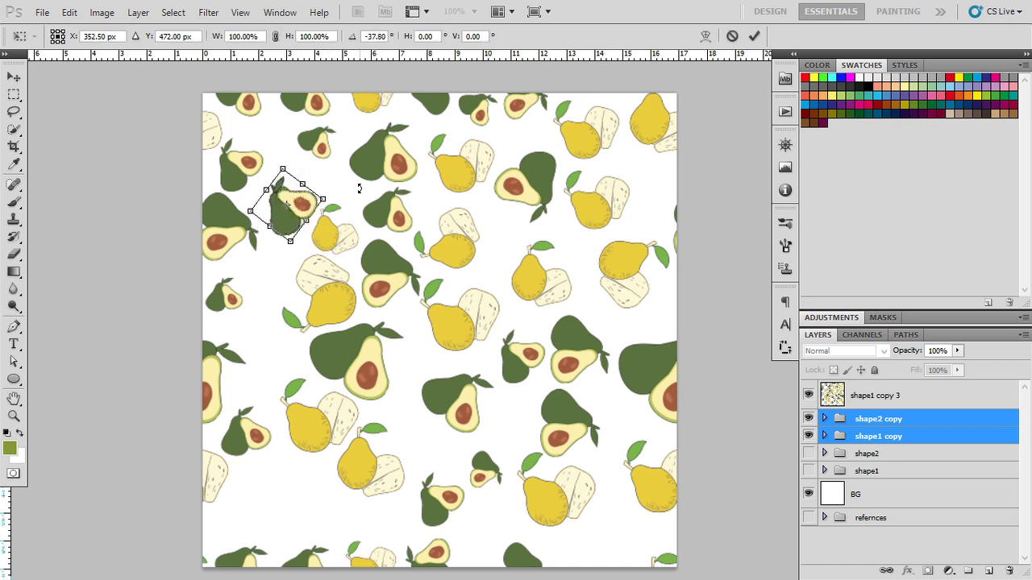
key(Return)
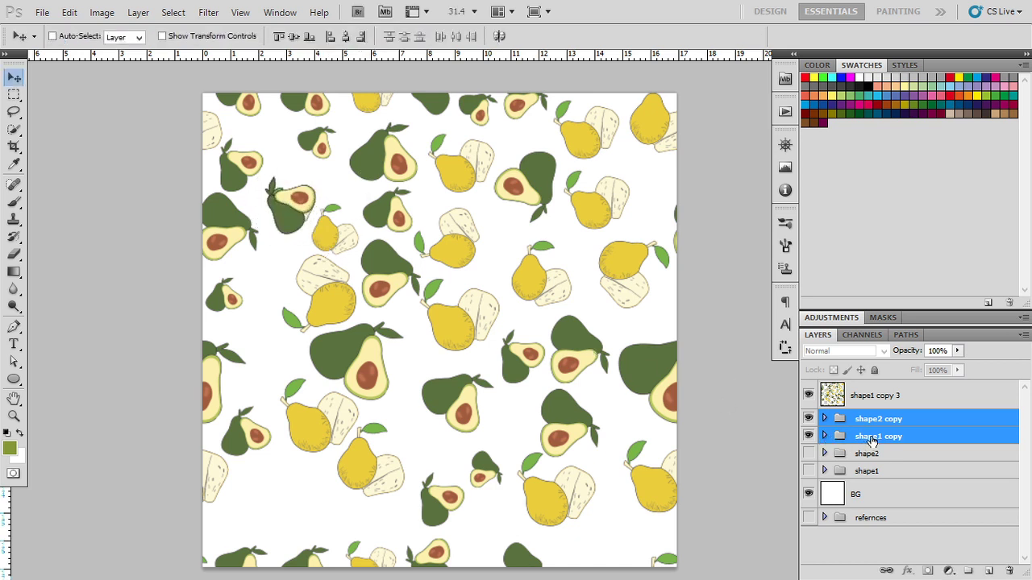
- Settle the small avocado and move the small pear into the tile's left gap
click(871, 439)
key(ctrl+t)
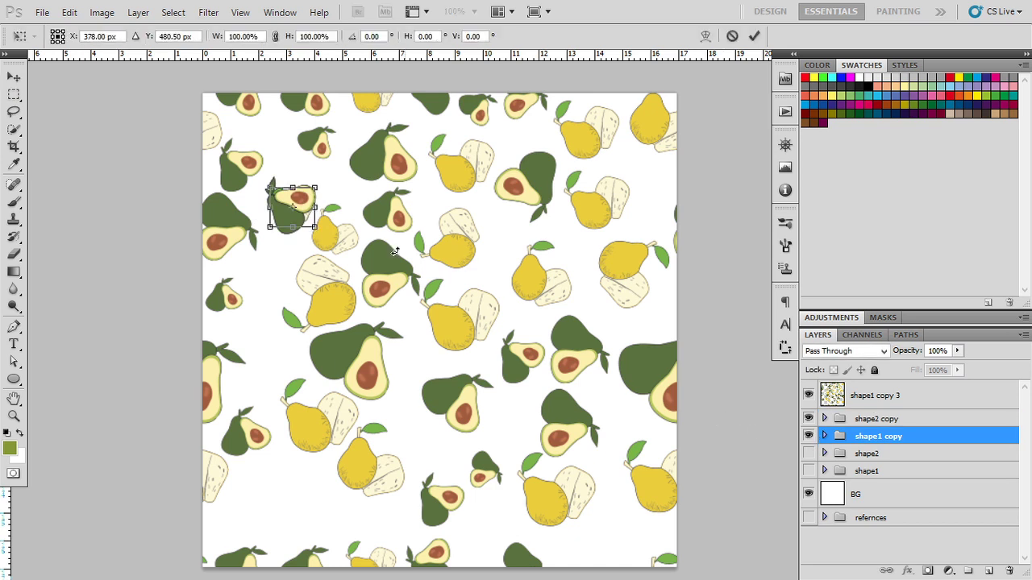
key(Return)
mouse_move(294, 208)
mouse_down()
mouse_move(275, 272)
mouse_move(280, 355)
mouse_up()
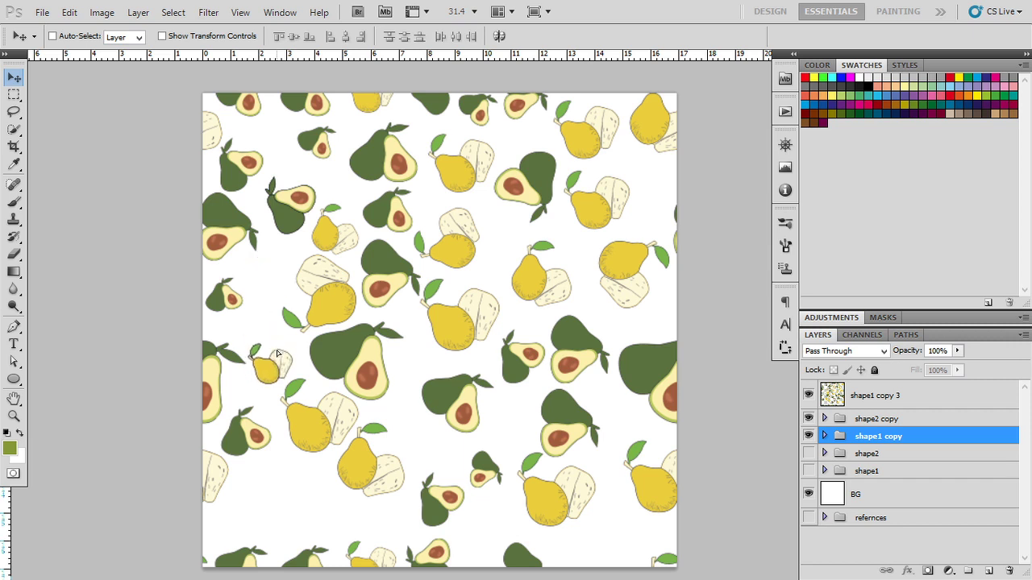
- Duplicate the pear as shape1 copy 2, move it up and flip it vertically
right_click(926, 435)
click(926, 248)
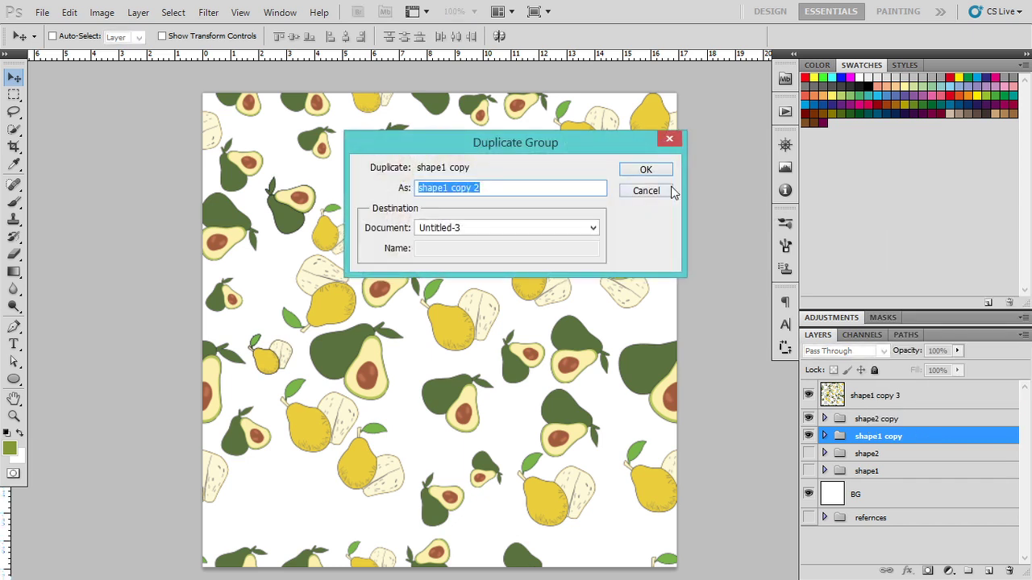
click(649, 169)
drag(272, 317, 276, 241)
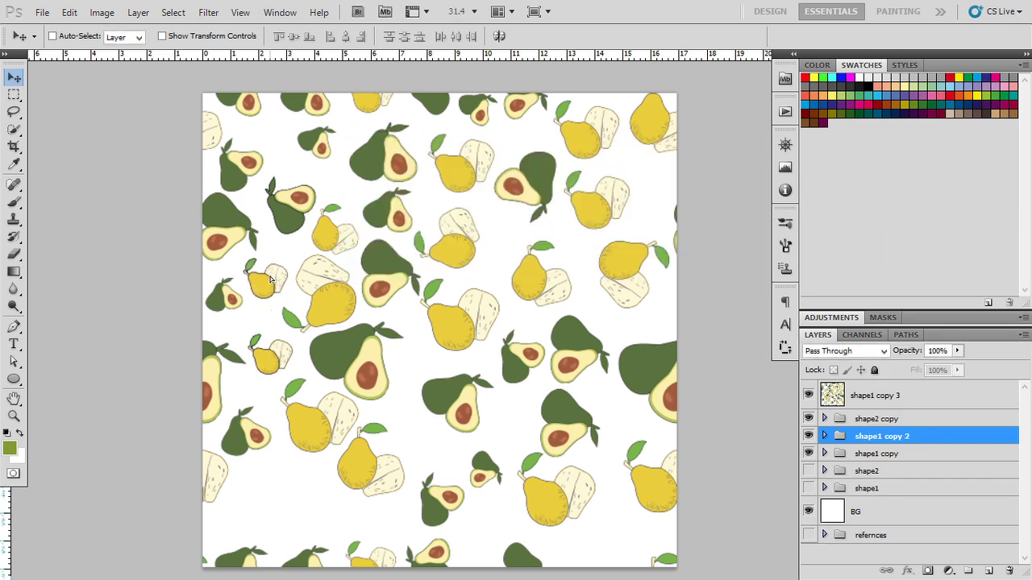
key(ctrl+t)
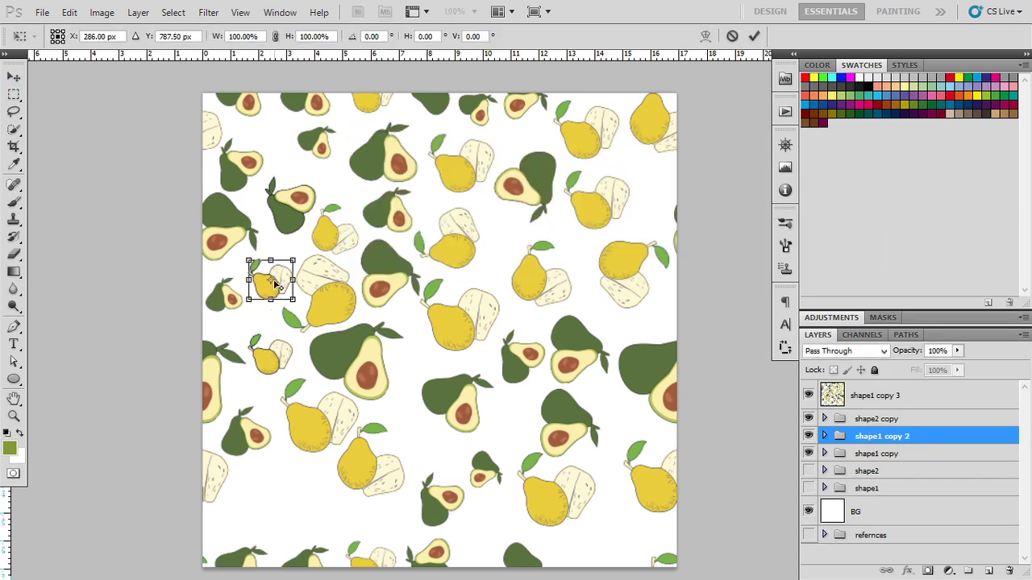
right_click(275, 284)
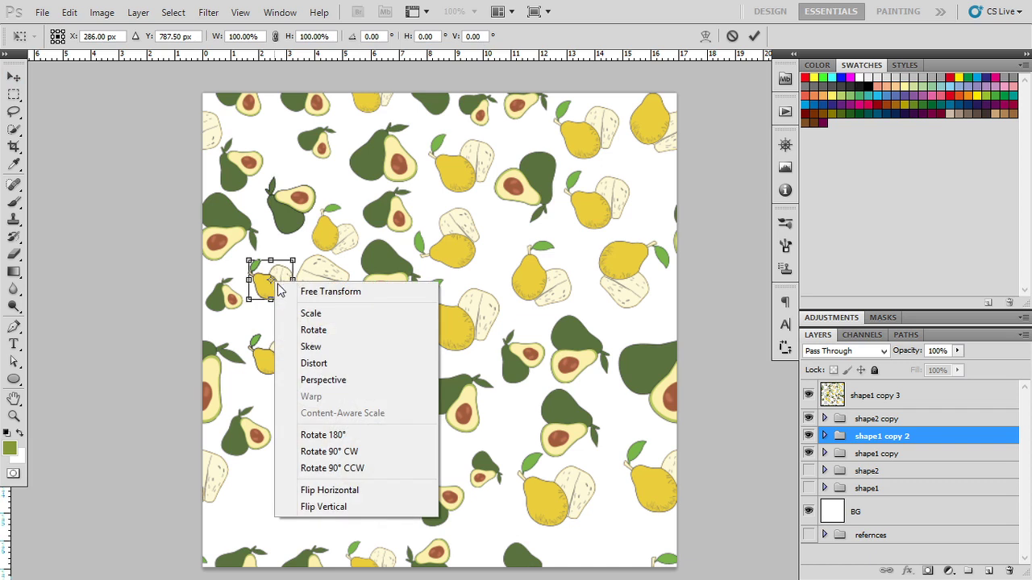
click(367, 501)
key(Return)
key(Left)
key(Left)
key(Left)
key(Left)
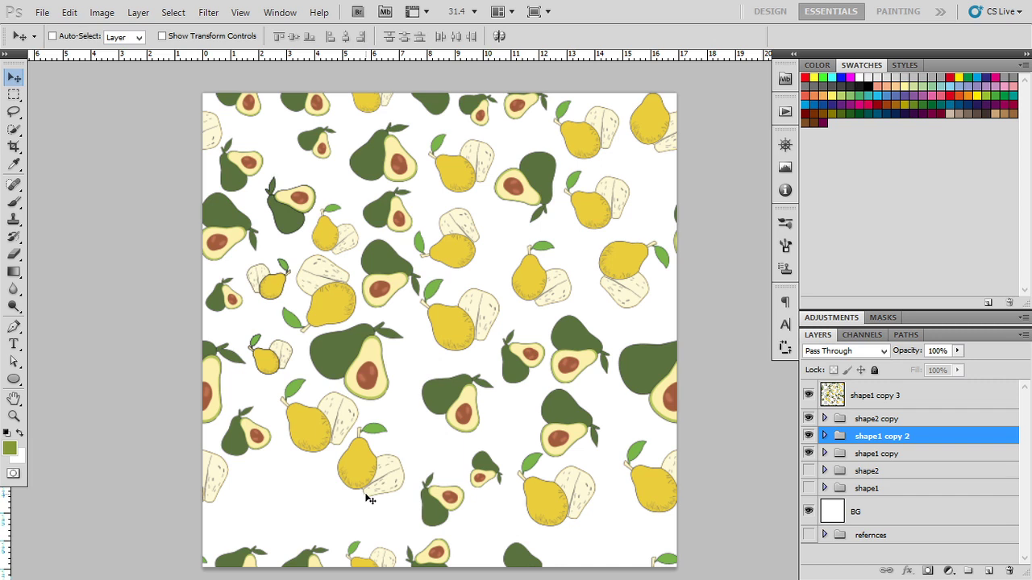
- Move the small pear cluster to the lower middle and mirror it horizontally
drag(275, 289, 430, 457)
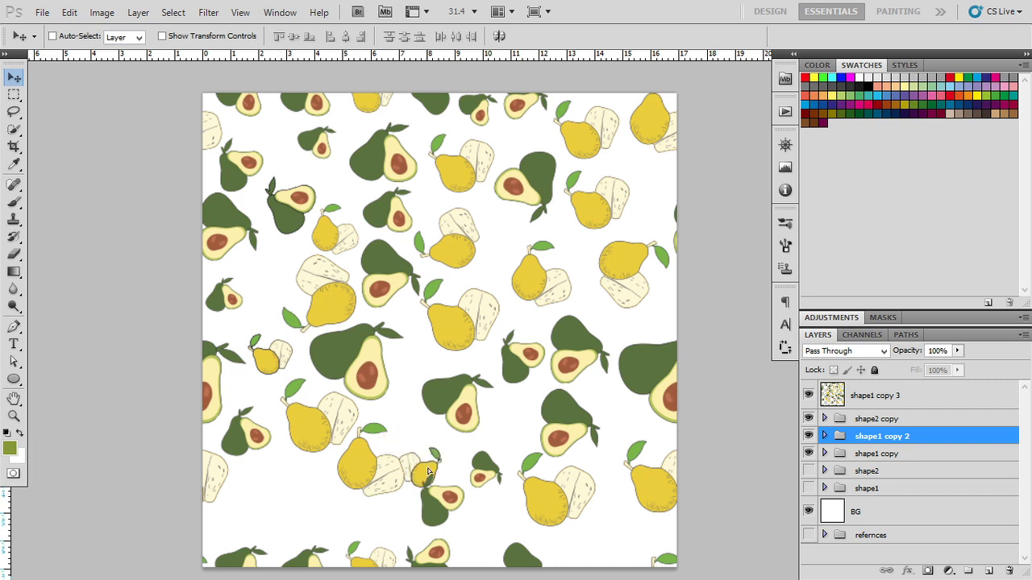
key(ctrl+t)
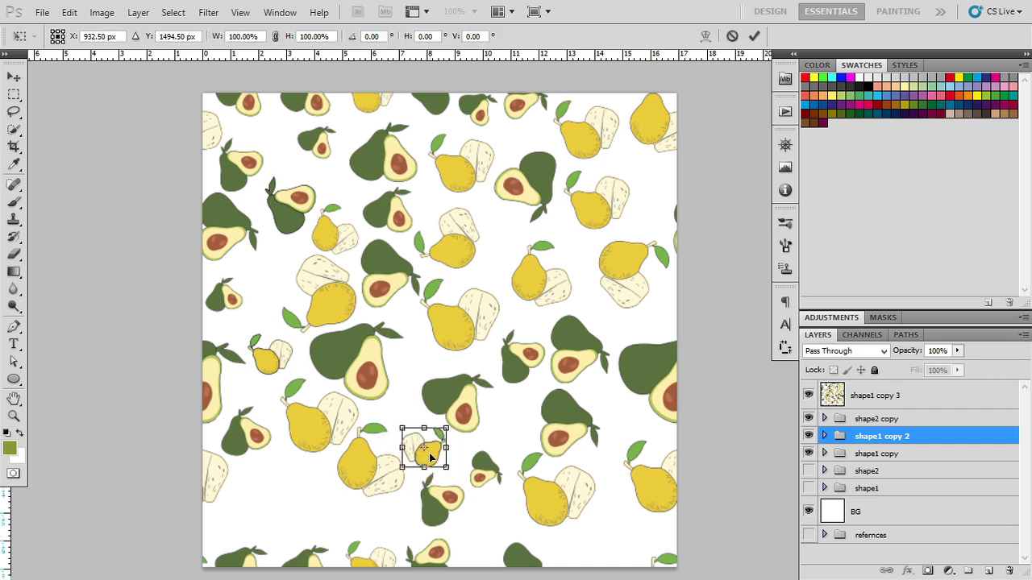
right_click(431, 457)
click(482, 427)
key(Return)
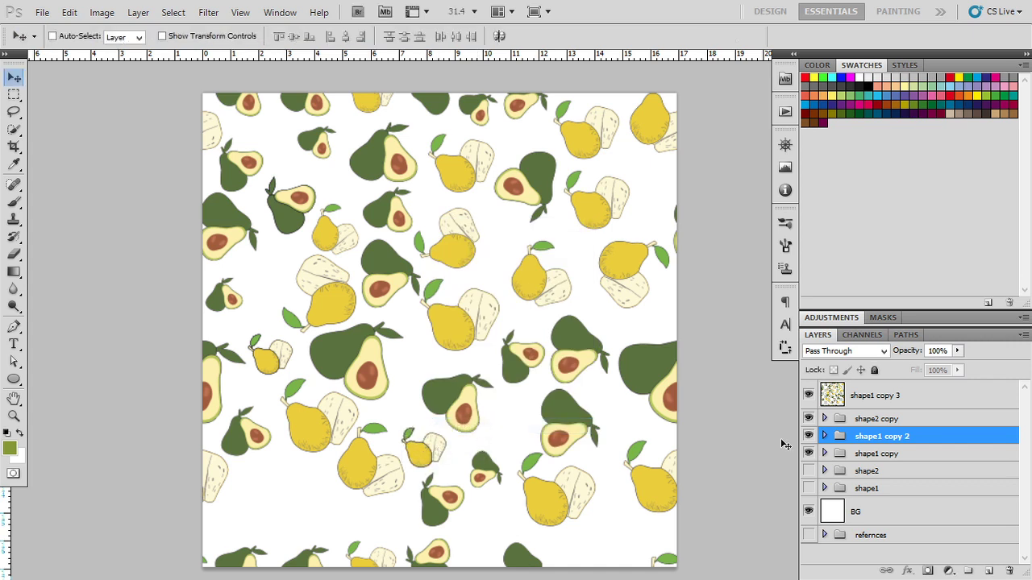
- Add shape1 copy 4 in the lower left, mirrored horizontally and nudged up
right_click(855, 441)
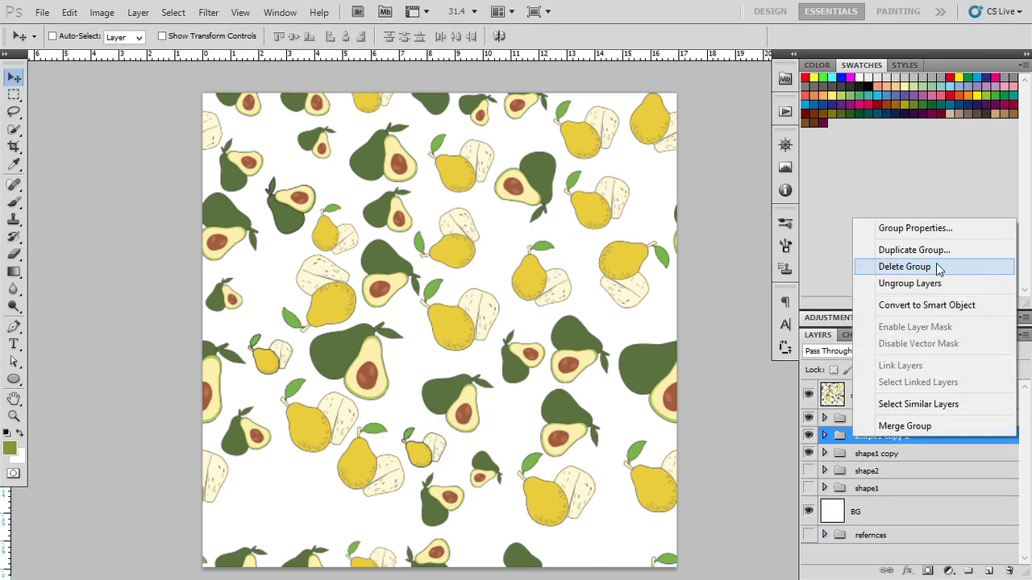
click(915, 250)
click(646, 170)
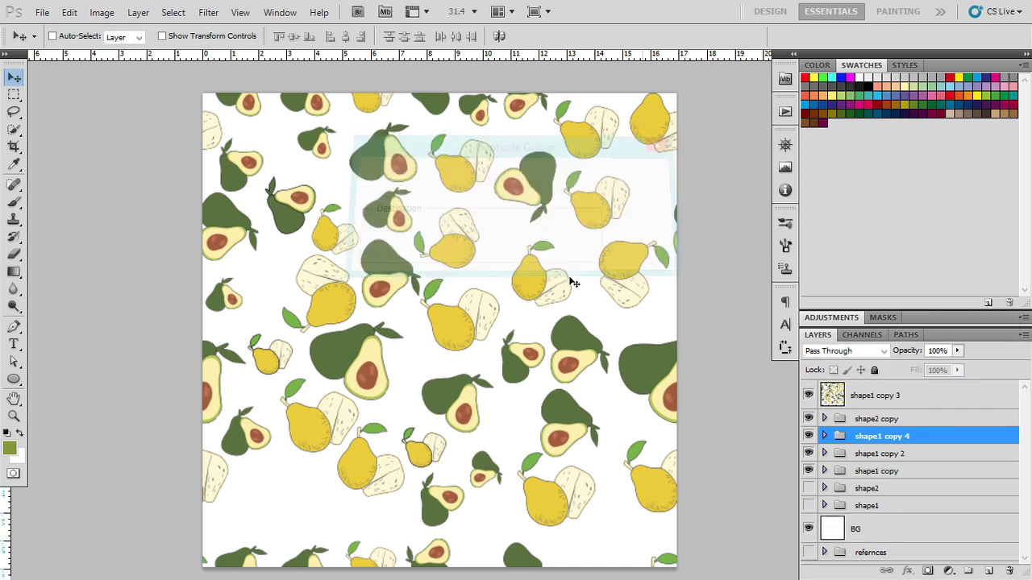
drag(435, 504, 300, 552)
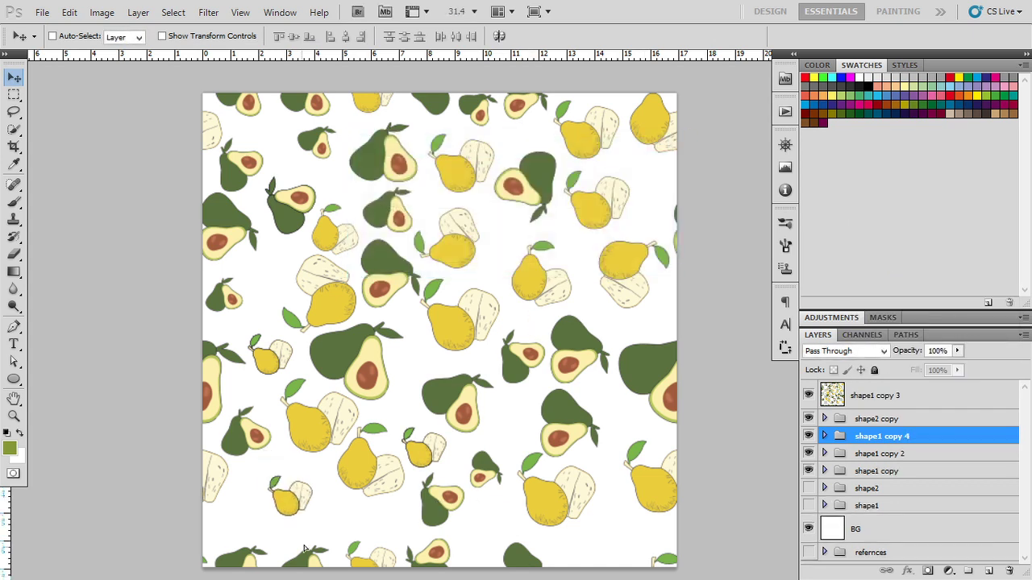
key(ctrl+t)
right_click(334, 500)
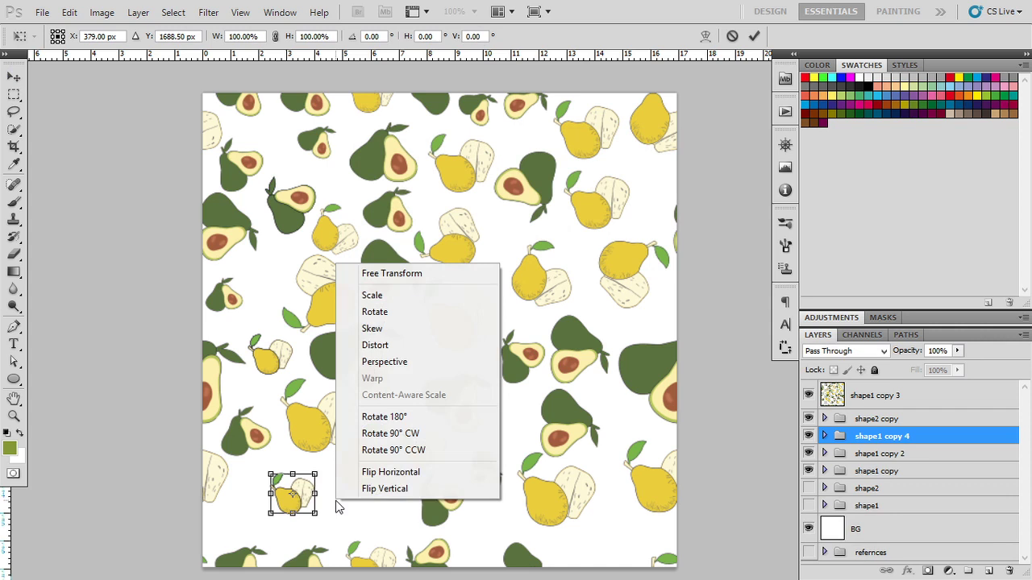
click(397, 471)
key(Return)
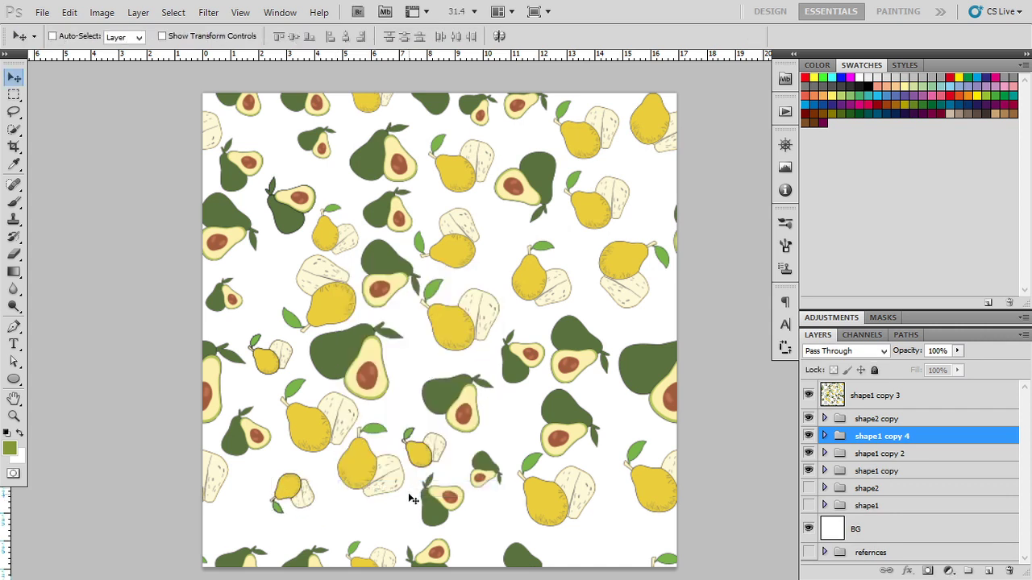
key(shift+Up)
key(shift+Up)
key(shift+Up)
key(shift+Up)
key(shift+Up)
key(shift+Up)
key(shift+Up)
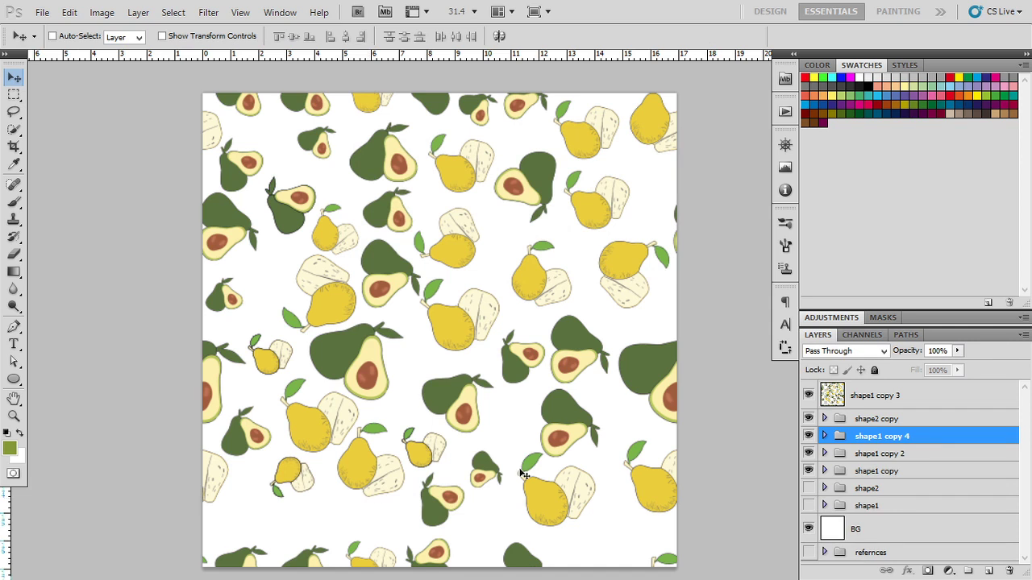
- Add shape1 copy 5 at the bottom right, flipped vertically
right_click(872, 439)
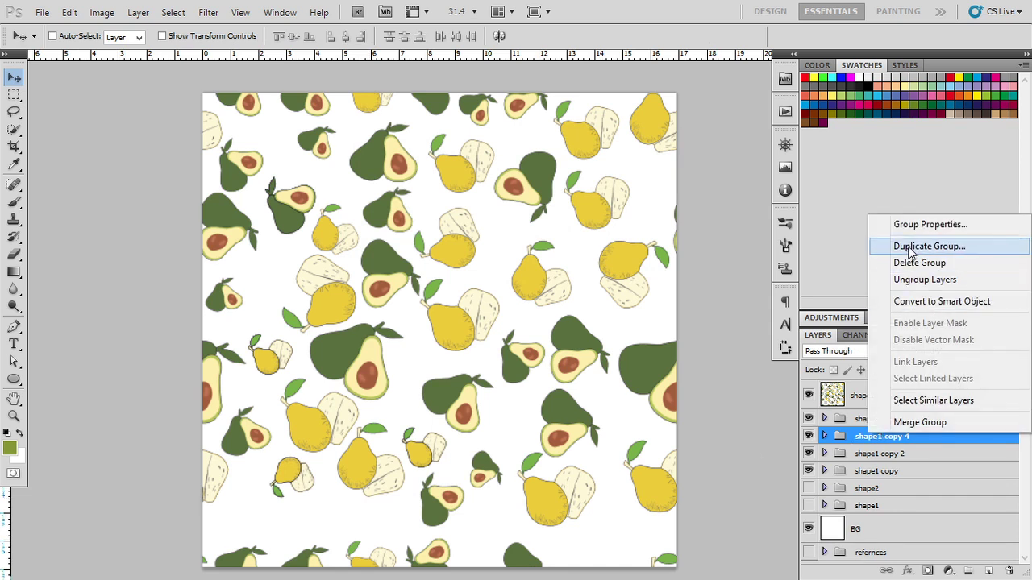
click(911, 252)
click(627, 172)
mouse_move(297, 482)
mouse_down()
mouse_move(547, 505)
mouse_move(625, 542)
mouse_up()
key(ctrl+t)
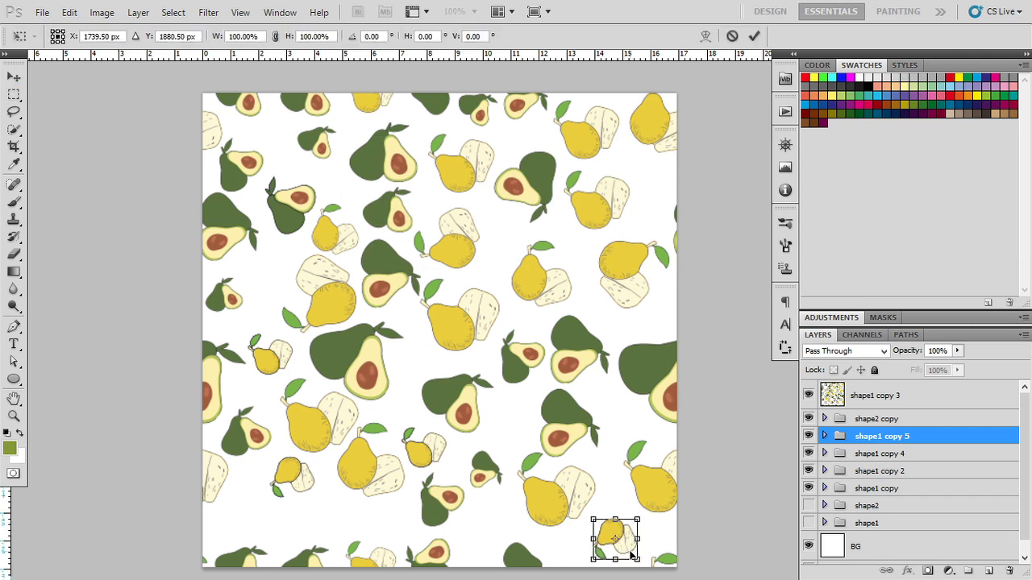
right_click(628, 542)
click(663, 538)
key(Return)
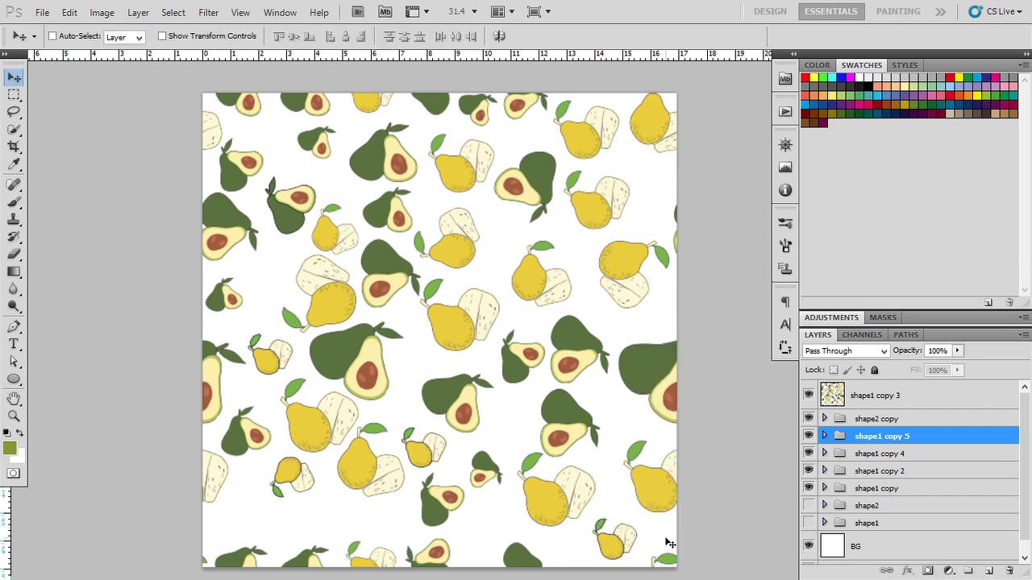
- Add shape1 copy 6 in the bottom-left gap, flipped both ways and slightly rotated
right_click(922, 436)
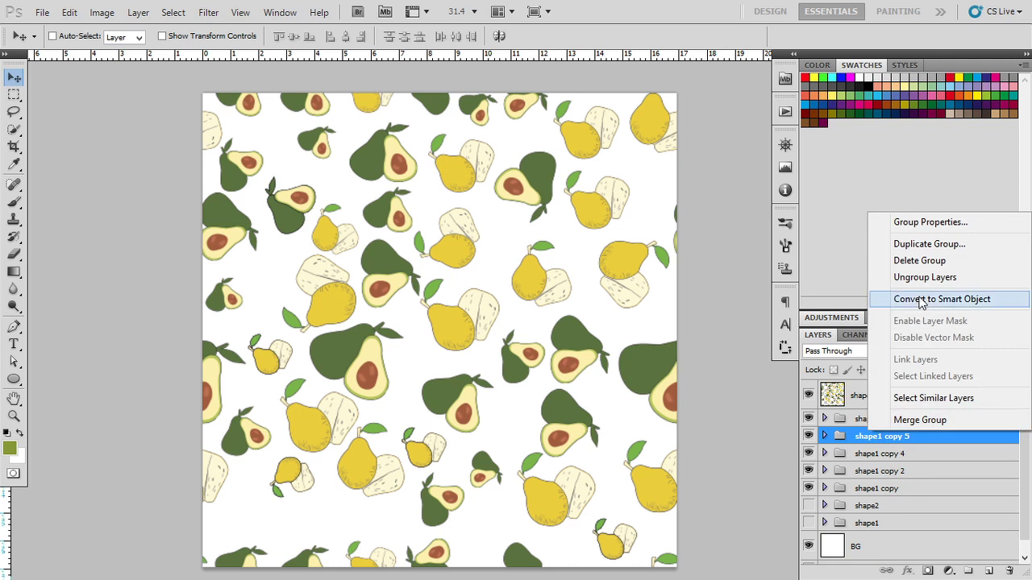
click(919, 244)
click(669, 171)
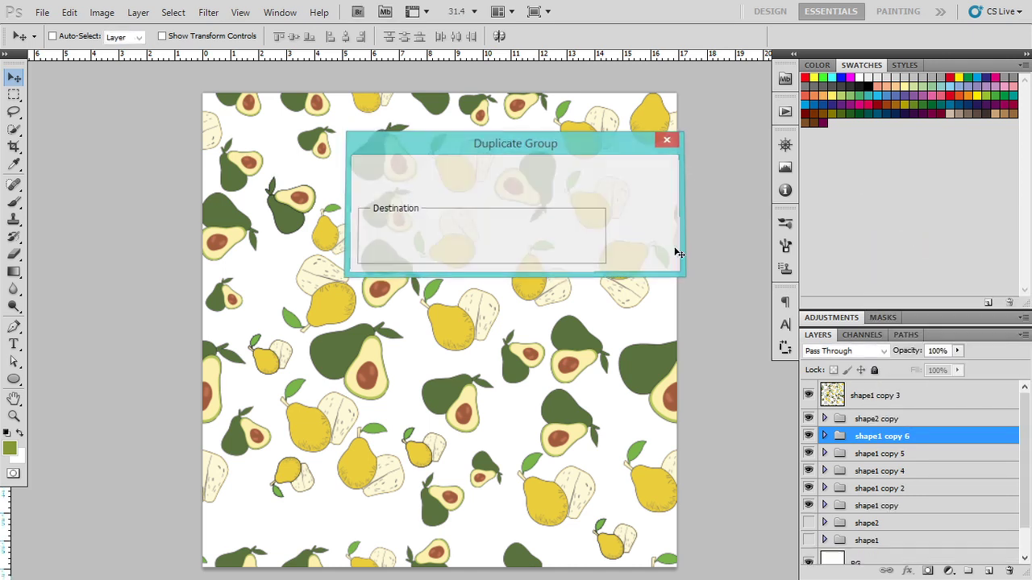
drag(603, 548, 318, 529)
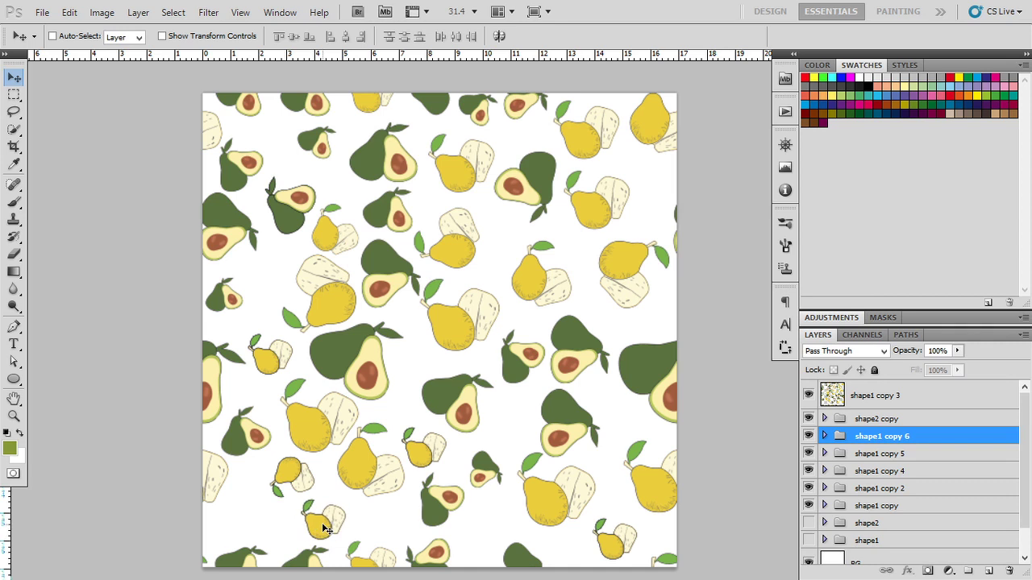
key(ctrl+t)
right_click(323, 528)
click(372, 517)
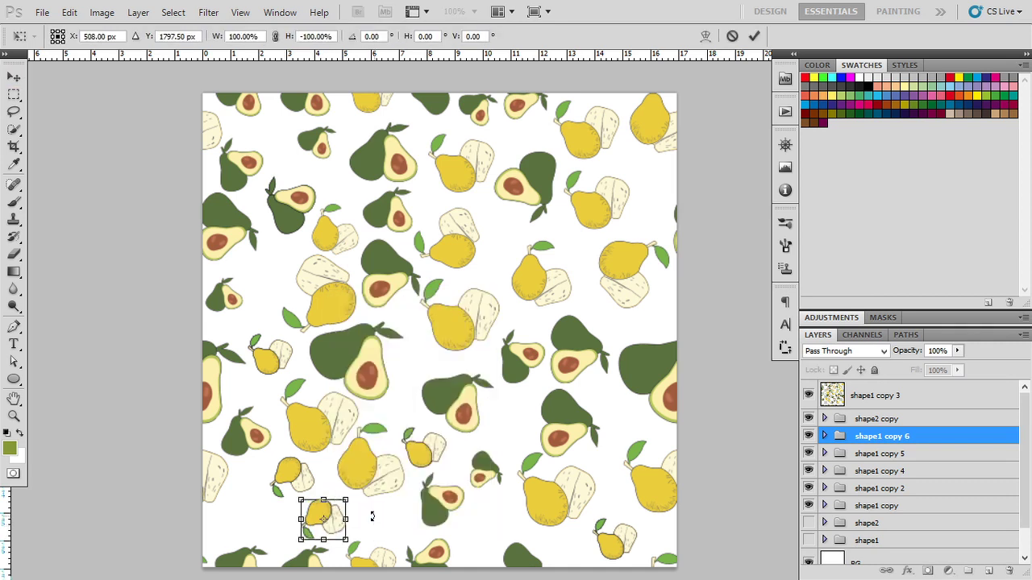
right_click(357, 526)
click(403, 514)
drag(403, 520, 410, 508)
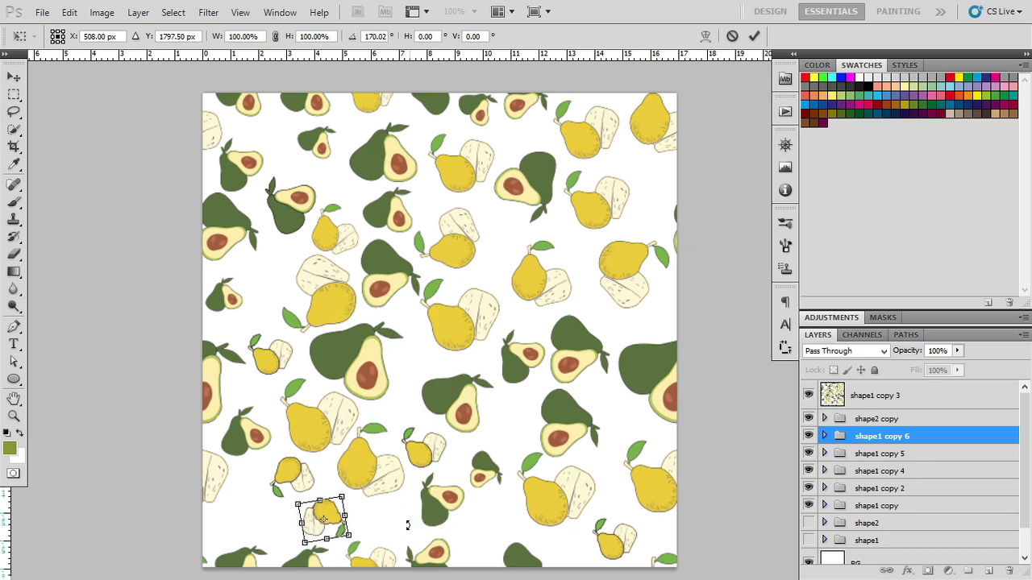
key(Return)
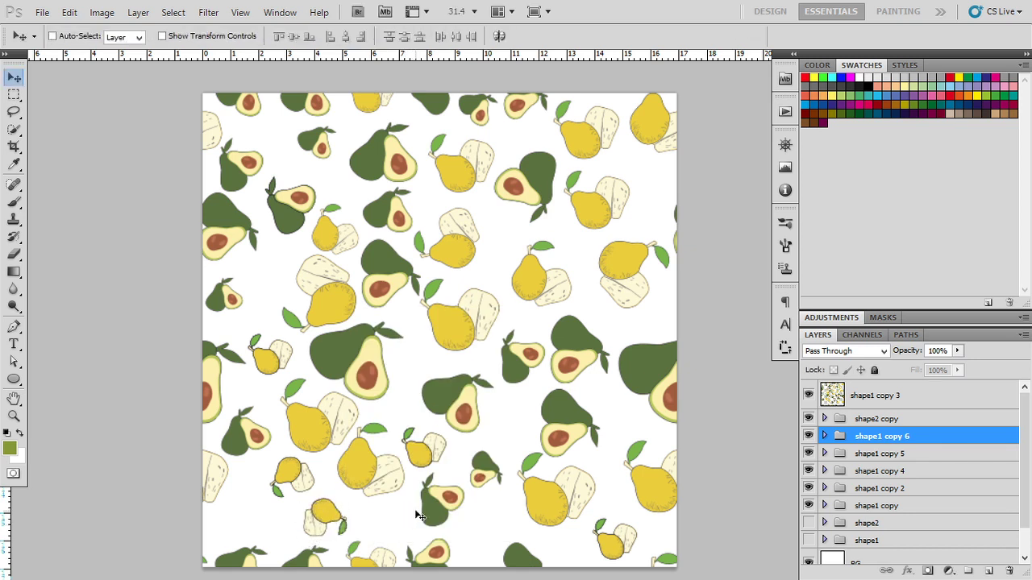
- Merge the shape2 copy through shape1 copy groups into shape1 copy 3 and check it
click(898, 425)
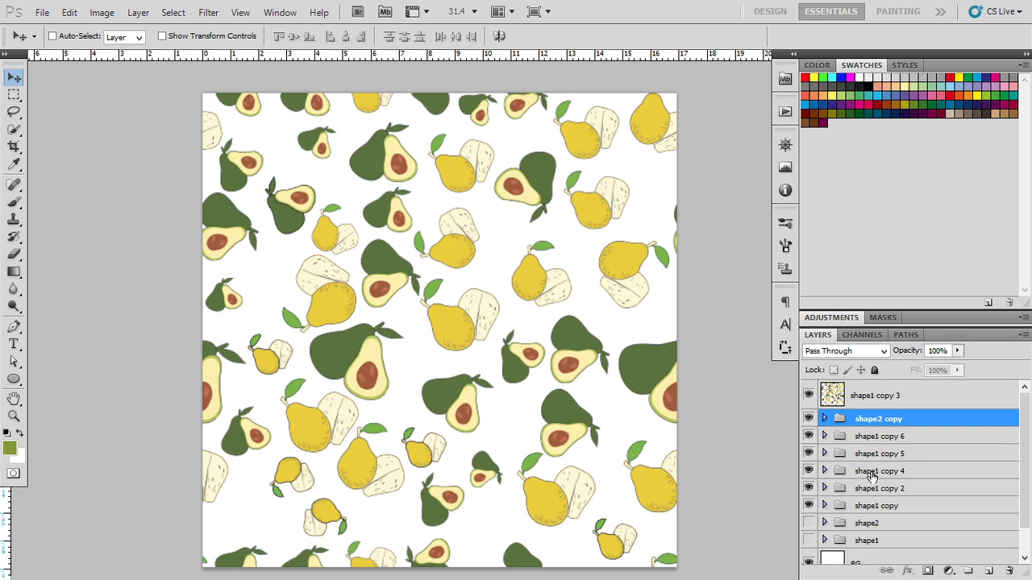
shift+click(865, 505)
key(ctrl+e)
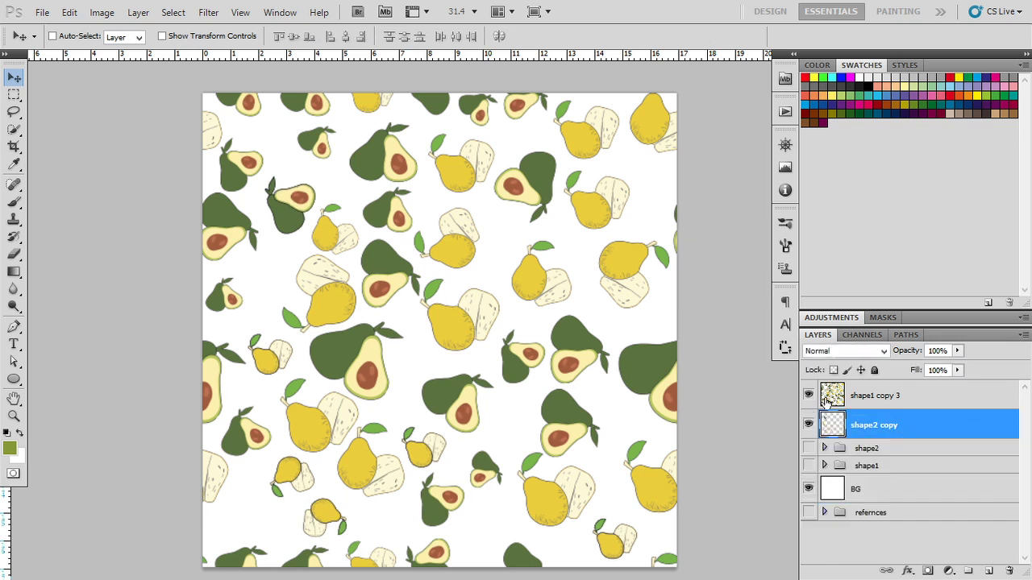
shift+click(848, 395)
key(ctrl+e)
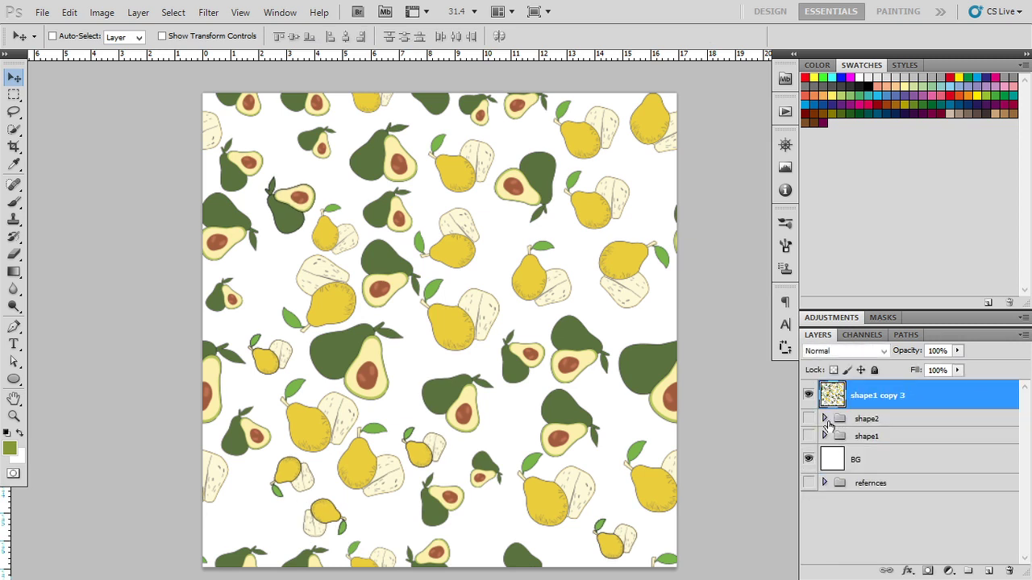
click(809, 395)
click(809, 395)
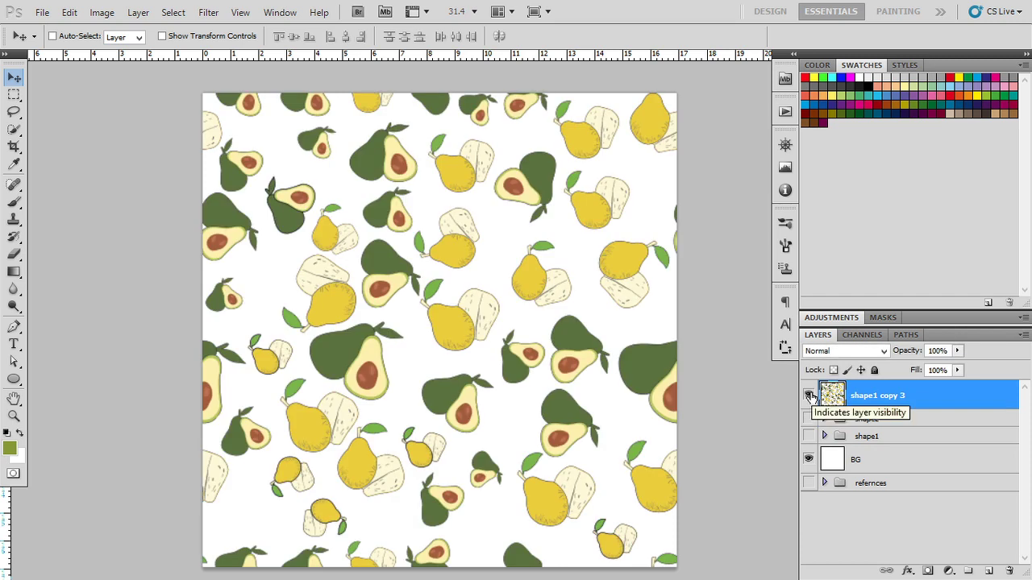
click(809, 396)
click(809, 395)
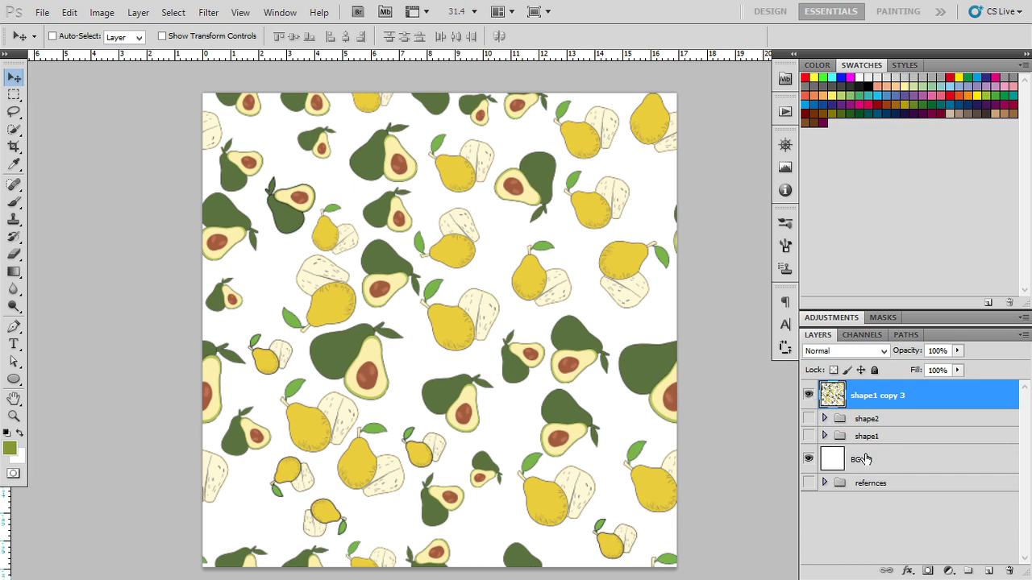
- Add a white-filled layer beneath and merge it with the fruit layer
ctrl+click(991, 572)
key(d)
key(ctrl+BackSpace)
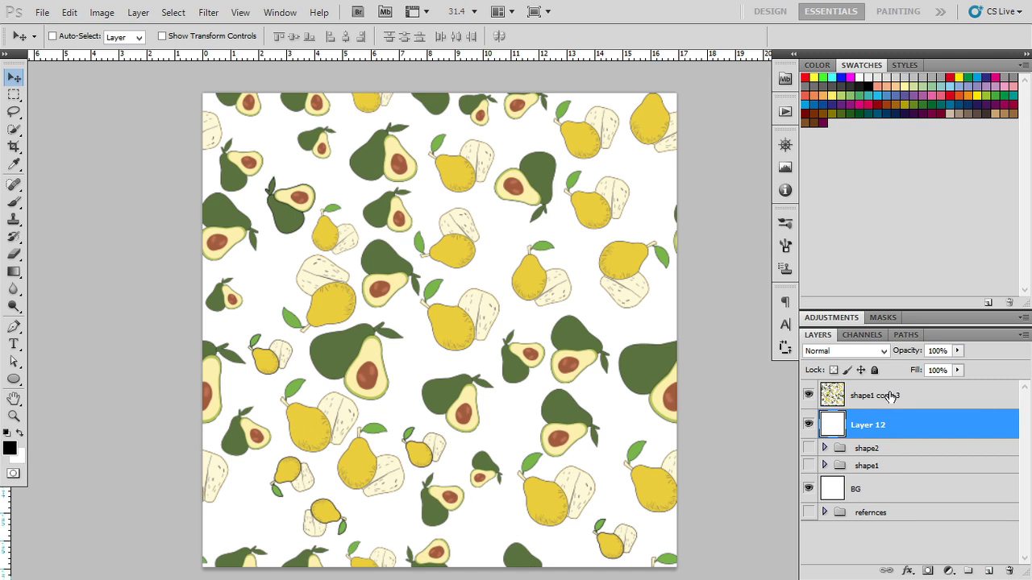
shift+click(887, 397)
key(ctrl+e)
click(809, 394)
click(809, 394)
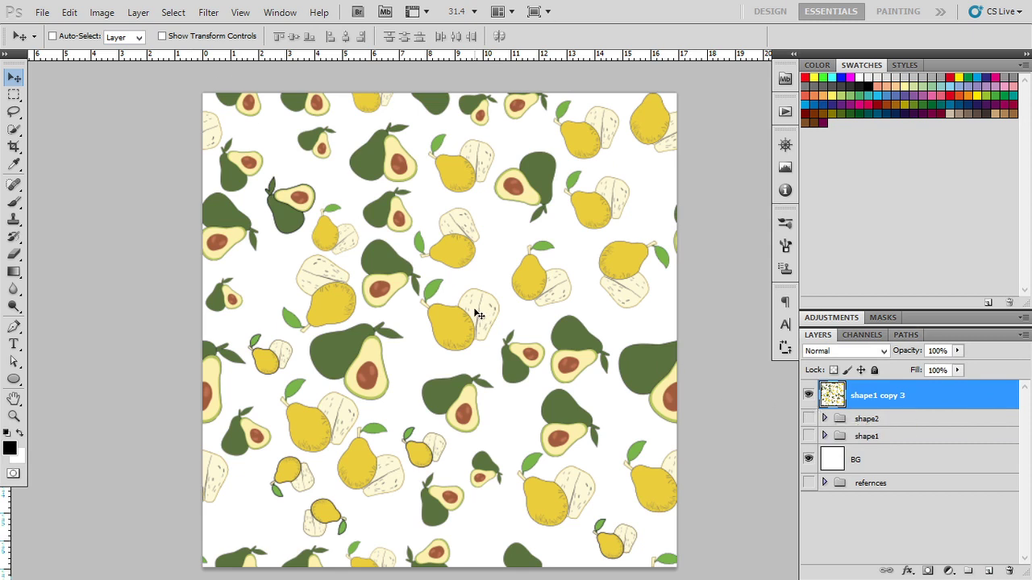
- Zoom and pan around to inspect the tile edges, then fit the tile on screen
scroll(478, 314, up, 2)
scroll(468, 298, up, 1)
scroll(456, 275, up, 1)
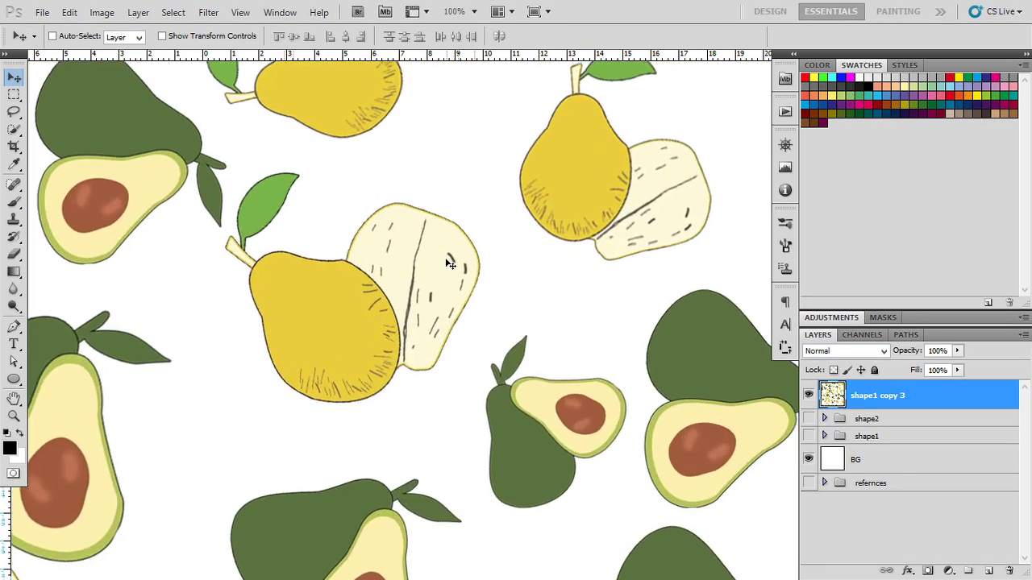
scroll(449, 264, up, 1)
scroll(449, 264, down, 3)
scroll(450, 265, down, 2)
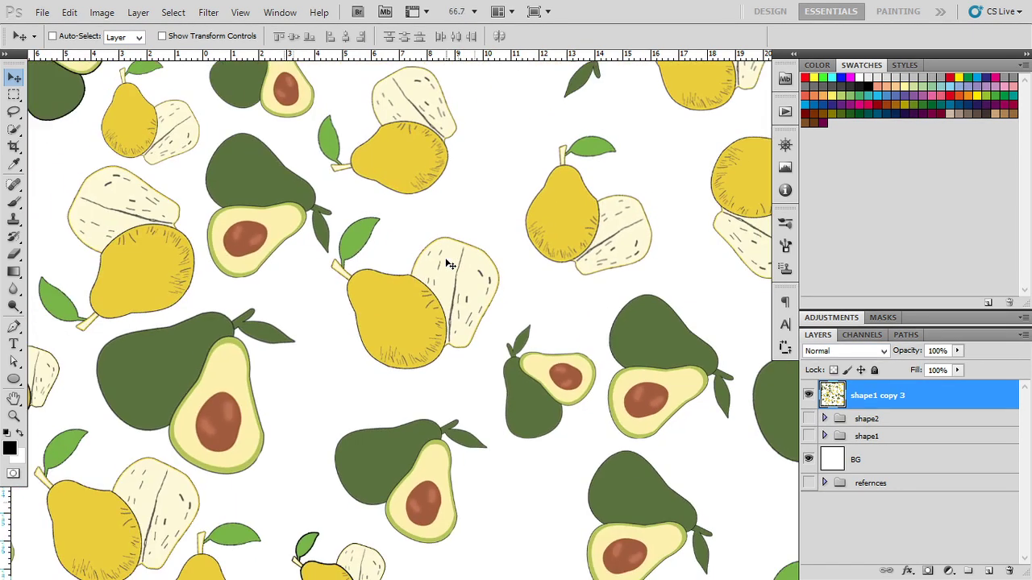
scroll(450, 265, up, 2)
scroll(450, 265, up, 3)
scroll(450, 264, down, 3)
scroll(449, 265, down, 2)
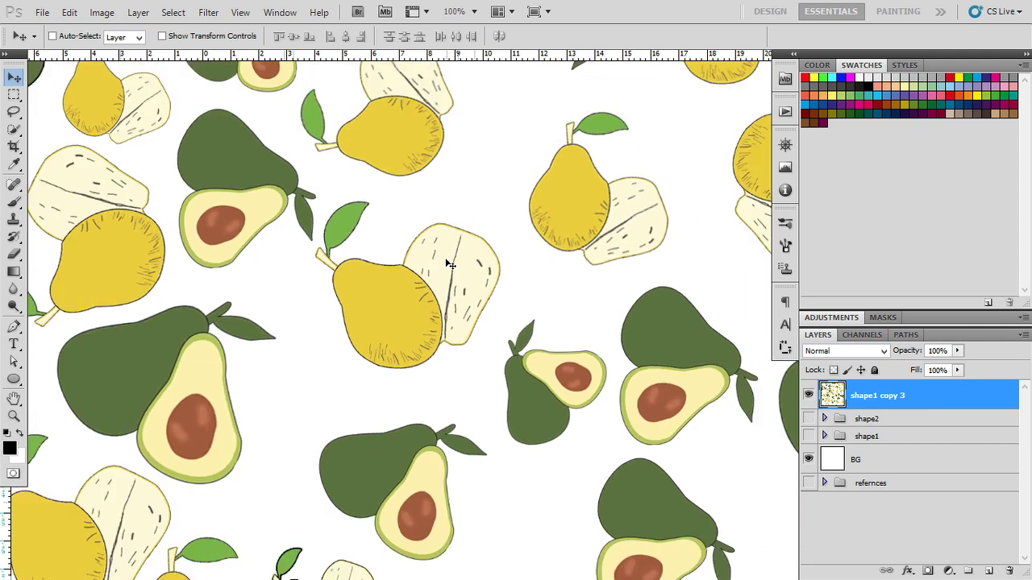
scroll(494, 327, up, 2)
mouse_move(493, 326)
mouse_down()
mouse_move(600, 301)
mouse_move(490, 395)
mouse_move(392, 231)
mouse_move(436, 223)
mouse_up()
key(ctrl+0)
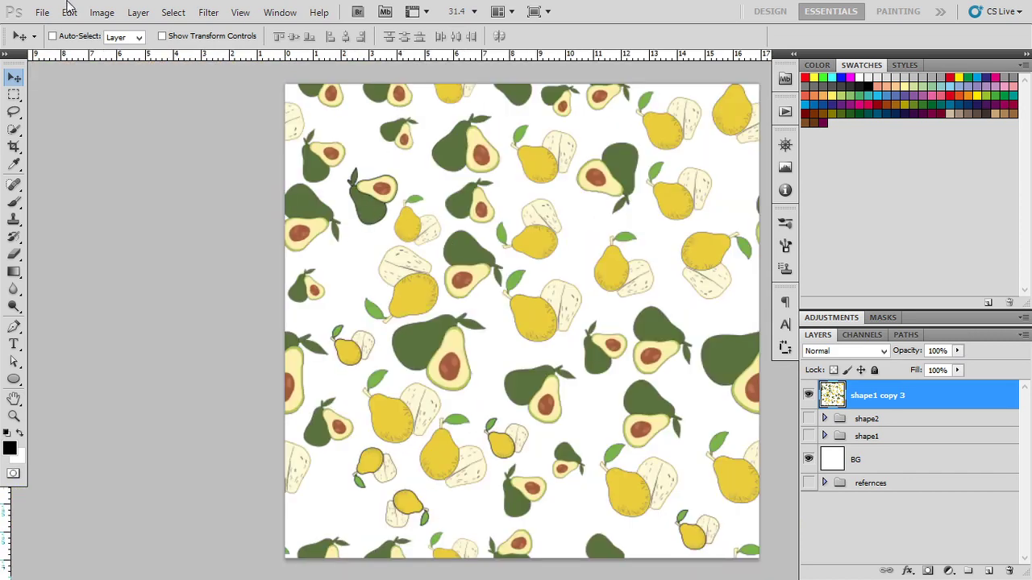
- Browse the Edit menu, dismiss it, and toggle shape1 copy 3's visibility
click(69, 12)
click(149, 461)
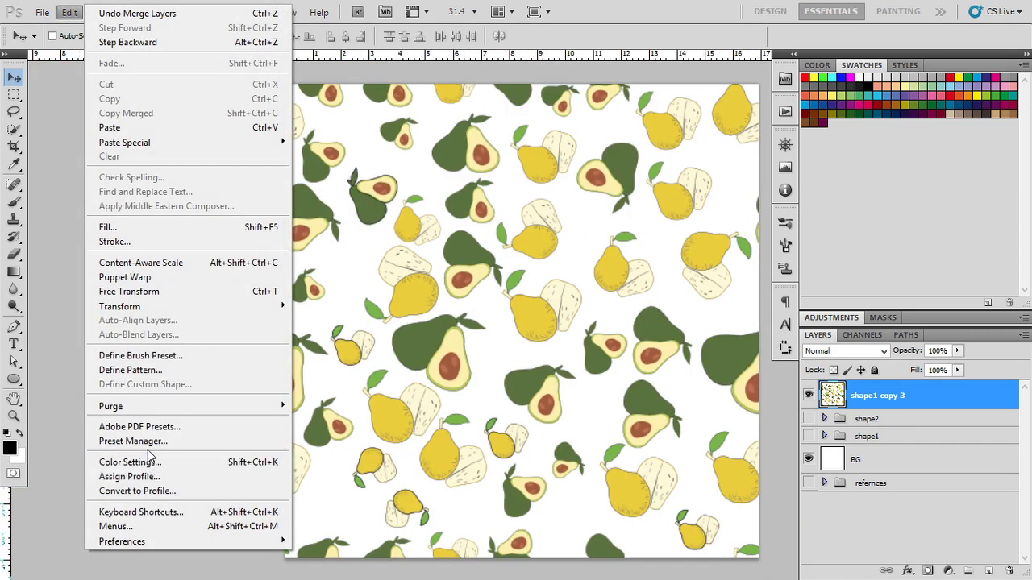
key(Escape)
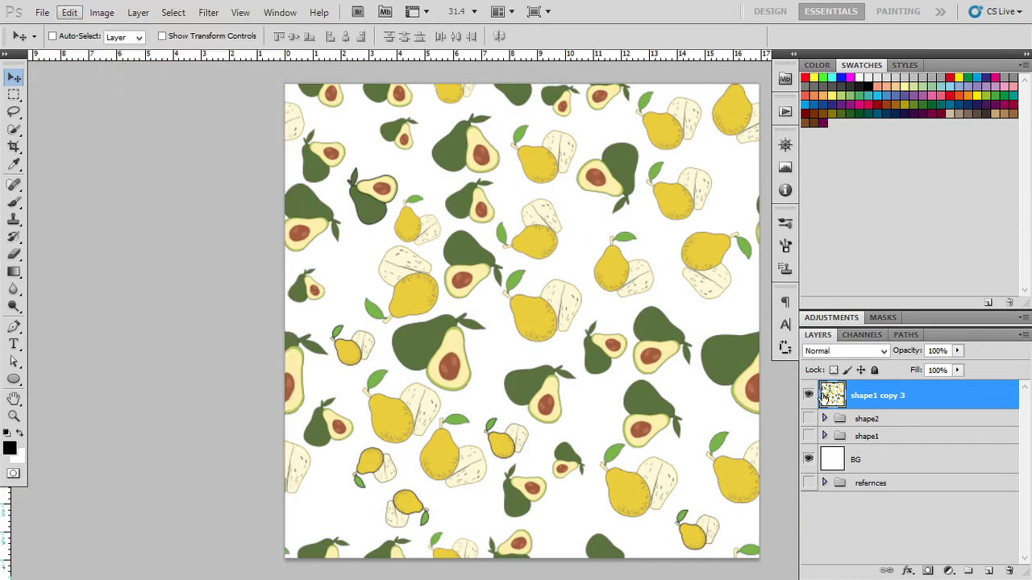
click(809, 395)
click(808, 395)
- Define the tile as a pattern named 'Leave'
click(70, 12)
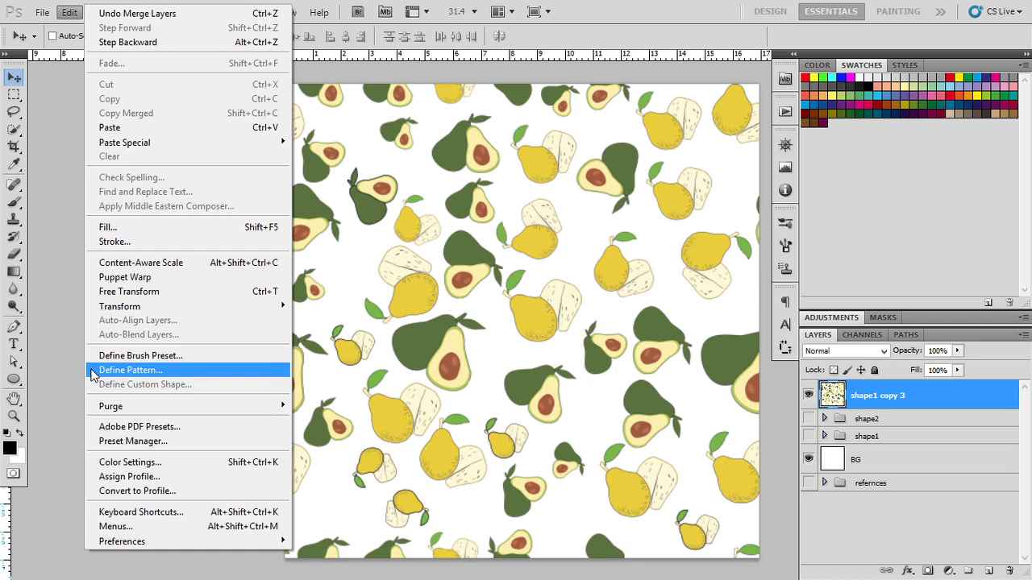
click(129, 370)
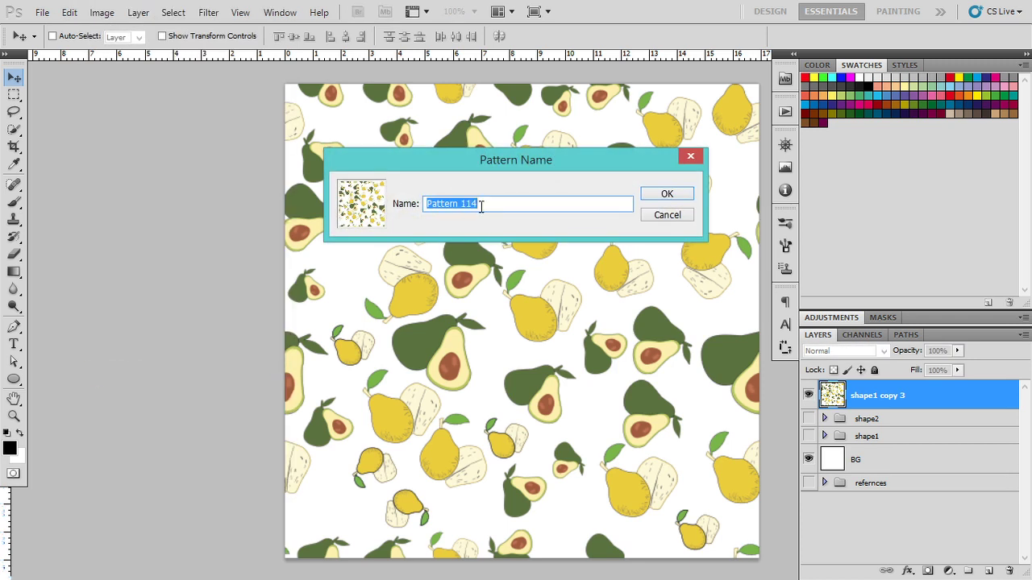
text(Leave)
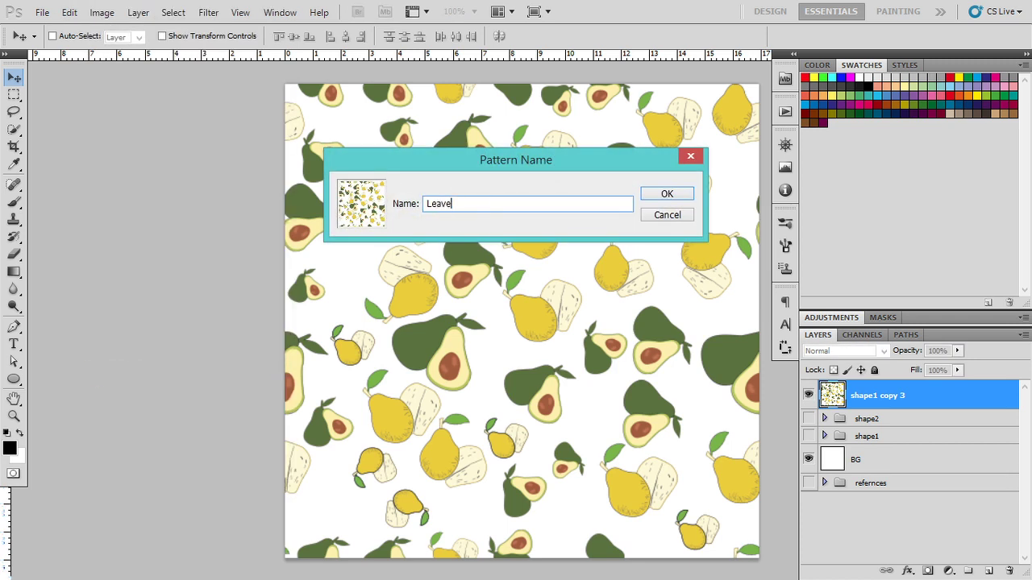
key(Return)
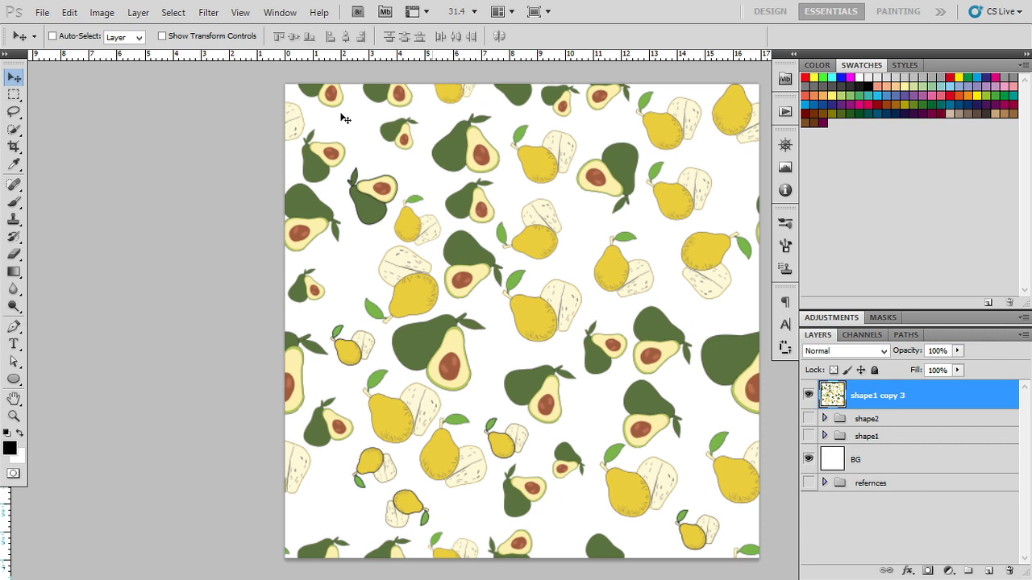
- Create a new 1920×1080 px document
click(42, 13)
click(46, 31)
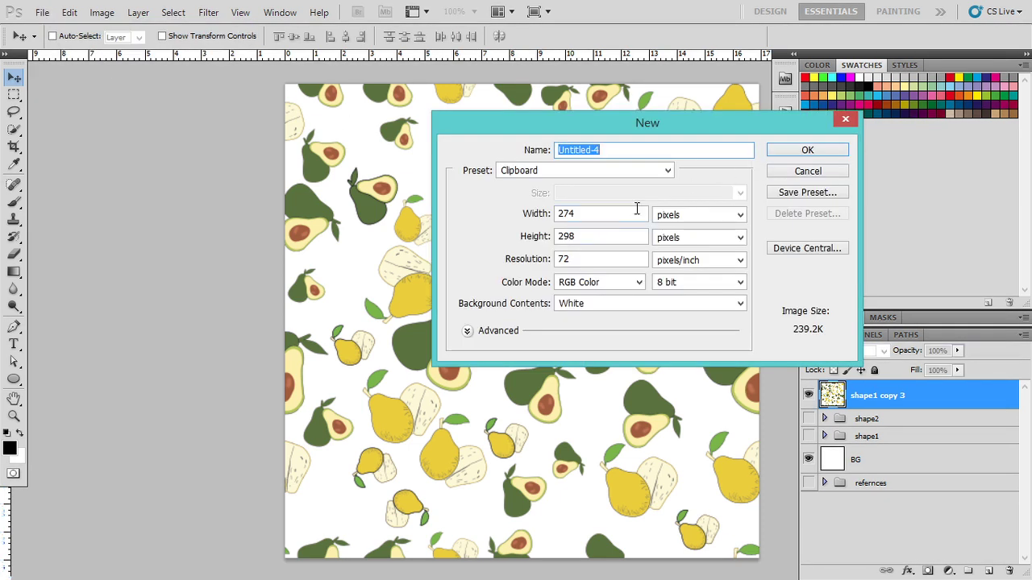
double_click(593, 216)
text(1920)
double_click(603, 237)
text(1080)
double_click(595, 259)
text(150)
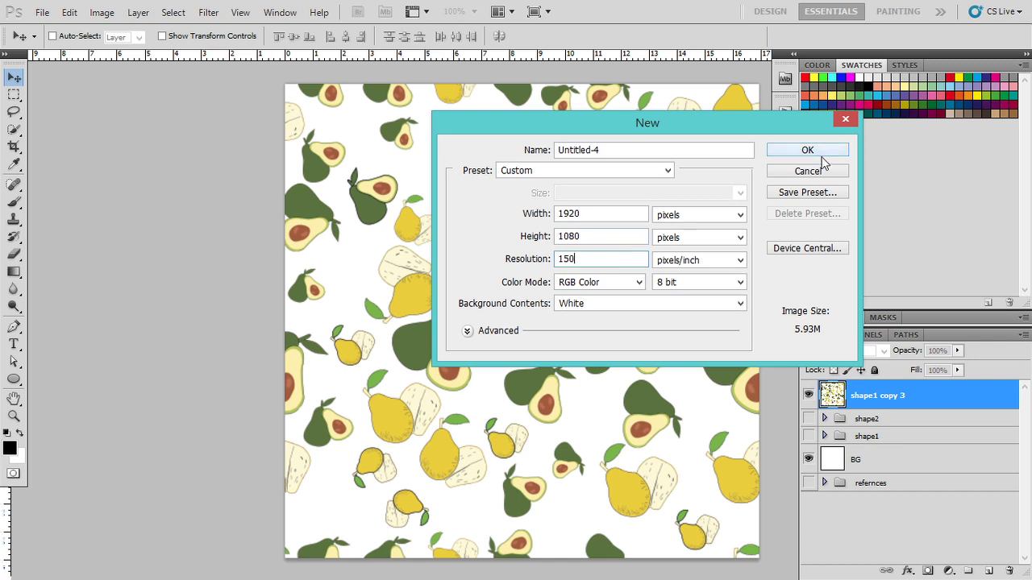
click(814, 151)
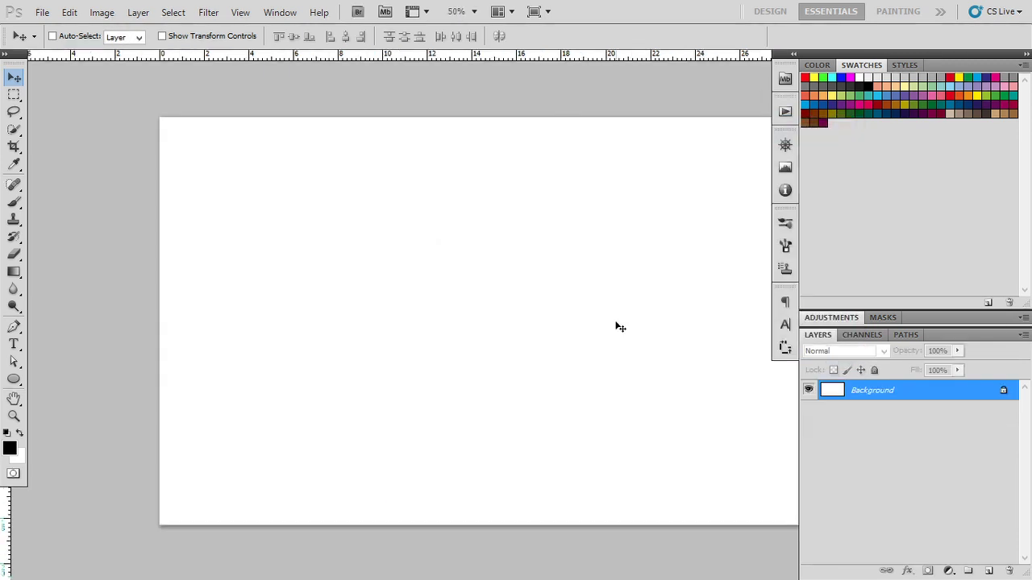
- Convert the Background layer into an editable Layer 0
scroll(556, 277, up, 1)
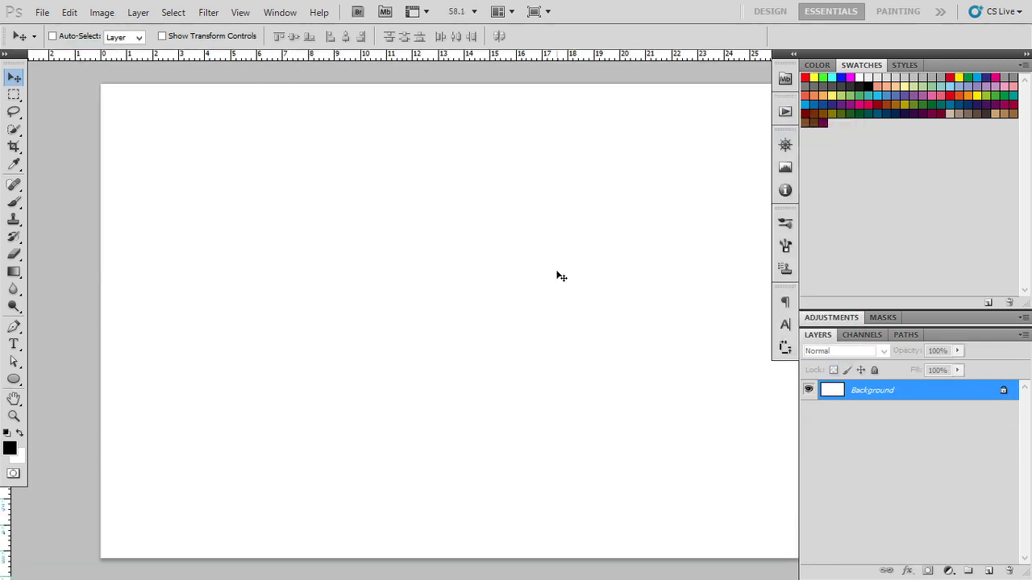
scroll(625, 366, right, 5)
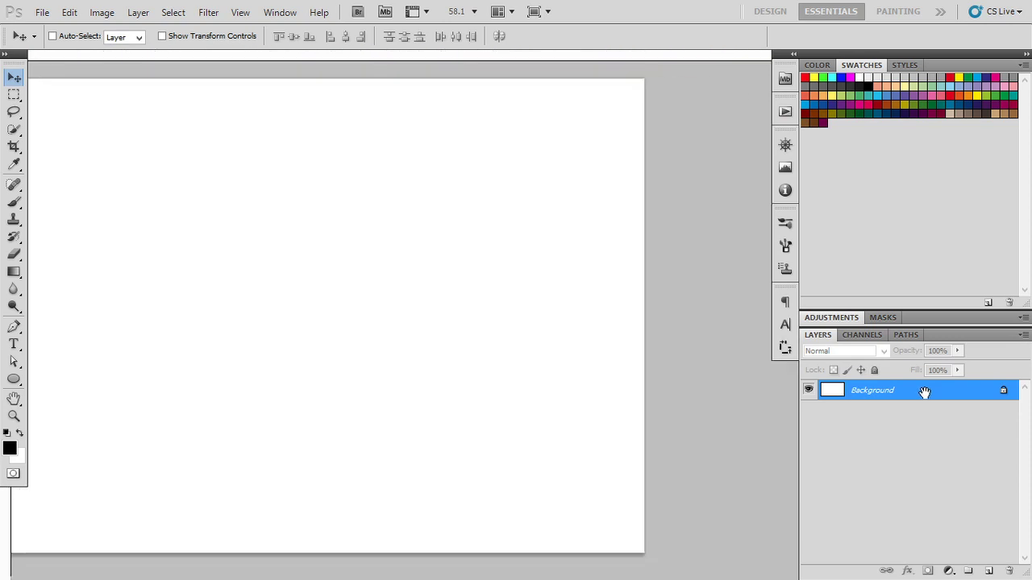
key(Return)
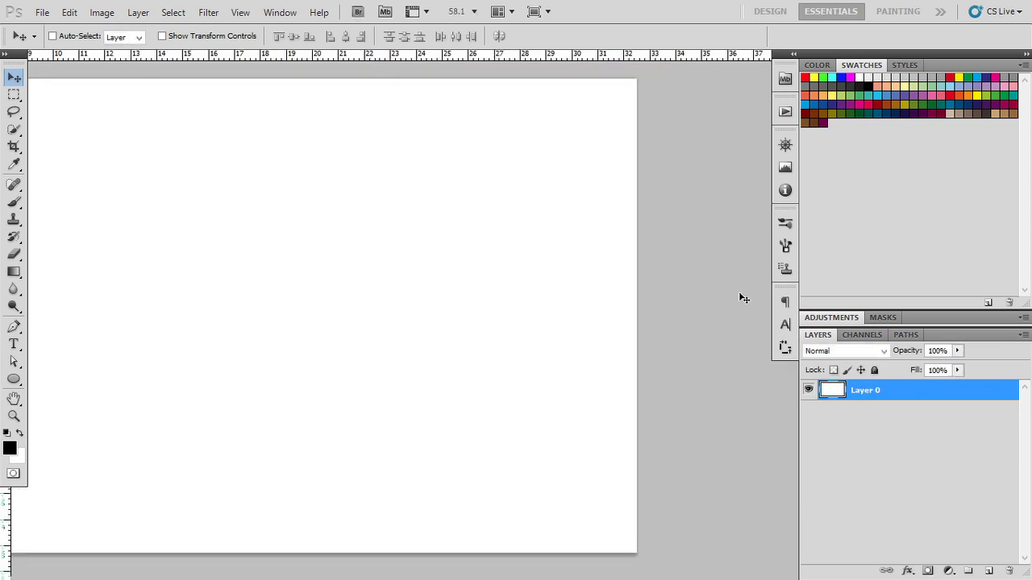
- Give Layer 0 a Pattern Overlay of the avocado-and-pear pattern at 50% scale
double_click(915, 393)
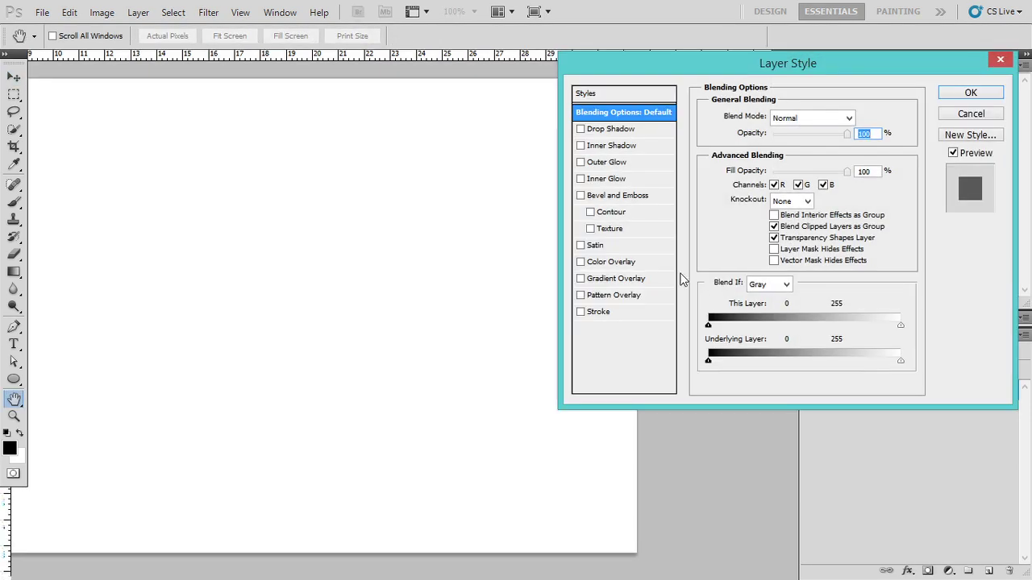
click(609, 296)
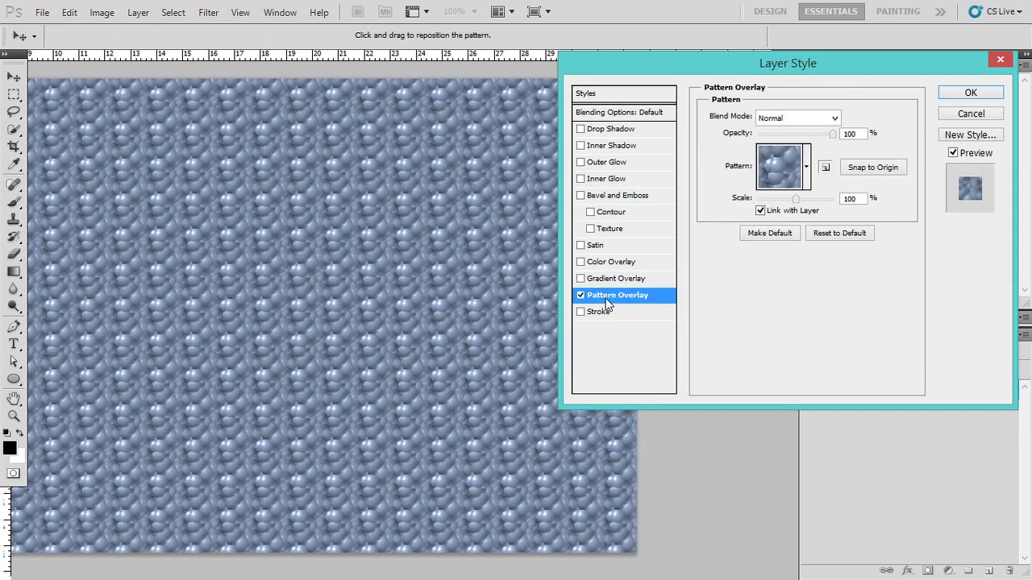
click(807, 166)
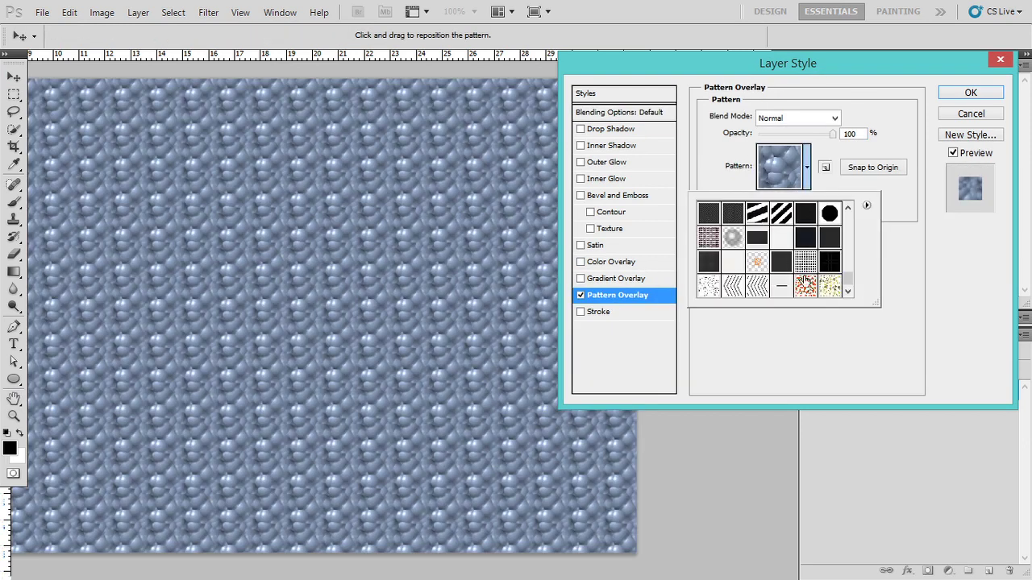
click(831, 288)
click(895, 343)
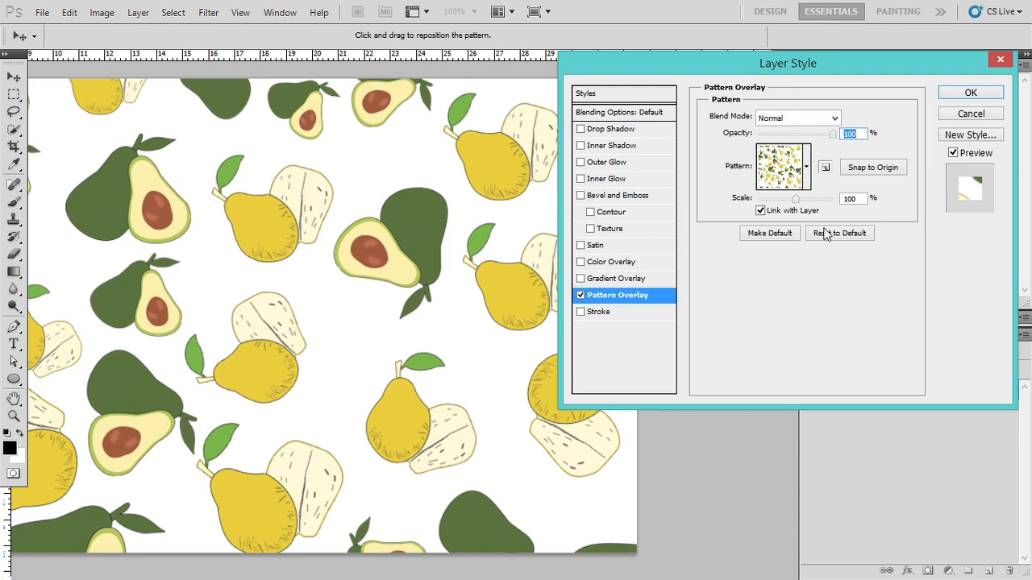
click(811, 201)
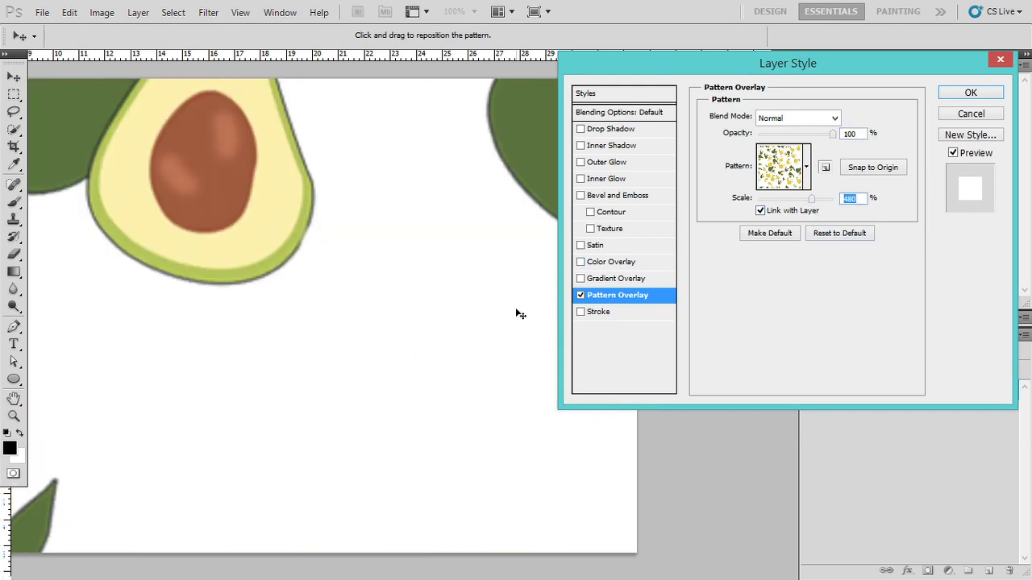
mouse_move(812, 200)
mouse_down()
mouse_move(784, 206)
mouse_move(778, 234)
mouse_up()
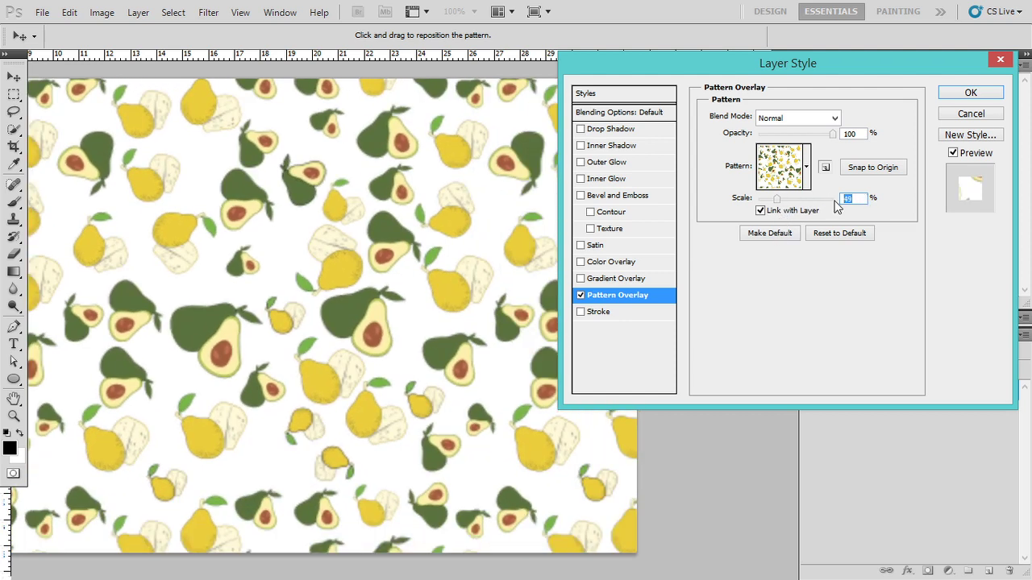
text(50)
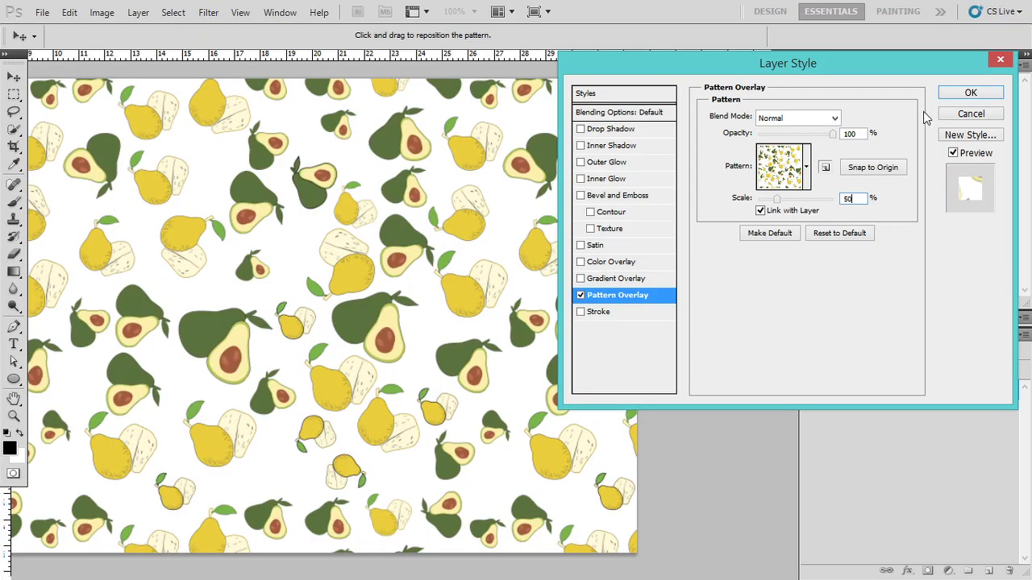
click(960, 95)
- Save the fruit-pattern document as a Photoshop PSD file named 'saved'
scroll(567, 359, down, 3)
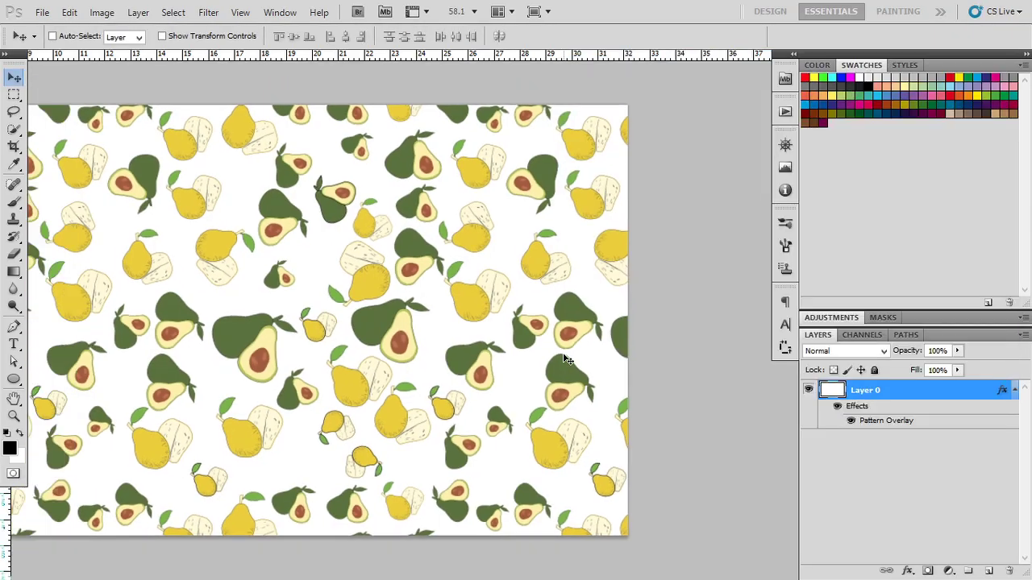
scroll(567, 359, up, 4)
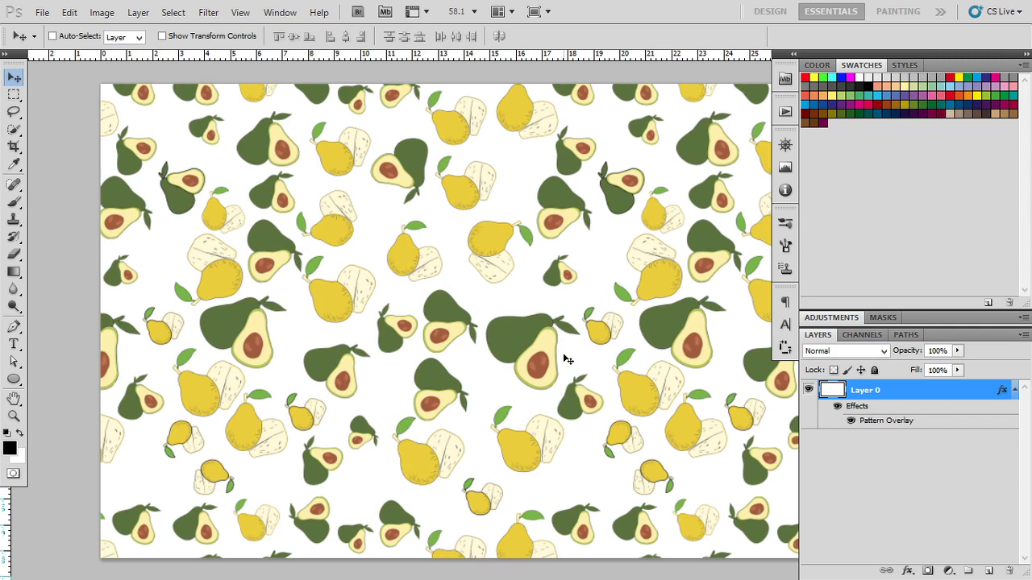
mouse_move(613, 417)
mouse_down()
mouse_move(490, 416)
mouse_move(518, 371)
mouse_up()
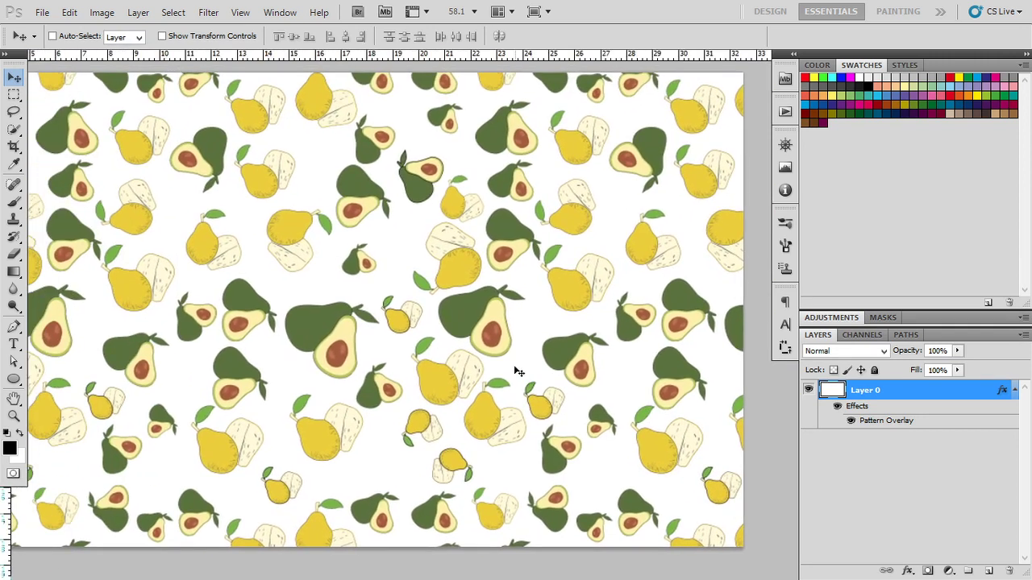
key(ctrl+shift+s)
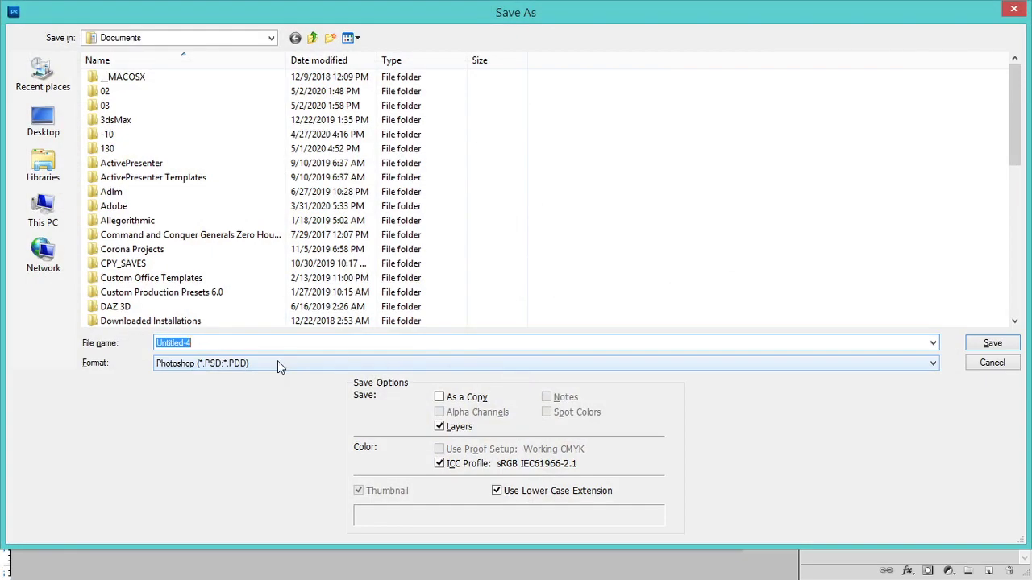
text(saved)
click(971, 347)
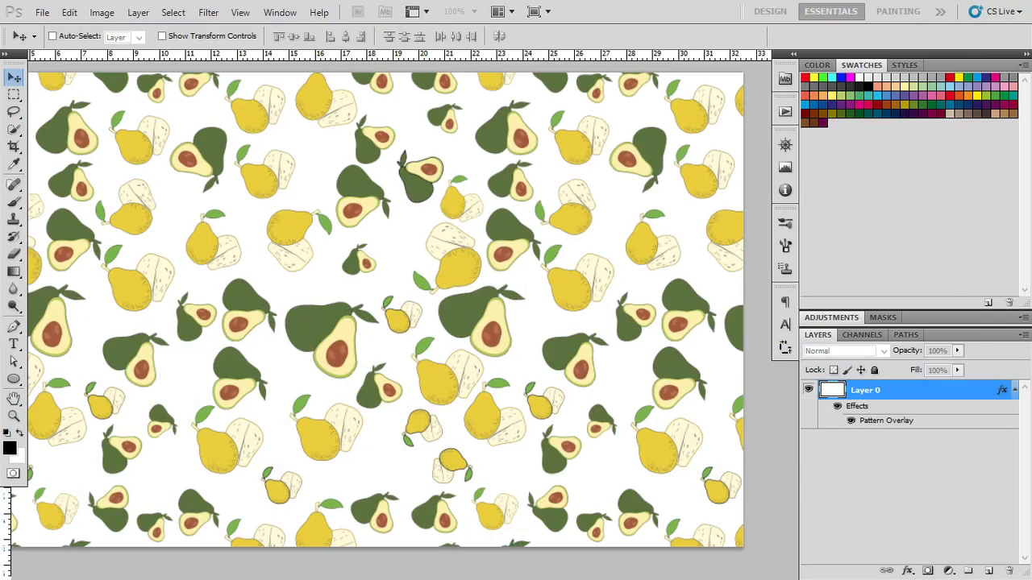